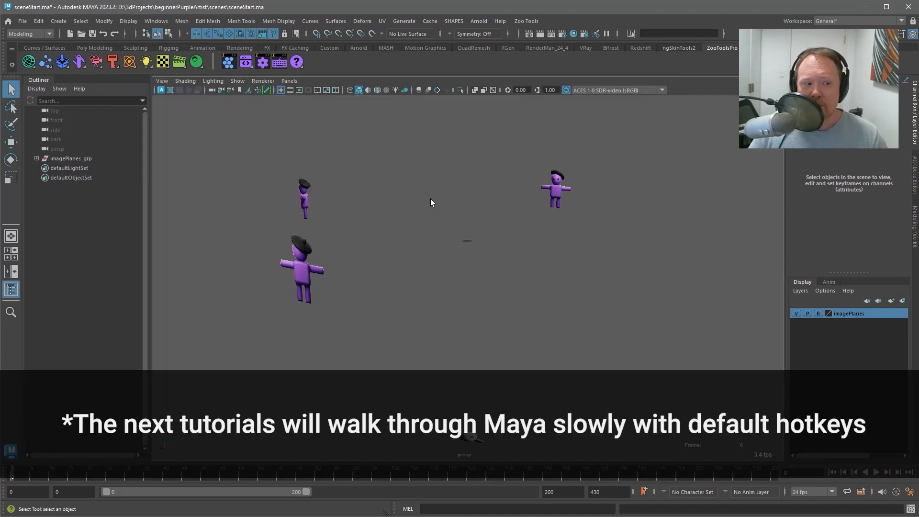
# Switch from the perspective to the front view of the character reference and hide the grid
pyautogui.keyDown('alt'); pyautogui.moveTo(437, 209); pyautogui.dragTo(471, 203); pyautogui.keyUp('alt')
pyautogui.keyDown('alt'); pyautogui.moveTo(472, 204); pyautogui.dragTo(550, 194, button='right'); pyautogui.keyUp('alt')
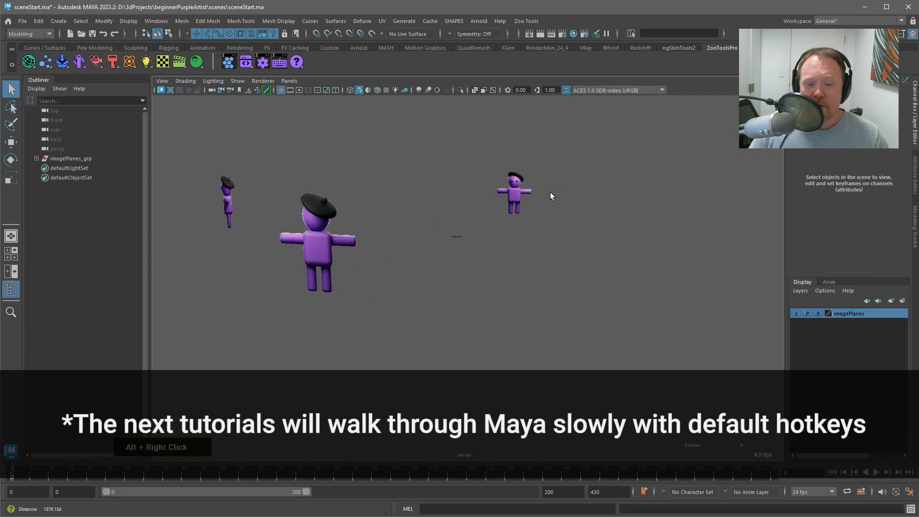
pyautogui.press('space')
pyautogui.moveTo(544, 185); pyautogui.dragTo(544, 214)
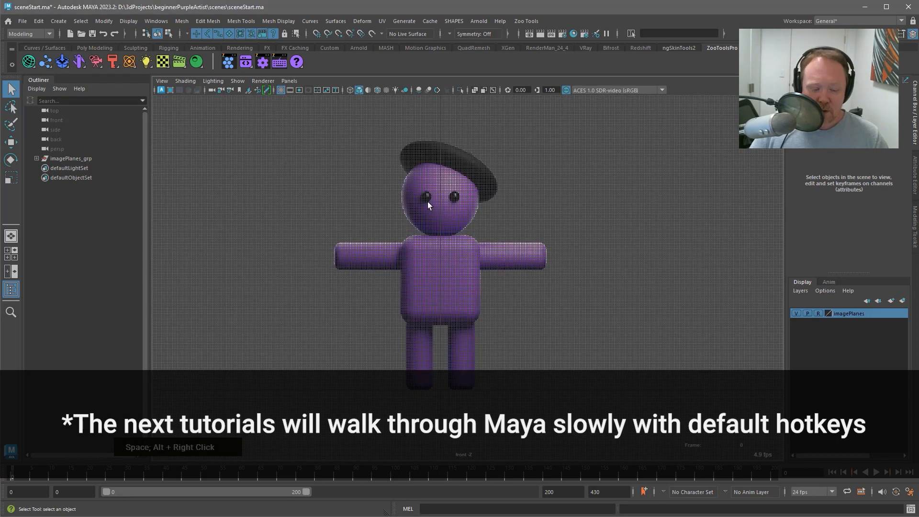
pyautogui.press('d')
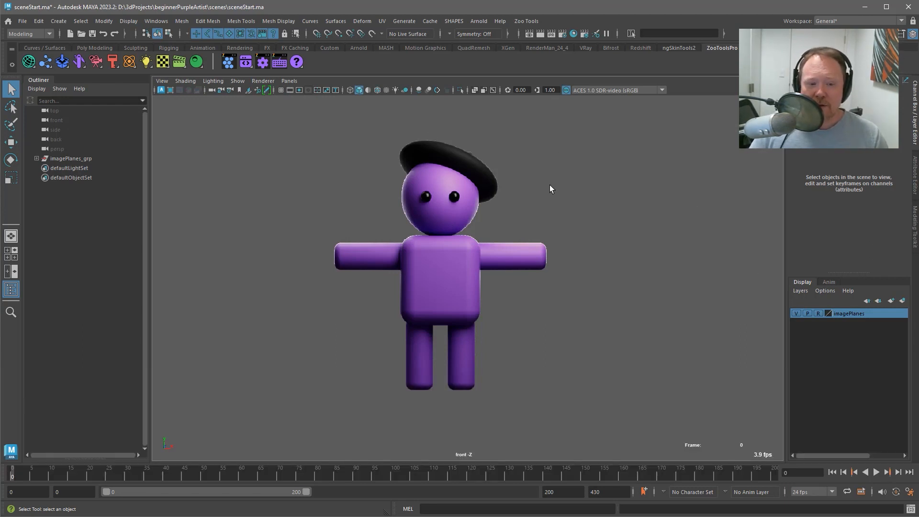
pyautogui.middleClick(550, 210)
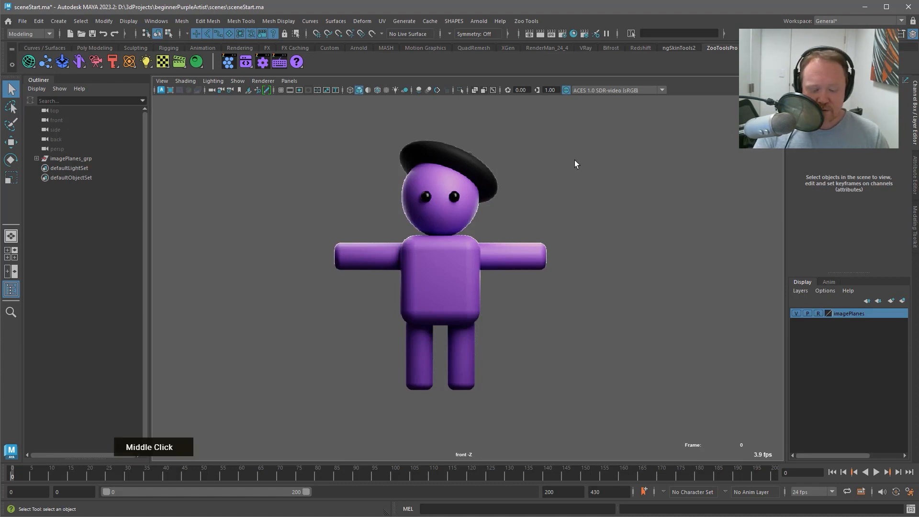
# Create a polygon sphere, move it up over the reference head and scale it uniformly to about 24.83 to fit
pyautogui.hotkey('ctrl', 'shift', 'o')
pyautogui.press('w')
pyautogui.press('1')
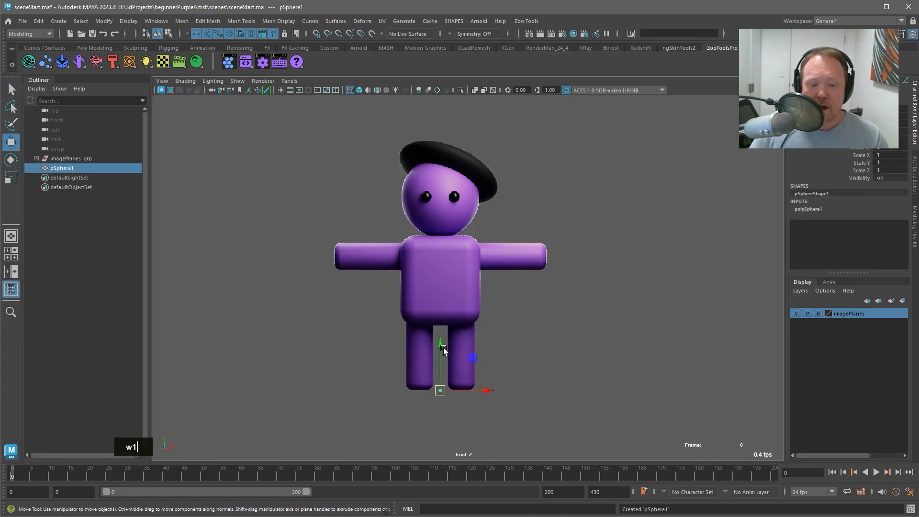
pyautogui.moveTo(443, 351); pyautogui.dragTo(443, 155)
pyautogui.press('r')
pyautogui.moveTo(440, 196); pyautogui.dragTo(510, 196)
pyautogui.scroll(2, 439, 260)
pyautogui.keyDown('alt'); pyautogui.moveTo(438, 261); pyautogui.dragTo(485, 308, button='middle'); pyautogui.keyUp('alt')
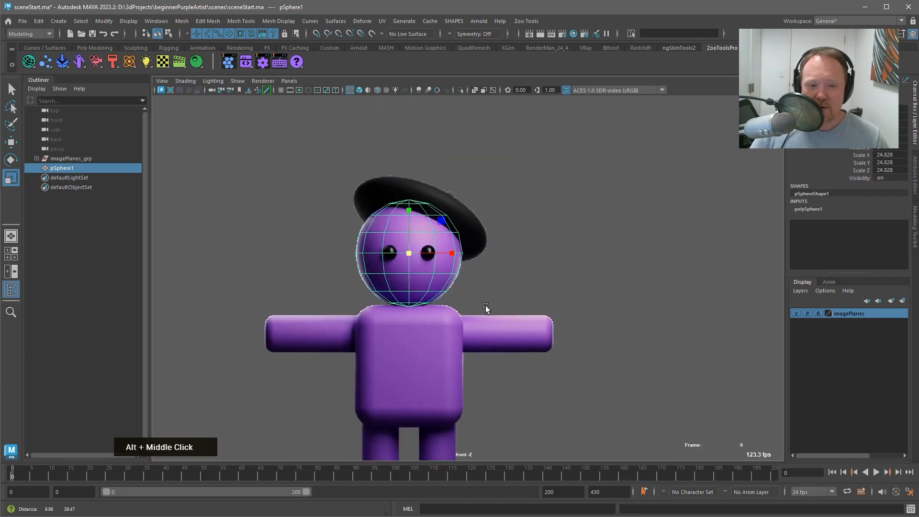
pyautogui.keyDown('alt'); pyautogui.moveTo(486, 308); pyautogui.dragTo(485, 232, button='right'); pyautogui.keyUp('alt')
# Set the head sphere's subdivisions to 36 around the axis and 24 in height, and deselect it
pyautogui.press('t')
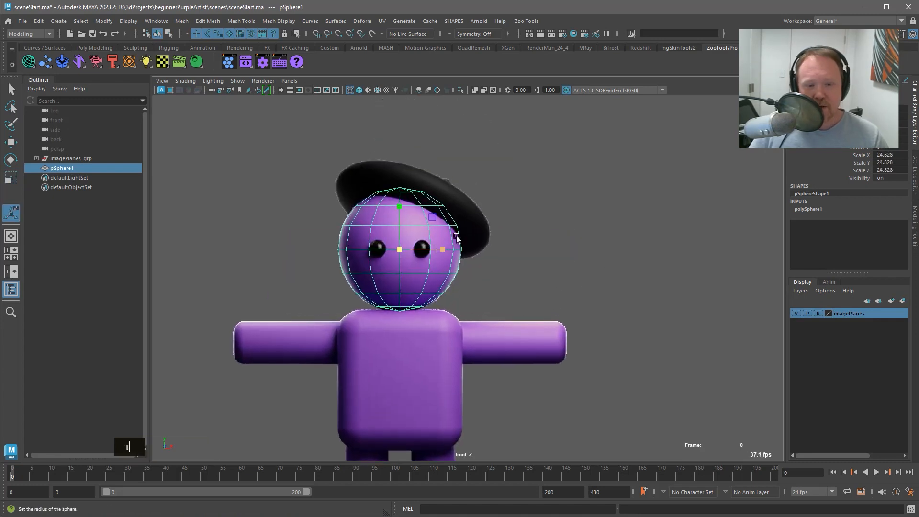
pyautogui.keyDown('alt'); pyautogui.moveTo(493, 229); pyautogui.dragTo(517, 201, button='middle'); pyautogui.keyUp('alt')
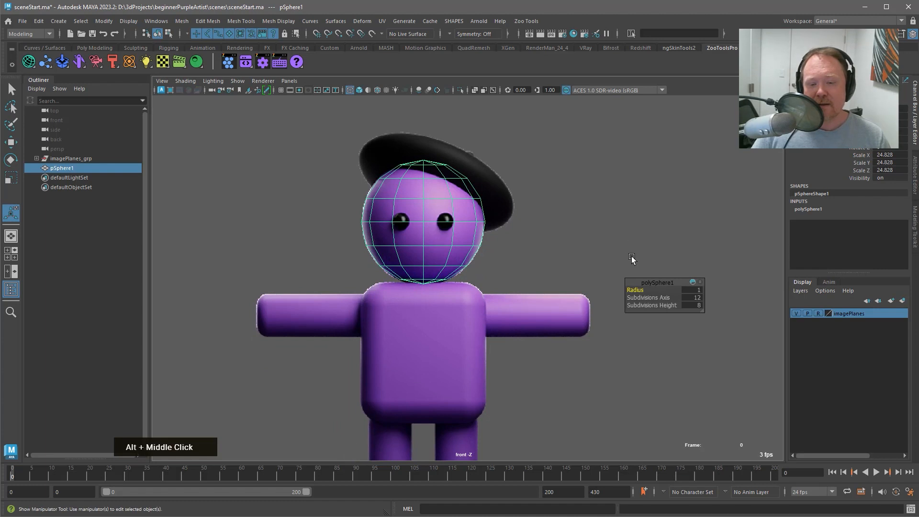
pyautogui.click(691, 297)
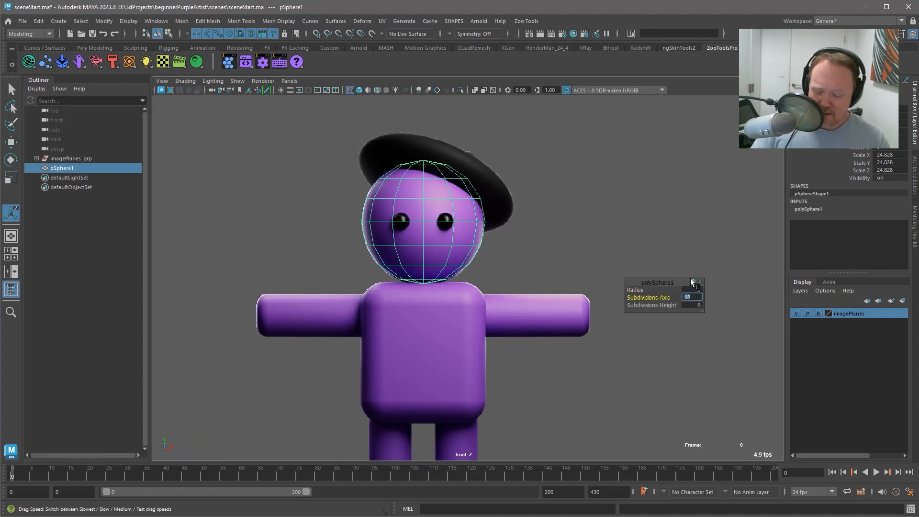
pyautogui.write('36')
pyautogui.press('Tab')
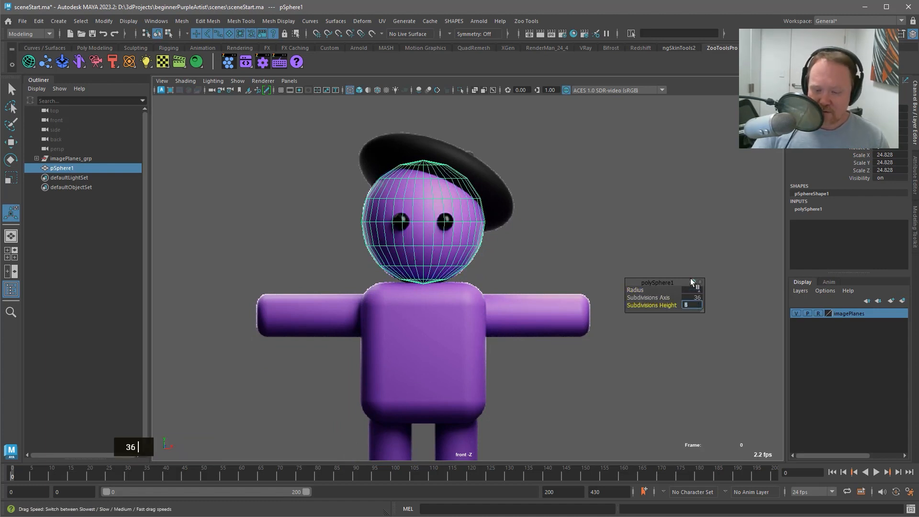
pyautogui.write('24')
pyautogui.press('Return')
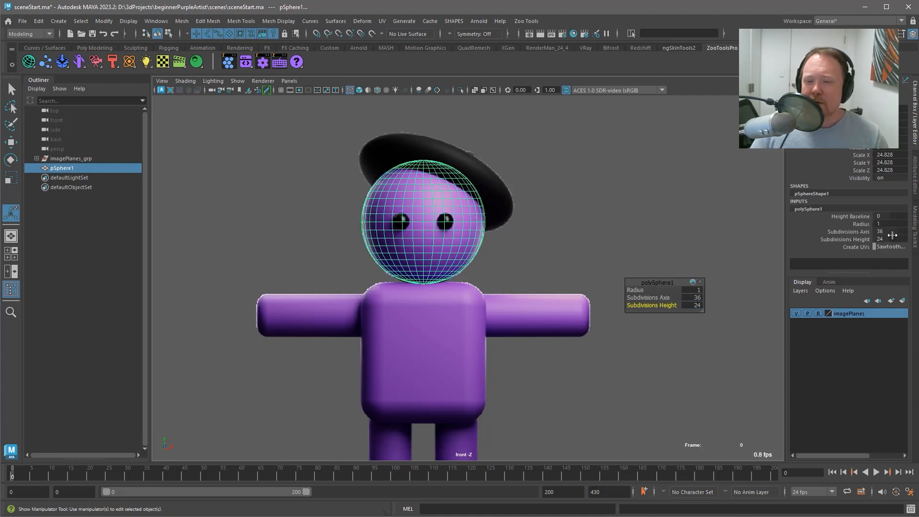
pyautogui.click(626, 174)
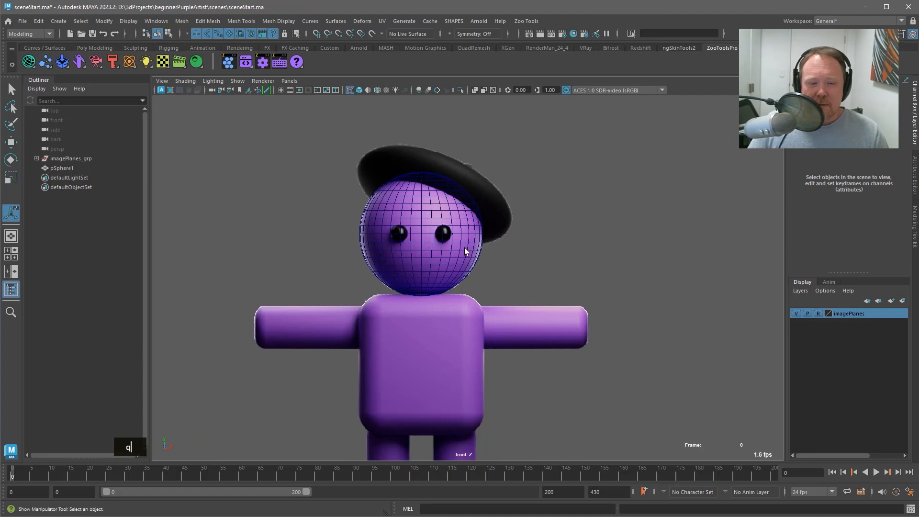
pyautogui.press('q')
pyautogui.click(462, 251)
pyautogui.keyDown('alt'); pyautogui.moveTo(506, 264); pyautogui.dragTo(509, 233, button='middle'); pyautogui.keyUp('alt')
pyautogui.click(554, 159)
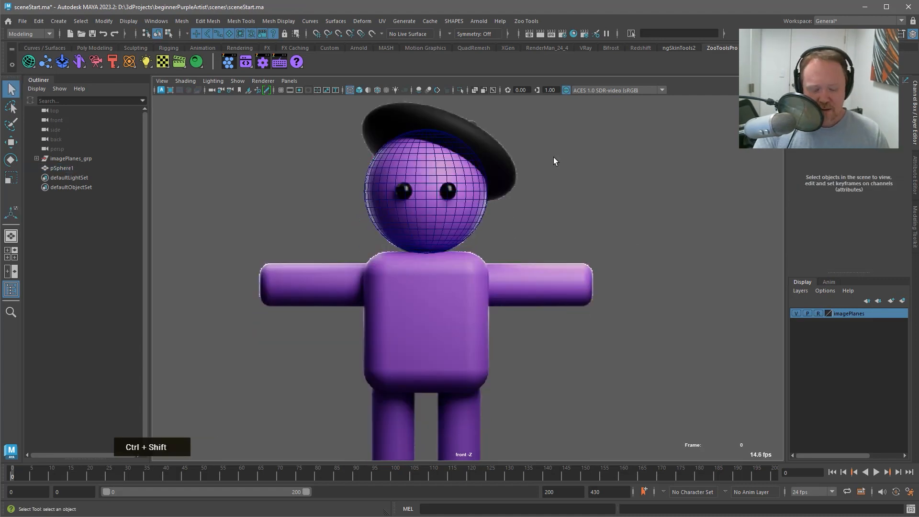
# Create a polygon cube over the reference torso, scaled to about 49.94 with a height scale of about 54.93
pyautogui.hotkey('ctrl', 'shift', 'u')
pyautogui.press('w')
pyautogui.keyDown('alt'); pyautogui.moveTo(372, 287); pyautogui.dragTo(388, 283, button='middle'); pyautogui.keyUp('alt')
pyautogui.keyDown('shift'); pyautogui.moveTo(581, 333); pyautogui.dragTo(532, 230, button='middle'); pyautogui.keyUp('shift')
pyautogui.press('r')
pyautogui.moveTo(430, 291); pyautogui.dragTo(538, 285, button='middle')
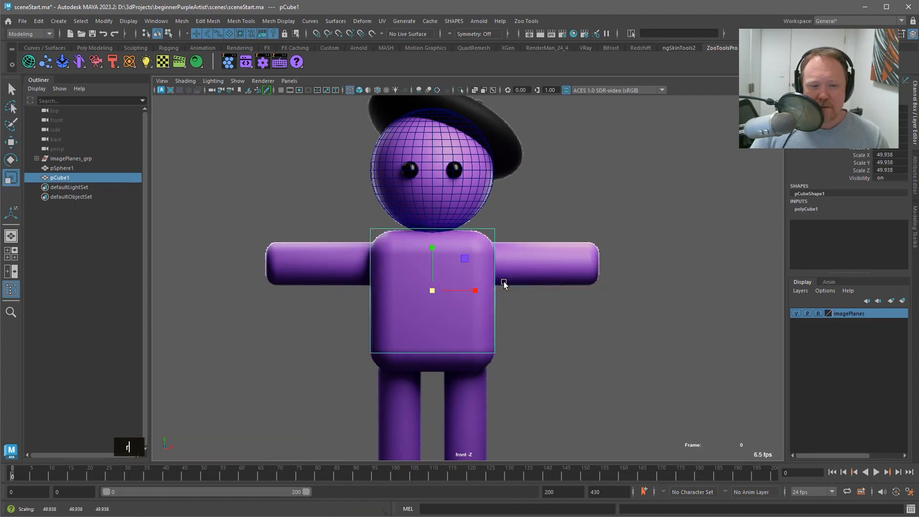
pyautogui.press('w')
pyautogui.moveTo(432, 248); pyautogui.dragTo(433, 251)
pyautogui.press('r')
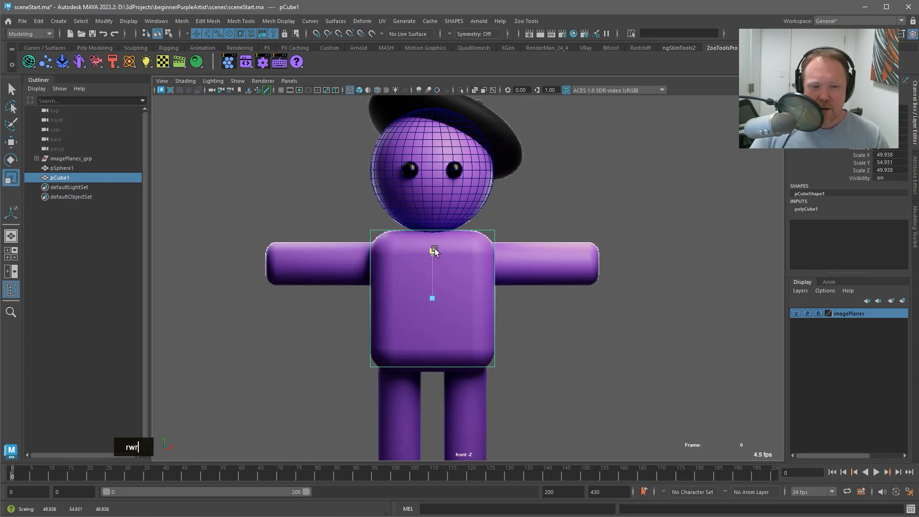
pyautogui.press('q')
pyautogui.click(576, 193)
# Inspect the sphere and cube up close in the shaded perspective view
pyautogui.press('space')
pyautogui.moveTo(575, 206); pyautogui.dragTo(518, 219)
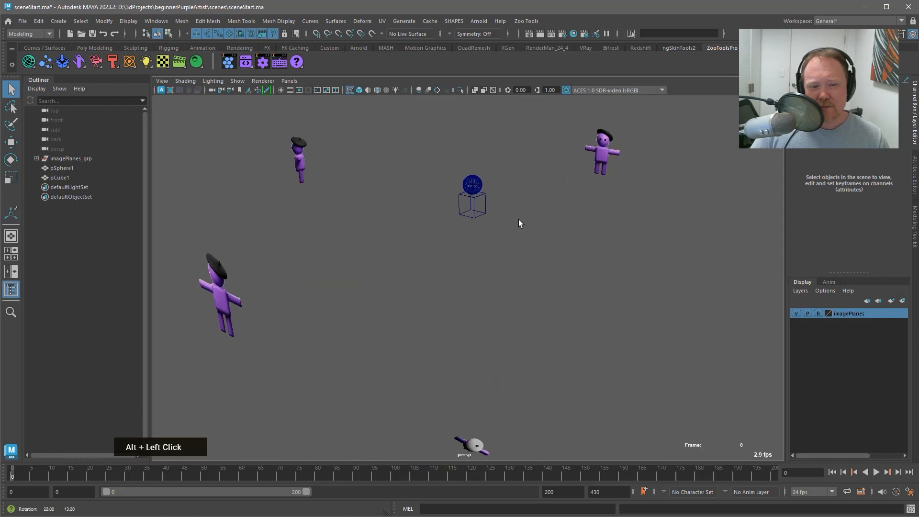
pyautogui.press('5')
pyautogui.moveTo(456, 229)
pyautogui.keyDown('alt'); pyautogui.mouseDown(button='right')
pyautogui.moveTo(549, 162)
pyautogui.moveTo(430, 230)
pyautogui.mouseUp(button='right'); pyautogui.keyUp('alt')
pyautogui.keyDown('alt'); pyautogui.moveTo(431, 230); pyautogui.dragTo(377, 264, button='middle'); pyautogui.keyUp('alt')
pyautogui.moveTo(377, 264)
pyautogui.mouseDown()
pyautogui.moveTo(440, 332)
pyautogui.moveTo(607, 314)
pyautogui.mouseUp()
pyautogui.press('f')
pyautogui.click(480, 322)
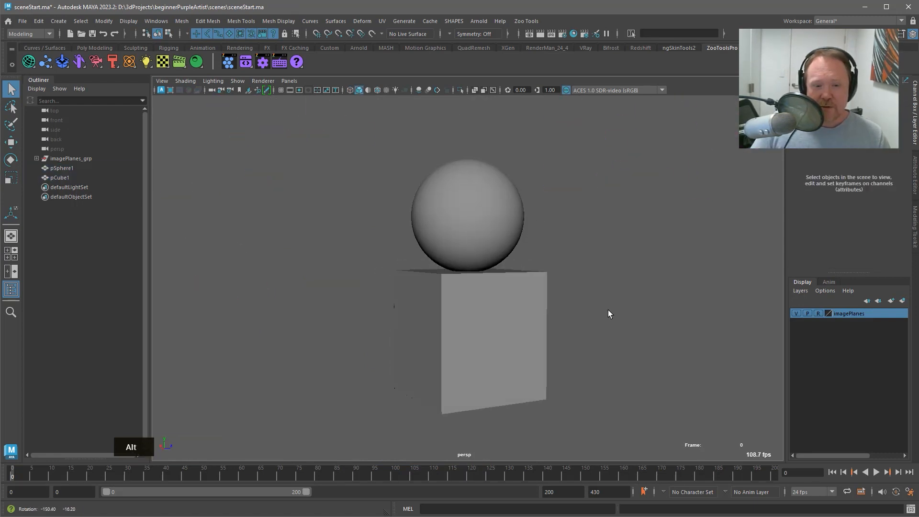
pyautogui.click(493, 249)
# Scale the torso cube's depth to about 38.29 to match the torso in the side reference view
pyautogui.click(484, 308)
pyautogui.keyDown('alt'); pyautogui.moveTo(550, 335); pyautogui.dragTo(461, 342); pyautogui.keyUp('alt')
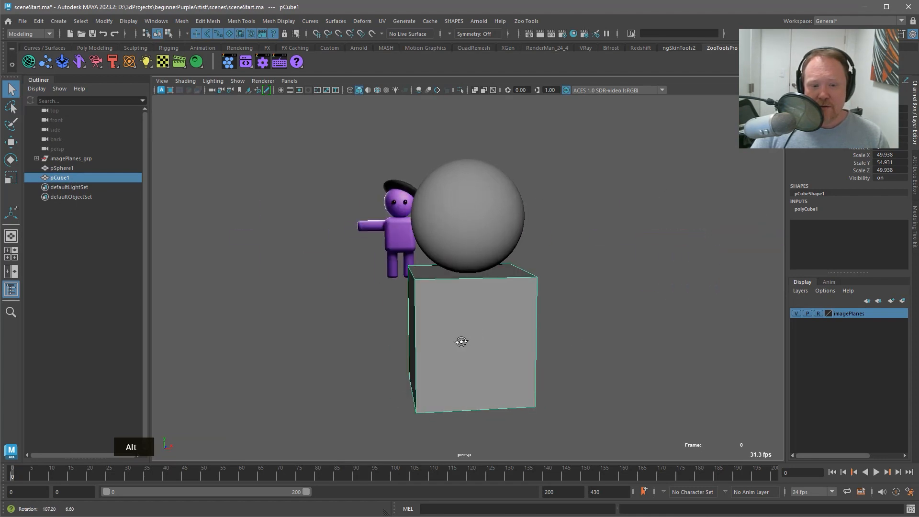
pyautogui.press('space')
pyautogui.moveTo(555, 306); pyautogui.dragTo(615, 307)
pyautogui.keyDown('alt'); pyautogui.moveTo(569, 309); pyautogui.dragTo(119, 266, button='right'); pyautogui.keyUp('alt')
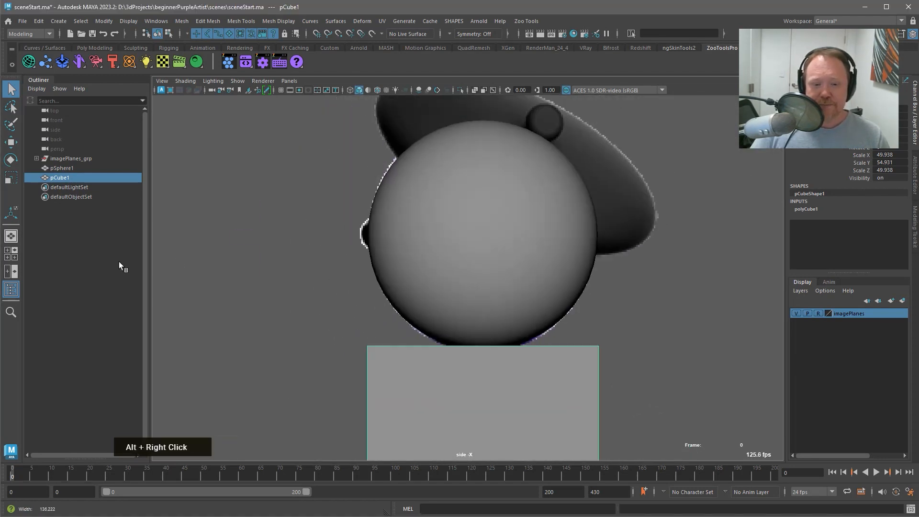
pyautogui.keyDown('alt'); pyautogui.moveTo(285, 268); pyautogui.dragTo(560, 232, button='right'); pyautogui.keyUp('alt')
pyautogui.keyDown('alt'); pyautogui.moveTo(559, 231); pyautogui.dragTo(476, 265, button='middle'); pyautogui.keyUp('alt')
pyautogui.press('4')
pyautogui.press('r')
pyautogui.press('e')
pyautogui.press('r')
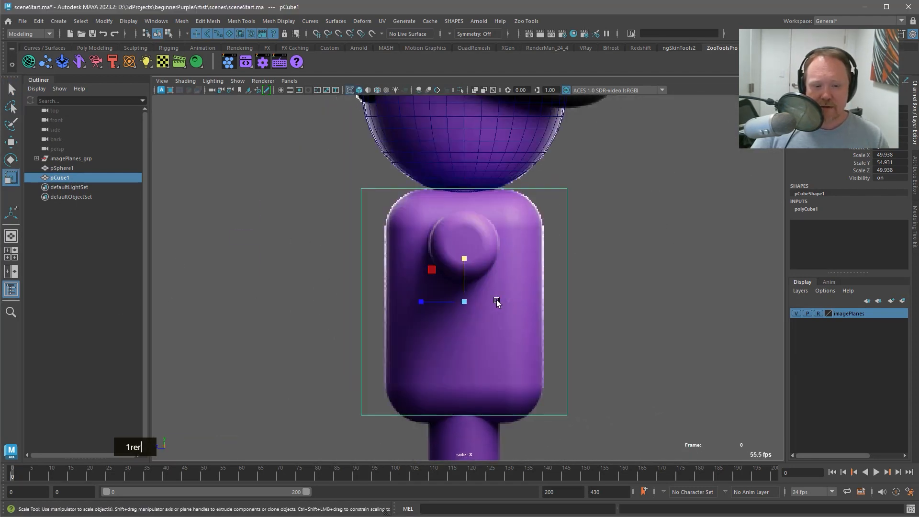
pyautogui.moveTo(423, 304); pyautogui.dragTo(437, 304)
# Select all edges of the torso cube in the perspective view and bevel them
pyautogui.press('space')
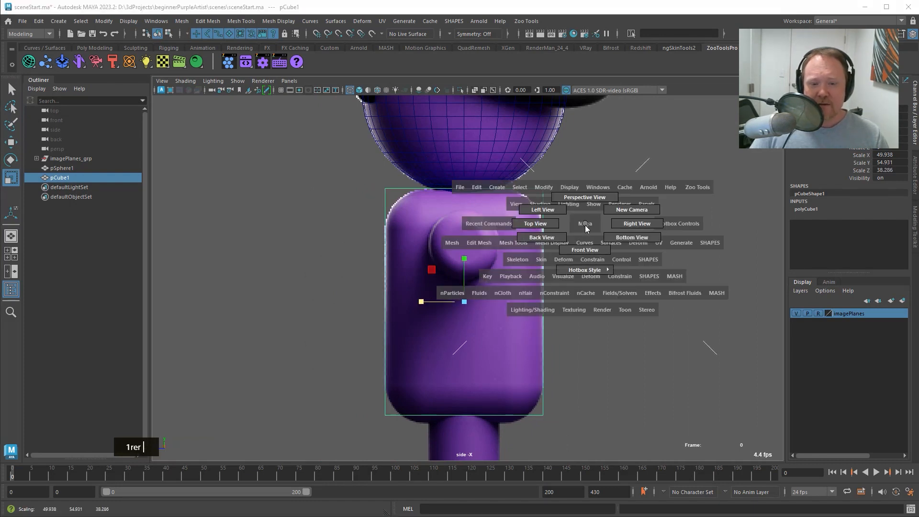
pyautogui.moveTo(581, 242); pyautogui.dragTo(549, 247)
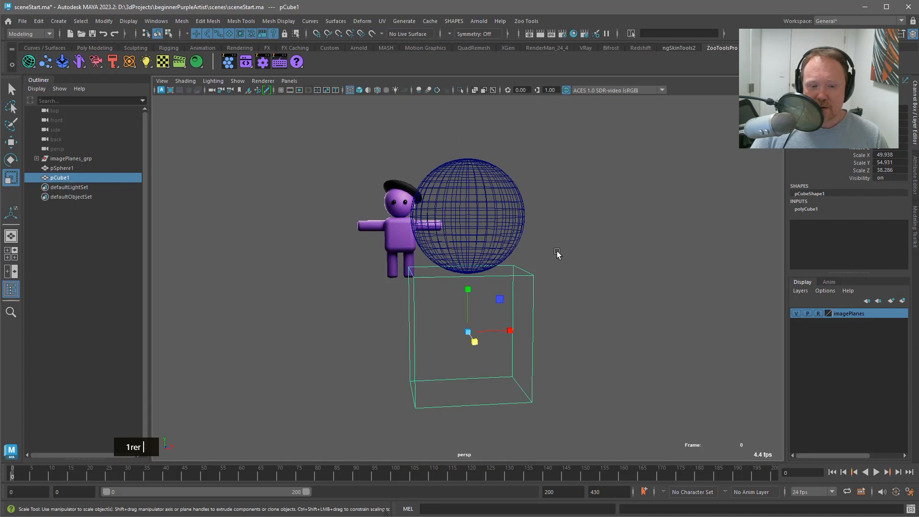
pyautogui.keyDown('alt'); pyautogui.moveTo(548, 266); pyautogui.dragTo(550, 259, button='middle'); pyautogui.keyUp('alt')
pyautogui.hotkey('alt', '1')
pyautogui.press('q')
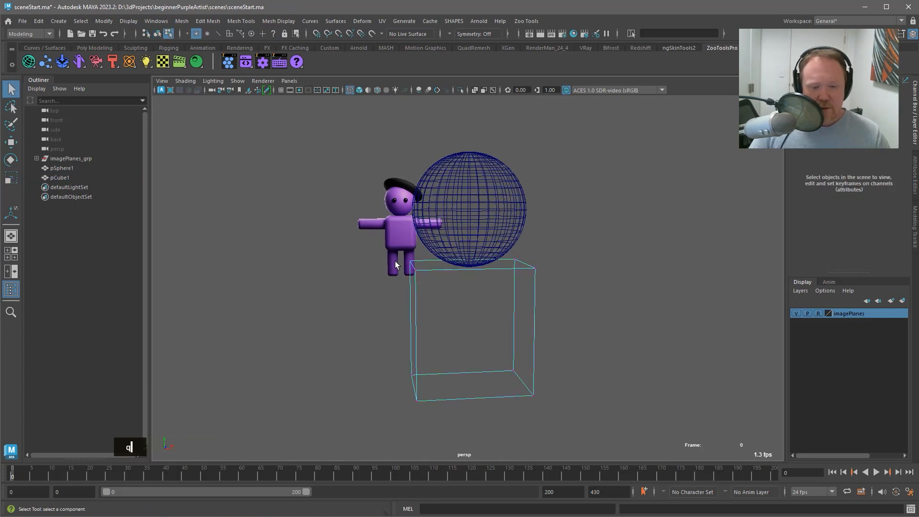
pyautogui.hotkey('alt', '2')
pyautogui.moveTo(356, 238); pyautogui.dragTo(695, 444)
pyautogui.keyDown('alt'); pyautogui.moveTo(589, 336); pyautogui.dragTo(594, 318, button='middle'); pyautogui.keyUp('alt')
pyautogui.hotkey('ctrl', 'b')
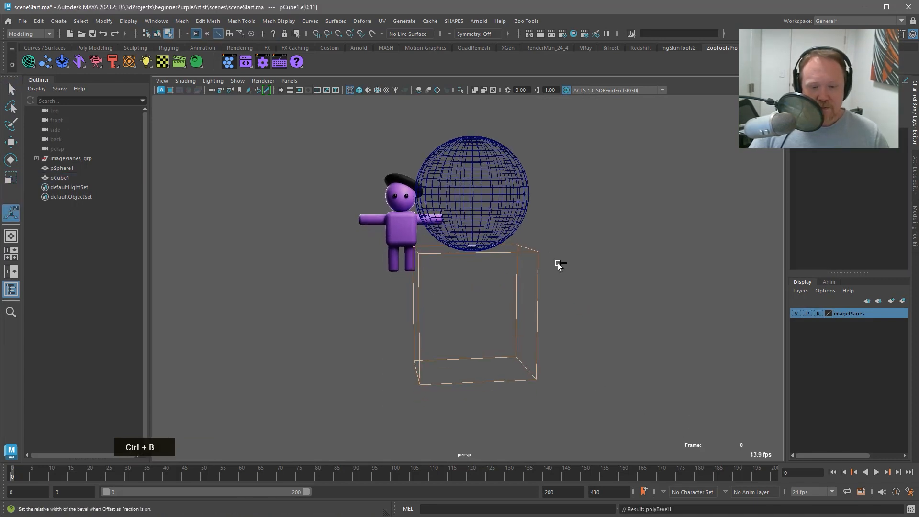
# Set the torso bevel to 8 segments while comparing it with the front reference
pyautogui.press('space')
pyautogui.moveTo(573, 243); pyautogui.dragTo(572, 261)
pyautogui.keyDown('alt'); pyautogui.moveTo(566, 266); pyautogui.dragTo(646, 293, button='right'); pyautogui.keyUp('alt')
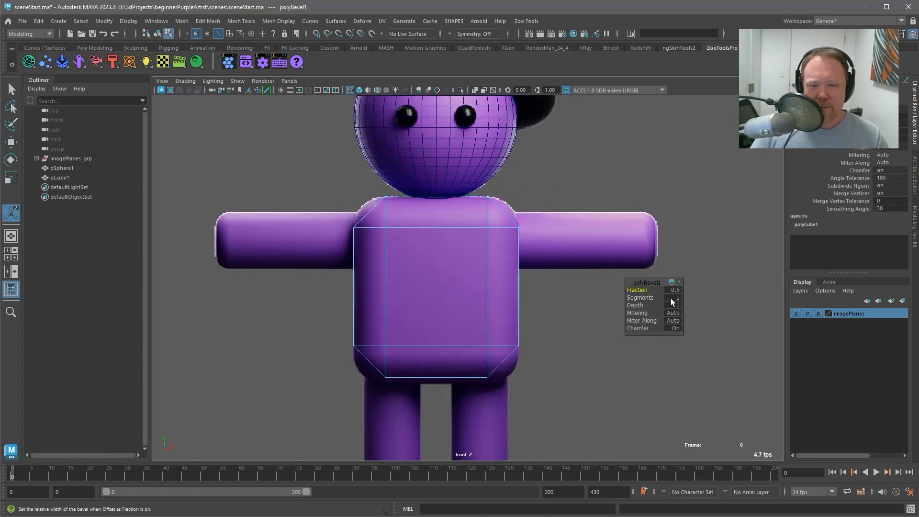
pyautogui.click(641, 297)
pyautogui.moveTo(646, 297); pyautogui.dragTo(660, 297, button='middle')
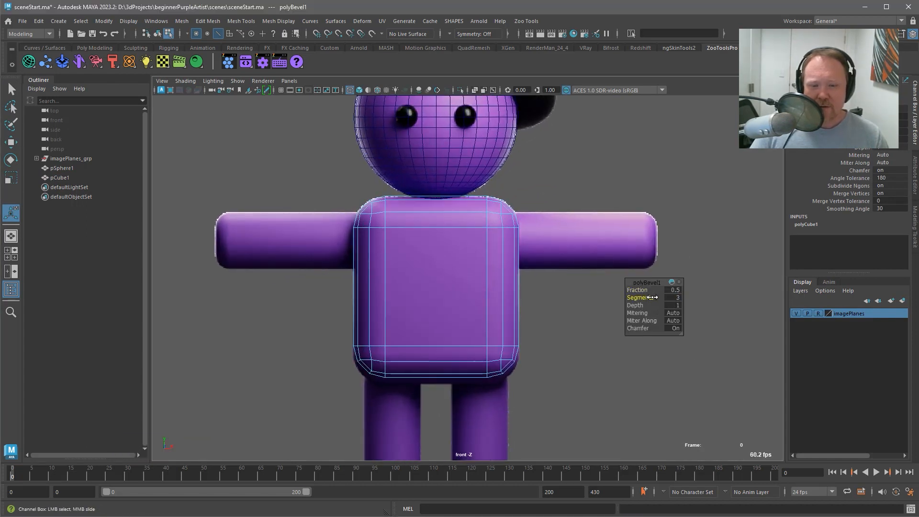
pyautogui.click(671, 297)
pyautogui.write('8')
pyautogui.press('Return')
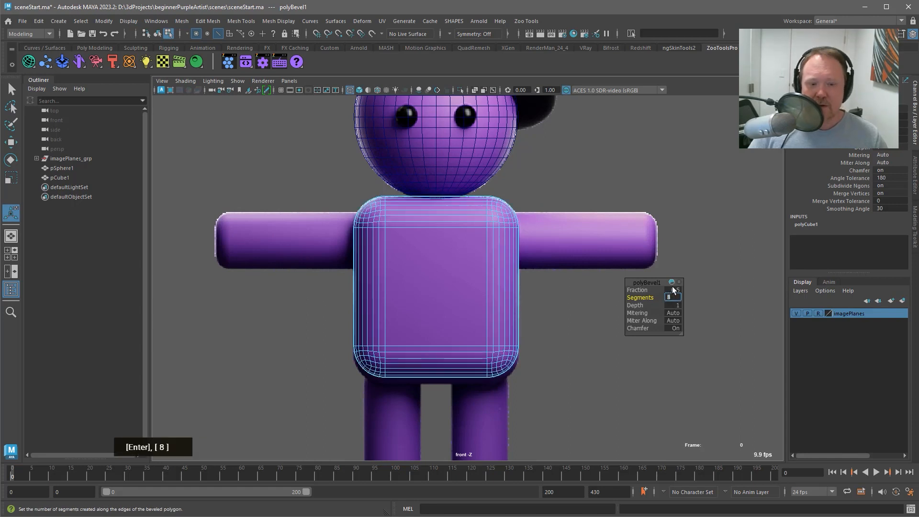
# Return to object selection, scale the torso's height to about 56.15 and shift it vertically to fit the reference
pyautogui.keyDown('alt'); pyautogui.moveTo(517, 334); pyautogui.dragTo(504, 306, button='middle'); pyautogui.keyUp('alt')
pyautogui.press('r')
pyautogui.keyDown('alt'); pyautogui.moveTo(501, 243); pyautogui.dragTo(501, 259, button='middle'); pyautogui.keyUp('alt')
pyautogui.hotkey('alt', 'q')
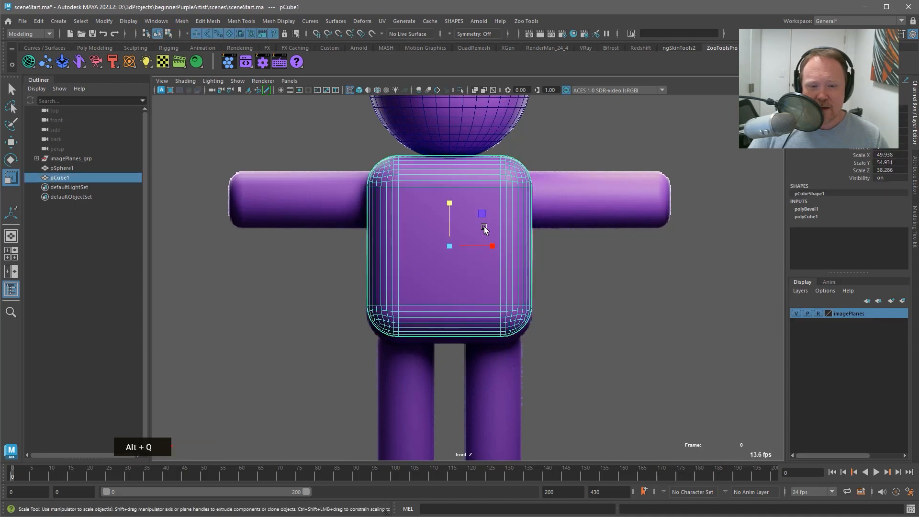
pyautogui.moveTo(450, 204); pyautogui.dragTo(447, 201)
pyautogui.press('w')
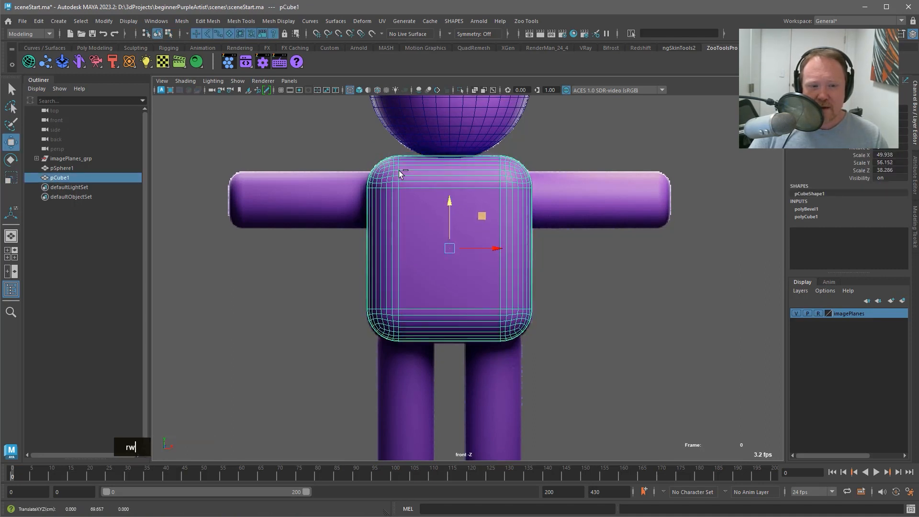
pyautogui.press('q')
pyautogui.keyDown('alt'); pyautogui.moveTo(526, 404); pyautogui.dragTo(545, 283, button='middle'); pyautogui.keyUp('alt')
# Check the beveled torso against the side reference and return to the front view
pyautogui.press('space')
pyautogui.click(577, 343)
pyautogui.doubleClick(593, 236)
pyautogui.press('q')
pyautogui.press('space')
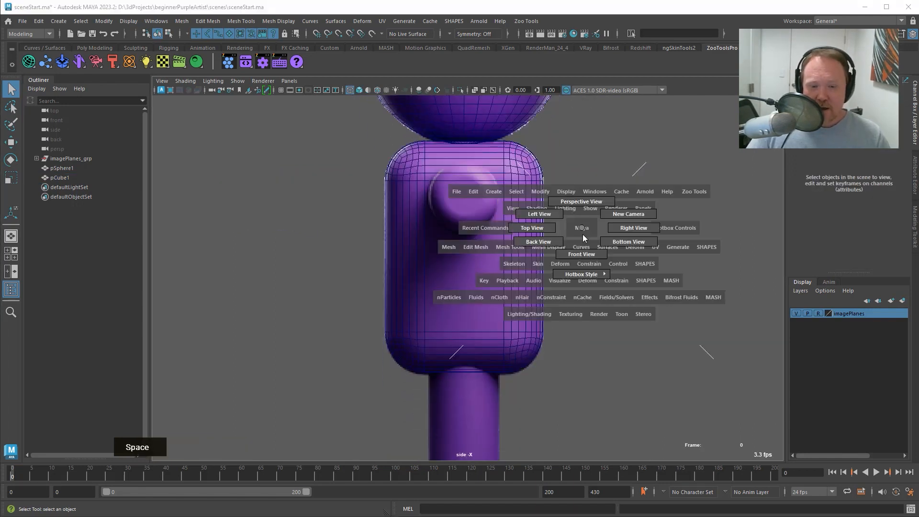
pyautogui.click(588, 239)
pyautogui.keyDown('alt'); pyautogui.moveTo(593, 241); pyautogui.dragTo(581, 280, button='middle'); pyautogui.keyUp('alt')
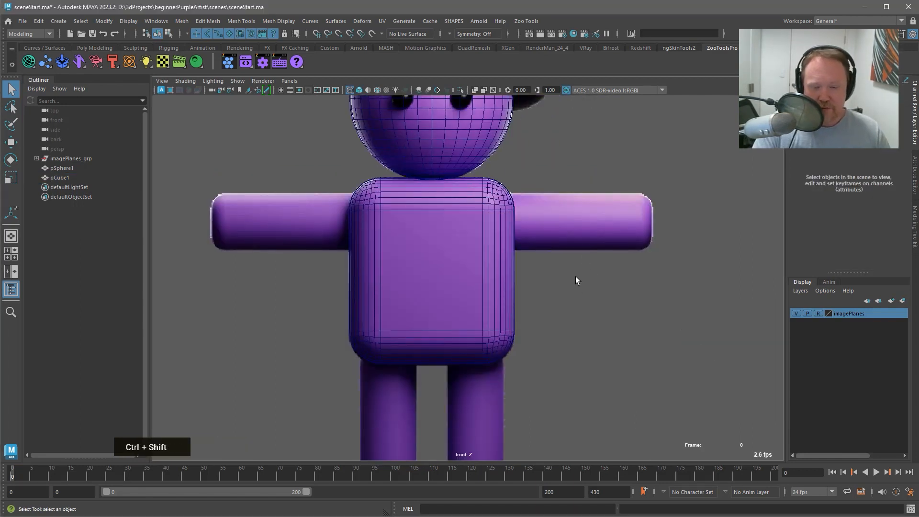
# Create a polygon cylinder and move it onto the character's left arm in the front reference
pyautogui.hotkey('ctrl', 'shift', '3')
pyautogui.keyDown('alt'); pyautogui.moveTo(555, 320); pyautogui.dragTo(553, 158, button='middle'); pyautogui.keyUp('alt')
pyautogui.keyDown('alt'); pyautogui.moveTo(552, 158); pyautogui.dragTo(480, 242, button='right'); pyautogui.keyUp('alt')
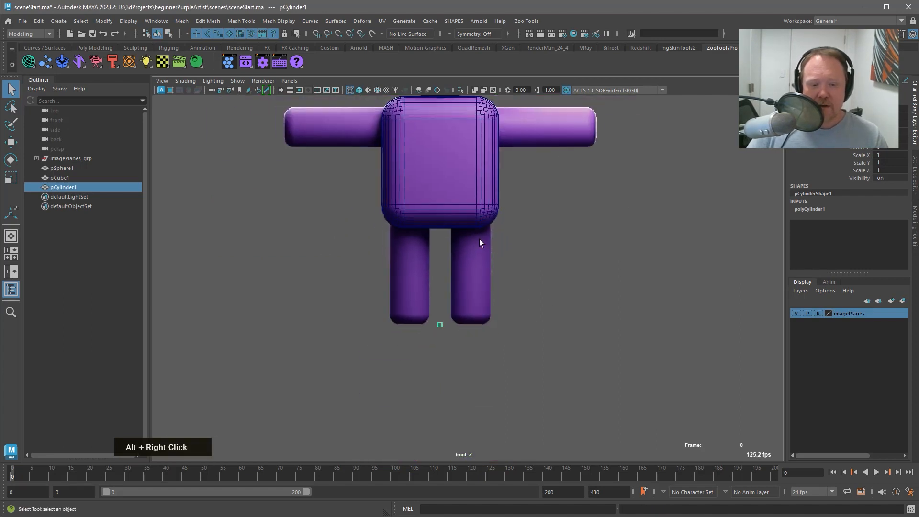
pyautogui.keyDown('alt'); pyautogui.moveTo(479, 242); pyautogui.dragTo(483, 293, button='middle'); pyautogui.keyUp('alt')
pyautogui.press('w')
pyautogui.moveTo(443, 371); pyautogui.dragTo(556, 174)
pyautogui.keyDown('alt'); pyautogui.moveTo(556, 187); pyautogui.dragTo(603, 203, button='right'); pyautogui.keyUp('alt')
pyautogui.keyDown('alt'); pyautogui.moveTo(603, 203); pyautogui.dragTo(539, 319, button='middle'); pyautogui.keyUp('alt')
pyautogui.keyDown('alt'); pyautogui.moveTo(539, 320); pyautogui.dragTo(734, 297, button='right'); pyautogui.keyUp('alt')
# Rotate the arm cylinder a quarter turn about the Z axis so it lies along the arm
pyautogui.press('r')
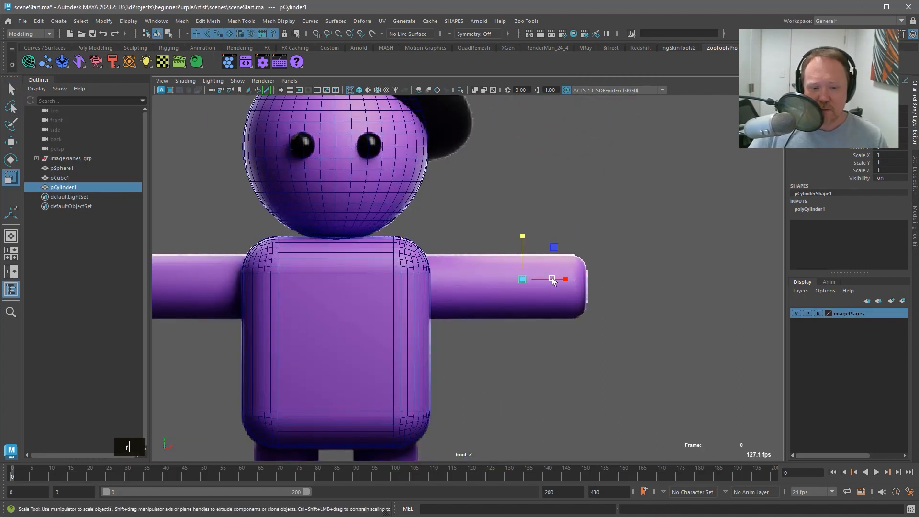
pyautogui.press('e')
pyautogui.moveTo(549, 258); pyautogui.dragTo(565, 326)
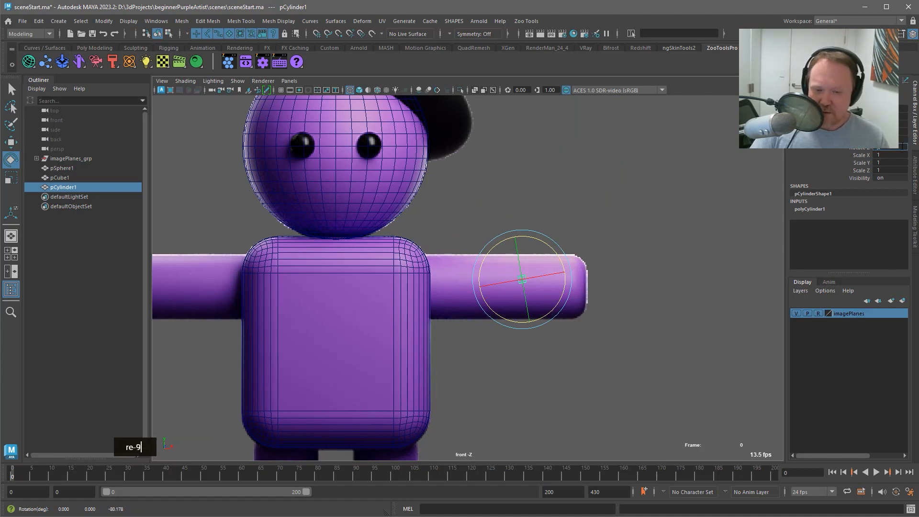
pyautogui.keyDown('alt'); pyautogui.moveTo(462, 281); pyautogui.dragTo(521, 278, button='middle'); pyautogui.keyUp('alt')
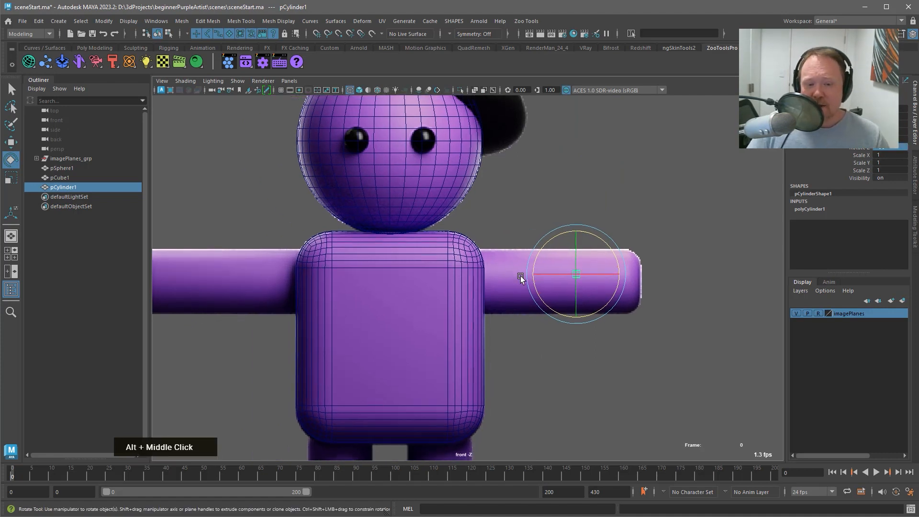
# Scale the arm cylinder to about 8.37 thick and 23.27 long and shift it to fit the front reference's arm
pyautogui.press('r')
pyautogui.moveTo(570, 273); pyautogui.dragTo(632, 268)
pyautogui.moveTo(573, 271); pyautogui.dragTo(693, 282)
pyautogui.press('w')
pyautogui.press('r')
pyautogui.press('w')
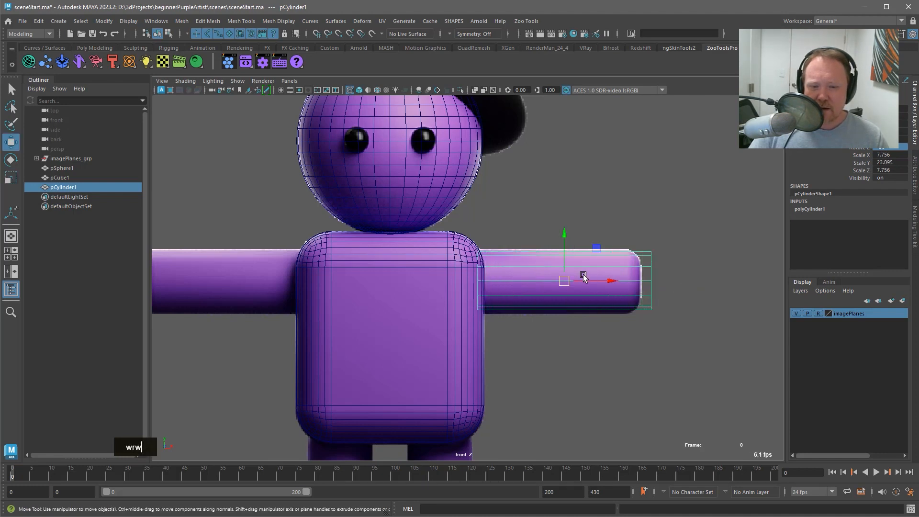
pyautogui.moveTo(612, 280); pyautogui.dragTo(568, 286)
pyautogui.press('r')
# Set the arm cylinder's axis subdivisions to 36 in the shaded perspective view
pyautogui.press('5')
pyautogui.keyDown('alt'); pyautogui.moveTo(549, 304); pyautogui.dragTo(540, 292, button='middle'); pyautogui.keyUp('alt')
pyautogui.click(883, 238)
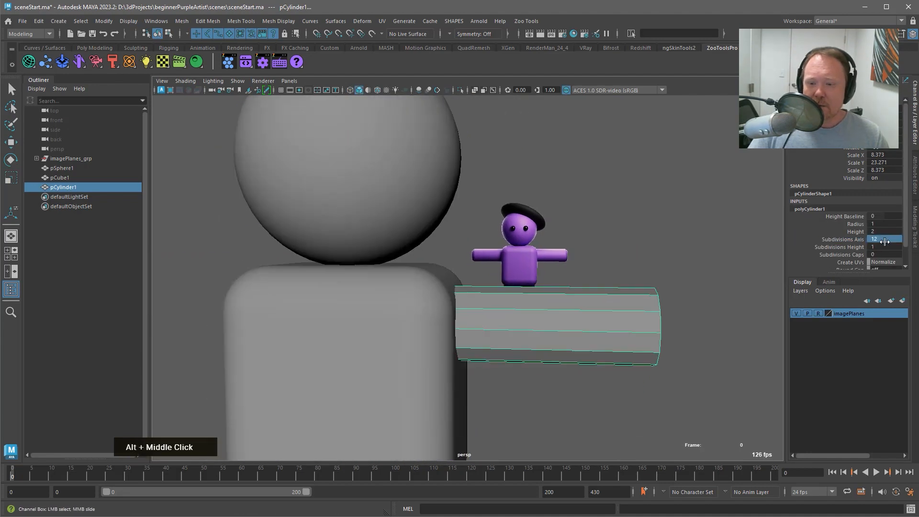
pyautogui.write('36')
pyautogui.press('Return')
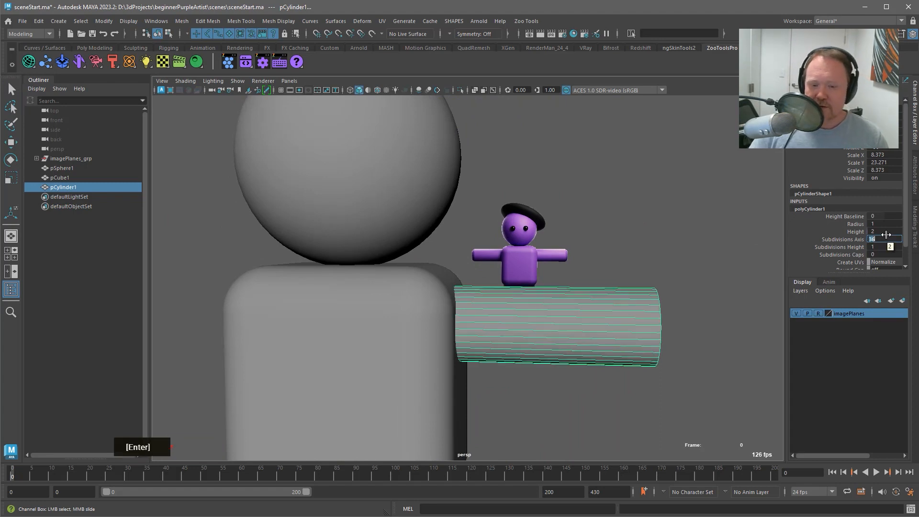
# Bevel the arm's outer end-cap face with 8 segments to round off the hand end
pyautogui.keyDown('alt'); pyautogui.moveTo(591, 293); pyautogui.dragTo(606, 332); pyautogui.keyUp('alt')
pyautogui.hotkey('alt', '3')
pyautogui.click(567, 352)
pyautogui.keyDown('alt'); pyautogui.moveTo(606, 332); pyautogui.dragTo(604, 306, button='middle'); pyautogui.keyUp('alt')
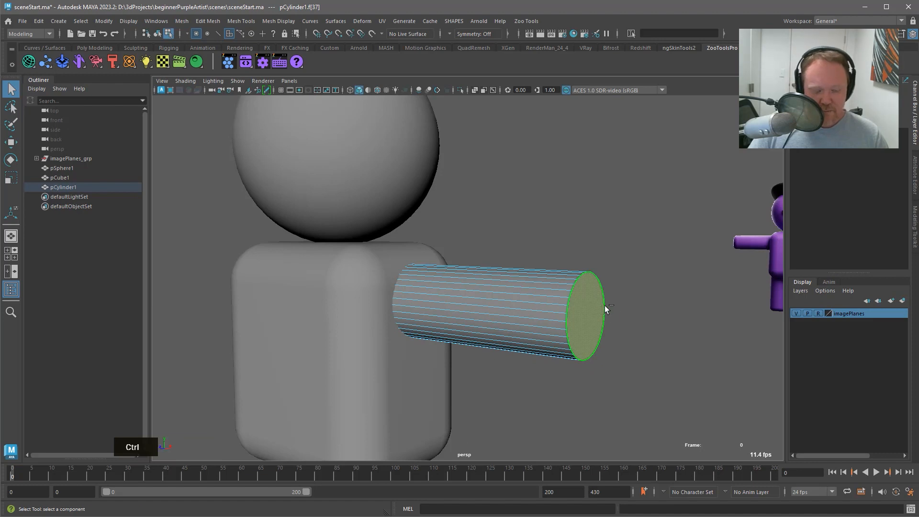
pyautogui.hotkey('ctrl', 'b')
pyautogui.keyDown('alt'); pyautogui.moveTo(605, 306); pyautogui.dragTo(664, 312); pyautogui.keyUp('alt')
pyautogui.click(672, 297)
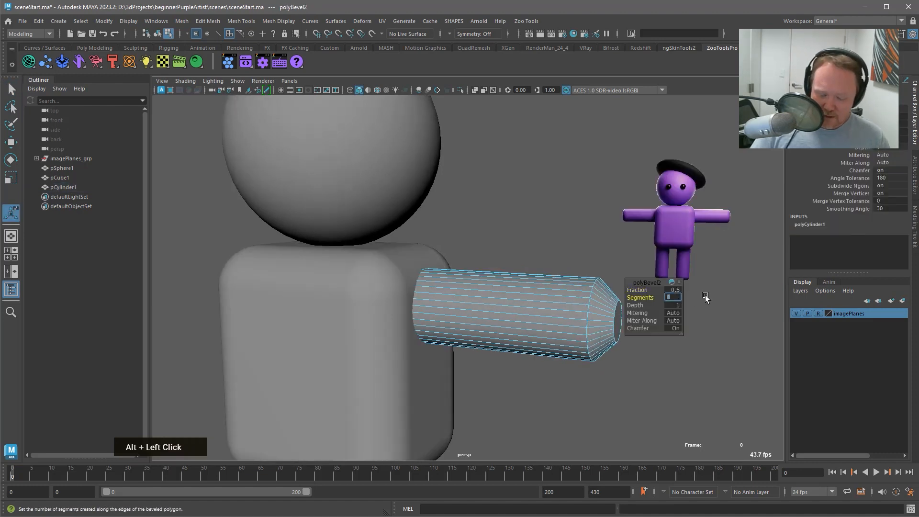
pyautogui.write('8')
pyautogui.press('Return')
# Delete the arm's inner end-cap face hidden inside the torso and return to object selection
pyautogui.keyDown('alt'); pyautogui.moveTo(718, 213); pyautogui.dragTo(650, 197, button='middle'); pyautogui.keyUp('alt')
pyautogui.press('space')
pyautogui.moveTo(631, 180); pyautogui.dragTo(626, 207)
pyautogui.keyDown('alt'); pyautogui.moveTo(601, 226); pyautogui.dragTo(683, 263, button='middle'); pyautogui.keyUp('alt')
pyautogui.keyDown('alt'); pyautogui.moveTo(578, 254); pyautogui.dragTo(515, 261, button='right'); pyautogui.keyUp('alt')
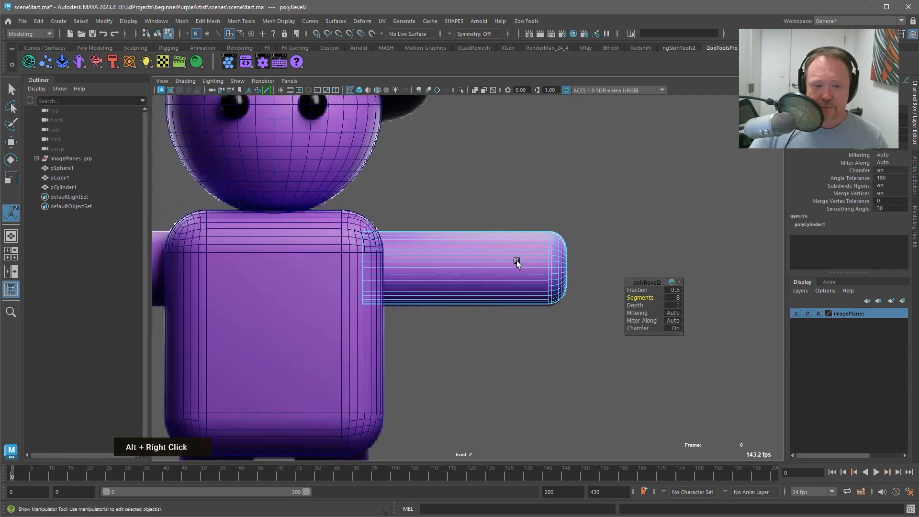
pyautogui.hotkey('alt', 'q')
pyautogui.rightClick(448, 282)
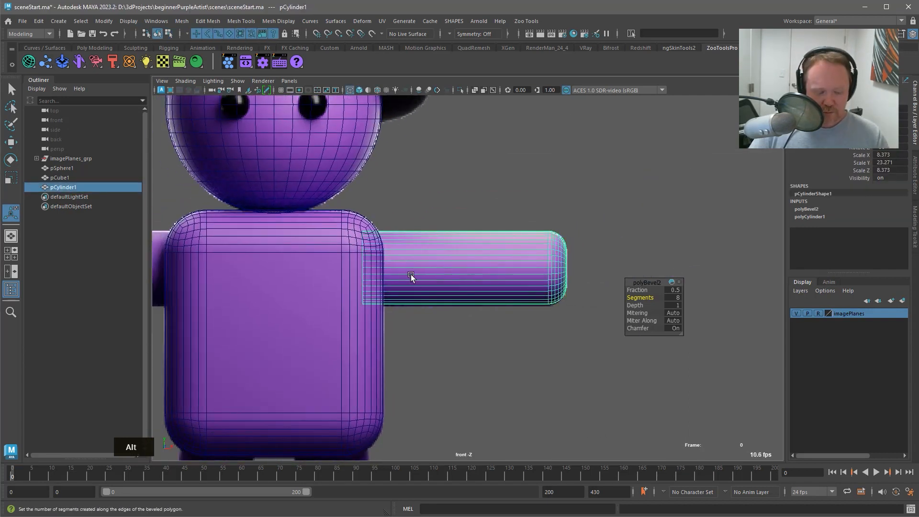
pyautogui.hotkey('alt', 'q')
pyautogui.moveTo(395, 225); pyautogui.dragTo(400, 301)
pyautogui.keyDown('ctrl'); pyautogui.moveTo(470, 177); pyautogui.dragTo(610, 375); pyautogui.keyUp('ctrl')
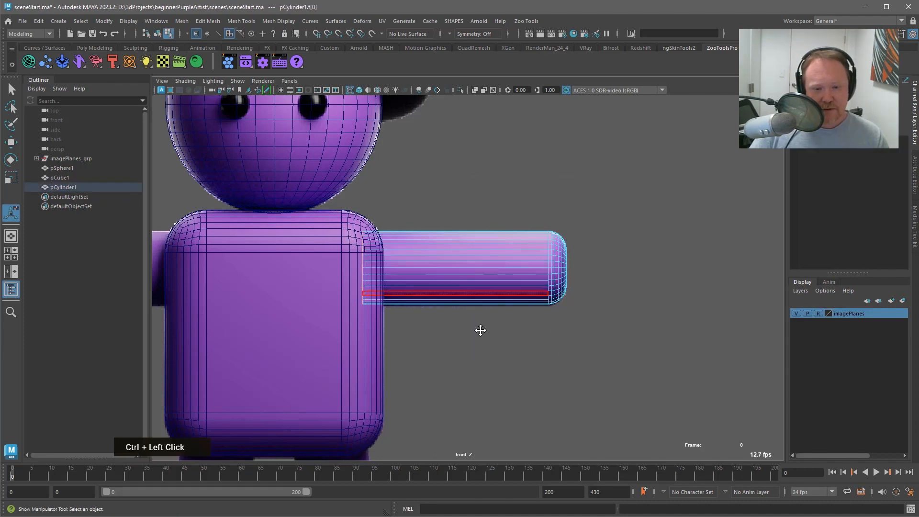
pyautogui.moveTo(490, 304)
pyautogui.keyDown('alt'); pyautogui.mouseDown(button='middle')
pyautogui.moveTo(498, 323)
pyautogui.moveTo(512, 277)
pyautogui.mouseUp(button='middle'); pyautogui.keyUp('alt')
pyautogui.press('Delete')
pyautogui.hotkey('alt', 'q')
# Inspect the arm from several angles in perspective and select its outer end-cap face
pyautogui.press('1')
pyautogui.press('space')
pyautogui.moveTo(514, 312); pyautogui.dragTo(478, 295)
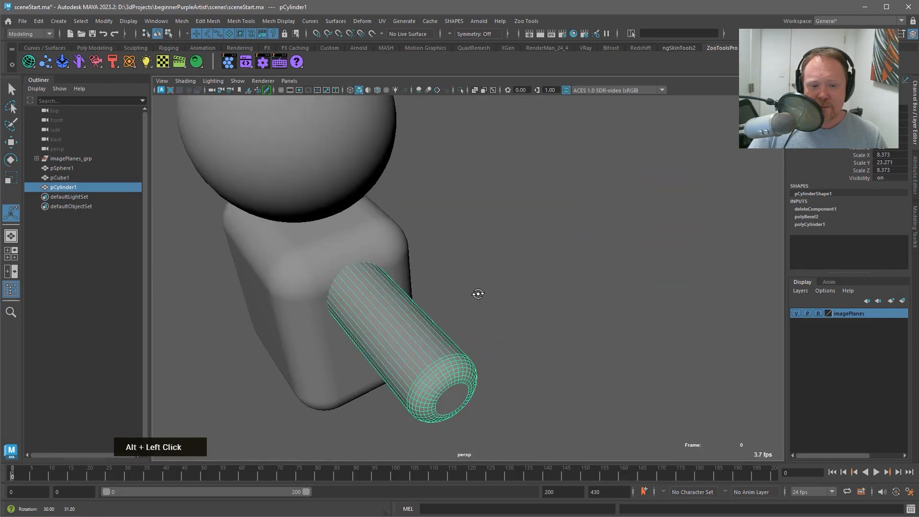
pyautogui.keyDown('alt'); pyautogui.moveTo(478, 295); pyautogui.dragTo(437, 305, button='right'); pyautogui.keyUp('alt')
pyautogui.keyDown('alt'); pyautogui.moveTo(438, 306); pyautogui.dragTo(476, 304); pyautogui.keyUp('alt')
pyautogui.hotkey('alt', '3')
pyautogui.click(476, 305)
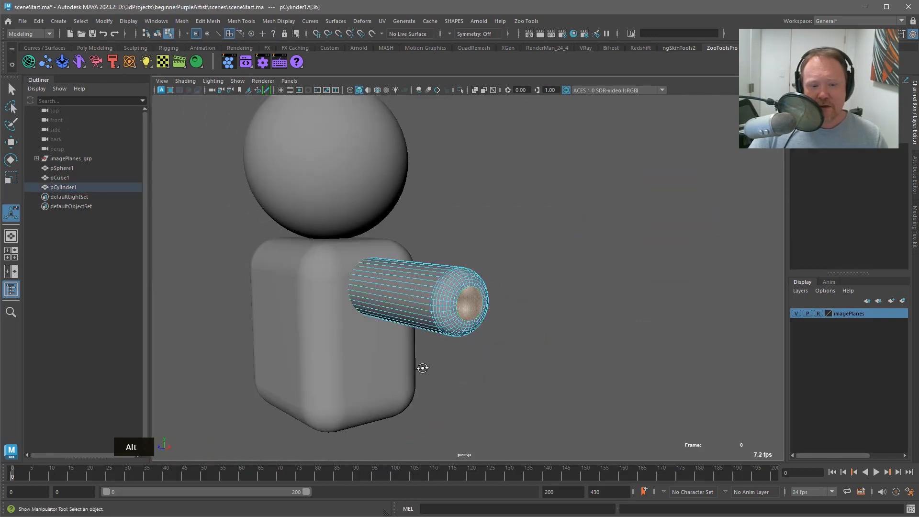
pyautogui.keyDown('alt'); pyautogui.moveTo(420, 369); pyautogui.dragTo(477, 285, button='right'); pyautogui.keyUp('alt')
# Examine the arm's end vertices and one lengthwise edge by selecting them, and return to object selection
pyautogui.hotkey('alt', 'q')
pyautogui.hotkey('alt', '1')
pyautogui.moveTo(521, 285); pyautogui.dragTo(543, 308)
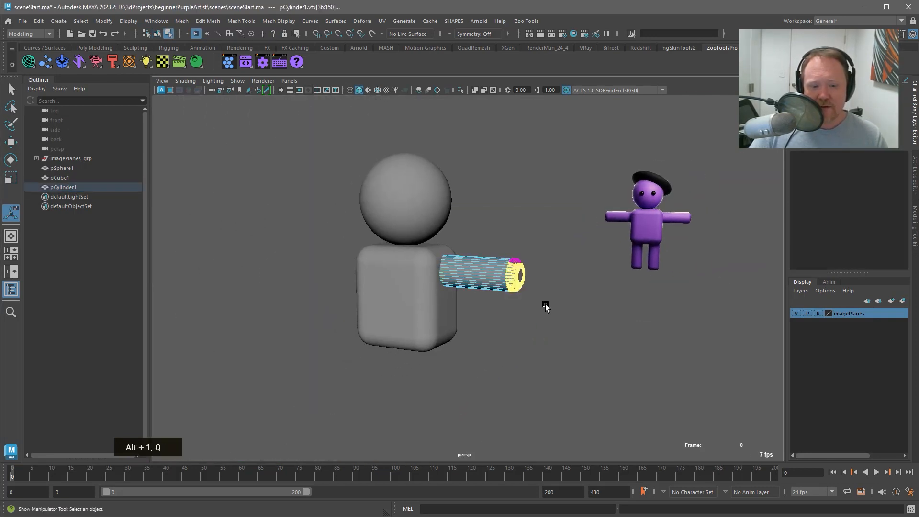
pyautogui.keyDown('alt'); pyautogui.moveTo(544, 307); pyautogui.dragTo(546, 302, button='right'); pyautogui.keyUp('alt')
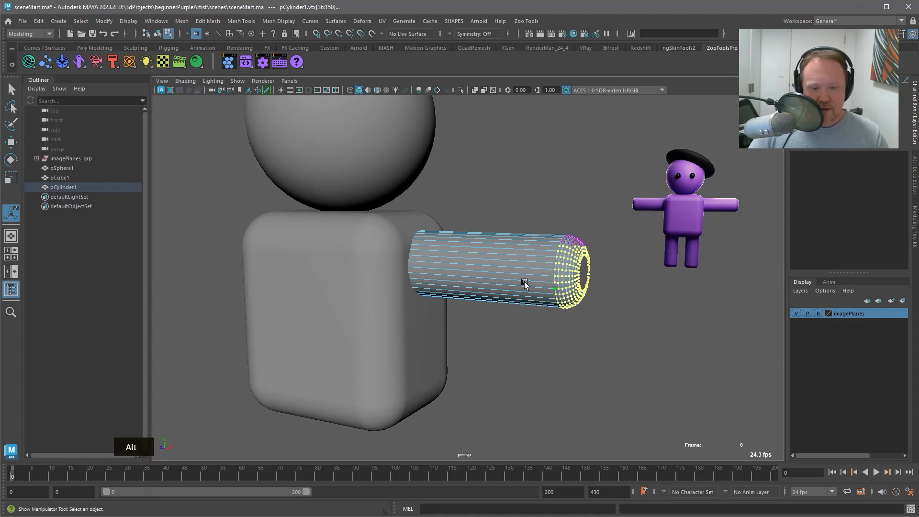
pyautogui.hotkey('alt', '2')
pyautogui.click(517, 261)
pyautogui.press('q')
pyautogui.keyDown('alt'); pyautogui.moveTo(517, 260); pyautogui.dragTo(444, 296, button='right'); pyautogui.keyUp('alt')
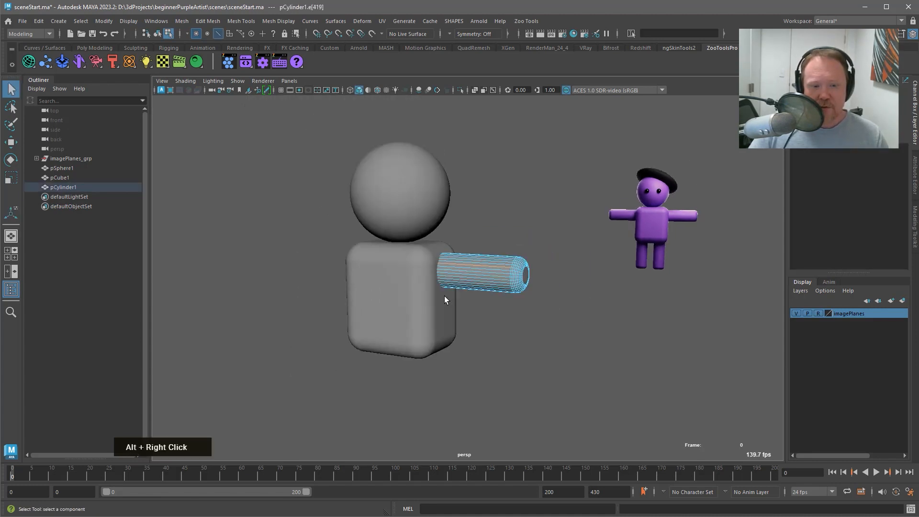
pyautogui.keyDown('alt'); pyautogui.moveTo(444, 296); pyautogui.dragTo(488, 281, button='middle'); pyautogui.keyUp('alt')
pyautogui.keyDown('alt'); pyautogui.moveTo(488, 280); pyautogui.dragTo(472, 282); pyautogui.keyUp('alt')
pyautogui.hotkey('alt', 'q')
# Select the arm cylinder and duplicate it in the front view
pyautogui.keyDown('alt'); pyautogui.moveTo(455, 248); pyautogui.dragTo(554, 314); pyautogui.keyUp('alt')
pyautogui.doubleClick(521, 283)
pyautogui.press('space')
pyautogui.keyDown('alt'); pyautogui.moveTo(554, 314); pyautogui.dragTo(337, 231, button='right'); pyautogui.keyUp('alt')
pyautogui.hotkey('ctrl', 'd')
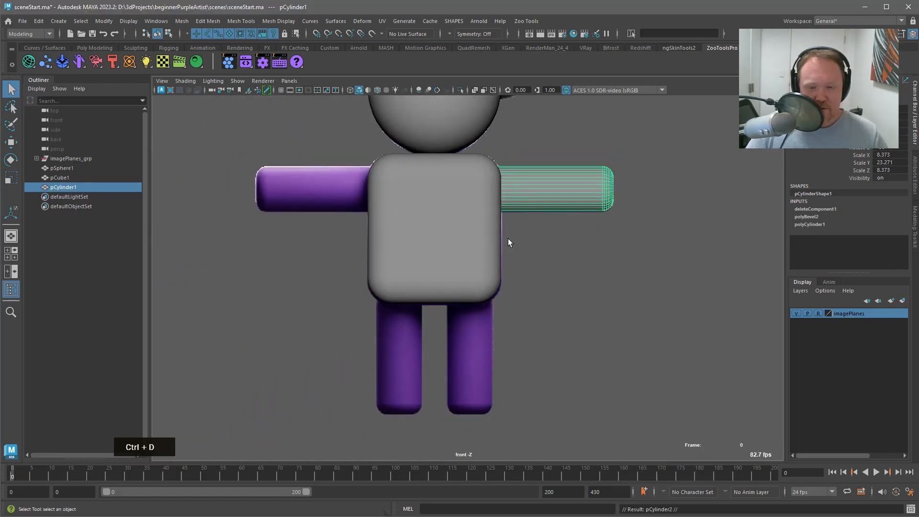
# Rotate the duplicate a quarter turn so its rounded end points down and move it onto the character's left leg
pyautogui.press('w')
pyautogui.press('e')
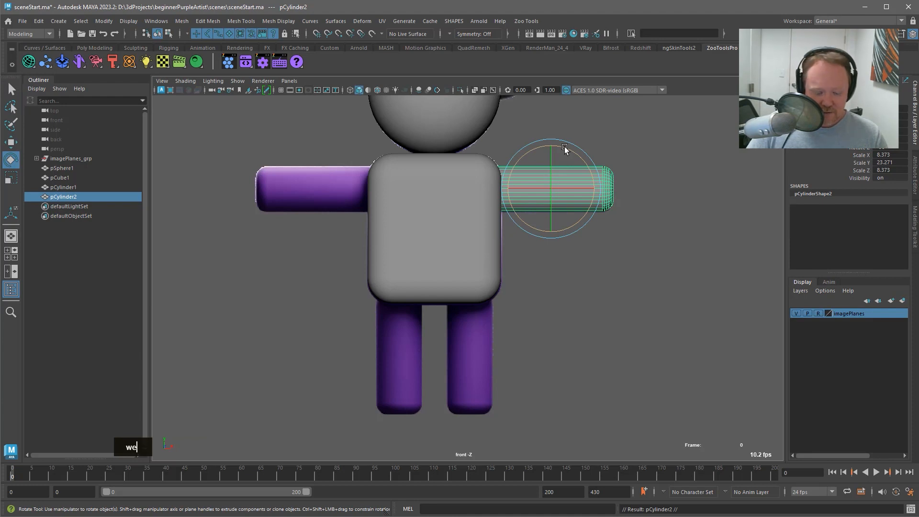
pyautogui.moveTo(565, 149); pyautogui.dragTo(468, 358)
pyautogui.press('j')
pyautogui.press('w')
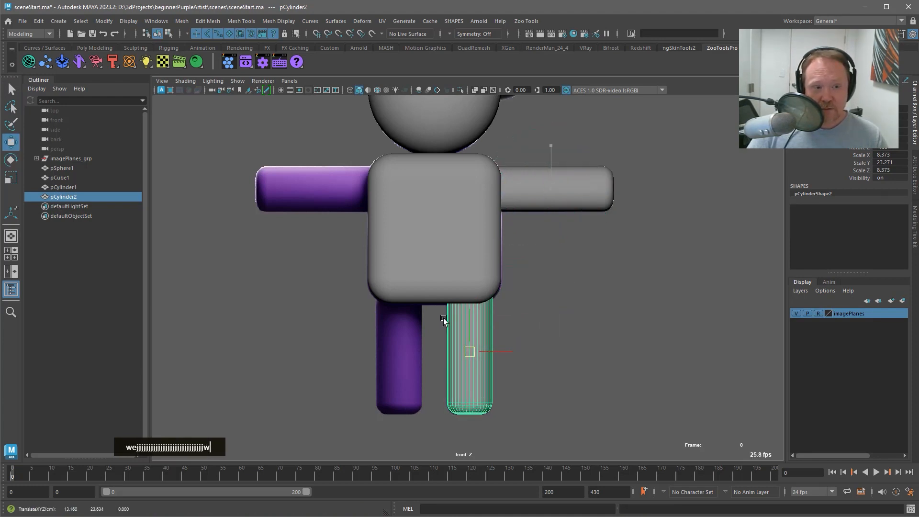
# Fine-tune the leg's vertical position to about 23.41 against the front reference and deselect it
pyautogui.keyDown('alt'); pyautogui.moveTo(598, 287); pyautogui.dragTo(677, 314, button='right'); pyautogui.keyUp('alt')
pyautogui.press('1')
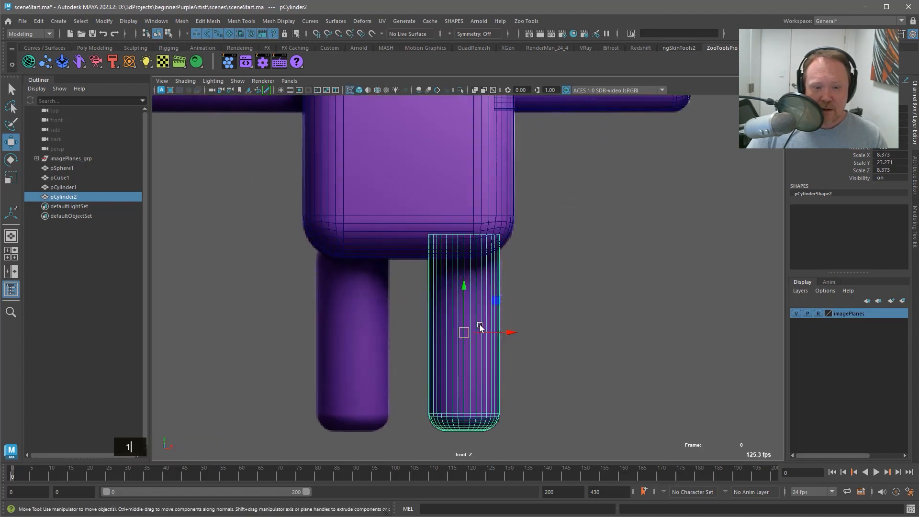
pyautogui.moveTo(466, 307); pyautogui.dragTo(461, 296)
pyautogui.moveTo(462, 297); pyautogui.dragTo(462, 295)
pyautogui.press('1')
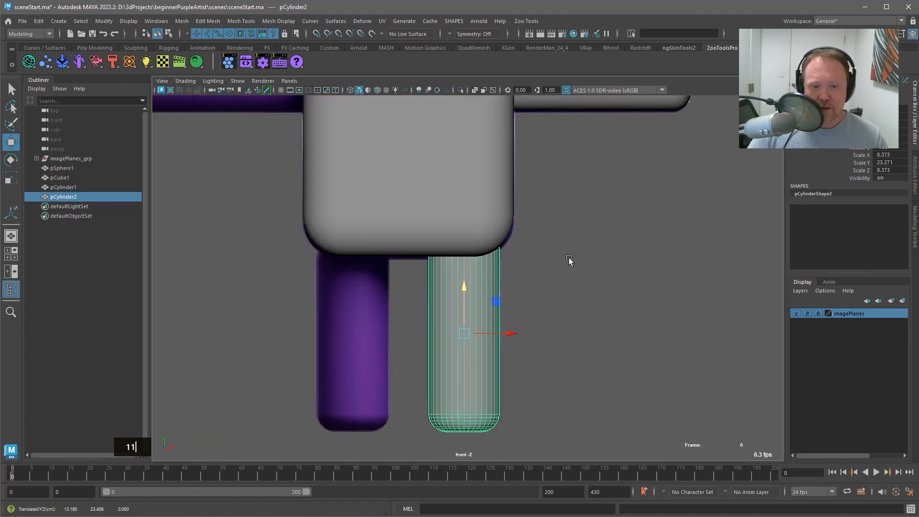
pyautogui.click(568, 260)
# Create a polygon sphere matched to the head's position, scale it to about 3.68 and move it onto the left eye
pyautogui.keyDown('alt'); pyautogui.moveTo(568, 260); pyautogui.dragTo(554, 304, button='middle'); pyautogui.keyUp('alt')
pyautogui.press('space')
pyautogui.click(512, 256)
pyautogui.press('6')
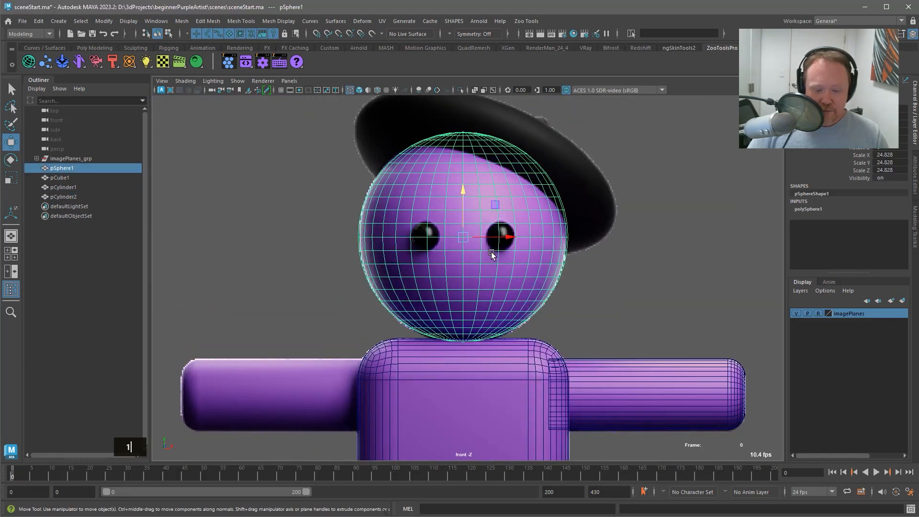
pyautogui.hotkey('ctrl', 'shift', 'o')
pyautogui.press('r')
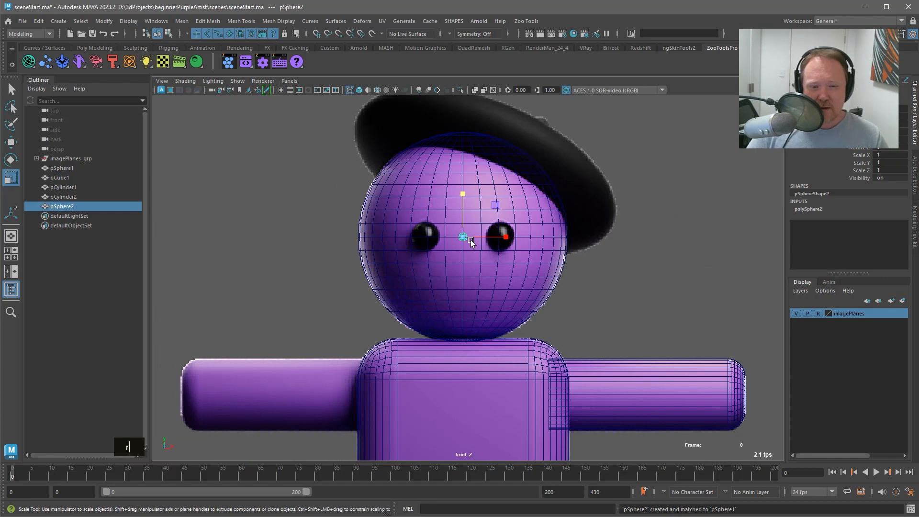
pyautogui.moveTo(465, 237); pyautogui.dragTo(499, 268)
pyautogui.press('w')
# Rotate the eye sphere 90 degrees about X and set its subdivisions to 24 around the axis and 16 in height
pyautogui.press('e')
pyautogui.press('j')
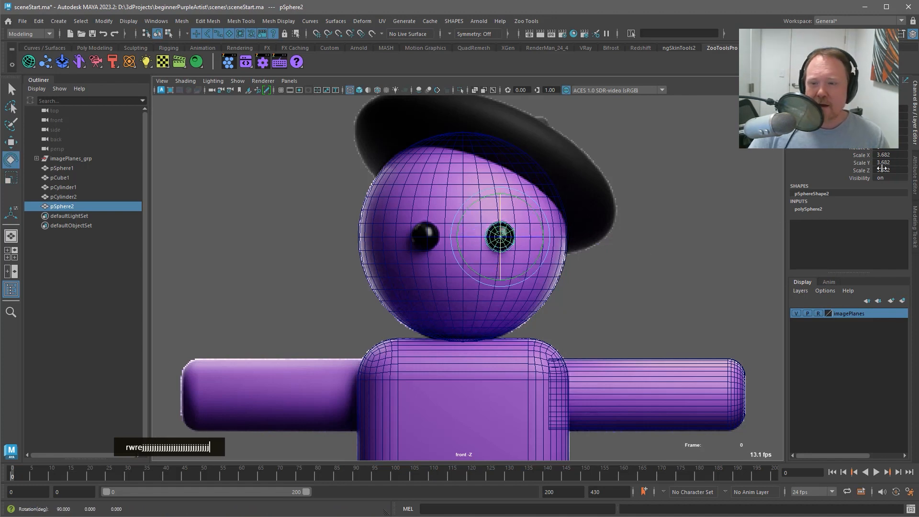
pyautogui.click(813, 209)
pyautogui.click(892, 231)
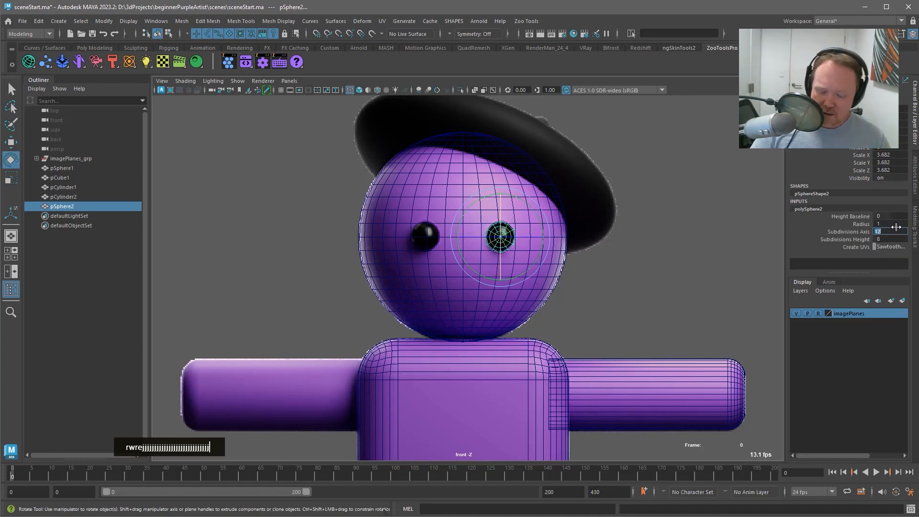
pyautogui.write('24')
pyautogui.press('Tab')
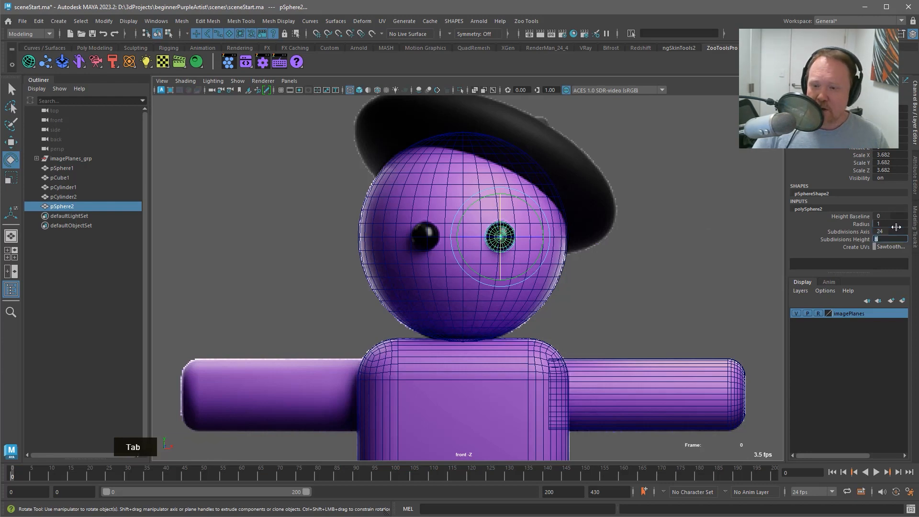
pyautogui.write('16')
pyautogui.press('Return')
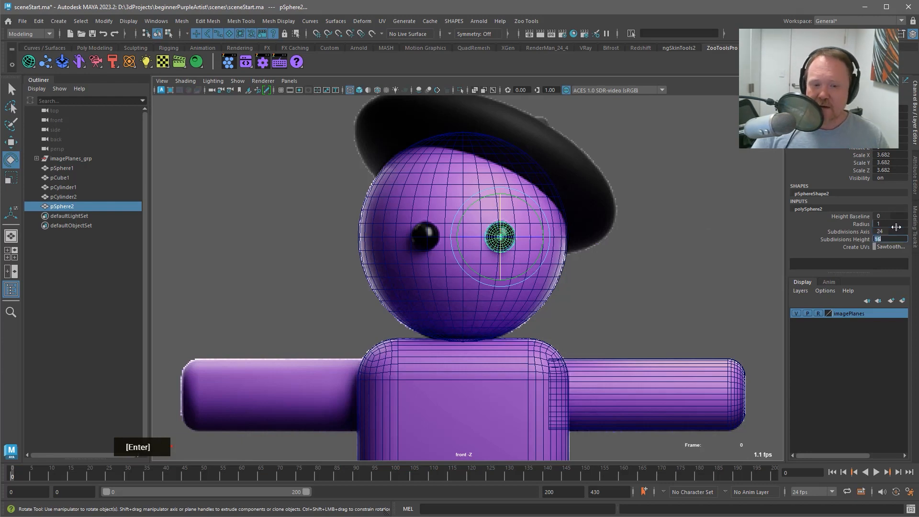
# Move the eye sphere forward in the side view to about 23.09 in Z, at the front of the head
pyautogui.keyDown('alt'); pyautogui.moveTo(737, 220); pyautogui.dragTo(677, 262, button='middle'); pyautogui.keyUp('alt')
pyautogui.press('space')
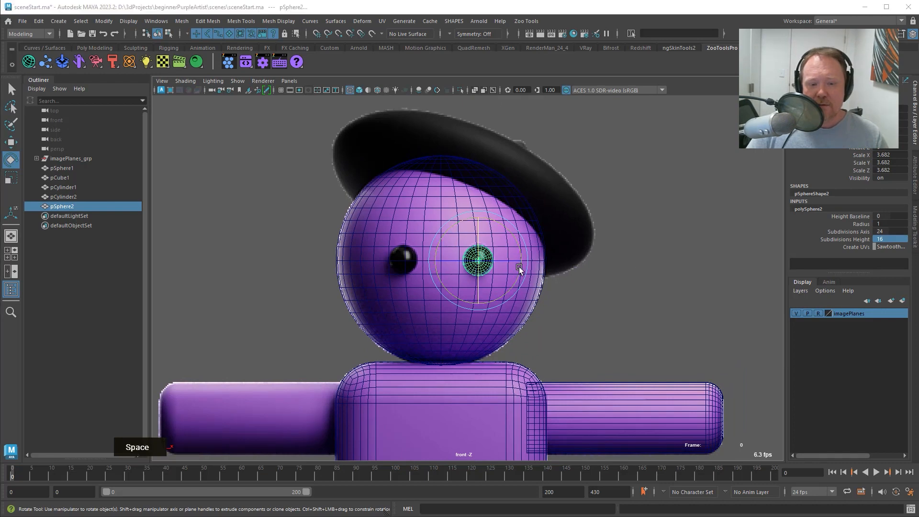
pyautogui.moveTo(521, 268); pyautogui.dragTo(550, 270)
pyautogui.keyDown('alt'); pyautogui.moveTo(526, 230); pyautogui.dragTo(545, 433, button='middle'); pyautogui.keyUp('alt')
pyautogui.press('w')
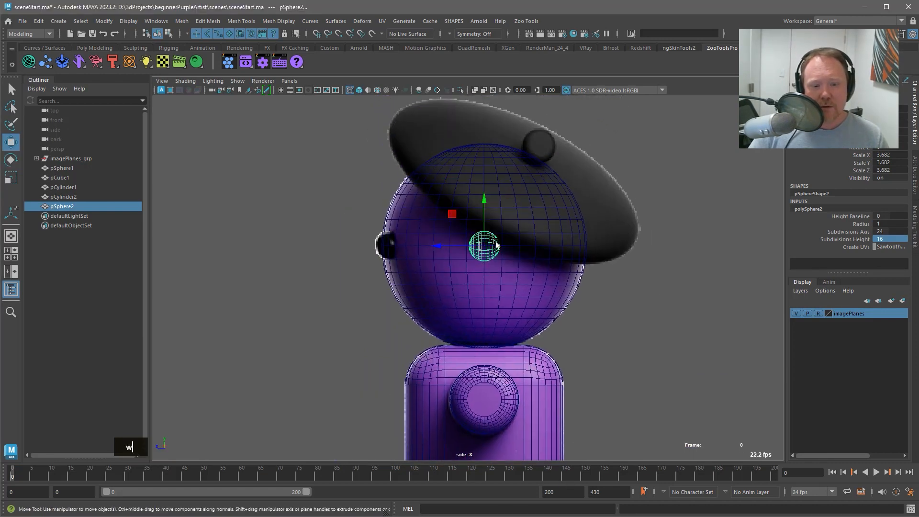
pyautogui.moveTo(457, 249); pyautogui.dragTo(363, 257)
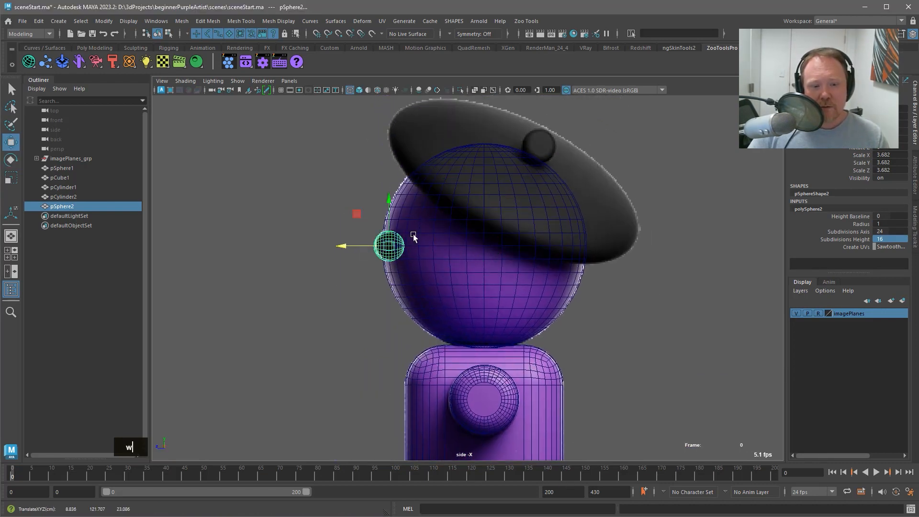
# Review the model in the shaded perspective view and select the eye, arm and leg together
pyautogui.keyDown('alt'); pyautogui.moveTo(413, 234); pyautogui.dragTo(419, 269, button='middle'); pyautogui.keyUp('alt')
pyautogui.press('space')
pyautogui.press('q')
pyautogui.moveTo(497, 268)
pyautogui.mouseDown()
pyautogui.moveTo(514, 249)
pyautogui.moveTo(479, 256)
pyautogui.moveTo(467, 208)
pyautogui.mouseUp()
pyautogui.press('1')
pyautogui.keyDown('shift'); pyautogui.click(498, 249); pyautogui.keyUp('shift')
pyautogui.keyDown('shift'); pyautogui.click(449, 349); pyautogui.keyUp('shift')
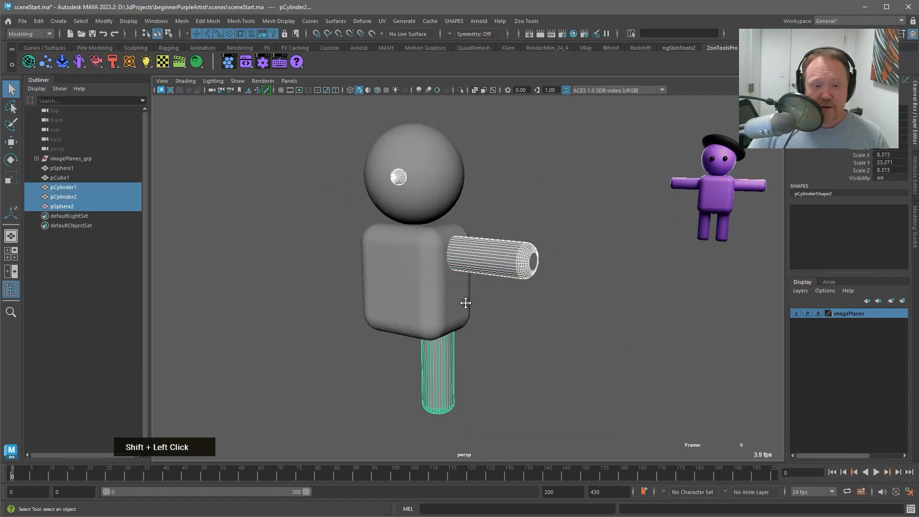
pyautogui.keyDown('alt'); pyautogui.moveTo(466, 303); pyautogui.dragTo(494, 298, button='middle'); pyautogui.keyUp('alt')
# Rename the head sphere as head and the torso cube as body
pyautogui.click(78, 170)
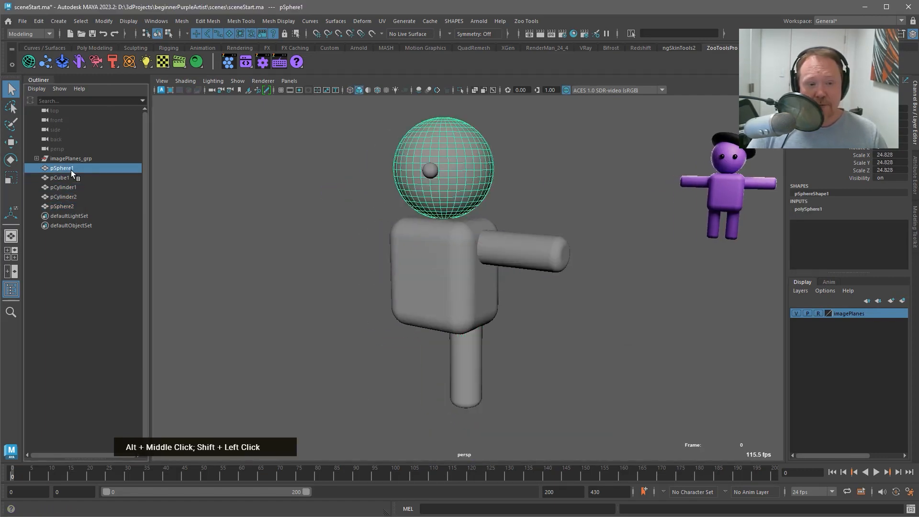
pyautogui.doubleClick(70, 170)
pyautogui.write('head')
pyautogui.press('Return')
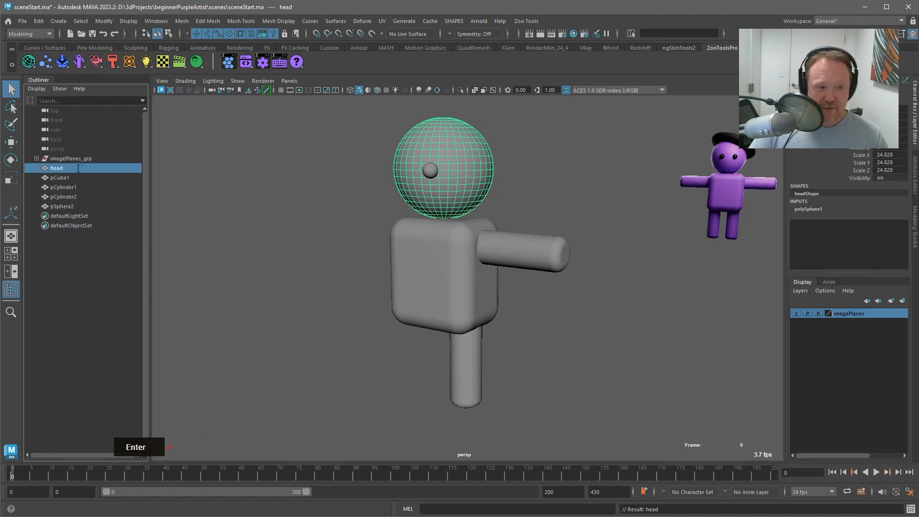
pyautogui.click(78, 178)
pyautogui.doubleClick(78, 177)
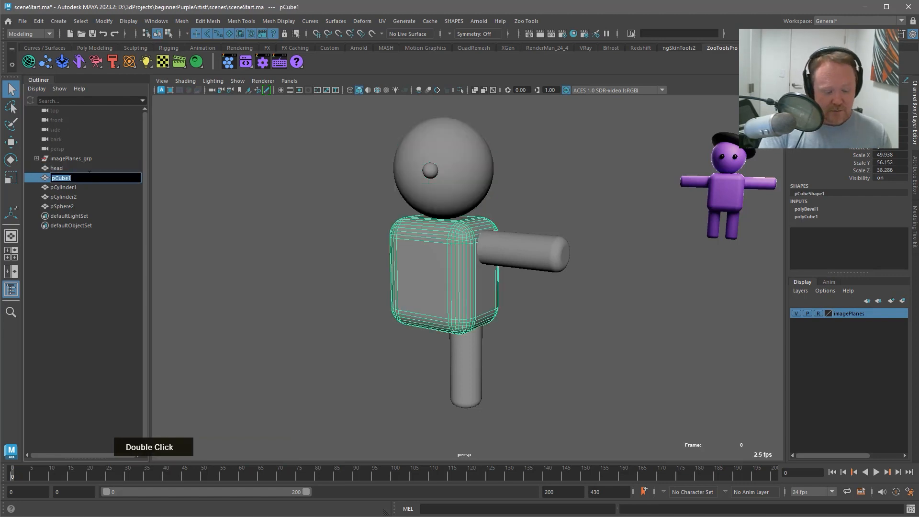
pyautogui.write('body')
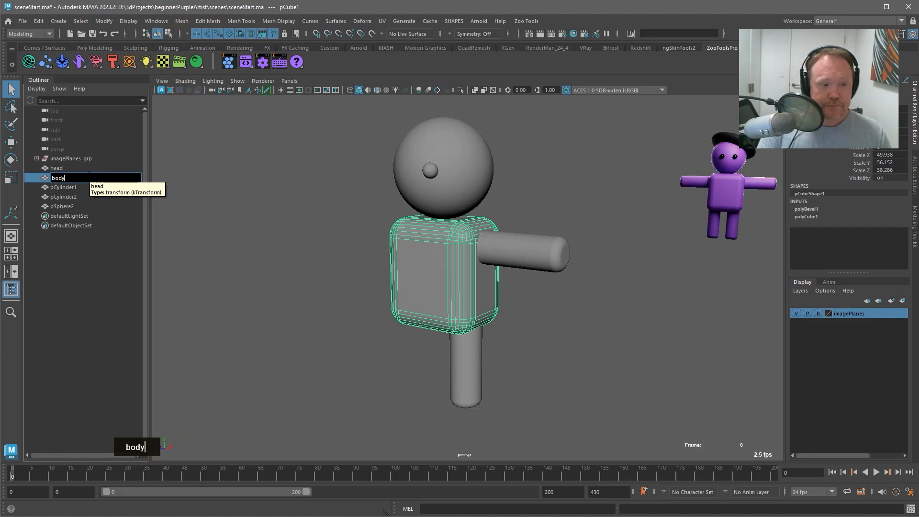
pyautogui.press('Return')
# Rename the arm cylinder as arm and the leg cylinder as leg
pyautogui.click(101, 187)
pyautogui.doubleClick(101, 187)
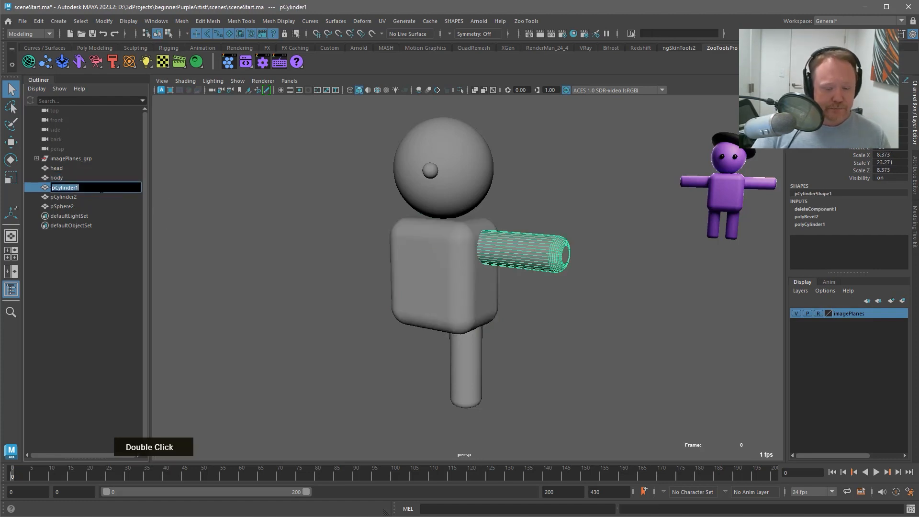
pyautogui.write('arm')
pyautogui.press('Return')
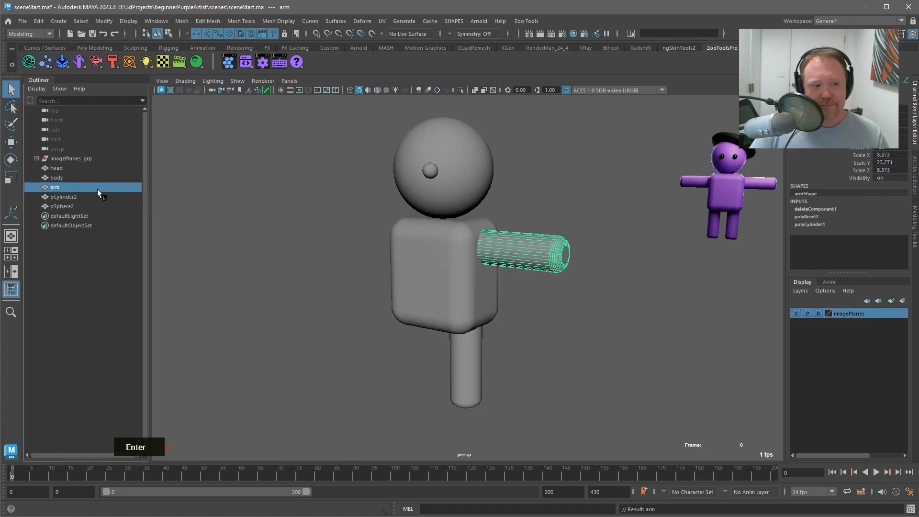
pyautogui.doubleClick(92, 198)
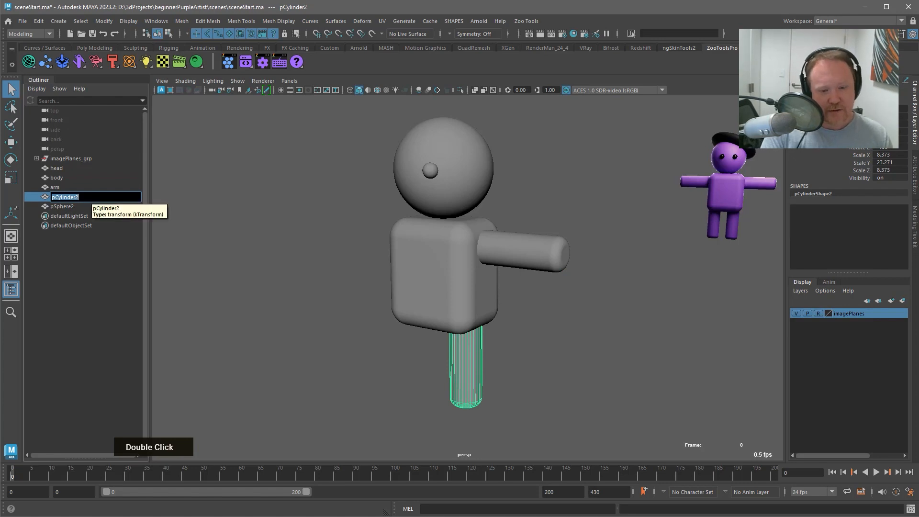
pyautogui.write('l')
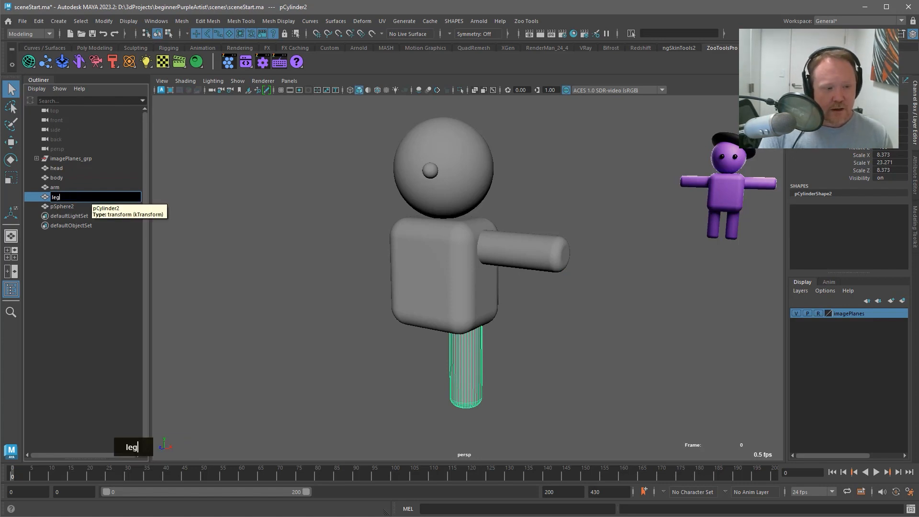
pyautogui.write('eg')
pyautogui.press('Return')
# Rename the small eye sphere as eye
pyautogui.doubleClick(89, 207)
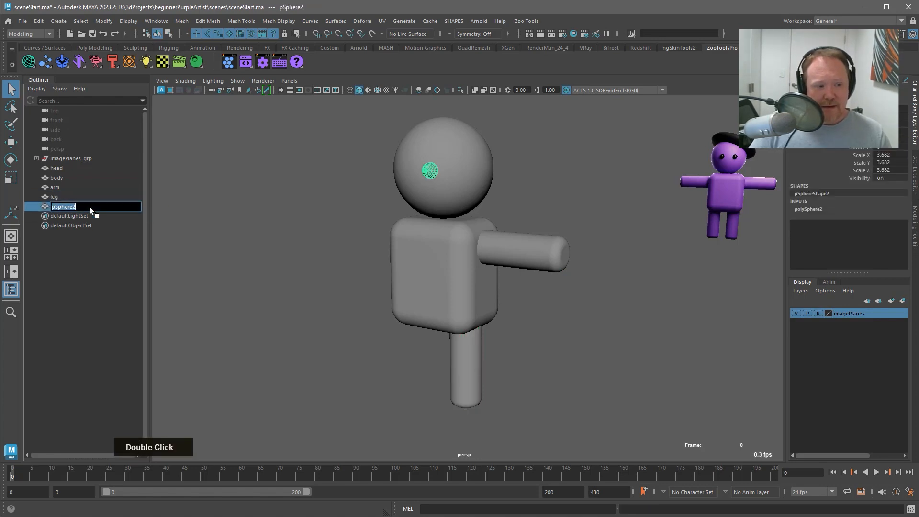
pyautogui.write('eye')
pyautogui.press('Return')
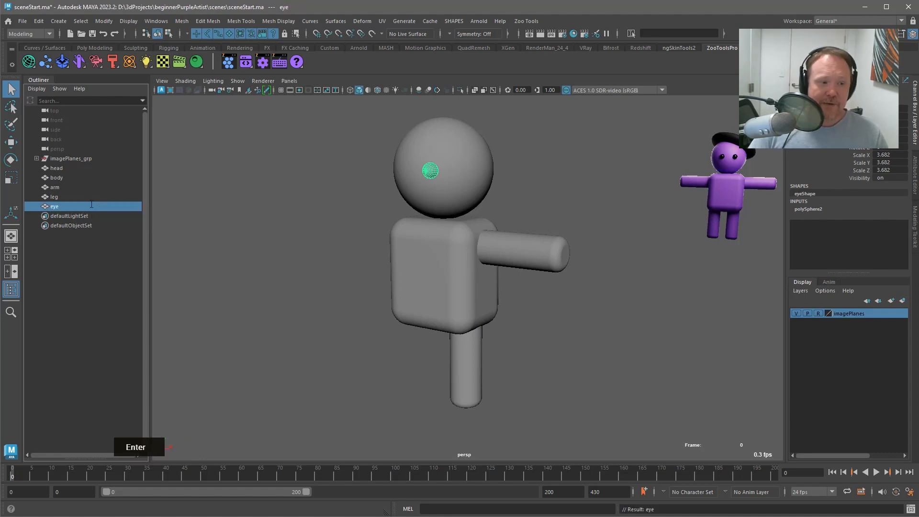
# Mirror the arm, leg and eye together as instances onto the character's other side
pyautogui.click(554, 262)
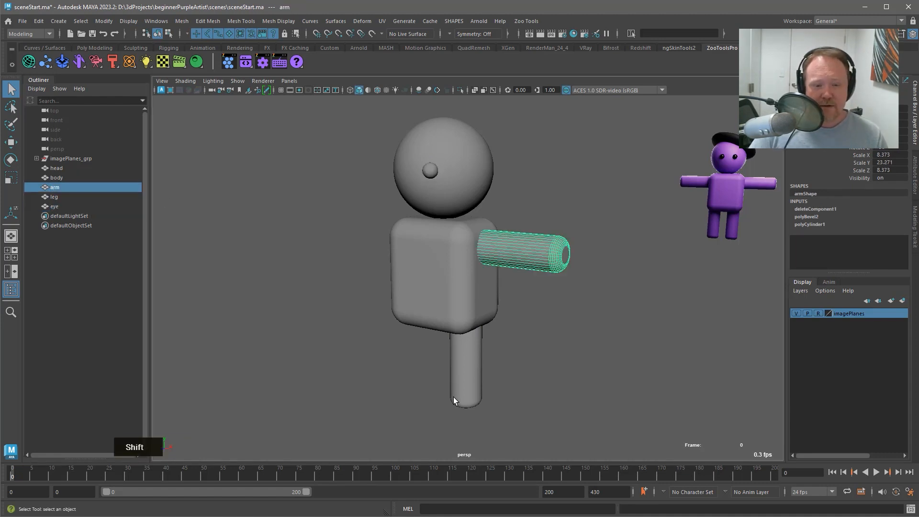
pyautogui.keyDown('shift'); pyautogui.click(454, 394); pyautogui.keyUp('shift')
pyautogui.keyDown('shift'); pyautogui.click(436, 175); pyautogui.keyUp('shift')
pyautogui.hotkey('alt', 'shift', 'm')
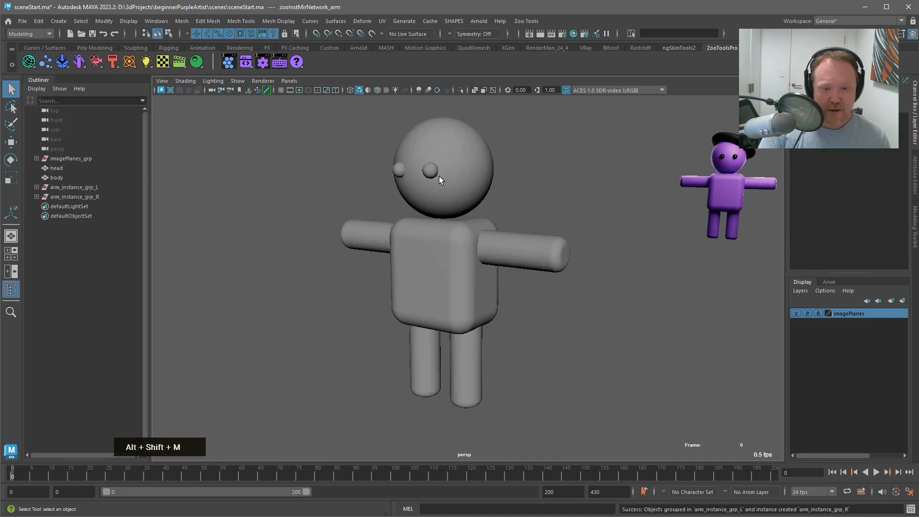
pyautogui.keyDown('alt'); pyautogui.moveTo(439, 176); pyautogui.dragTo(179, 227); pyautogui.keyUp('alt')
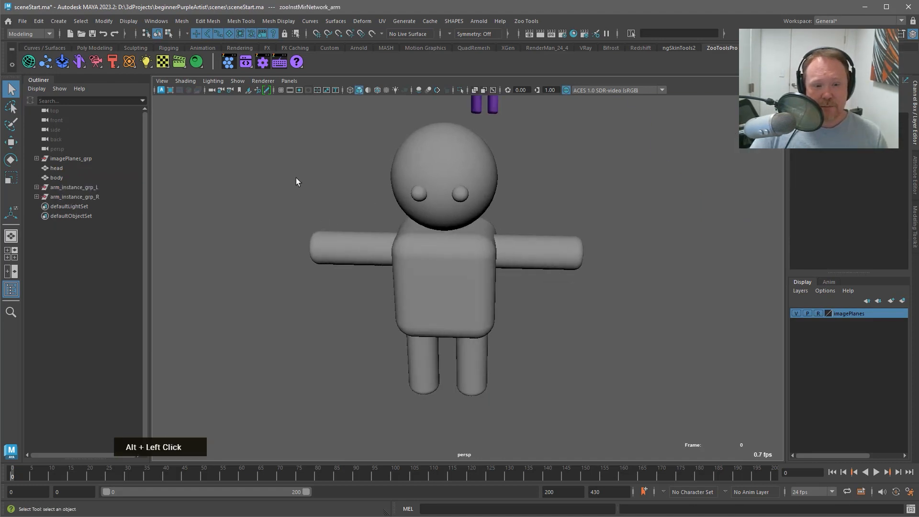
# Uninstance the mirrored arms, legs and eyes so the left and right parts become independent objects
pyautogui.keyDown('alt'); pyautogui.moveTo(296, 181); pyautogui.dragTo(542, 205); pyautogui.keyUp('alt')
pyautogui.click(529, 246)
pyautogui.keyDown('shift'); pyautogui.click(460, 178); pyautogui.keyUp('shift')
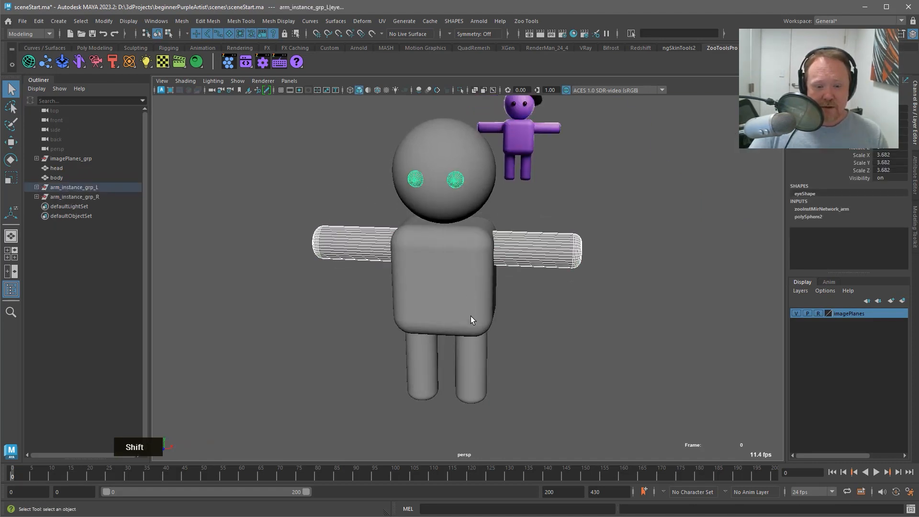
pyautogui.keyDown('shift'); pyautogui.click(472, 356); pyautogui.keyUp('shift')
pyautogui.hotkey('ctrl', 'alt', 'shift', 'i')
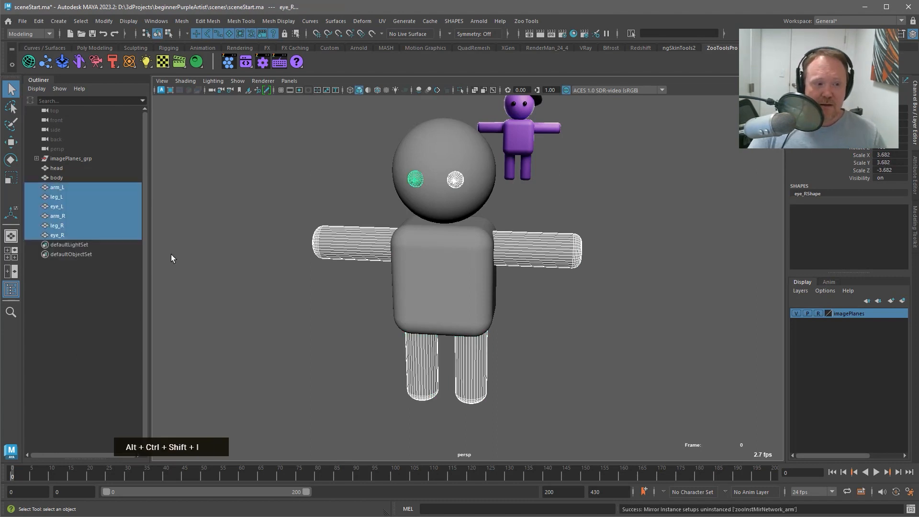
pyautogui.click(535, 244)
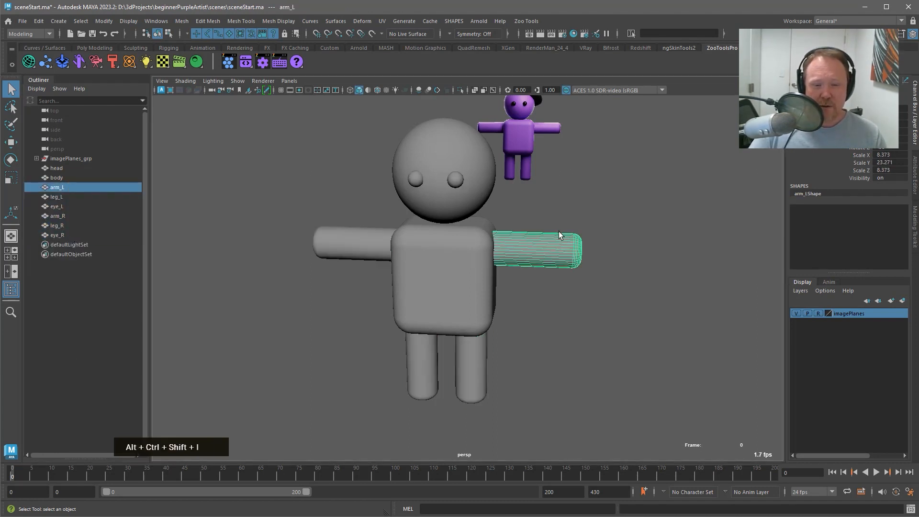
# Duplicate the head sphere and raise the copy straight up in the front view, over the top half of the head
pyautogui.keyDown('alt'); pyautogui.moveTo(559, 231); pyautogui.dragTo(536, 294, button='middle'); pyautogui.keyUp('alt')
pyautogui.keyDown('alt'); pyautogui.moveTo(535, 293); pyautogui.dragTo(461, 245); pyautogui.keyUp('alt')
pyautogui.keyDown('alt'); pyautogui.click(424, 187); pyautogui.keyUp('alt')
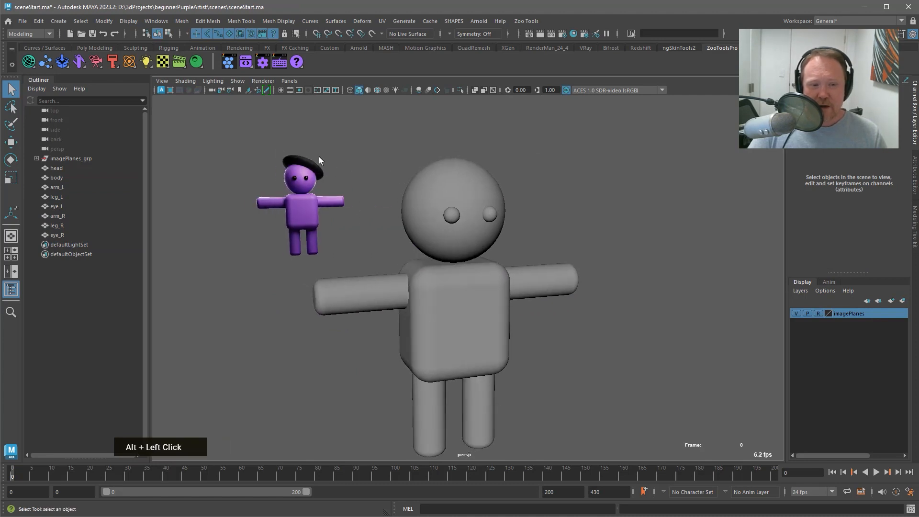
pyautogui.doubleClick(497, 188)
pyautogui.press('space')
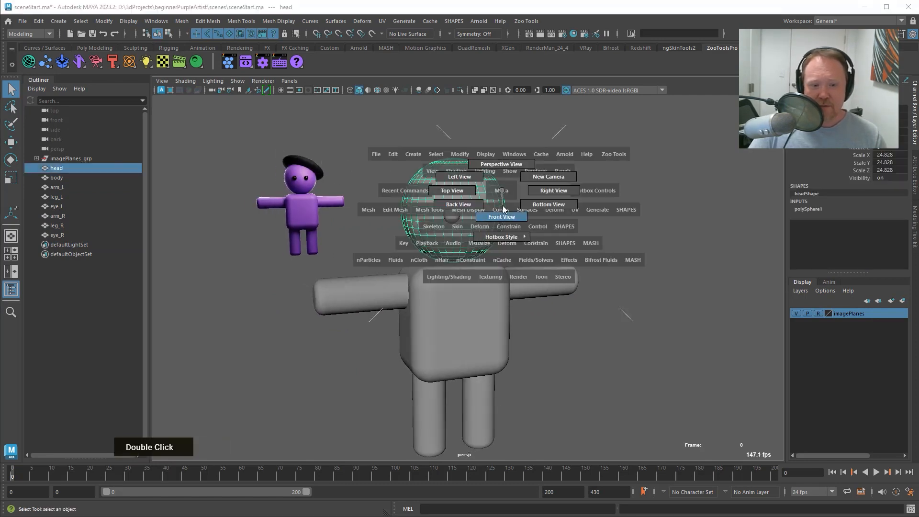
pyautogui.moveTo(462, 193); pyautogui.dragTo(461, 225)
pyautogui.keyDown('alt'); pyautogui.moveTo(462, 224); pyautogui.dragTo(523, 294, button='middle'); pyautogui.keyUp('alt')
pyautogui.hotkey('ctrl', 'd')
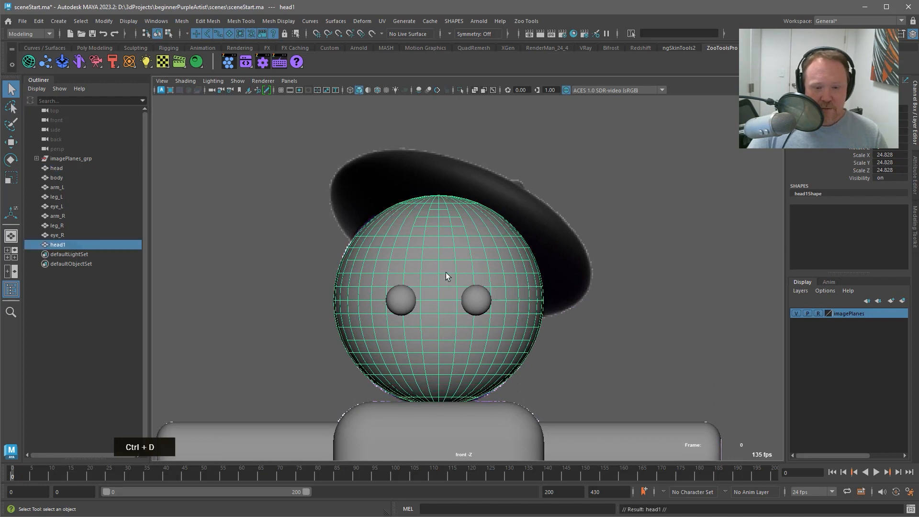
pyautogui.press('w')
pyautogui.moveTo(445, 256); pyautogui.dragTo(441, 181)
# Rename the duplicated head sphere as hat
pyautogui.doubleClick(84, 243)
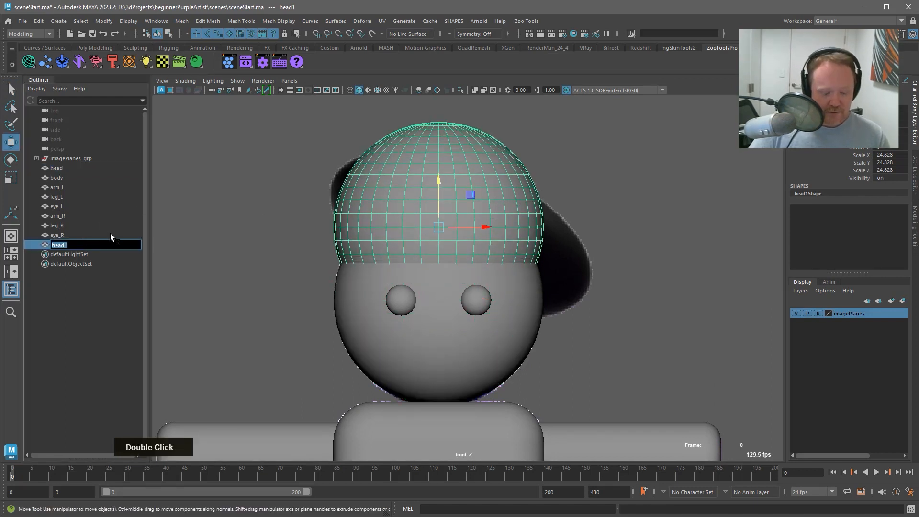
pyautogui.write('hat')
pyautogui.press('Return')
# Flatten the hat vertically to a Y scale of about 7.17
pyautogui.keyDown('alt'); pyautogui.moveTo(199, 276); pyautogui.dragTo(254, 246, button='middle'); pyautogui.keyUp('alt')
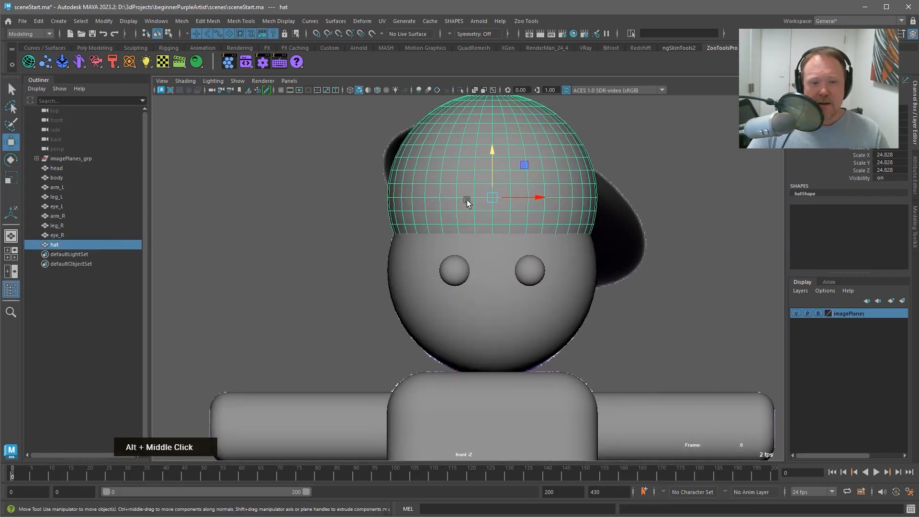
pyautogui.press('r')
pyautogui.moveTo(492, 156); pyautogui.dragTo(486, 187)
pyautogui.keyDown('alt'); pyautogui.moveTo(520, 196); pyautogui.dragTo(459, 205, button='middle'); pyautogui.keyUp('alt')
# Tilt the hat about -24.5 degrees in Z and enlarge it to about 32.9 in X and Z and 9.5 in Y, matching the front reference
pyautogui.press('w')
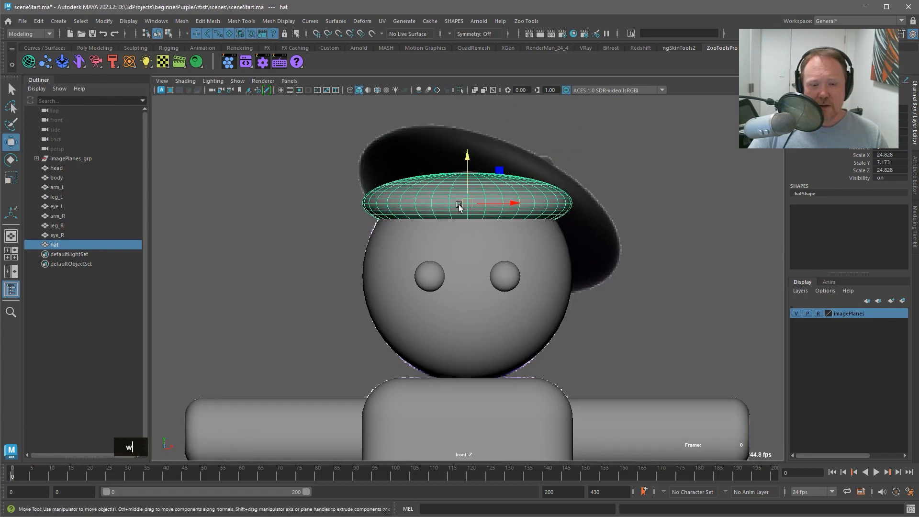
pyautogui.press('e')
pyautogui.moveTo(532, 187); pyautogui.dragTo(541, 219)
pyautogui.press('r')
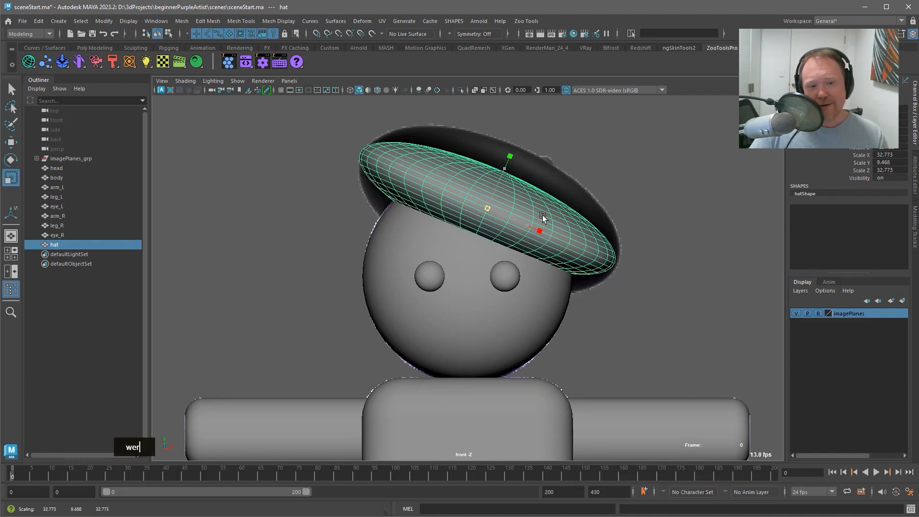
pyautogui.press('w')
pyautogui.press('e')
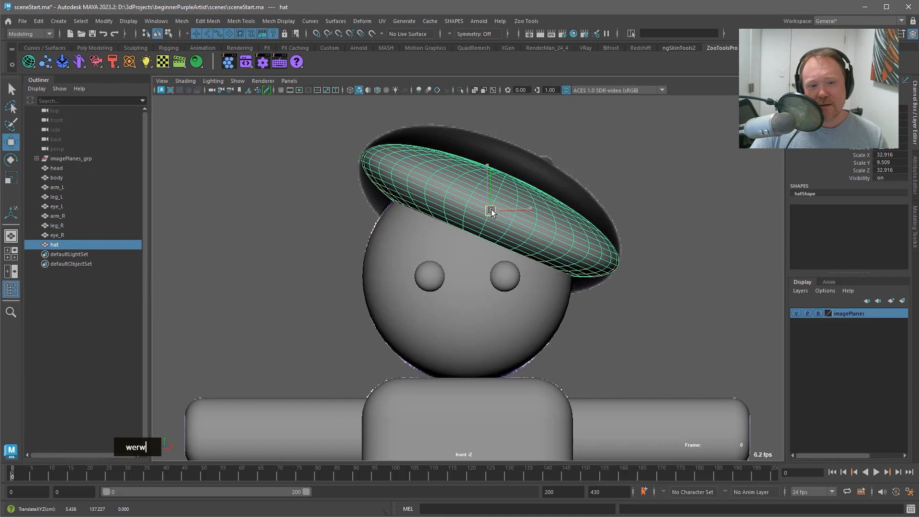
# Rotate the hat to about -28.8 degrees in X and nudge it to about 5.21 in X and 137 in Y
pyautogui.moveTo(531, 194); pyautogui.dragTo(504, 186)
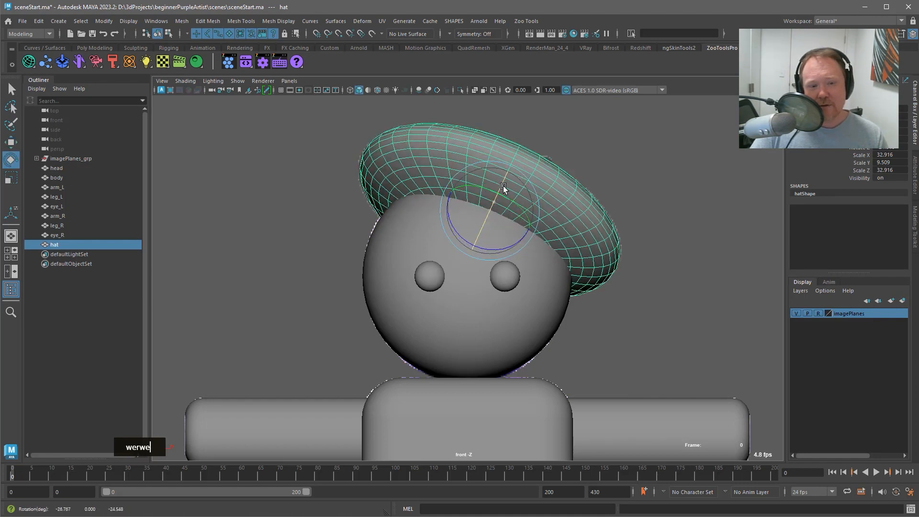
pyautogui.press('w')
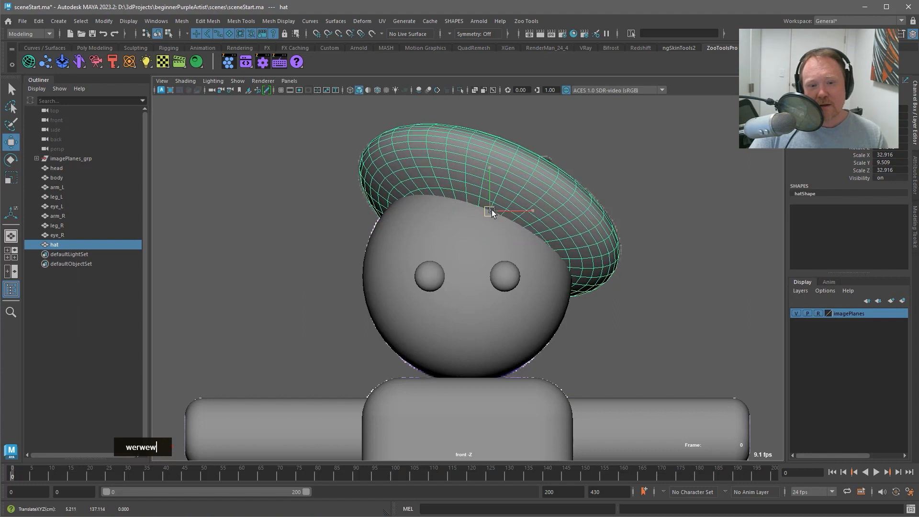
pyautogui.moveTo(491, 211); pyautogui.dragTo(492, 210)
# Move the hat backward along Z in the top view to line up with the reference
pyautogui.press('space')
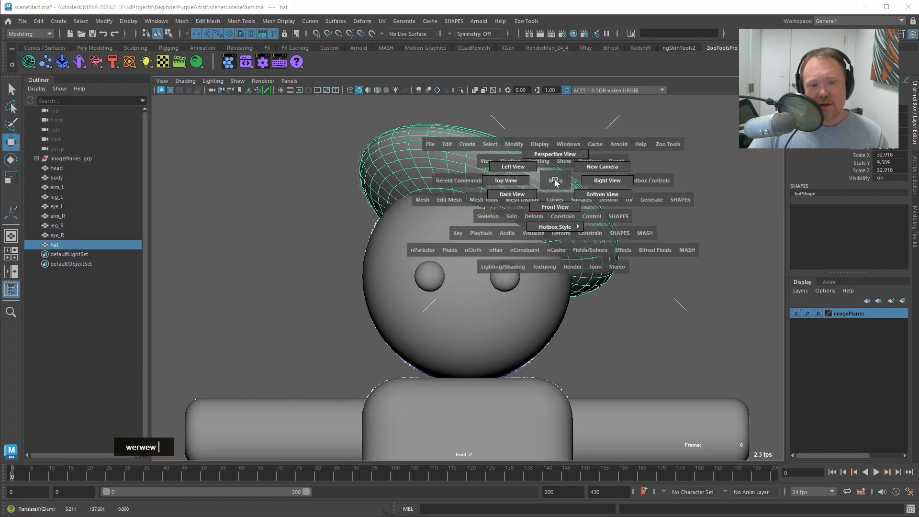
pyautogui.moveTo(549, 184)
pyautogui.mouseDown()
pyautogui.moveTo(556, 188)
pyautogui.moveTo(549, 185)
pyautogui.mouseUp()
pyautogui.keyDown('alt'); pyautogui.middleClick(530, 209); pyautogui.keyUp('alt')
pyautogui.keyDown('alt'); pyautogui.moveTo(530, 207); pyautogui.dragTo(526, 201, button='middle'); pyautogui.keyUp('alt')
pyautogui.press('1')
pyautogui.press('1')
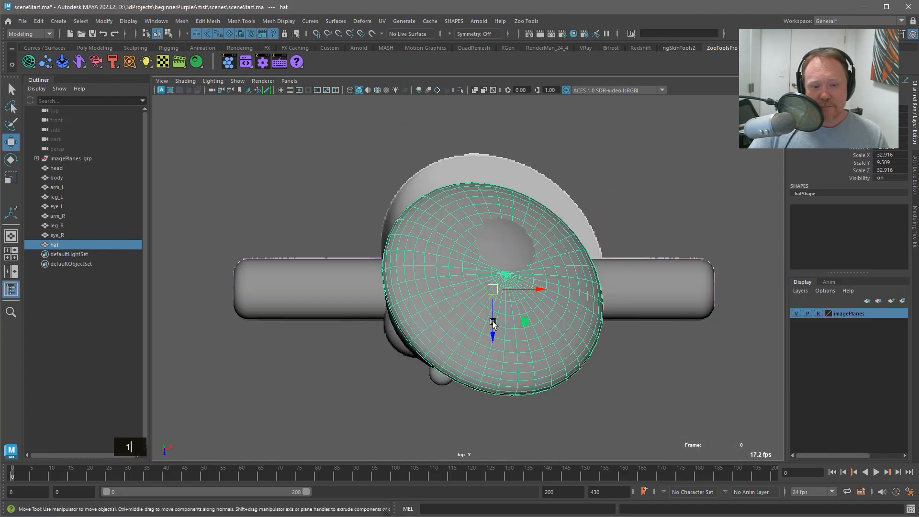
pyautogui.moveTo(494, 326); pyautogui.dragTo(567, 286)
# Fine-tune the hat's depth in the side view to about -7.43 in Z against the reference
pyautogui.press('space')
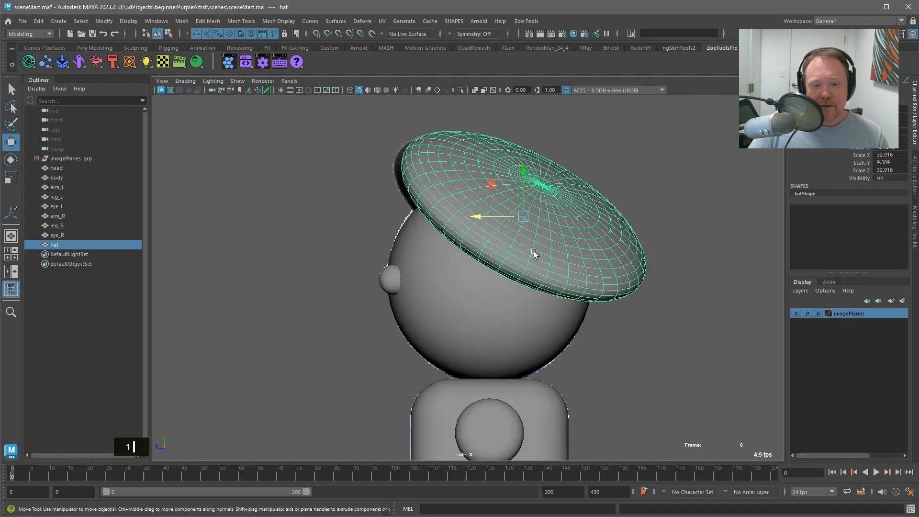
pyautogui.keyDown('alt'); pyautogui.middleClick(532, 251); pyautogui.keyUp('alt')
pyautogui.moveTo(480, 215); pyautogui.dragTo(476, 213)
pyautogui.press('1')
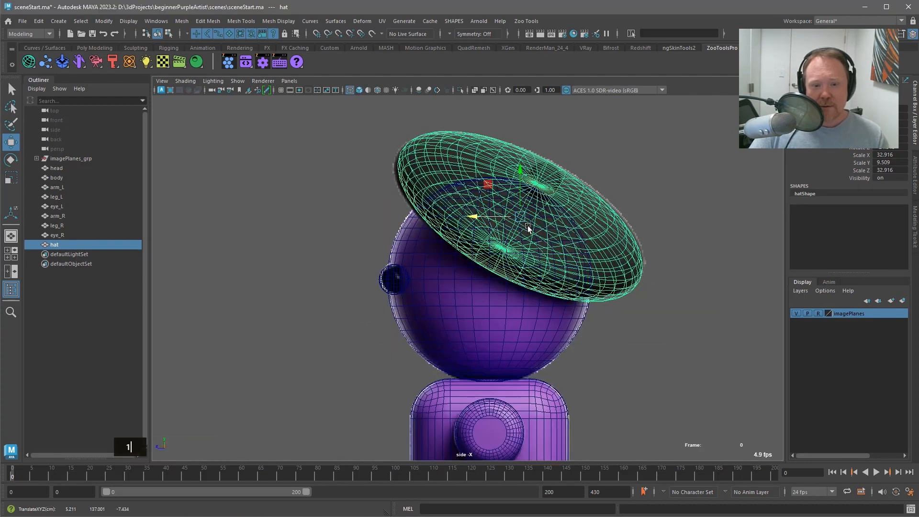
# Scale the hat to about 33.04 in X and Z and rotate it to about -24.9 degrees in X to fit the side reference
pyautogui.press('r')
pyautogui.moveTo(521, 215); pyautogui.dragTo(553, 190)
pyautogui.press('e')
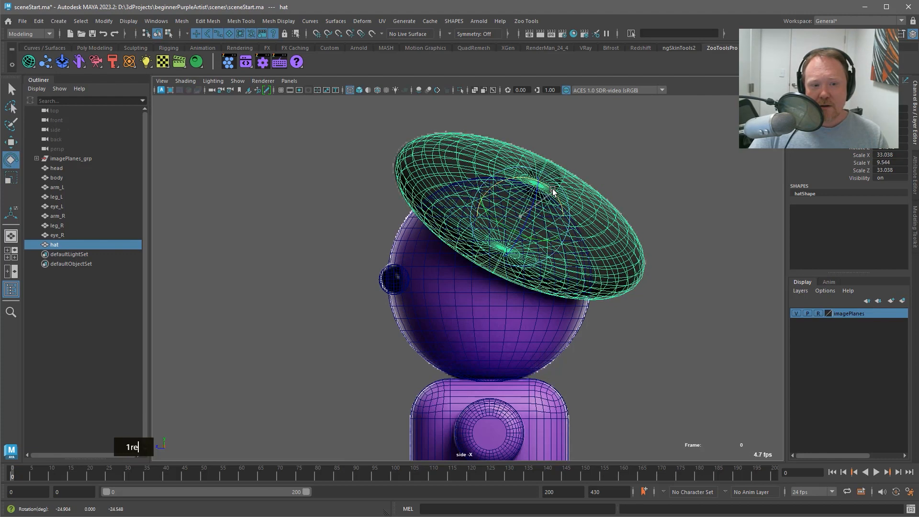
pyautogui.press('w')
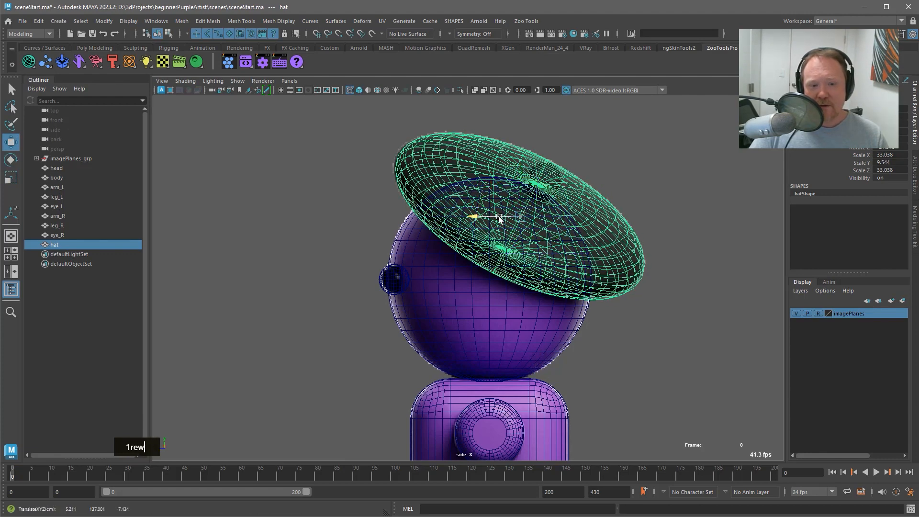
pyautogui.press('q')
pyautogui.click(650, 169)
pyautogui.press('1')
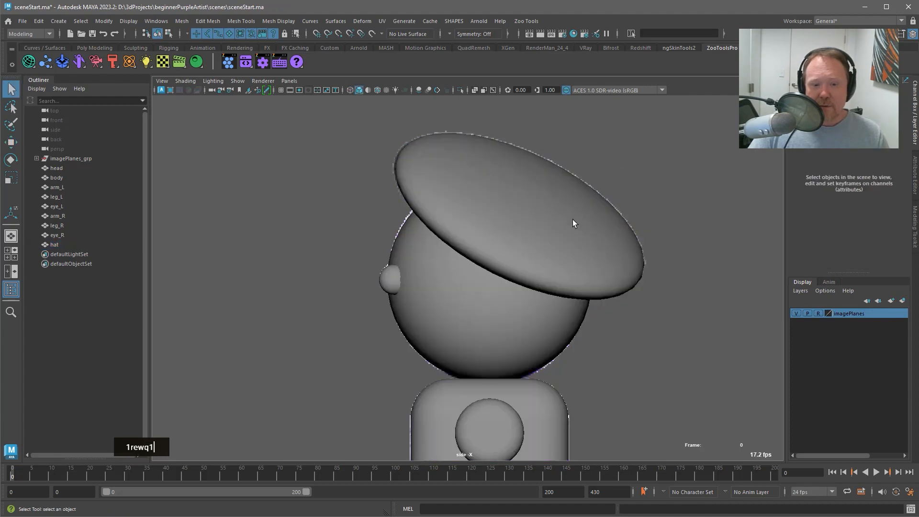
# Create a polygon cylinder matched to the hat's position and orientation
pyautogui.click(517, 217)
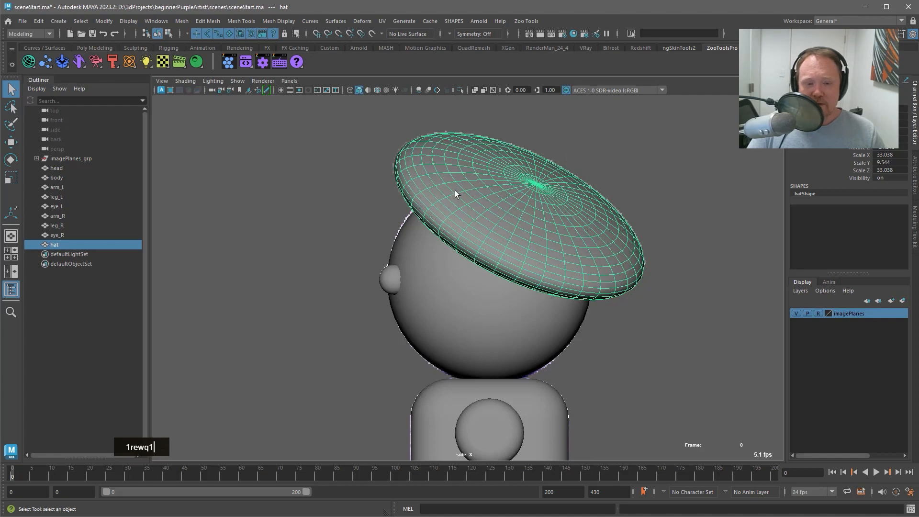
pyautogui.doubleClick(560, 191)
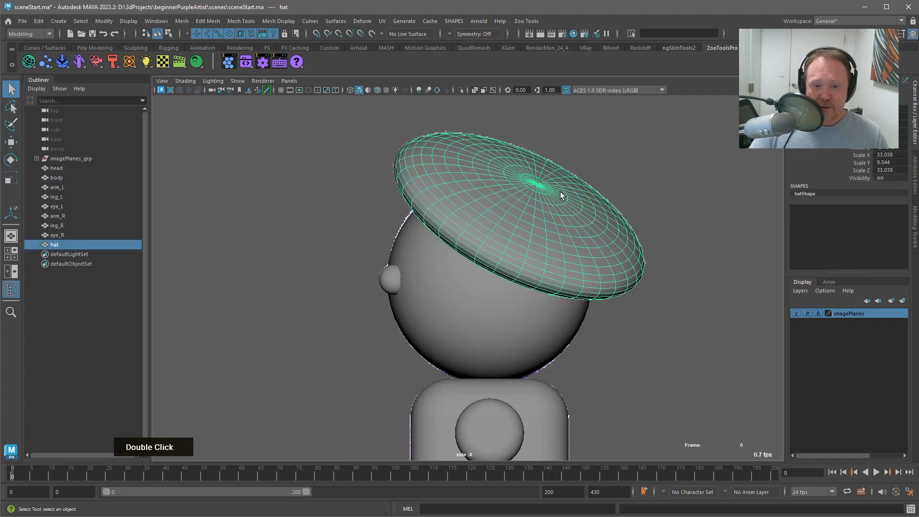
pyautogui.hotkey('ctrl', 'shift', 'i')
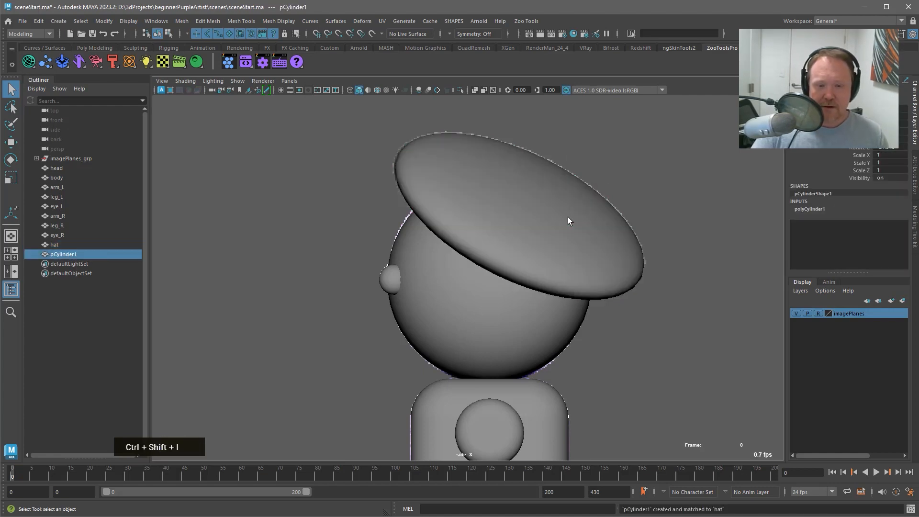
# Move the cylinder along its own axis to the top of the hat and scale it uniformly to about 5.04
pyautogui.press('w')
pyautogui.press('1')
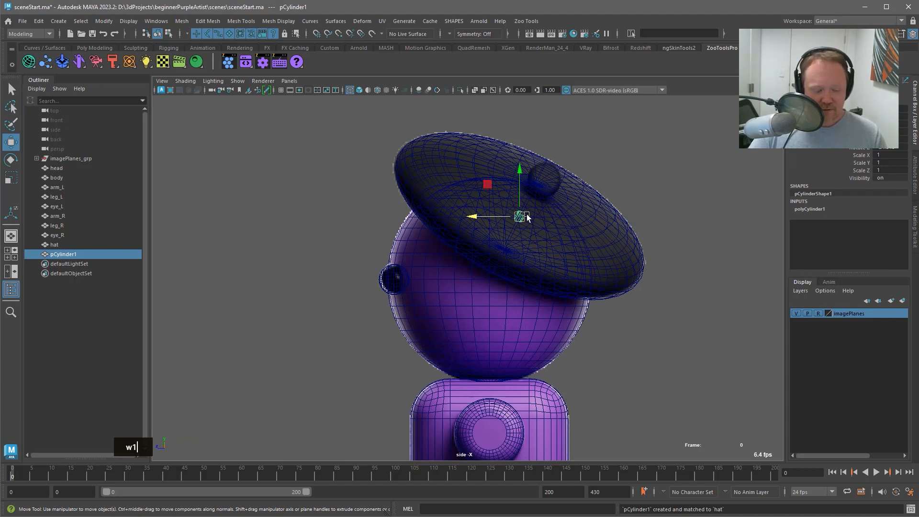
pyautogui.press('w')
pyautogui.click(527, 192)
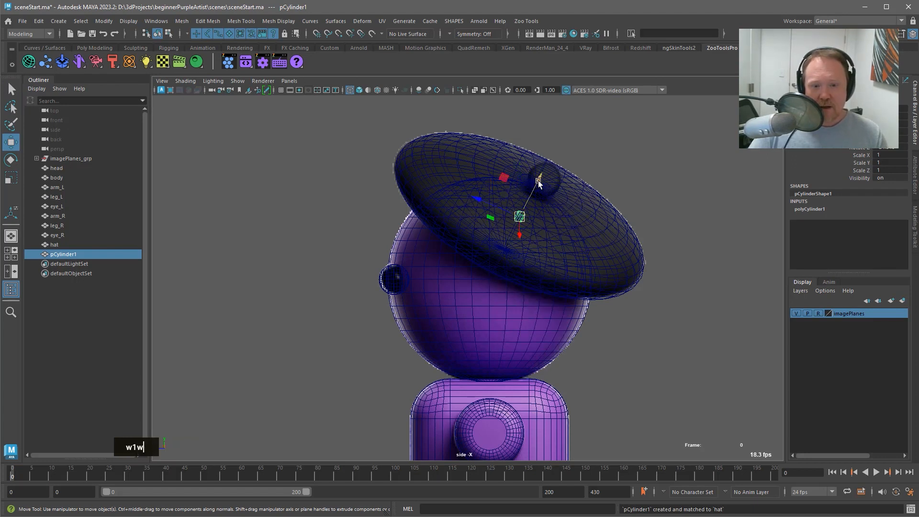
pyautogui.press('1')
pyautogui.press('r')
pyautogui.moveTo(547, 165)
pyautogui.mouseDown()
pyautogui.moveTo(600, 158)
pyautogui.moveTo(590, 160)
pyautogui.mouseUp()
# Set the new cylinder's axis subdivisions to 24
pyautogui.click(801, 209)
pyautogui.click(880, 239)
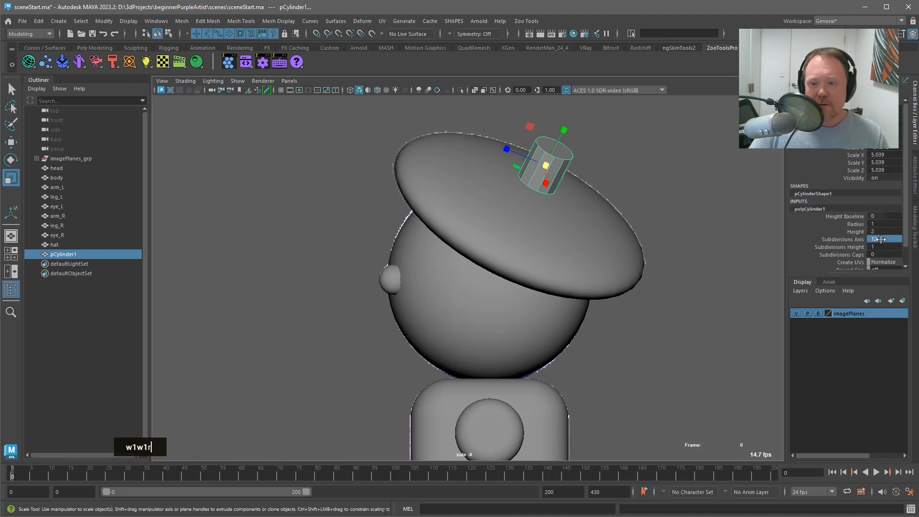
pyautogui.write('24')
pyautogui.press('Return')
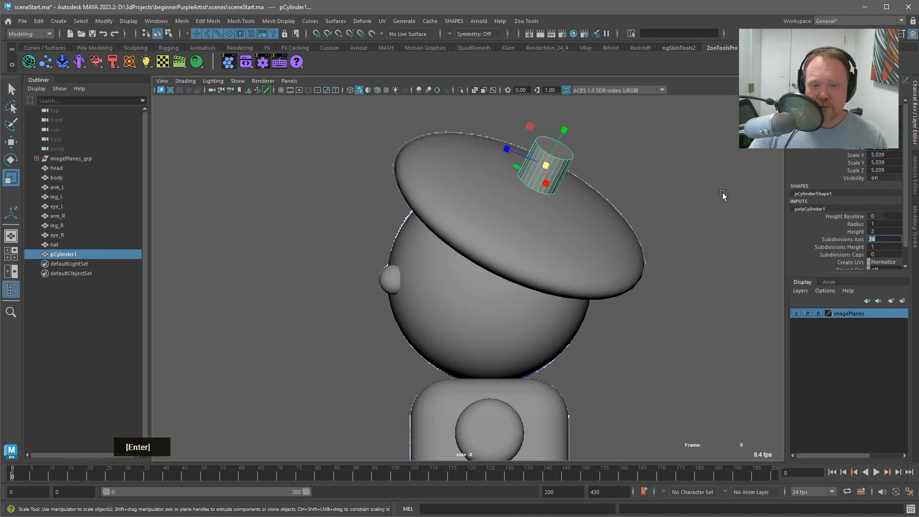
pyautogui.click(631, 141)
pyautogui.click(541, 158)
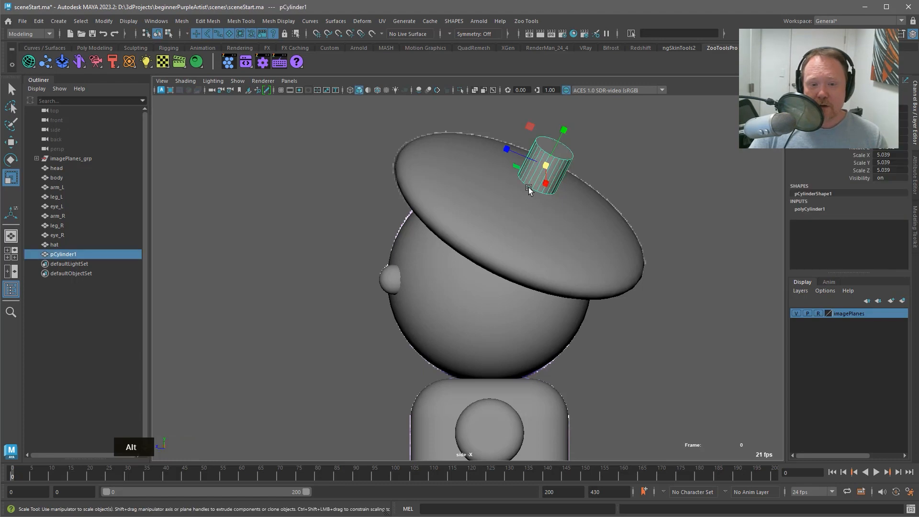
# Taper the cylinder by shrinking its bottom ring of vertices and moving that ring slightly deeper into the hat
pyautogui.moveTo(530, 187); pyautogui.dragTo(506, 167, button='right')
pyautogui.press('4')
pyautogui.moveTo(506, 165); pyautogui.dragTo(574, 215)
pyautogui.press('5')
pyautogui.moveTo(533, 180); pyautogui.dragTo(512, 182)
pyautogui.press('w')
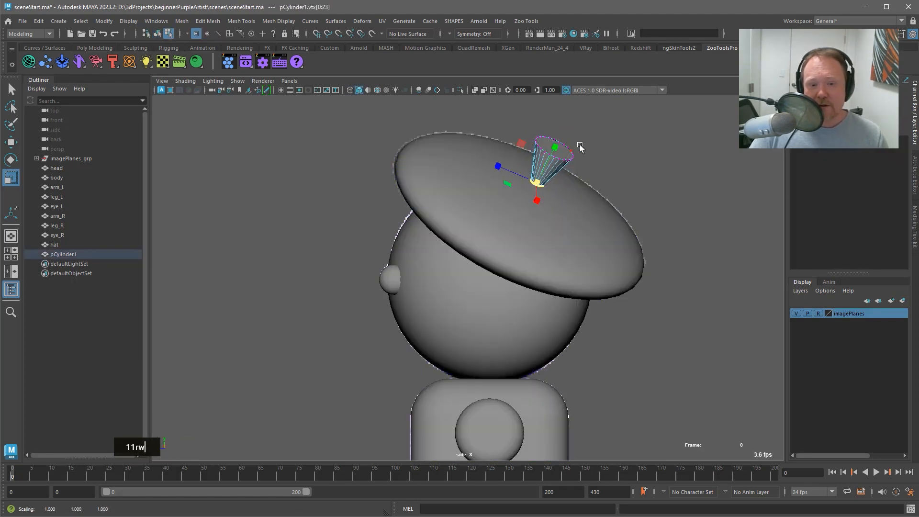
pyautogui.moveTo(556, 146); pyautogui.dragTo(554, 150)
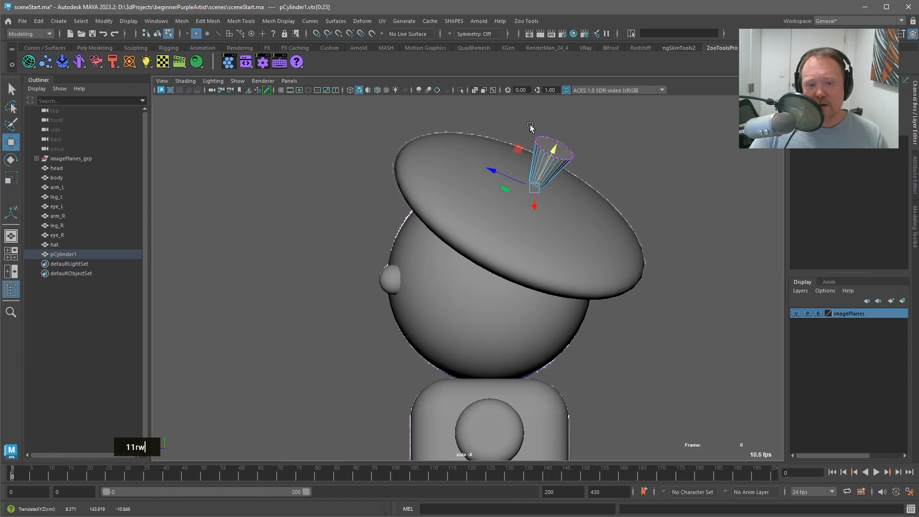
pyautogui.press('q')
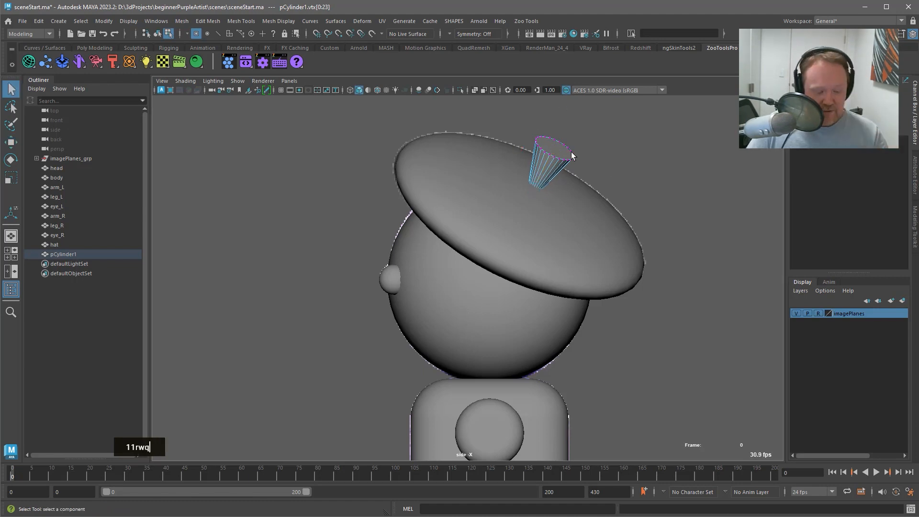
# Delete the cylinder's bottom cap face, keeping the top cap, and return to object selection
pyautogui.hotkey('alt', 'q')
pyautogui.hotkey('alt', '3')
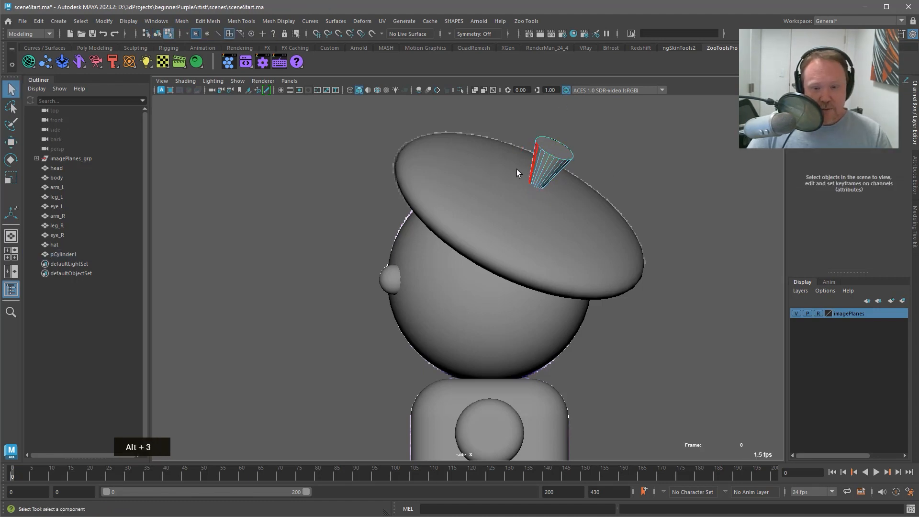
pyautogui.press('4')
pyautogui.moveTo(513, 169); pyautogui.dragTo(550, 219)
pyautogui.keyDown('ctrl'); pyautogui.moveTo(626, 177); pyautogui.dragTo(519, 126); pyautogui.keyUp('ctrl')
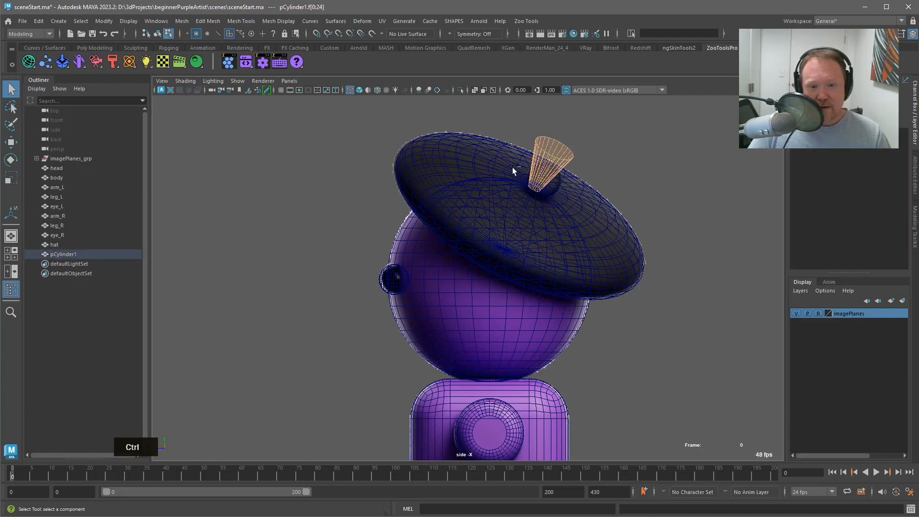
pyautogui.keyDown('ctrl'); pyautogui.moveTo(512, 167); pyautogui.dragTo(576, 175); pyautogui.keyUp('ctrl')
pyautogui.press('1')
pyautogui.press('1')
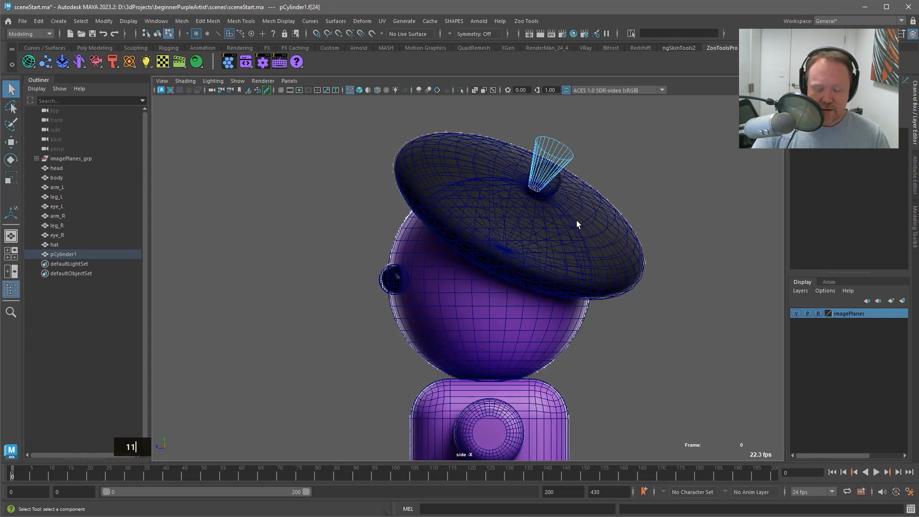
pyautogui.hotkey('alt', 'q')
pyautogui.press('1')
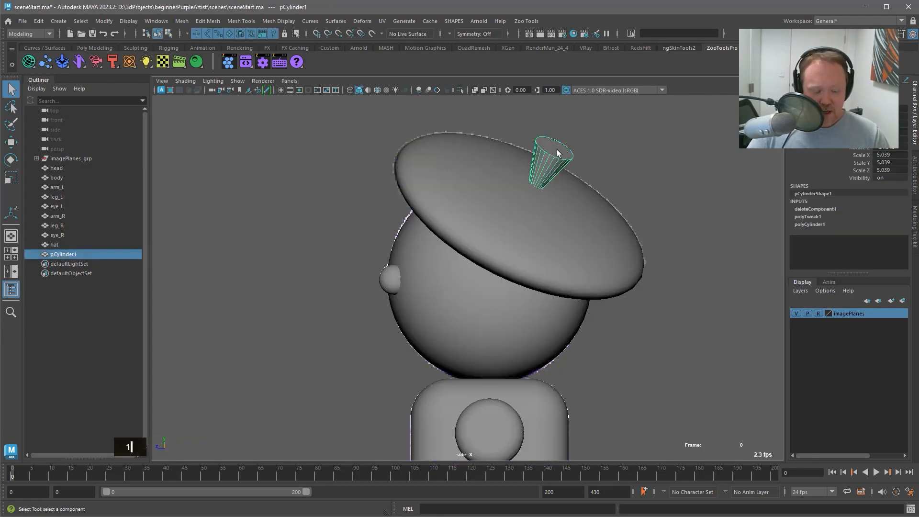
pyautogui.hotkey('alt', '3')
pyautogui.click(559, 144)
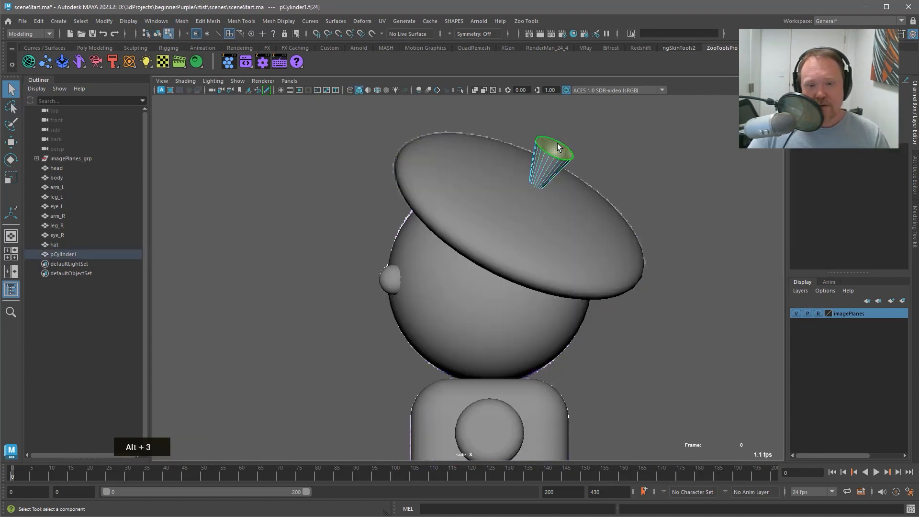
pyautogui.hotkey('alt', 'q')
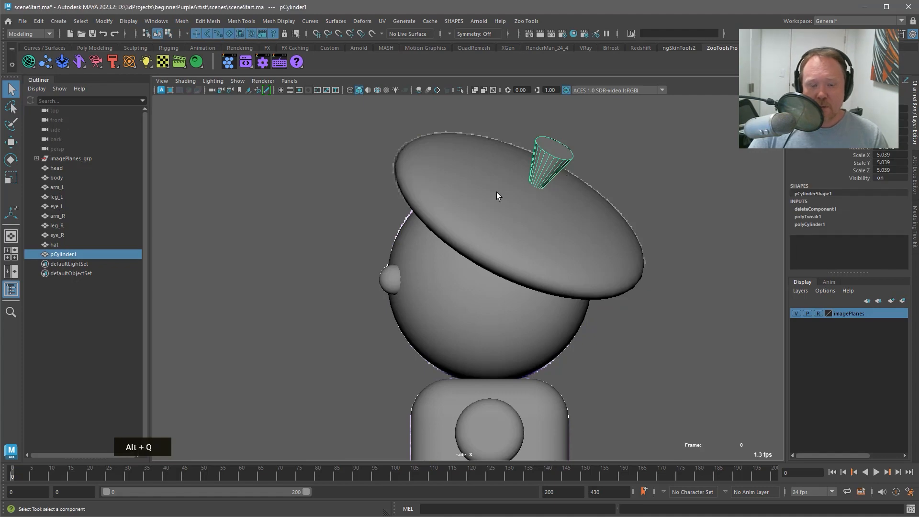
# Rotate the tapered cylinder in the top view so it leans in the direction shown by the reference
pyautogui.press('space')
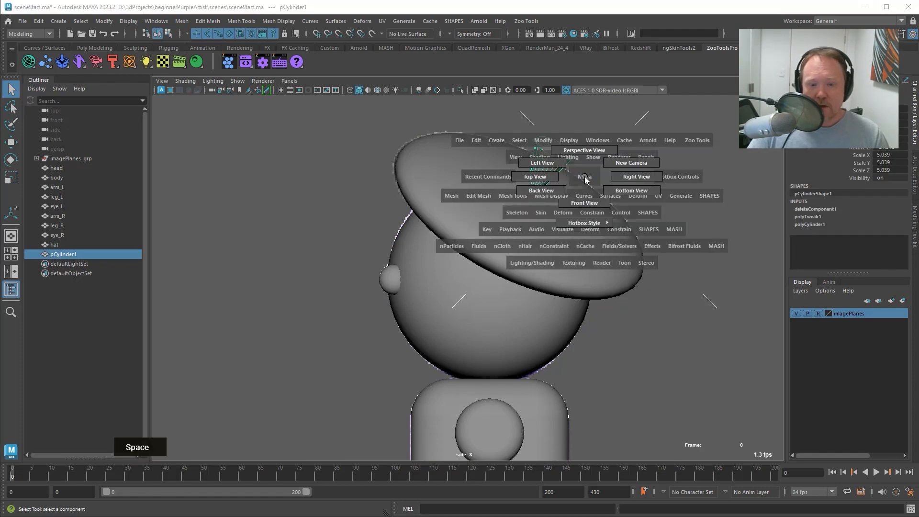
pyautogui.click(539, 179)
pyautogui.press('1')
pyautogui.press('e')
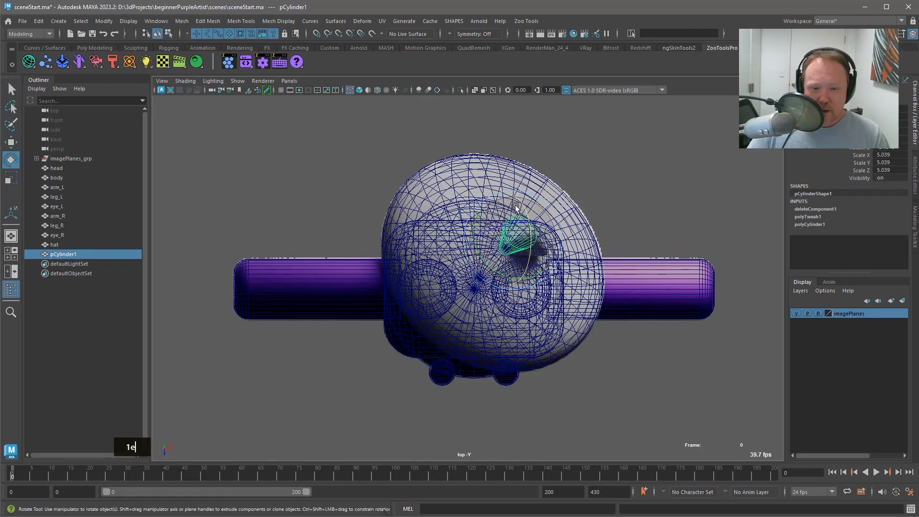
pyautogui.moveTo(515, 206); pyautogui.dragTo(547, 199)
pyautogui.press('w')
pyautogui.press('e')
pyautogui.press('w')
# Lower the tapered cylinder onto the hat in the front view and lengthen it to about 5.373 in Scale Y
pyautogui.press('space')
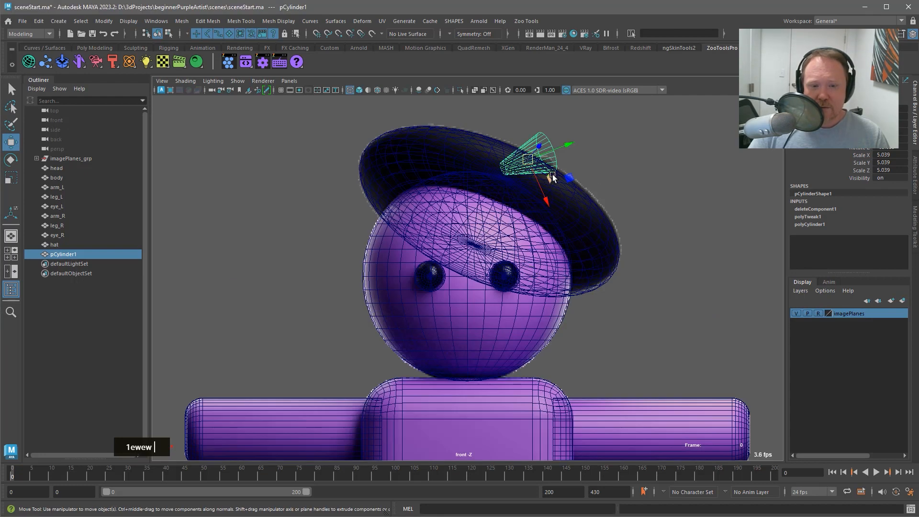
pyautogui.press('w')
pyautogui.moveTo(528, 161); pyautogui.dragTo(501, 162)
pyautogui.moveTo(529, 114); pyautogui.dragTo(528, 135)
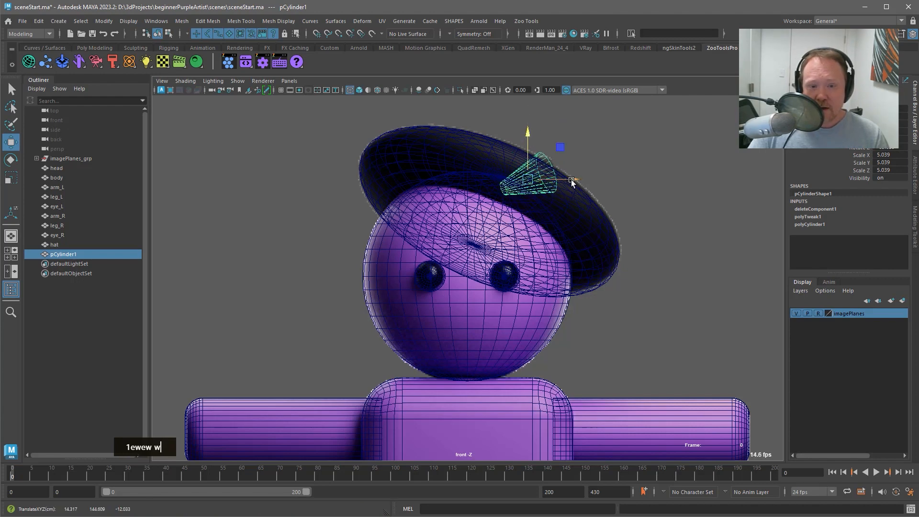
pyautogui.press('r')
pyautogui.moveTo(565, 166); pyautogui.dragTo(605, 171)
# Scale the cylinder's cap face uniformly to about 0.95 in the side view and deselect the cylinder
pyautogui.press('space')
pyautogui.keyDown('alt'); pyautogui.moveTo(560, 186); pyautogui.dragTo(564, 196, button='middle'); pyautogui.keyUp('alt')
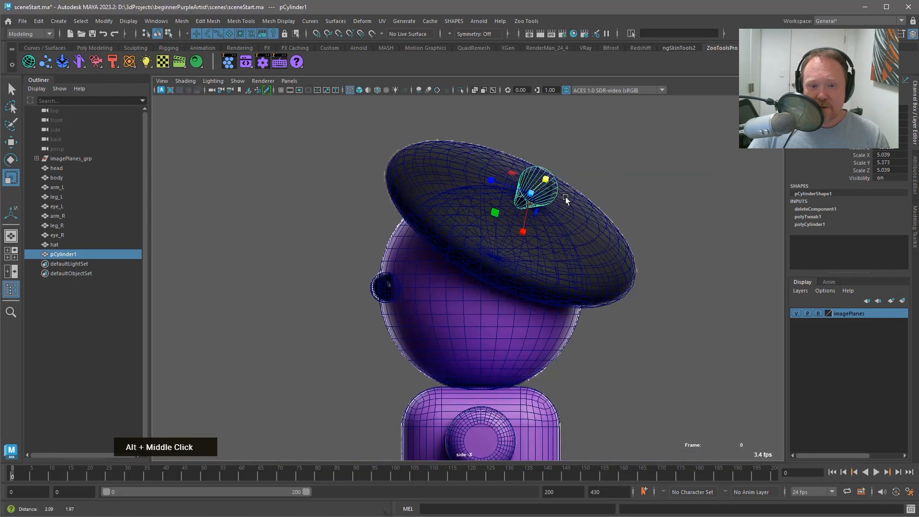
pyautogui.moveTo(531, 194); pyautogui.dragTo(529, 192)
pyautogui.hotkey('ctrl', 'z')
pyautogui.press('F11')
pyautogui.click(540, 179)
pyautogui.press('q')
pyautogui.press('r')
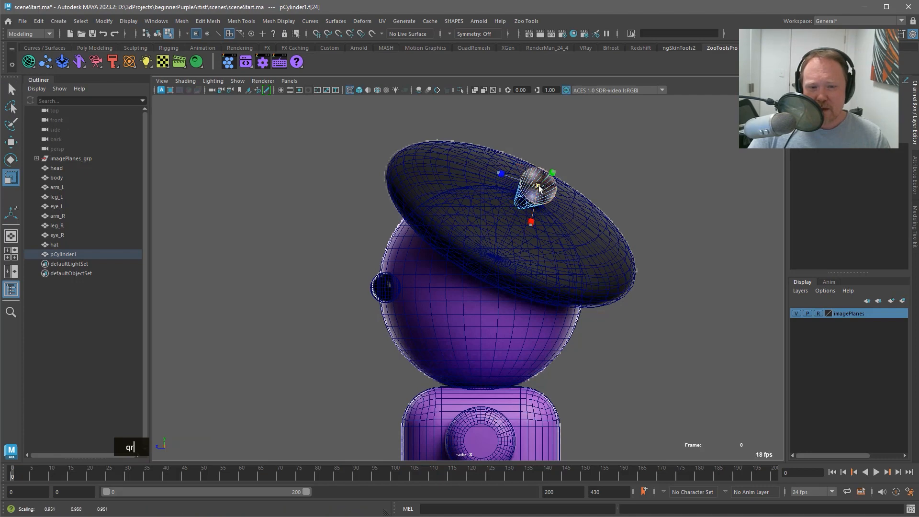
pyautogui.hotkey('alt', 'q')
pyautogui.press('space')
pyautogui.moveTo(575, 159)
pyautogui.mouseDown()
pyautogui.moveTo(575, 193)
pyautogui.moveTo(568, 165)
pyautogui.mouseUp()
pyautogui.hotkey('alt', 'd')
pyautogui.press('1')
# Bevel the cylinder's cap face in the perspective view with fraction 0.5 and 6 segments
pyautogui.press('space')
pyautogui.keyDown('alt'); pyautogui.moveTo(569, 182); pyautogui.dragTo(546, 196); pyautogui.keyUp('alt')
pyautogui.keyDown('alt'); pyautogui.moveTo(533, 307); pyautogui.dragTo(531, 397, button='middle'); pyautogui.keyUp('alt')
pyautogui.scroll(5, 531, 383)
pyautogui.keyDown('alt'); pyautogui.moveTo(581, 355); pyautogui.dragTo(515, 358); pyautogui.keyUp('alt')
pyautogui.keyDown('alt'); pyautogui.moveTo(515, 358); pyautogui.dragTo(504, 277, button='middle'); pyautogui.keyUp('alt')
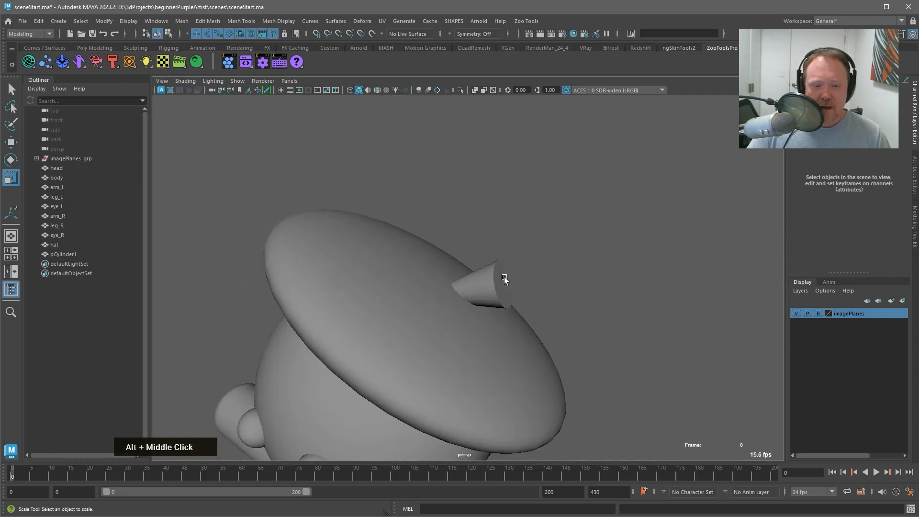
pyautogui.press('q')
pyautogui.click(501, 284)
pyautogui.hotkey('alt', '3')
pyautogui.click(511, 278)
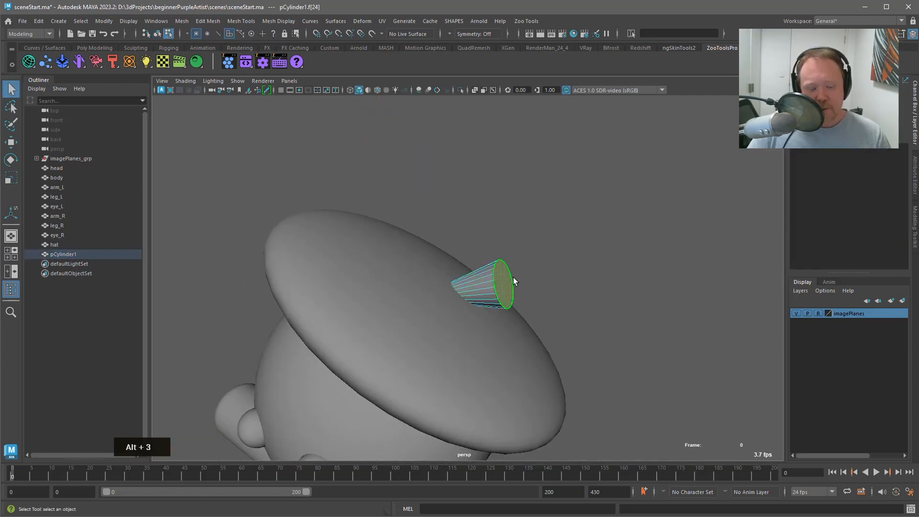
pyautogui.hotkey('ctrl', 'b')
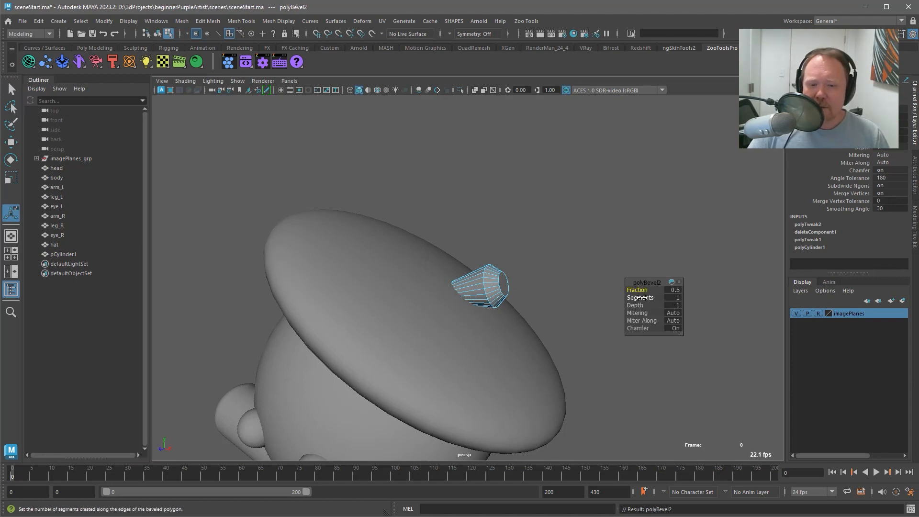
pyautogui.moveTo(641, 297); pyautogui.dragTo(668, 297)
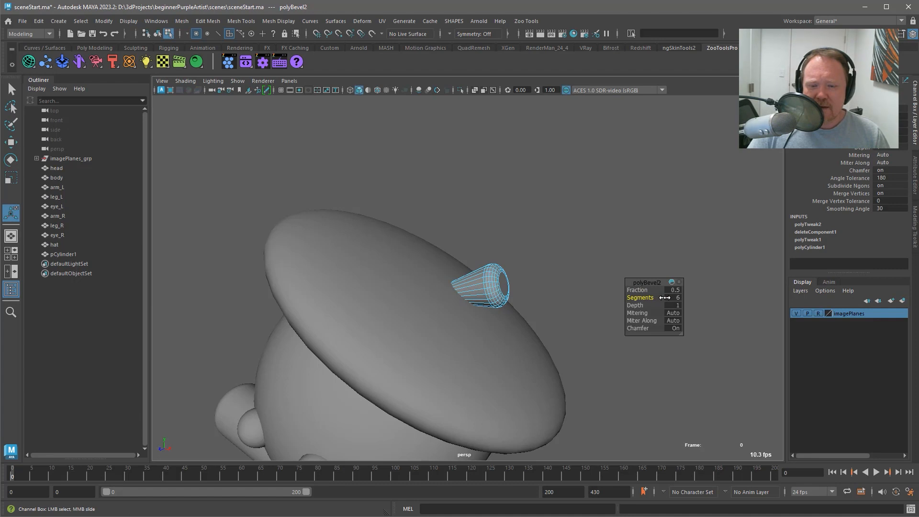
pyautogui.press('q')
pyautogui.keyDown('alt'); pyautogui.moveTo(517, 266); pyautogui.dragTo(559, 315); pyautogui.keyUp('alt')
pyautogui.click(550, 269)
pyautogui.keyDown('alt'); pyautogui.moveTo(544, 325); pyautogui.dragTo(529, 254, button='middle'); pyautogui.keyUp('alt')
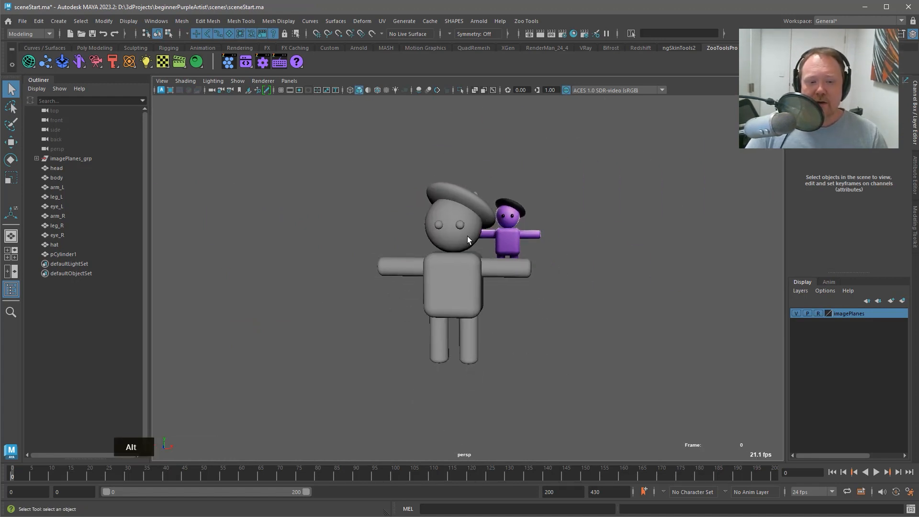
# Rename the tapered cylinder on the hat as hatAppendage
pyautogui.keyDown('alt'); pyautogui.moveTo(467, 236); pyautogui.dragTo(443, 233); pyautogui.keyUp('alt')
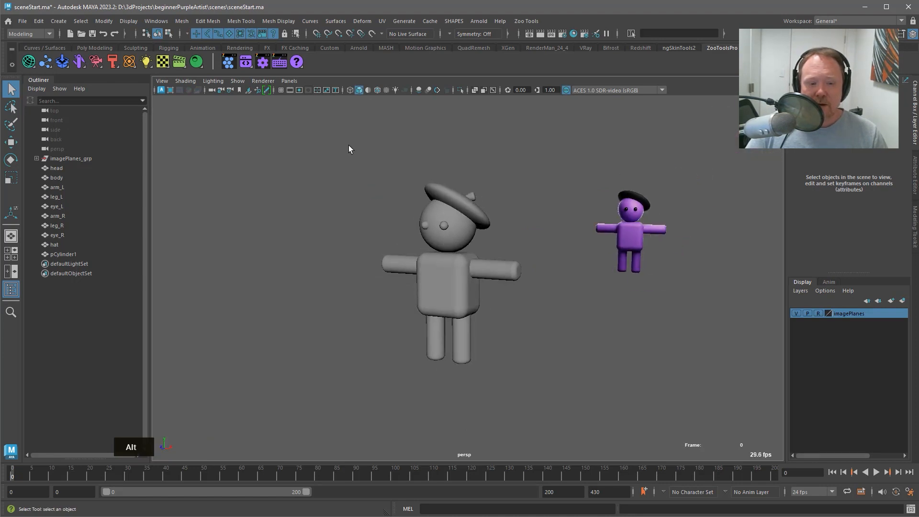
pyautogui.doubleClick(473, 196)
pyautogui.doubleClick(75, 254)
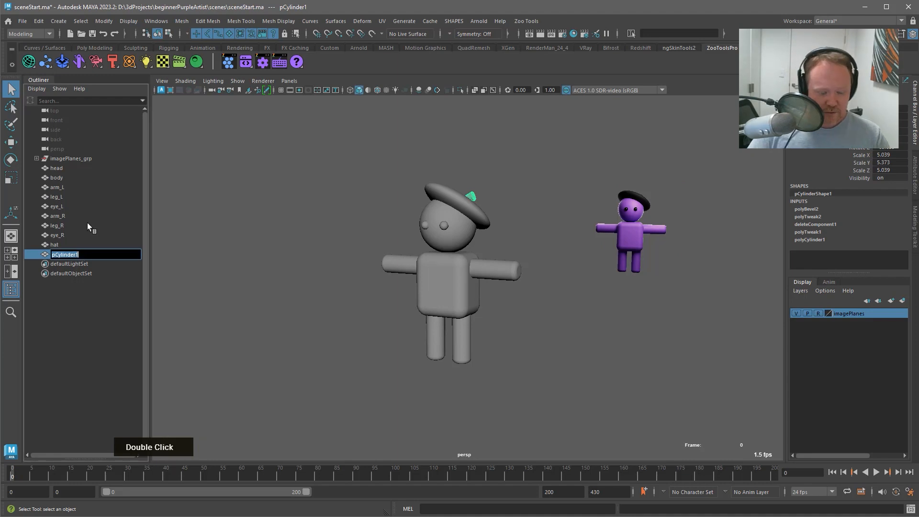
pyautogui.write('hatAppendage')
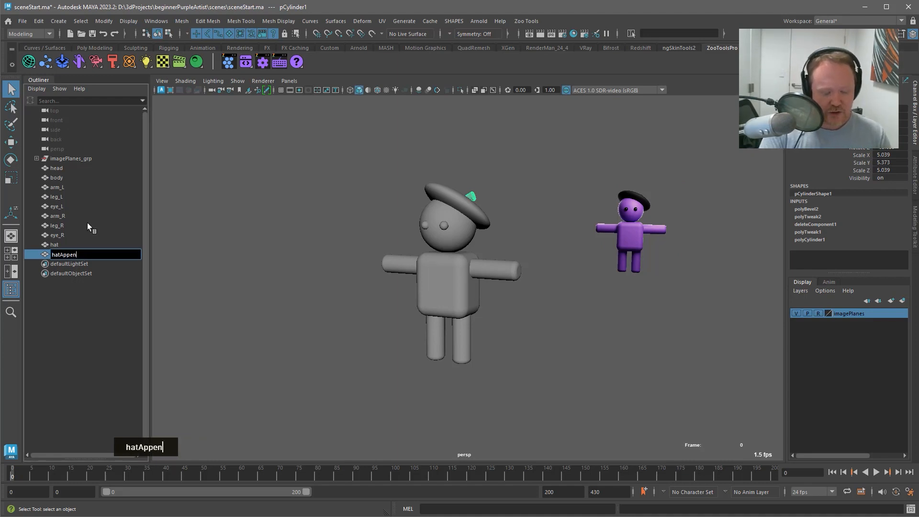
pyautogui.press('Return')
# Group all character parts from head to hatAppendage, name the group man, and expand it
pyautogui.moveTo(71, 168); pyautogui.dragTo(82, 256)
pyautogui.hotkey('ctrl', 'g')
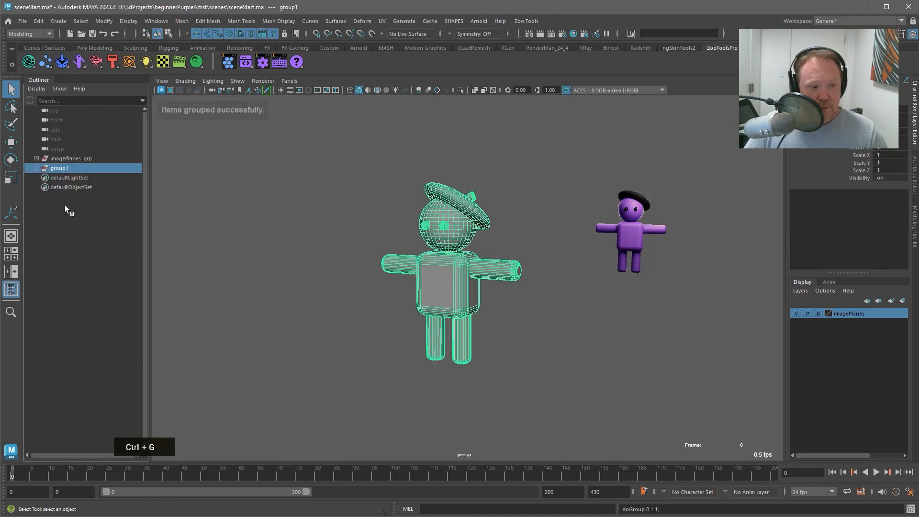
pyautogui.doubleClick(69, 167)
pyautogui.write('man')
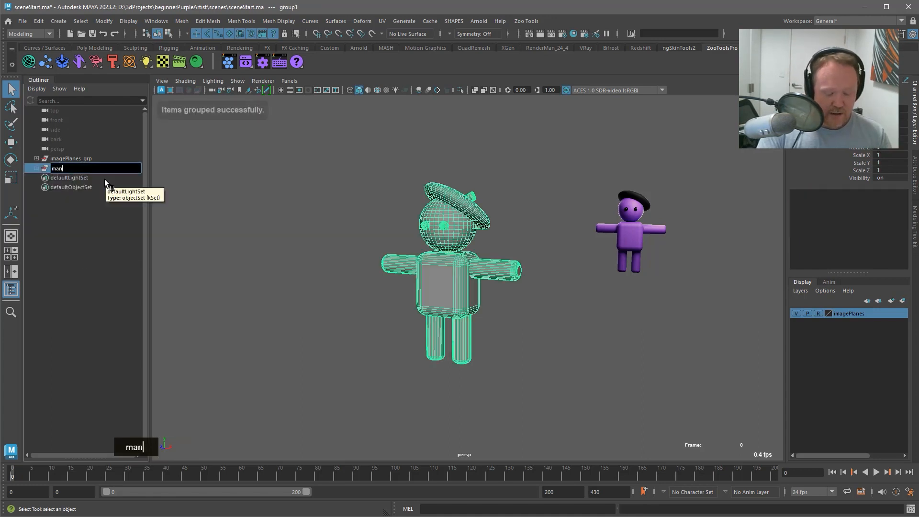
pyautogui.press('Return')
pyautogui.keyDown('shift'); pyautogui.click(37, 168); pyautogui.keyUp('shift')
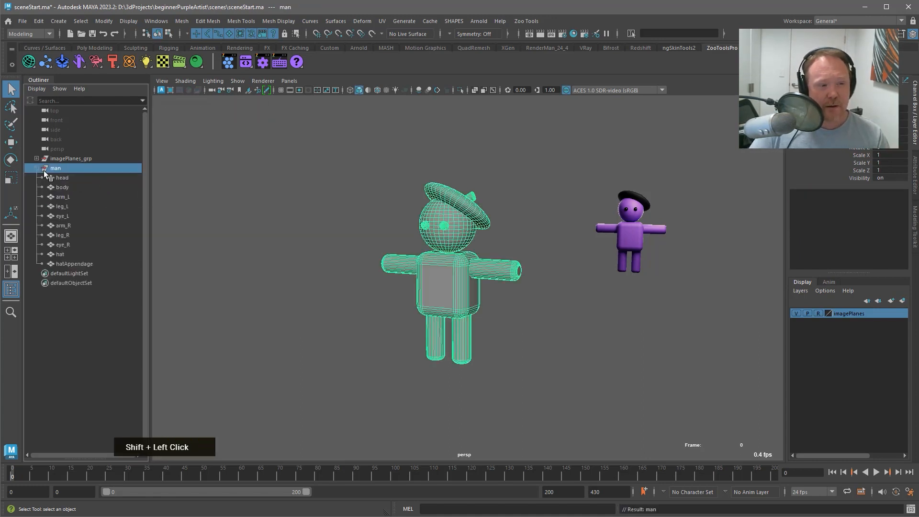
# Add automatic suffixes to the man group and all its parts with Zoo Renamer, and clear the selection
pyautogui.keyDown('alt'); pyautogui.moveTo(469, 195); pyautogui.dragTo(468, 206, button='middle'); pyautogui.keyUp('alt')
pyautogui.click(76, 63)
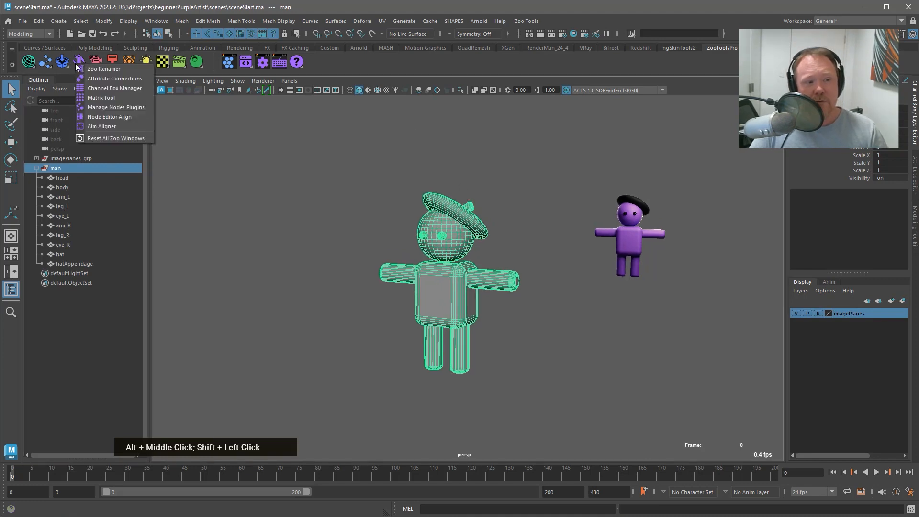
pyautogui.click(112, 70)
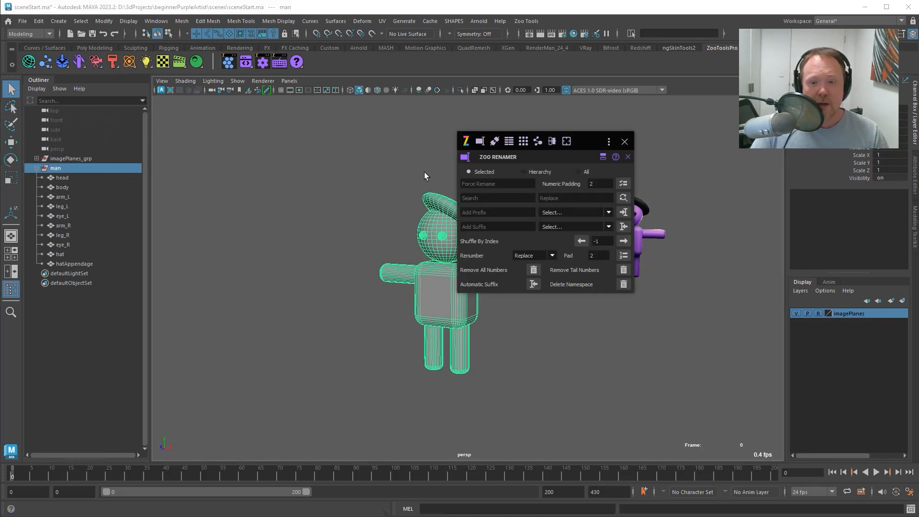
pyautogui.moveTo(87, 166); pyautogui.dragTo(89, 263)
pyautogui.click(533, 285)
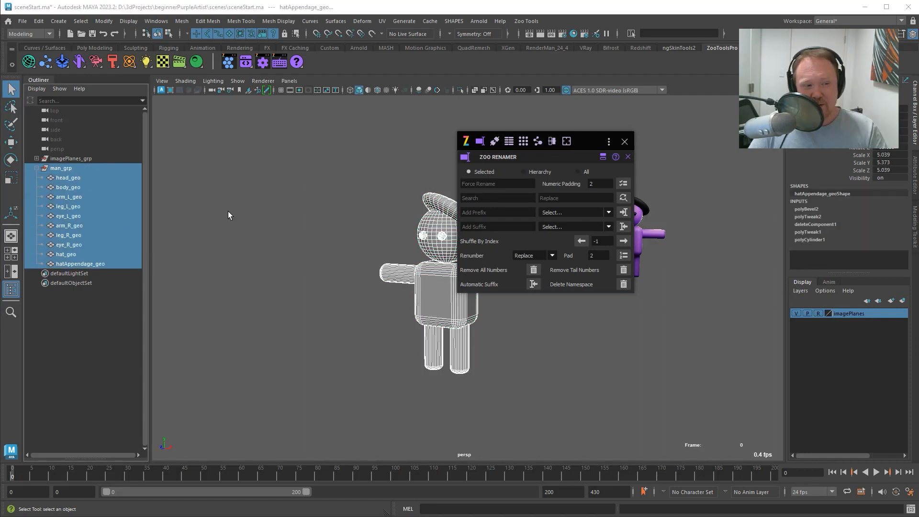
pyautogui.moveTo(604, 141); pyautogui.dragTo(648, 122)
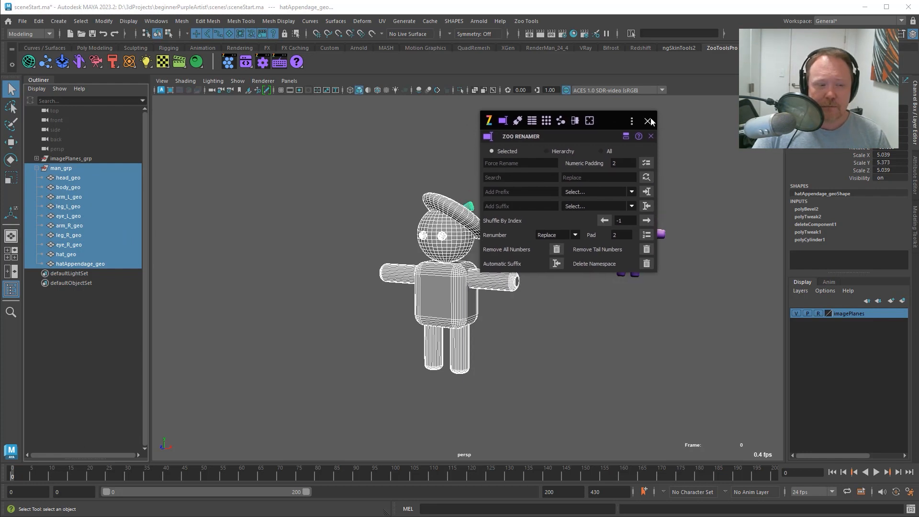
pyautogui.click(647, 121)
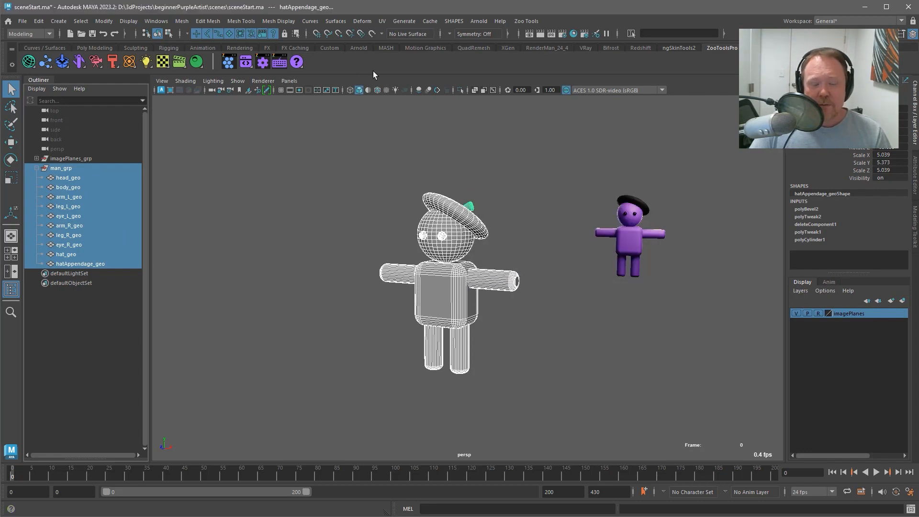
pyautogui.click(388, 151)
pyautogui.keyDown('alt'); pyautogui.moveTo(359, 139); pyautogui.dragTo(365, 147); pyautogui.keyUp('alt')
pyautogui.hotkey('ctrl', 'shift', 'p')
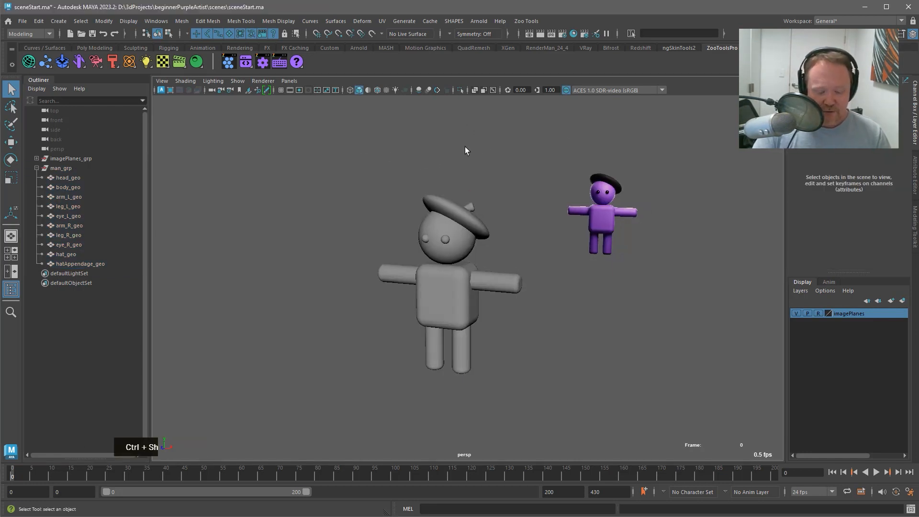
# Add a polygon plane under the character as a floor and scale it uniformly to about 266
pyautogui.press('r')
pyautogui.moveTo(448, 370); pyautogui.dragTo(655, 353)
pyautogui.keyDown('alt'); pyautogui.moveTo(543, 364); pyautogui.dragTo(506, 375); pyautogui.keyUp('alt')
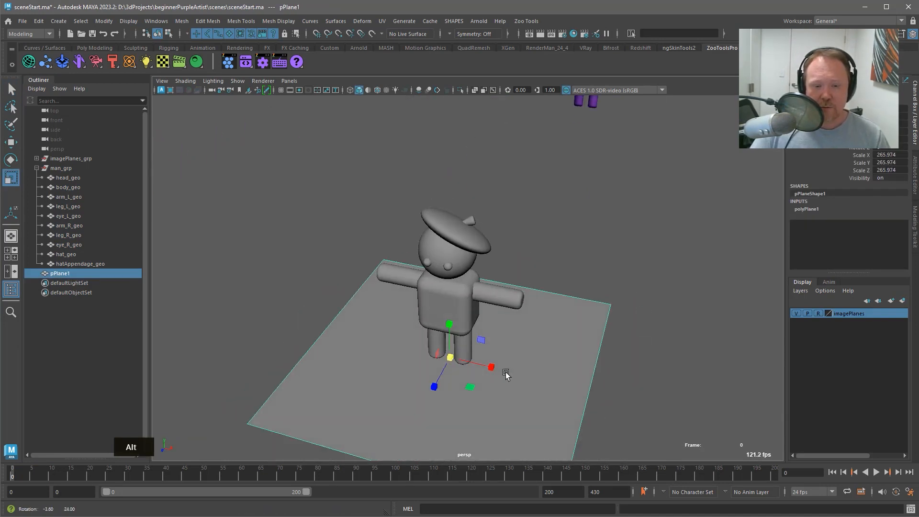
pyautogui.keyDown('alt'); pyautogui.moveTo(431, 393); pyautogui.dragTo(459, 380); pyautogui.keyUp('alt')
pyautogui.keyDown('alt'); pyautogui.moveTo(512, 313); pyautogui.dragTo(520, 253); pyautogui.keyUp('alt')
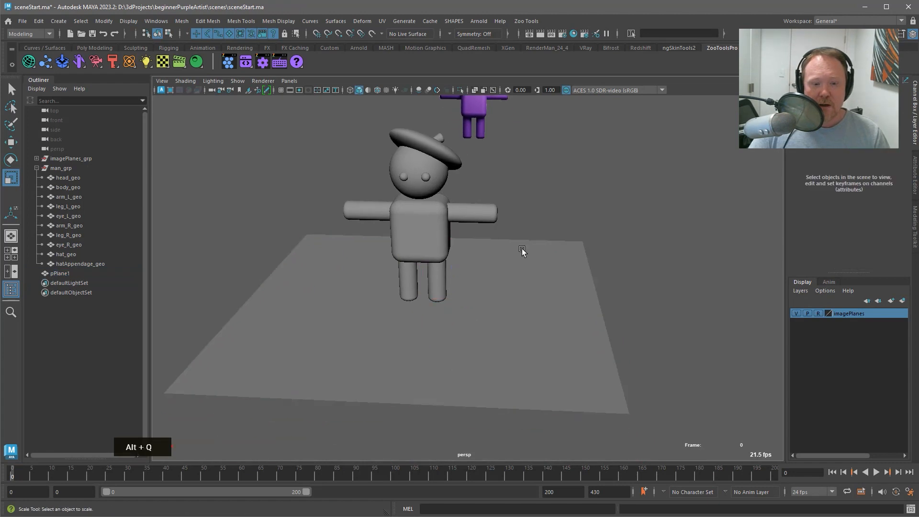
pyautogui.press('q')
pyautogui.keyDown('alt'); pyautogui.moveTo(392, 242); pyautogui.dragTo(402, 237); pyautogui.keyUp('alt')
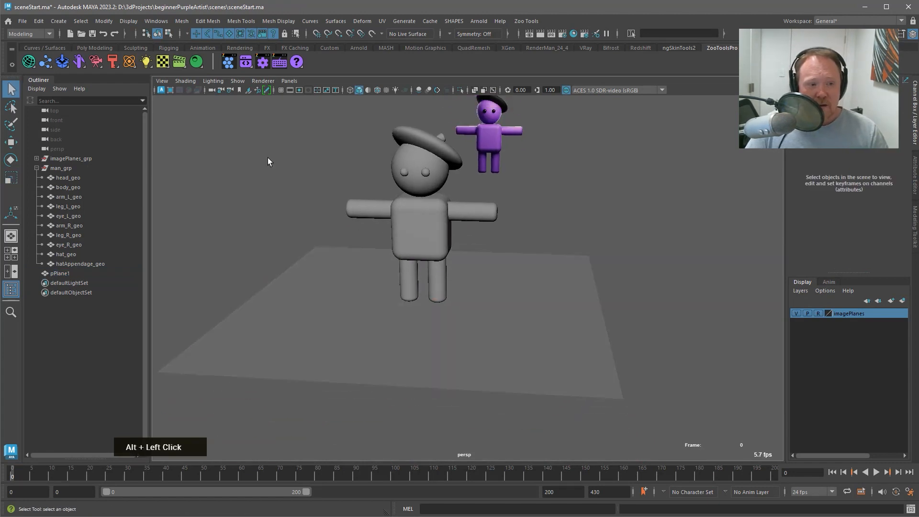
# Open the Zoo Shader Manager (Multi-Renderer) and frame the character alongside the purple reference figure
pyautogui.click(196, 62)
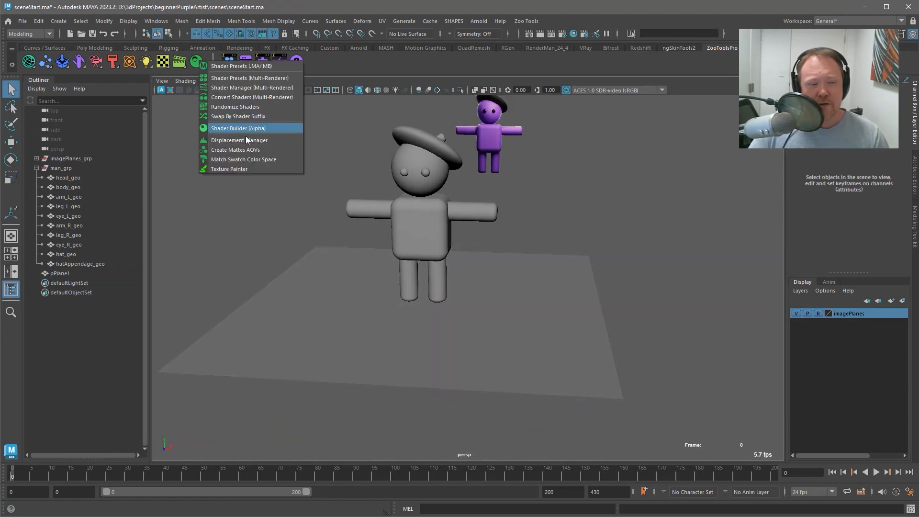
pyautogui.click(235, 91)
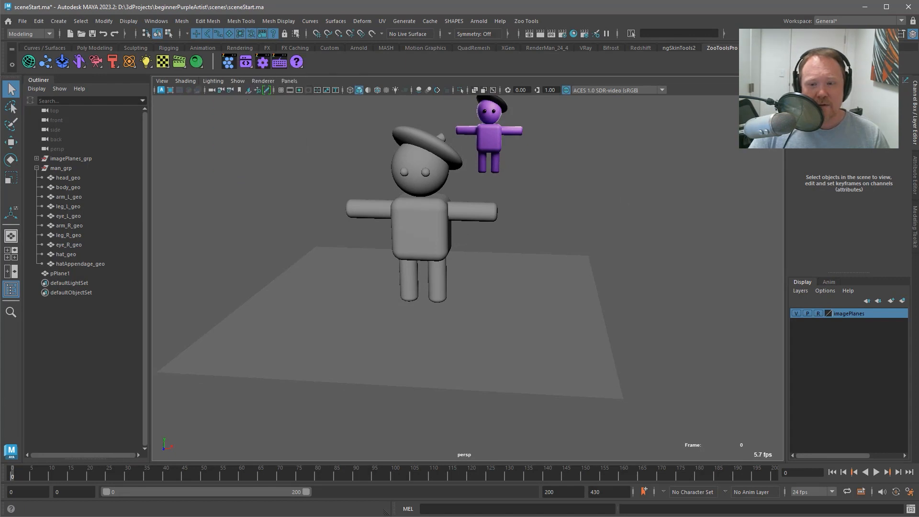
pyautogui.keyDown('alt'); pyautogui.moveTo(579, 208); pyautogui.dragTo(679, 162, button='middle'); pyautogui.keyUp('alt')
pyautogui.keyDown('alt'); pyautogui.moveTo(502, 211); pyautogui.dragTo(492, 230, button='middle'); pyautogui.keyUp('alt')
pyautogui.keyDown('alt'); pyautogui.moveTo(492, 229); pyautogui.dragTo(495, 254, button='right'); pyautogui.keyUp('alt')
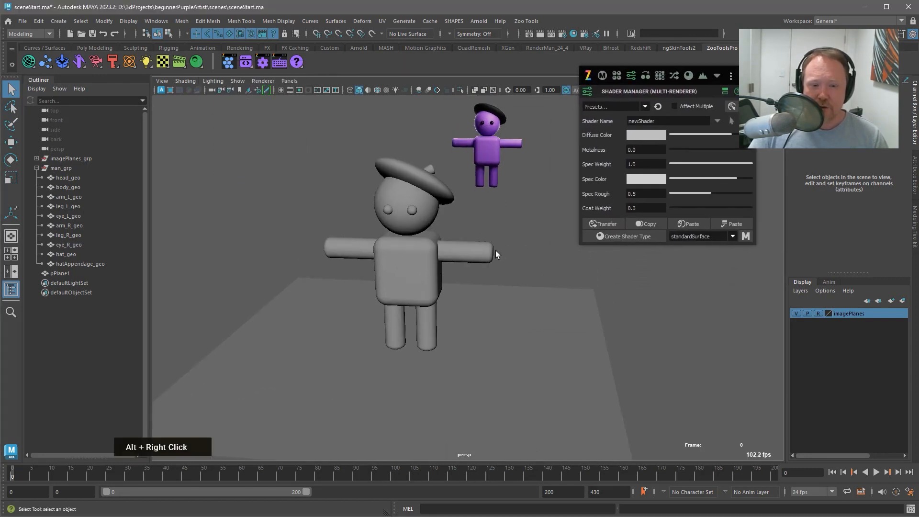
pyautogui.keyDown('alt'); pyautogui.moveTo(495, 254); pyautogui.dragTo(500, 243, button='middle'); pyautogui.keyUp('alt')
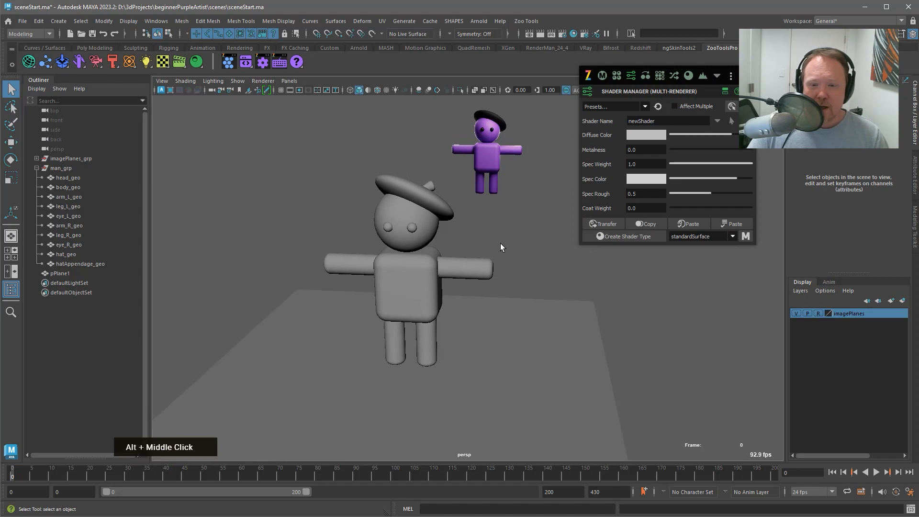
# Try to sample the reference figure's purple as the diffuse color before creating a shader
pyautogui.click(641, 135)
pyautogui.click(586, 120)
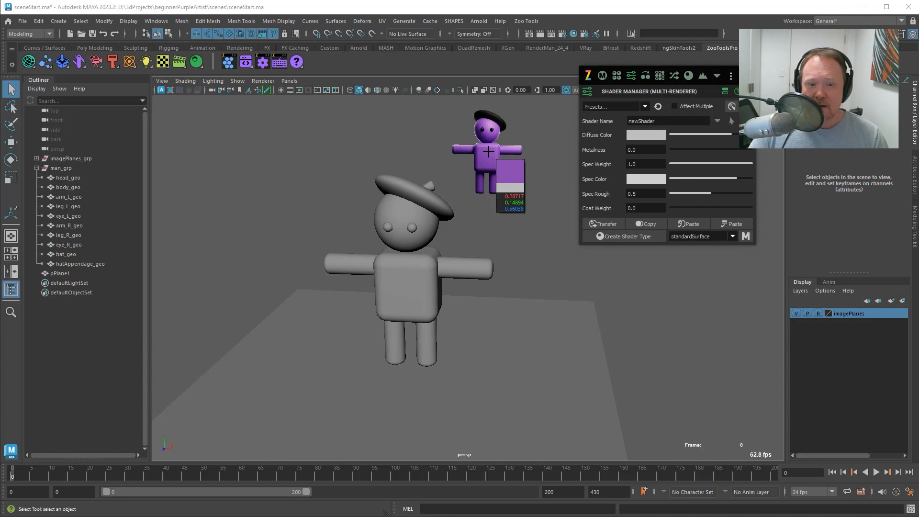
pyautogui.click(488, 152)
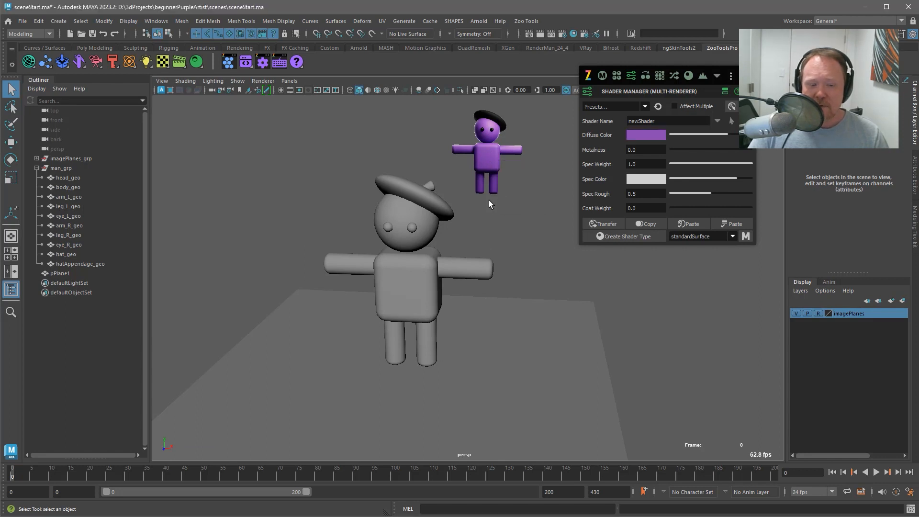
# Create a standardSurface shader on the character's body, both arms, both legs and head
pyautogui.doubleClick(382, 278)
pyautogui.keyDown('shift'); pyautogui.click(344, 265); pyautogui.keyUp('shift')
pyautogui.keyDown('shift'); pyautogui.doubleClick(459, 267); pyautogui.keyUp('shift')
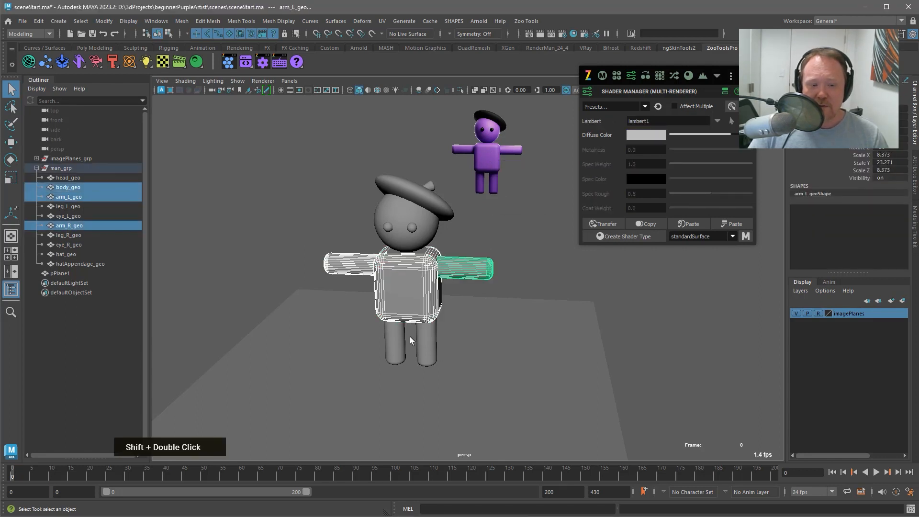
pyautogui.keyDown('shift'); pyautogui.click(425, 341); pyautogui.keyUp('shift')
pyautogui.keyDown('shift'); pyautogui.click(397, 342); pyautogui.keyUp('shift')
pyautogui.keyDown('shift'); pyautogui.click(420, 219); pyautogui.keyUp('shift')
pyautogui.keyDown('alt'); pyautogui.moveTo(420, 219); pyautogui.dragTo(402, 214); pyautogui.keyUp('alt')
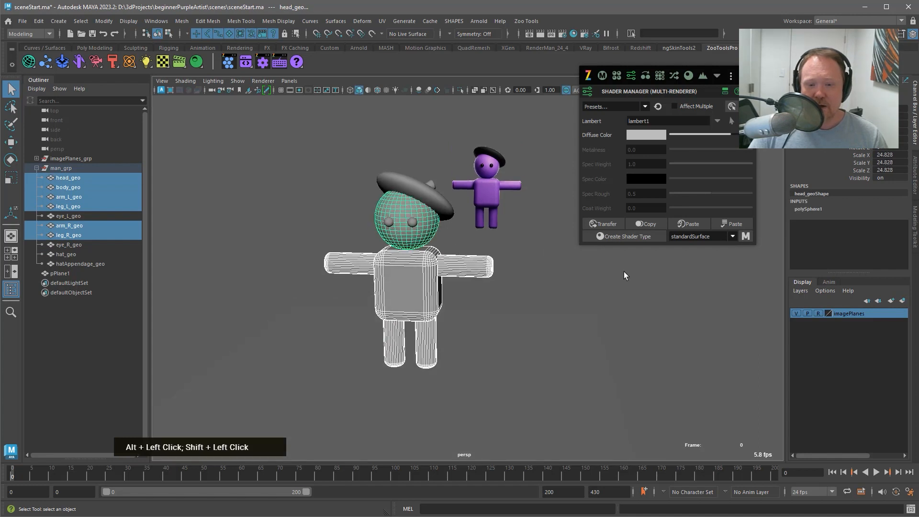
pyautogui.click(623, 236)
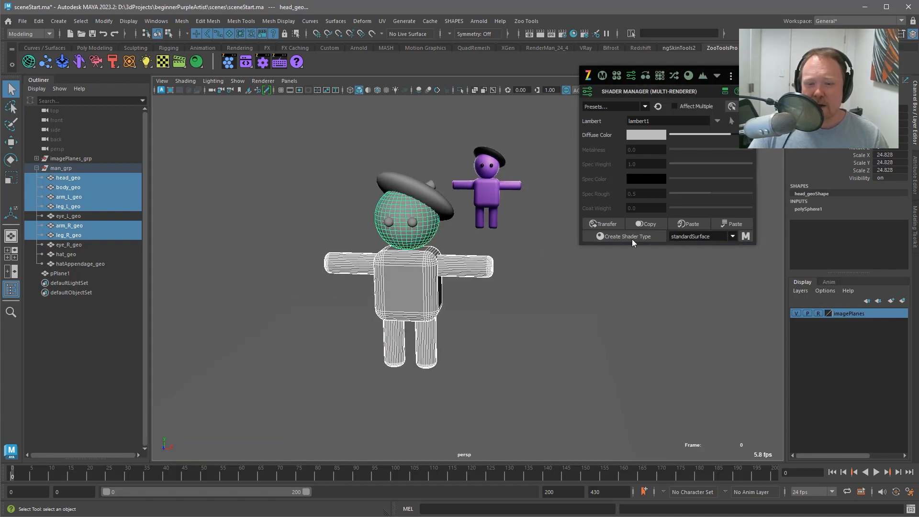
# Set the new shader's diffuse color to the purple sampled from the reference figure's body
pyautogui.keyDown('alt'); pyautogui.moveTo(467, 269); pyautogui.dragTo(465, 274, button='middle'); pyautogui.keyUp('alt')
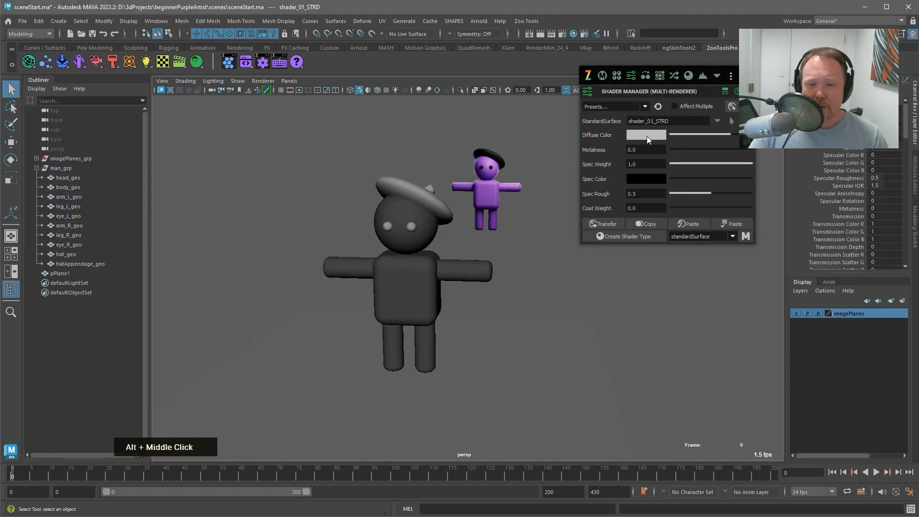
pyautogui.click(647, 134)
pyautogui.click(558, 103)
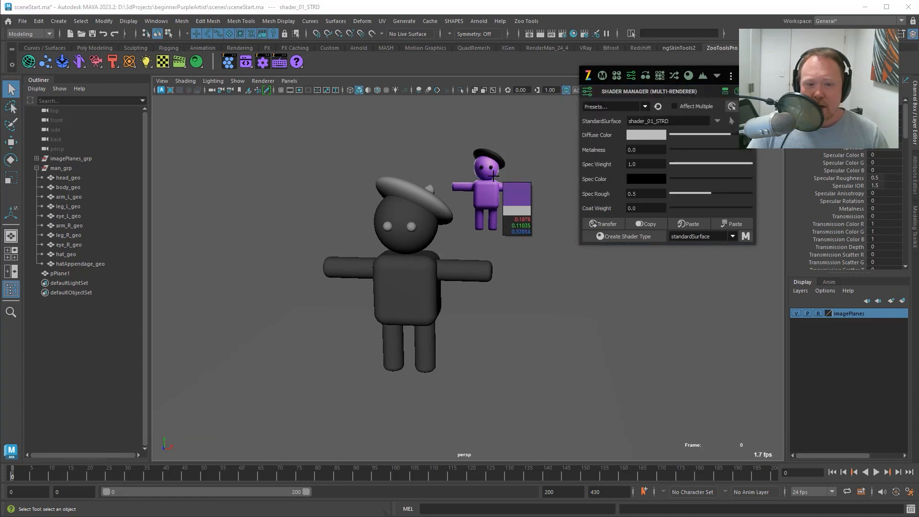
pyautogui.click(486, 192)
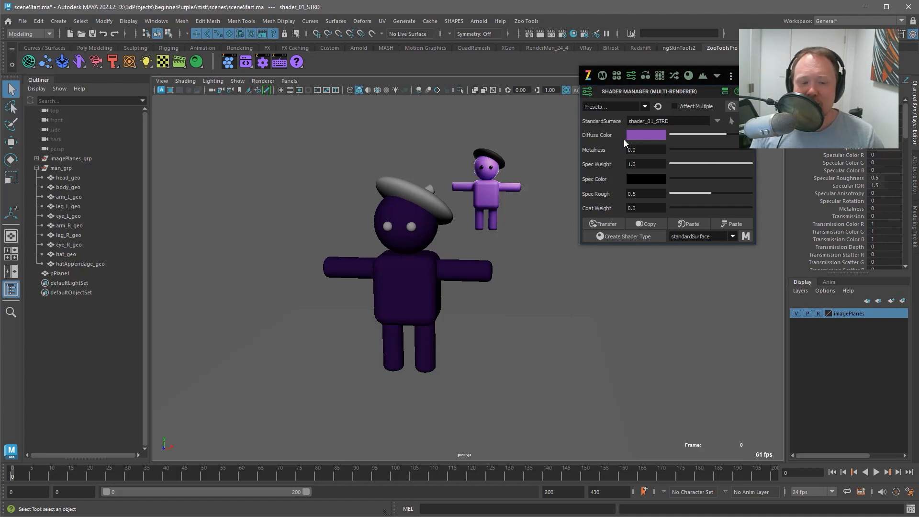
pyautogui.keyDown('alt'); pyautogui.moveTo(419, 271); pyautogui.dragTo(452, 247); pyautogui.keyUp('alt')
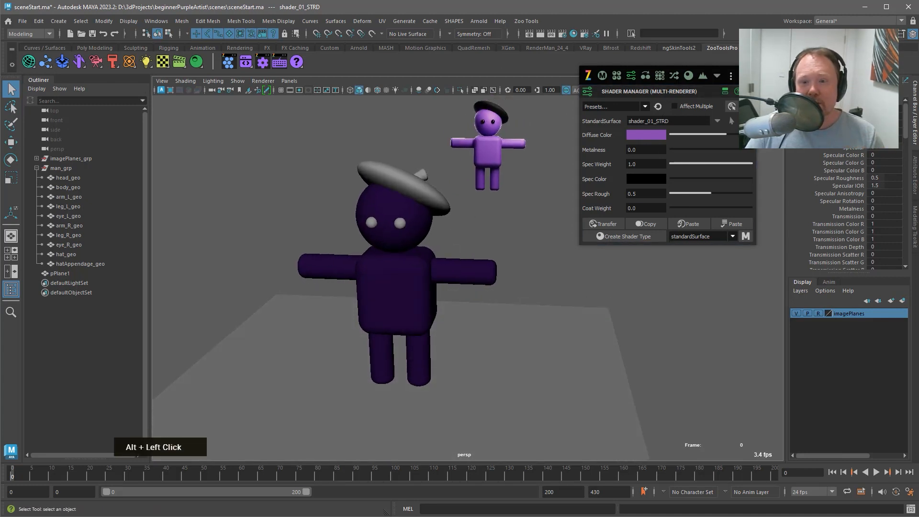
# Replace the Shader Manager with Fix Viewport, add a viewport light setup to the persp camera, and close the window
pyautogui.click(746, 75)
pyautogui.click(146, 61)
pyautogui.click(173, 132)
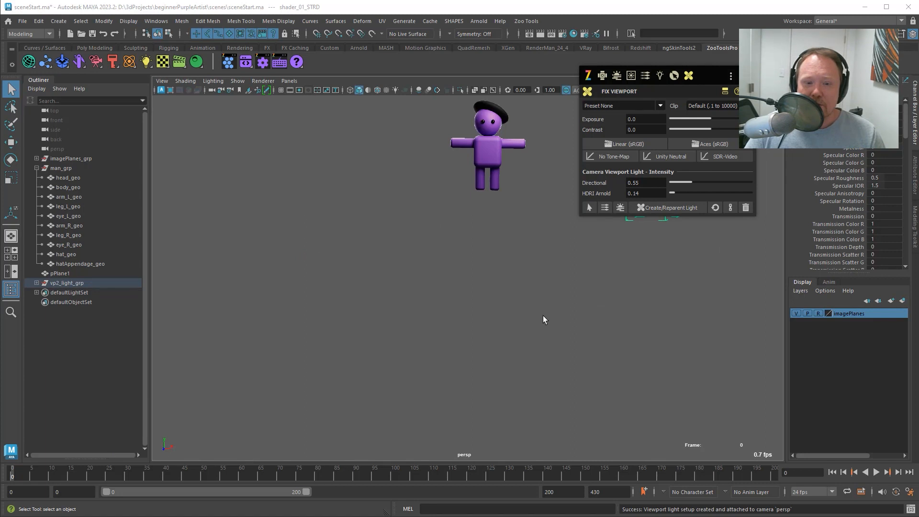
pyautogui.keyDown('alt'); pyautogui.moveTo(521, 303); pyautogui.dragTo(524, 306, button='middle'); pyautogui.keyUp('alt')
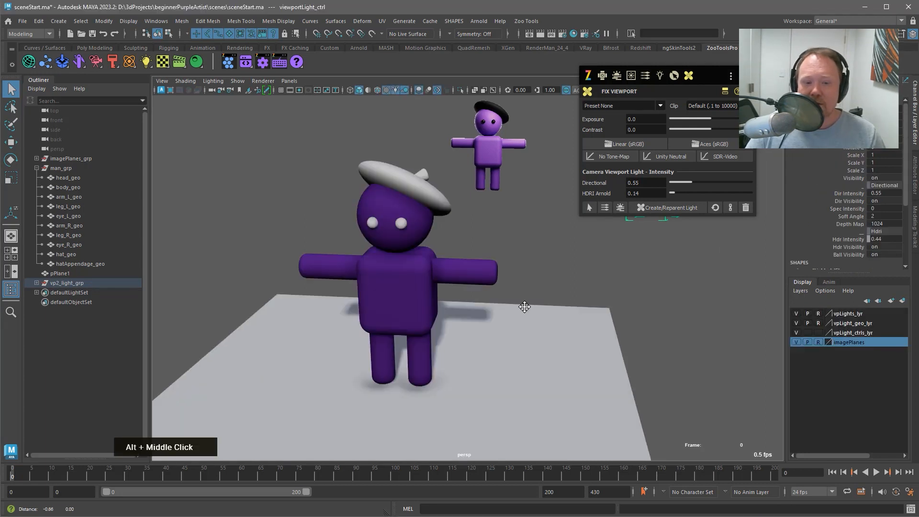
pyautogui.moveTo(728, 72); pyautogui.dragTo(766, 173)
pyautogui.keyDown('alt'); pyautogui.moveTo(417, 276); pyautogui.dragTo(424, 278); pyautogui.keyUp('alt')
pyautogui.keyDown('alt'); pyautogui.moveTo(424, 278); pyautogui.dragTo(476, 259, button='right'); pyautogui.keyUp('alt')
pyautogui.keyDown('alt'); pyautogui.moveTo(476, 259); pyautogui.dragTo(484, 227); pyautogui.keyUp('alt')
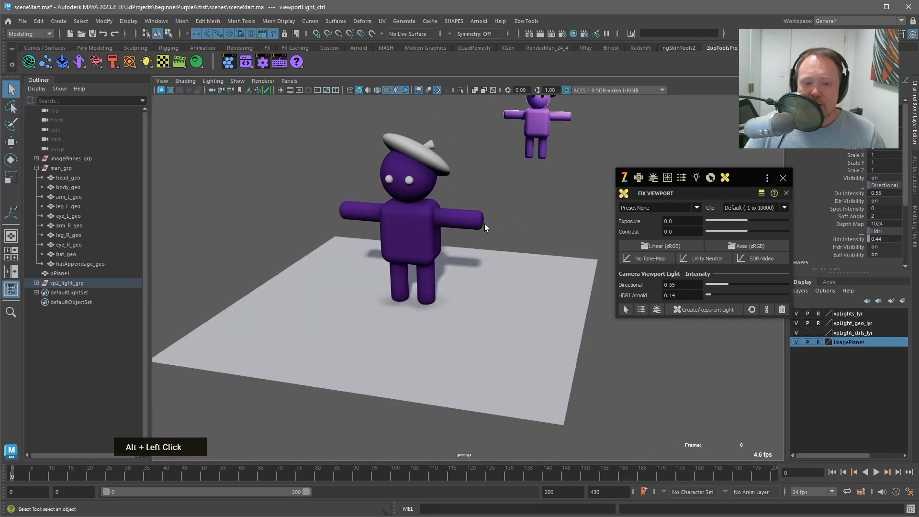
pyautogui.keyDown('alt'); pyautogui.moveTo(485, 147); pyautogui.dragTo(480, 226); pyautogui.keyUp('alt')
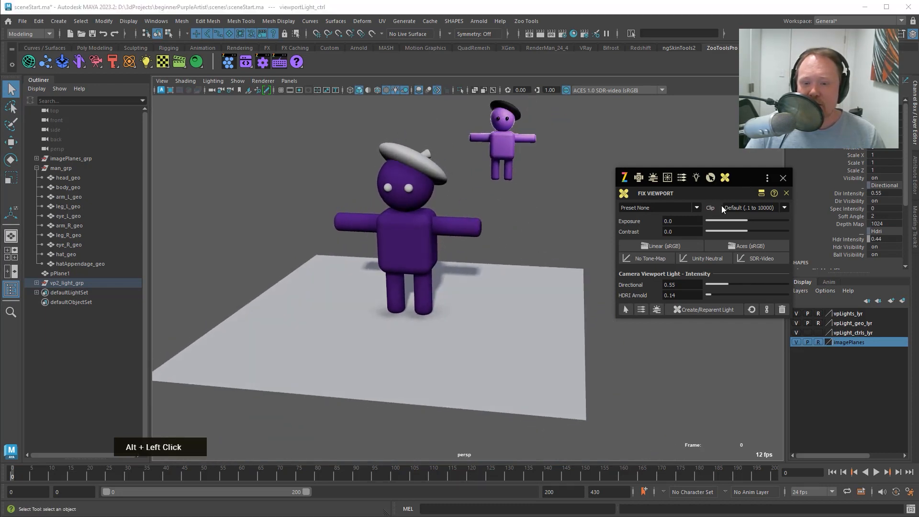
pyautogui.click(782, 179)
# Toggle the HDRI background image on and off in the perspective view
pyautogui.keyDown('alt'); pyautogui.moveTo(646, 249); pyautogui.dragTo(572, 208); pyautogui.keyUp('alt')
pyautogui.press('d')
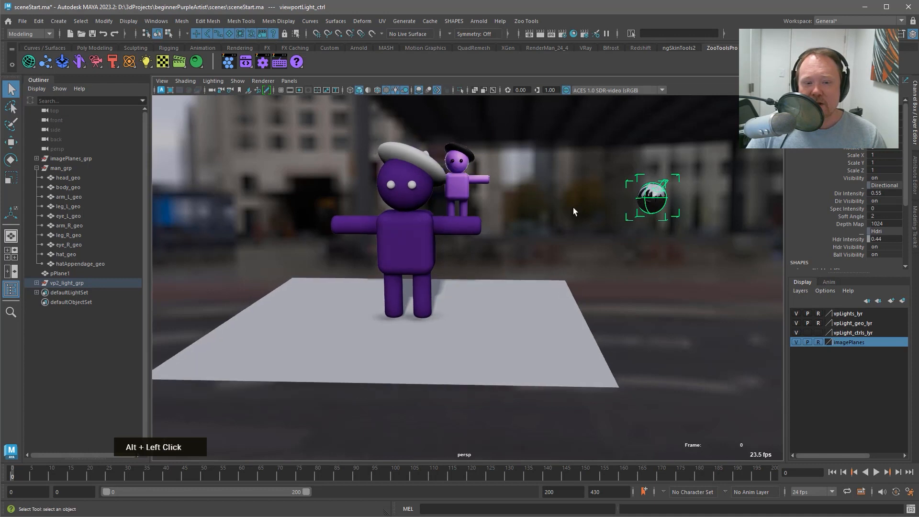
pyautogui.press('d')
# Try rotating the main viewport light control to shift the shadows, and undo the rotation
pyautogui.moveTo(593, 175); pyautogui.dragTo(661, 198)
pyautogui.press('e')
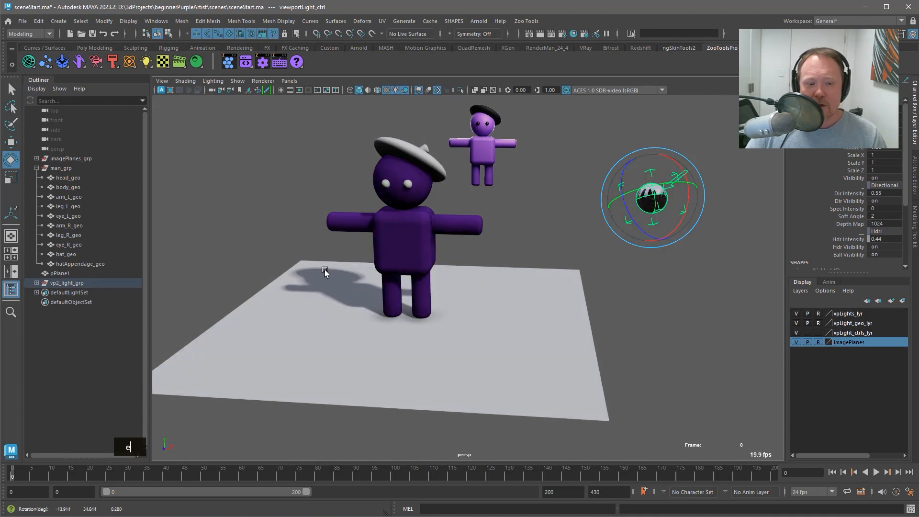
pyautogui.hotkey('ctrl', 'z')
# Try rotating only the directional light control, and undo the rotation
pyautogui.press('q')
pyautogui.click(661, 185)
pyautogui.press('e')
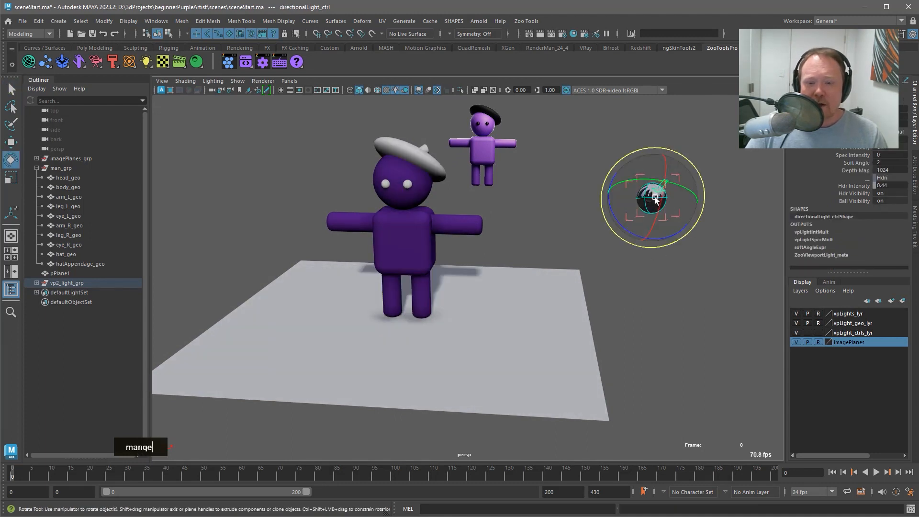
pyautogui.moveTo(655, 199)
pyautogui.mouseDown()
pyautogui.moveTo(679, 193)
pyautogui.moveTo(651, 199)
pyautogui.moveTo(674, 201)
pyautogui.moveTo(658, 210)
pyautogui.mouseUp()
pyautogui.hotkey('ctrl', 'z')
# Try rotating only the HDRI control sphere, and undo the rotation
pyautogui.press('q')
pyautogui.click(649, 198)
pyautogui.press('e')
pyautogui.hotkey('ctrl', 'z')
pyautogui.press('q')
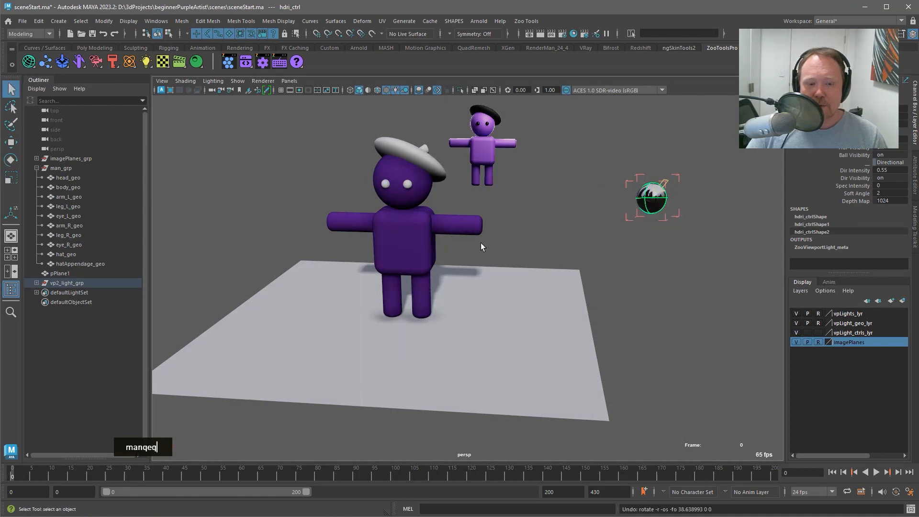
# Reopen the Shader Manager and load the purple shader's settings by selecting the character's left arm
pyautogui.keyDown('alt'); pyautogui.moveTo(481, 246); pyautogui.dragTo(372, 201); pyautogui.keyUp('alt')
pyautogui.keyDown('alt'); pyautogui.moveTo(371, 200); pyautogui.dragTo(453, 221, button='right'); pyautogui.keyUp('alt')
pyautogui.keyDown('alt'); pyautogui.moveTo(453, 221); pyautogui.dragTo(518, 154, button='middle'); pyautogui.keyUp('alt')
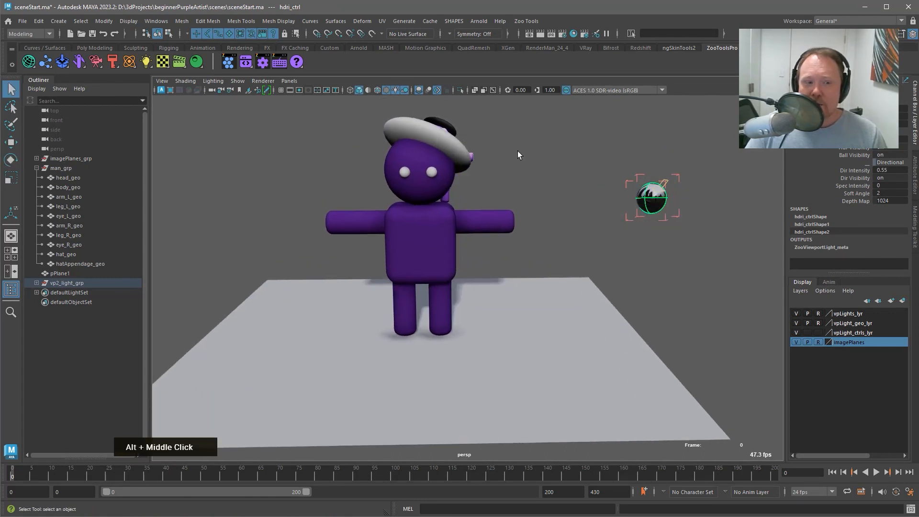
pyautogui.click(197, 62)
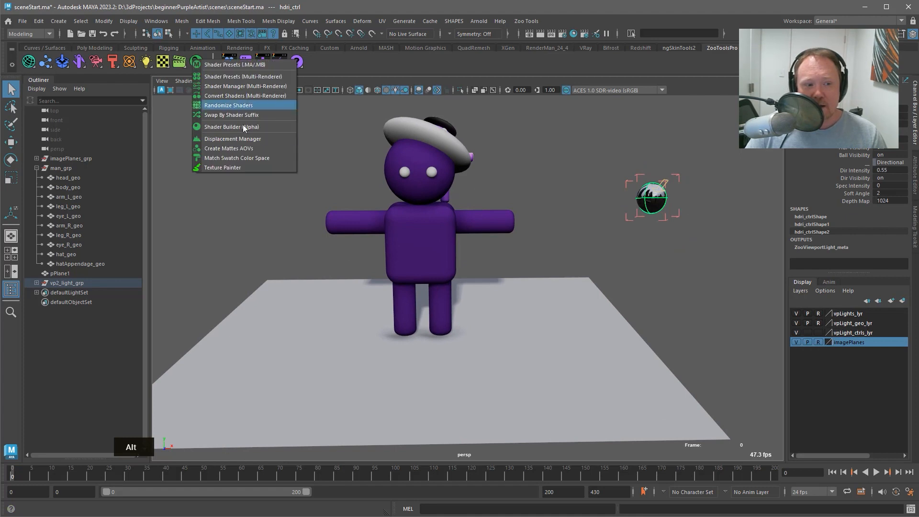
pyautogui.click(237, 86)
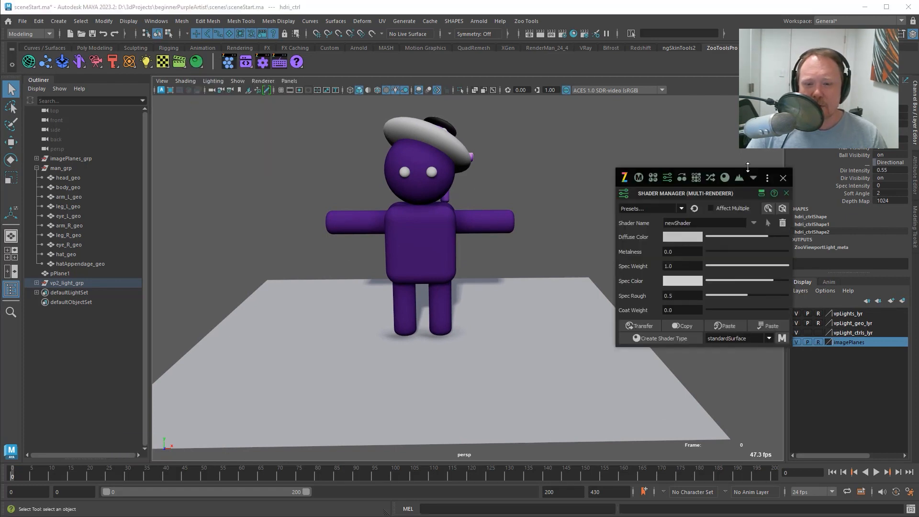
pyautogui.click(484, 219)
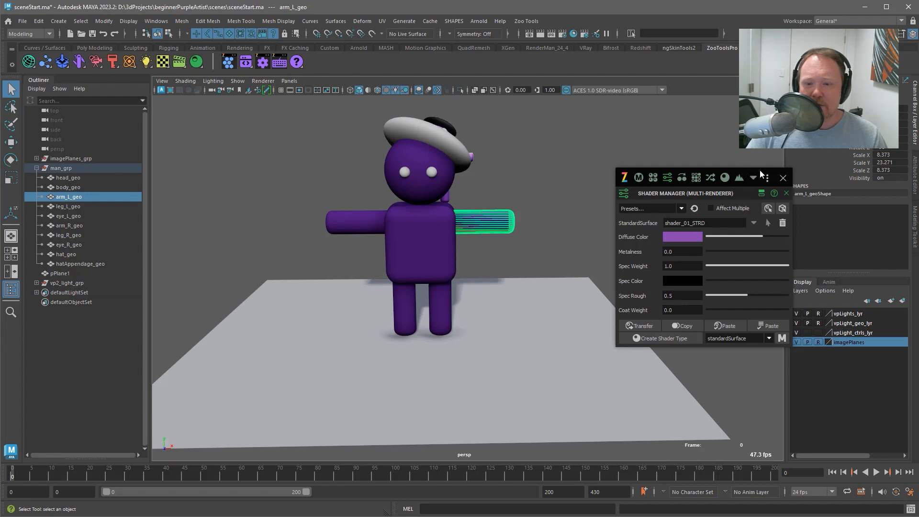
pyautogui.moveTo(759, 170); pyautogui.dragTo(756, 101)
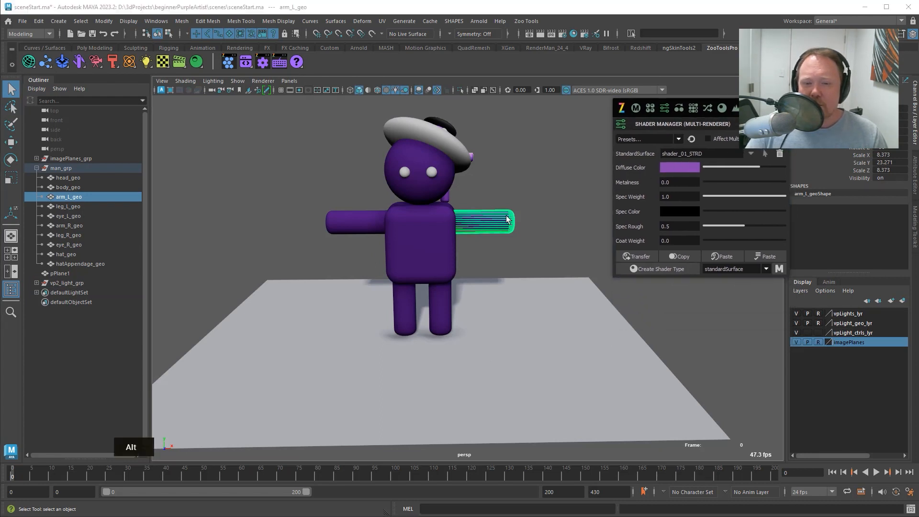
pyautogui.keyDown('alt'); pyautogui.moveTo(484, 226); pyautogui.dragTo(478, 241); pyautogui.keyUp('alt')
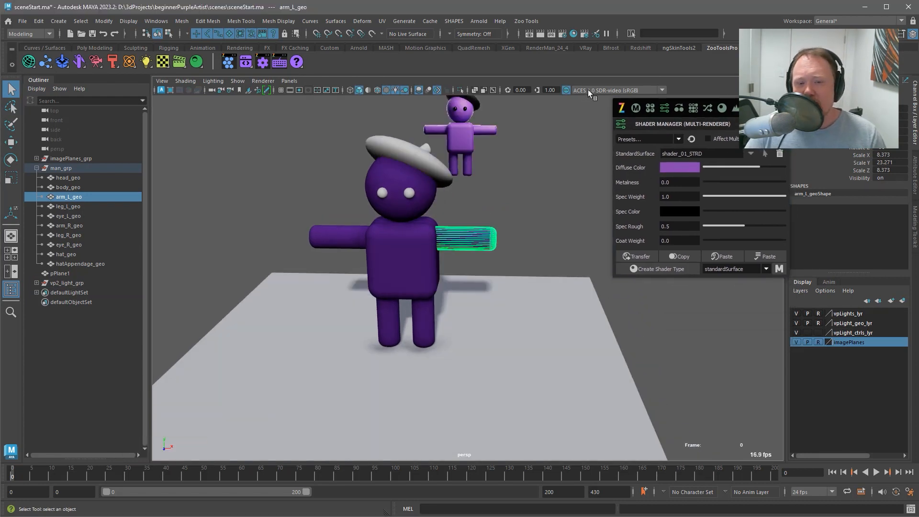
pyautogui.keyDown('alt'); pyautogui.moveTo(526, 184); pyautogui.dragTo(501, 200); pyautogui.keyUp('alt')
# Adjust the purple shader's diffuse color to hue 255, saturation 0.8 and value 1
pyautogui.click(679, 168)
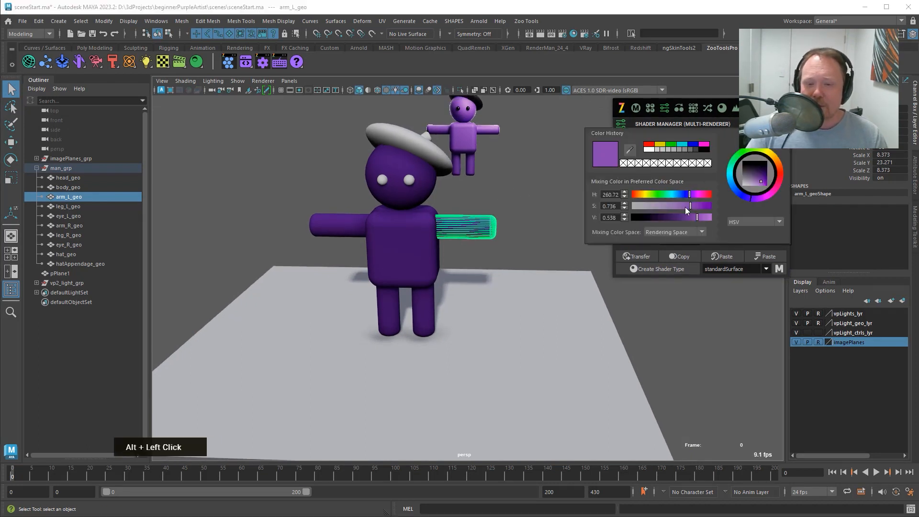
pyautogui.moveTo(696, 218); pyautogui.dragTo(714, 217)
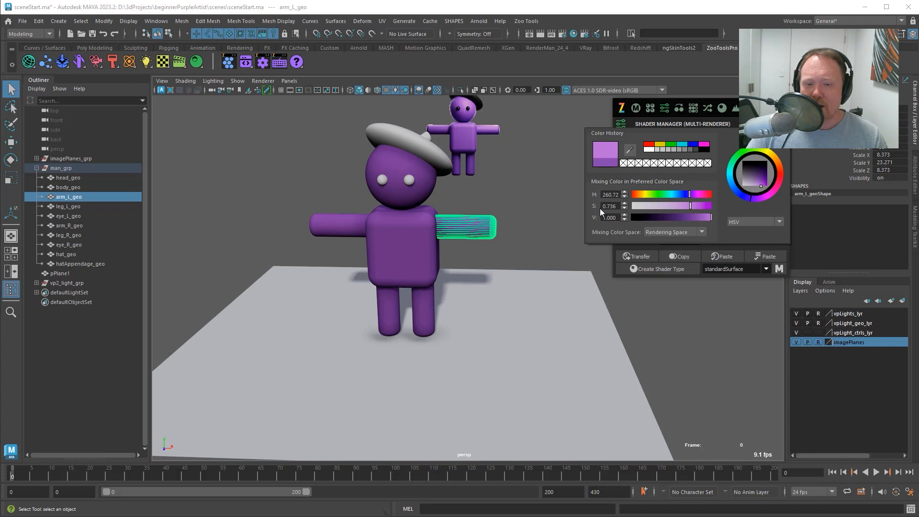
pyautogui.write('.8')
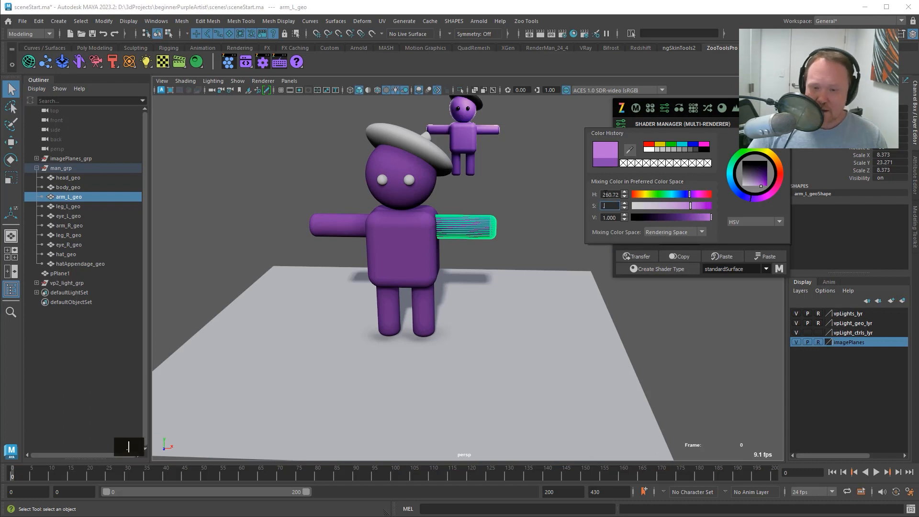
pyautogui.press('Return')
pyautogui.doubleClick(610, 194)
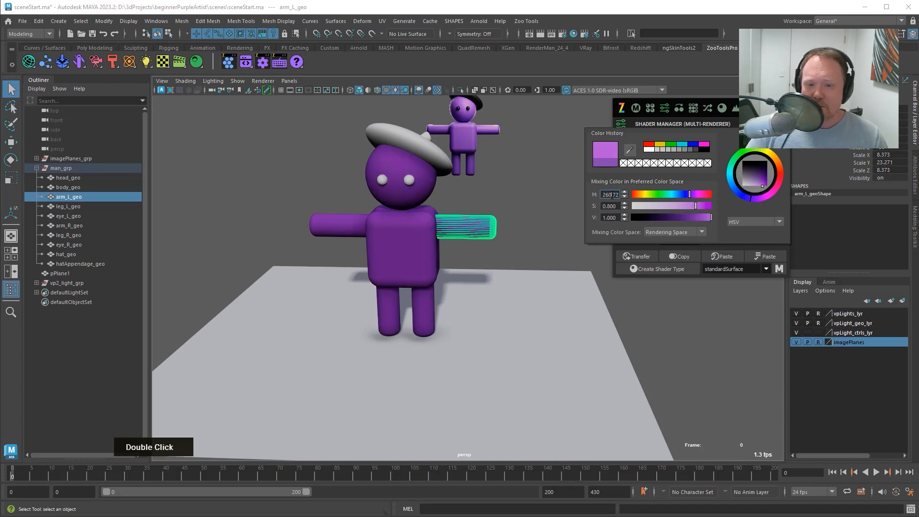
pyautogui.write('255')
pyautogui.press('Return')
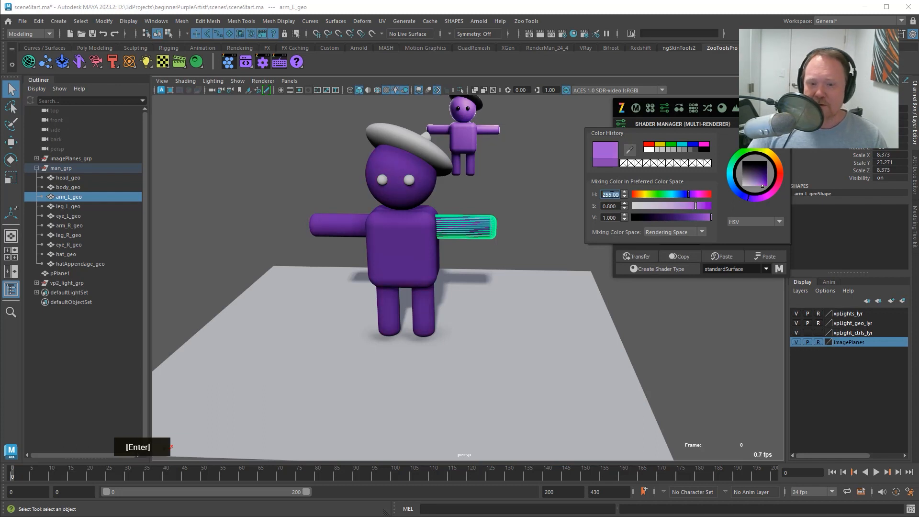
# Set the purple shader's specular color to white and lower its specular roughness to 0.015
pyautogui.click(531, 195)
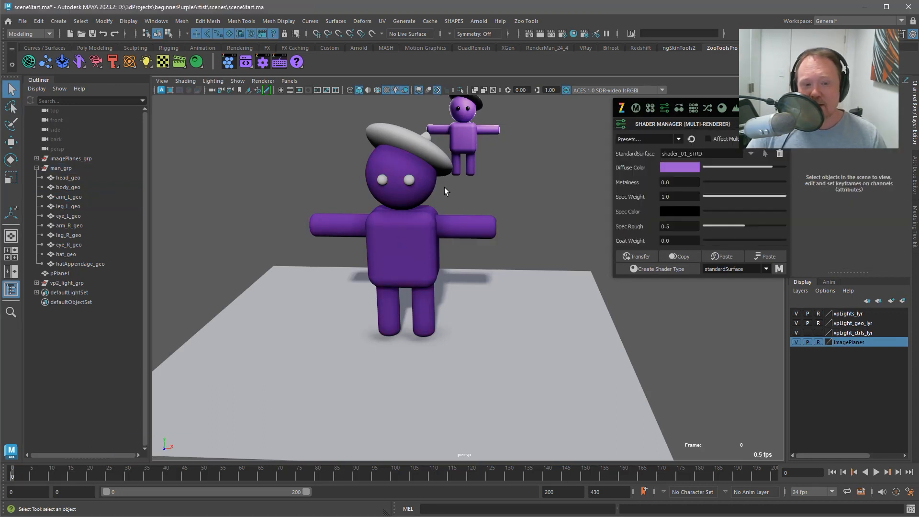
pyautogui.keyDown('alt'); pyautogui.moveTo(445, 175); pyautogui.dragTo(443, 199, button='middle'); pyautogui.keyUp('alt')
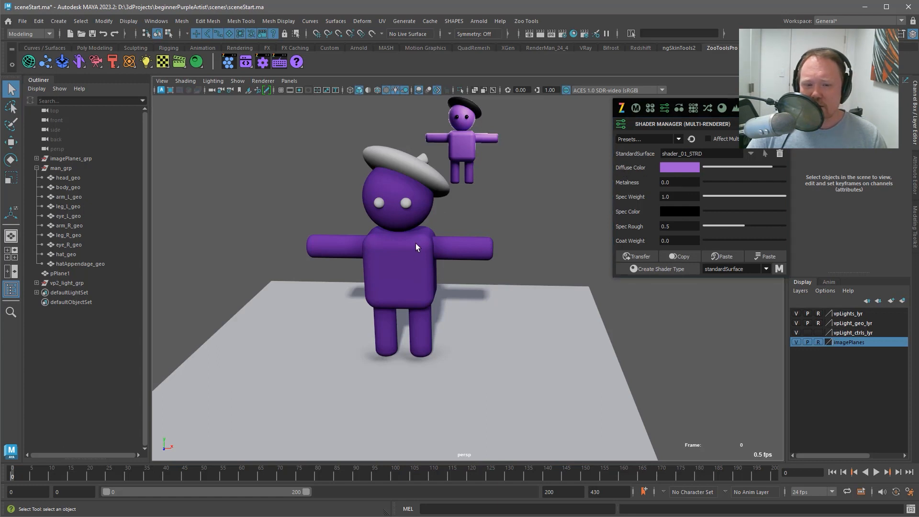
pyautogui.moveTo(707, 211)
pyautogui.mouseDown()
pyautogui.moveTo(773, 210)
pyautogui.moveTo(719, 228)
pyautogui.mouseUp()
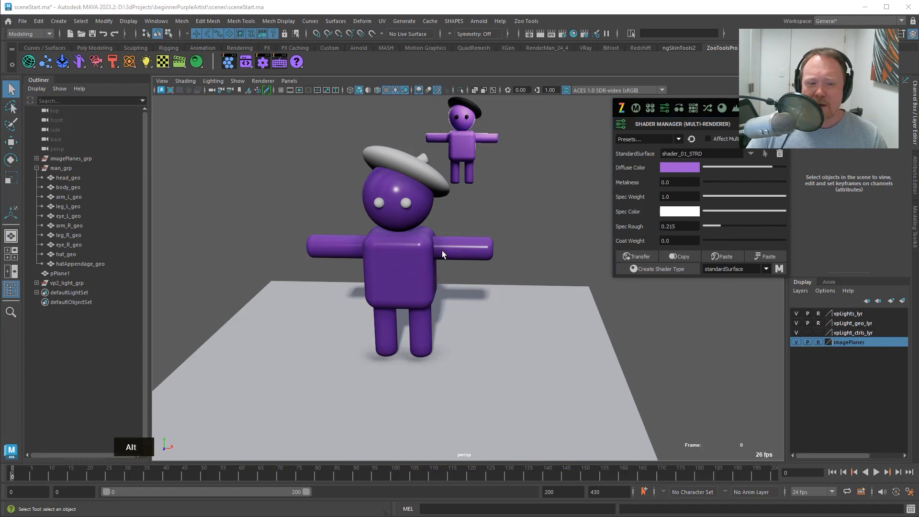
pyautogui.keyDown('alt'); pyautogui.moveTo(441, 251); pyautogui.dragTo(649, 217); pyautogui.keyUp('alt')
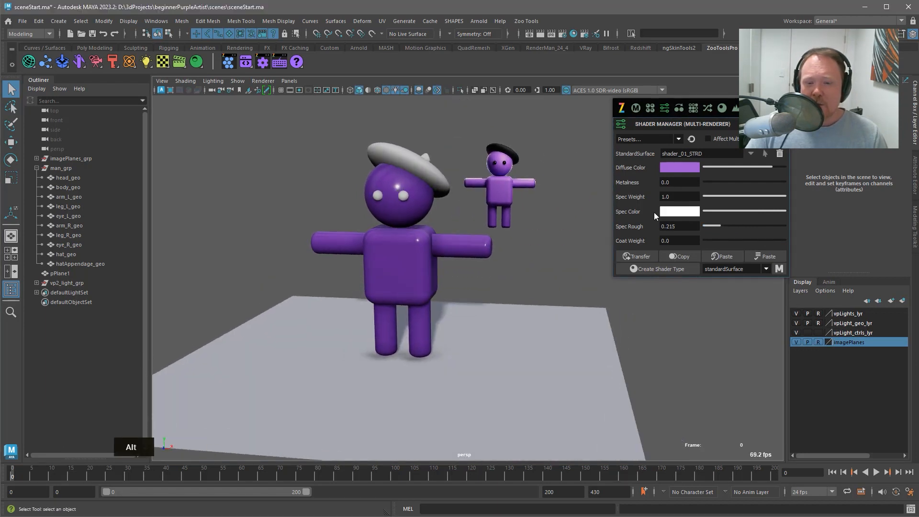
pyautogui.moveTo(715, 224); pyautogui.dragTo(706, 225)
pyautogui.keyDown('alt'); pyautogui.moveTo(392, 201); pyautogui.dragTo(440, 230, button='right'); pyautogui.keyUp('alt')
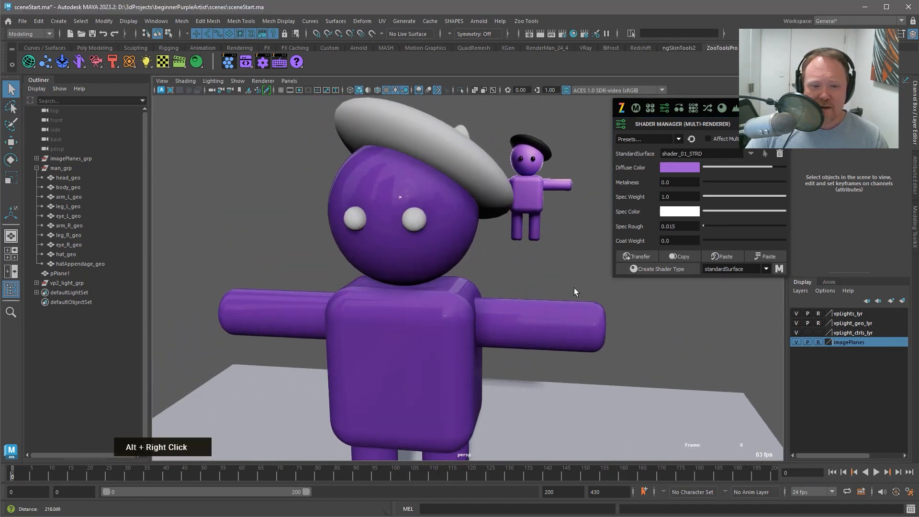
# Move the Shader Manager clear of the light control, try rotating the HDRI sphere, and undo that rotation
pyautogui.moveTo(750, 109); pyautogui.dragTo(743, 260)
pyautogui.click(667, 197)
pyautogui.press('e')
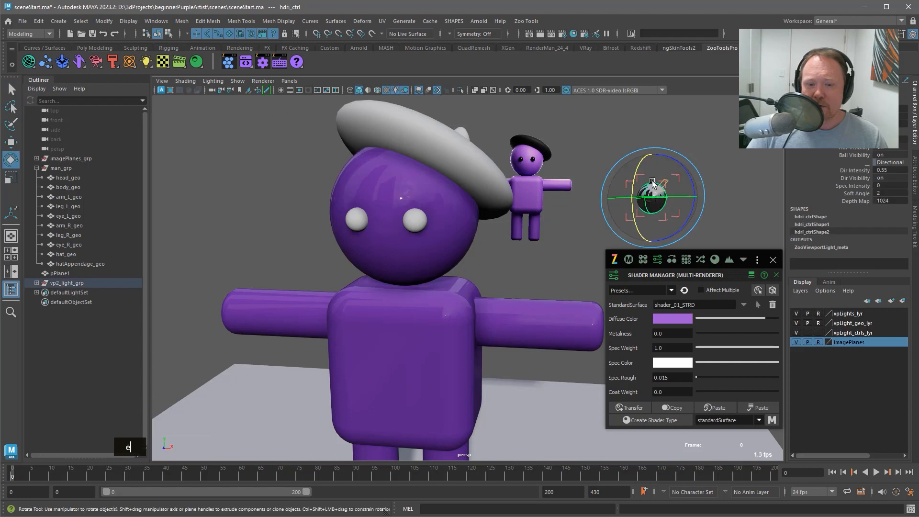
pyautogui.moveTo(654, 185); pyautogui.dragTo(681, 166)
pyautogui.hotkey('ctrl', 'z')
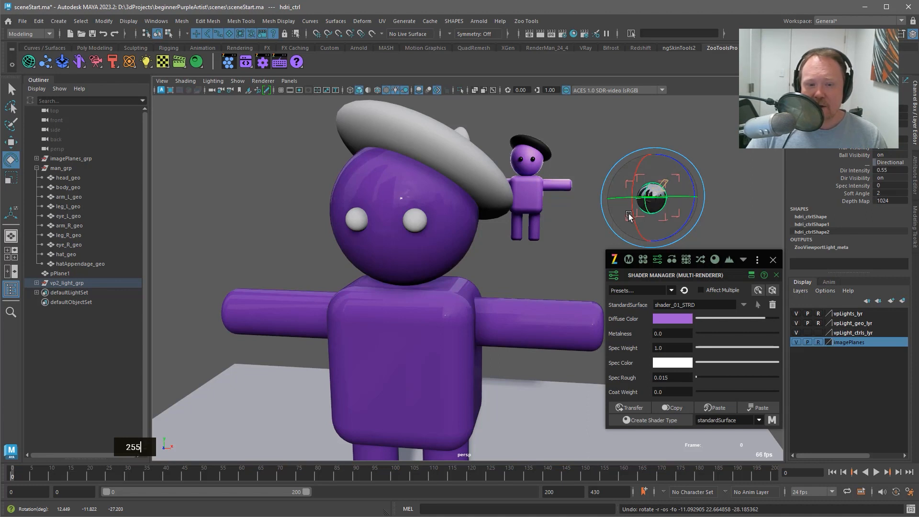
# Select the character's left arm and set the purple shader's specular roughness to 0.5
pyautogui.keyDown('alt'); pyautogui.moveTo(519, 299); pyautogui.dragTo(523, 225, button='right'); pyautogui.keyUp('alt')
pyautogui.keyDown('alt'); pyautogui.moveTo(512, 245); pyautogui.dragTo(510, 246, button='middle'); pyautogui.keyUp('alt')
pyautogui.keyDown('alt'); pyautogui.rightClick(510, 247); pyautogui.keyUp('alt')
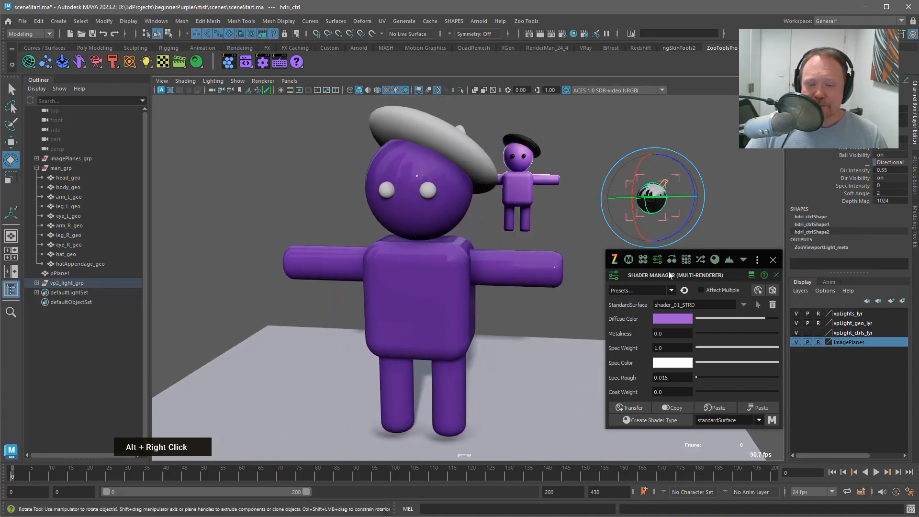
pyautogui.click(540, 274)
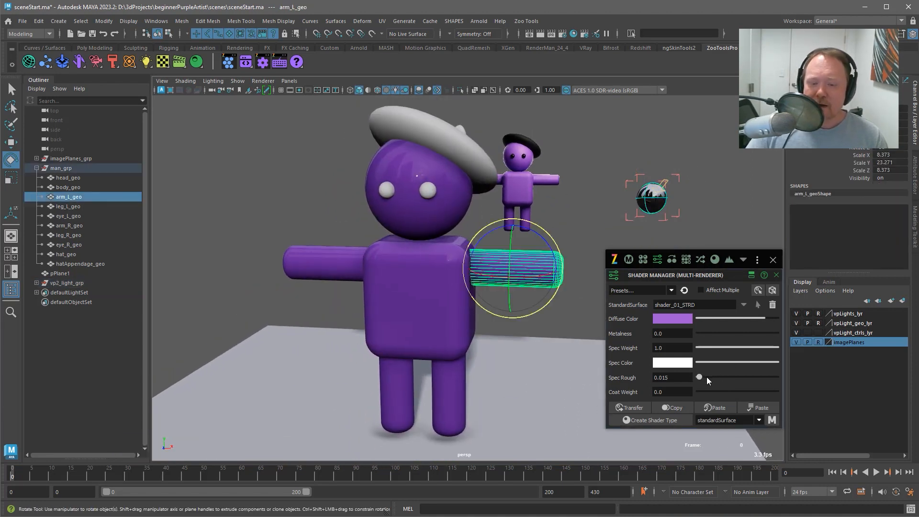
pyautogui.moveTo(706, 377); pyautogui.dragTo(738, 376)
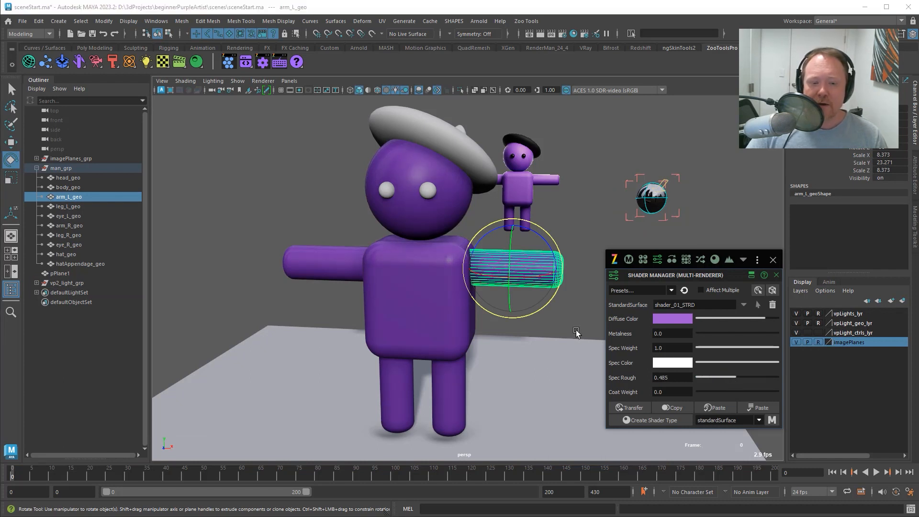
pyautogui.keyDown('alt'); pyautogui.moveTo(501, 223); pyautogui.dragTo(489, 210, button='middle'); pyautogui.keyUp('alt')
pyautogui.doubleClick(670, 377)
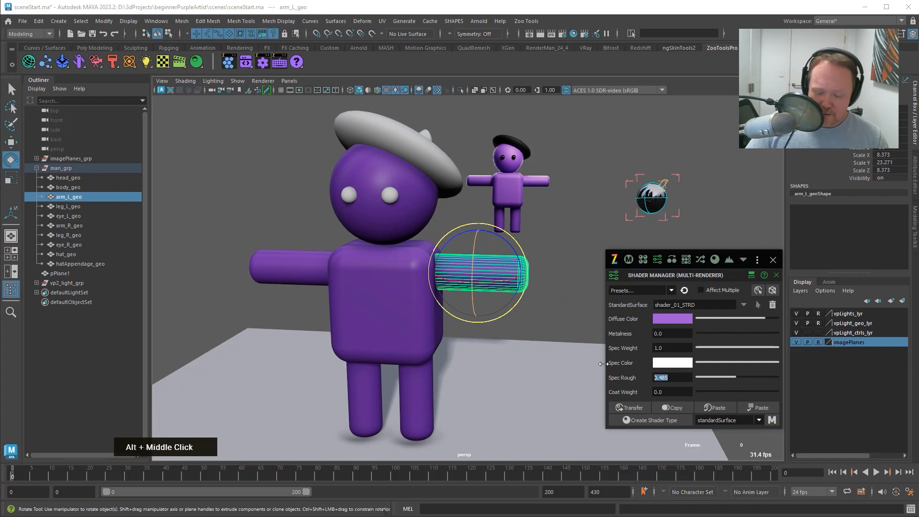
pyautogui.write('0.5')
pyautogui.press('Return')
# Create a standardSurface shader for both eyes and rename it eyes_STRD
pyautogui.keyDown('alt'); pyautogui.moveTo(272, 145); pyautogui.dragTo(267, 159, button='middle'); pyautogui.keyUp('alt')
pyautogui.click(267, 159)
pyautogui.press('q')
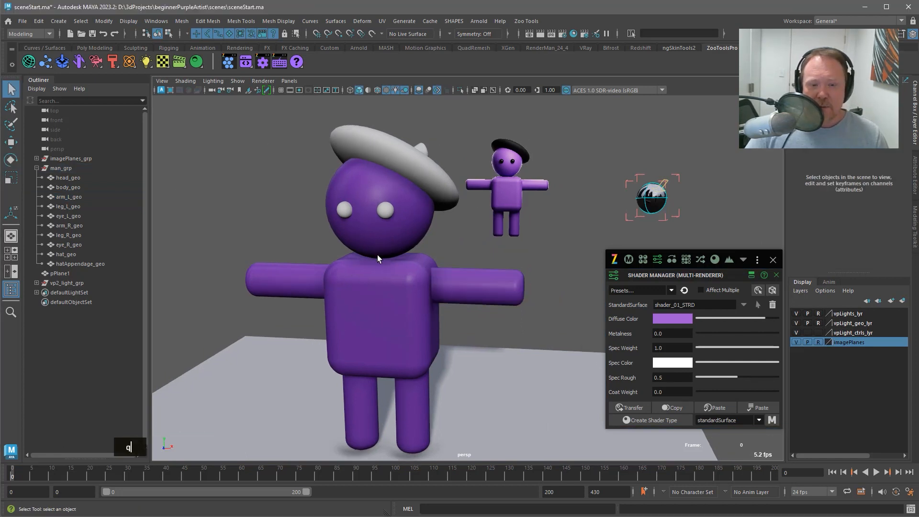
pyautogui.click(386, 211)
pyautogui.keyDown('shift'); pyautogui.click(345, 209); pyautogui.keyUp('shift')
pyautogui.keyDown('alt'); pyautogui.moveTo(449, 282); pyautogui.dragTo(452, 259, button='middle'); pyautogui.keyUp('alt')
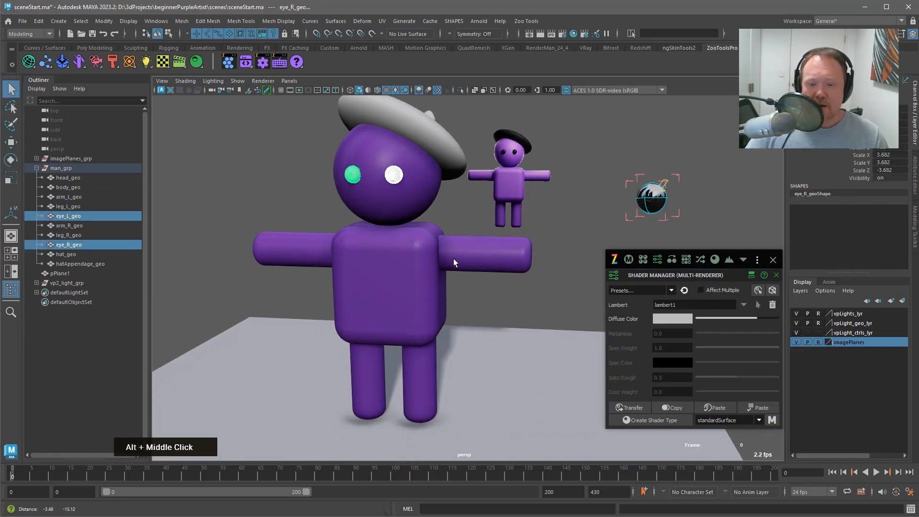
pyautogui.click(662, 420)
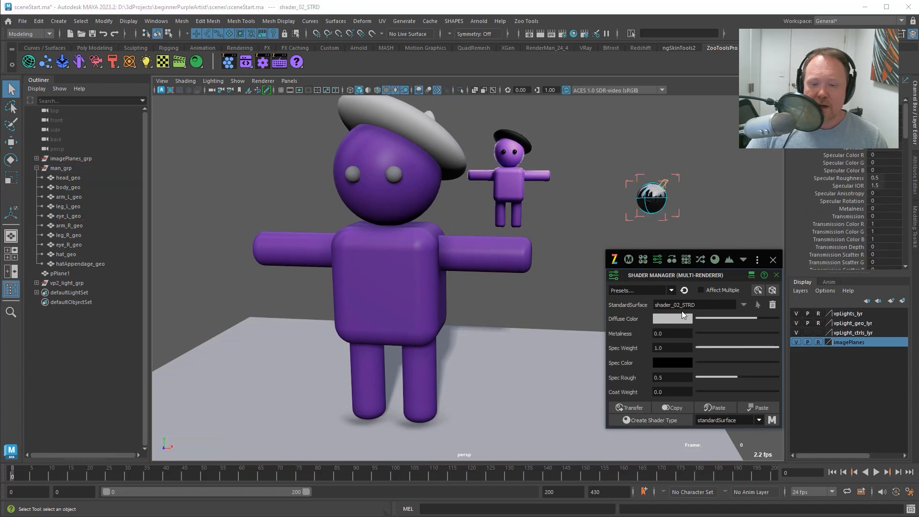
pyautogui.moveTo(681, 305); pyautogui.dragTo(645, 307)
pyautogui.write('eye')
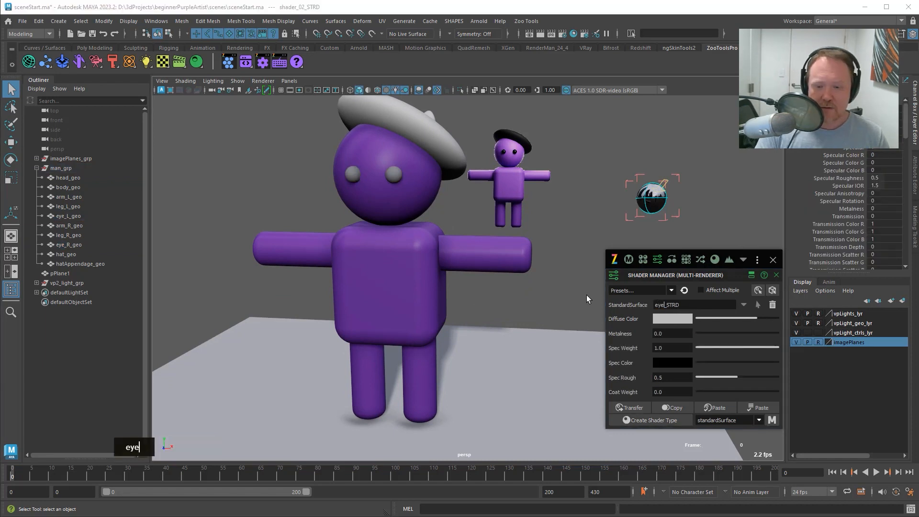
pyautogui.write('s')
pyautogui.press('Return')
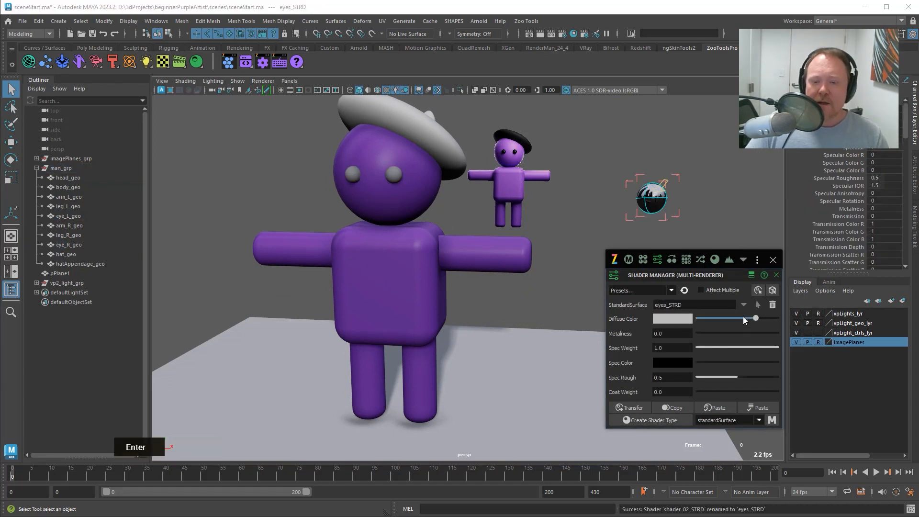
# Darken the eye shader's diffuse color to near black, make its specular color white and set specular roughness to 0.21
pyautogui.moveTo(742, 317); pyautogui.dragTo(713, 316)
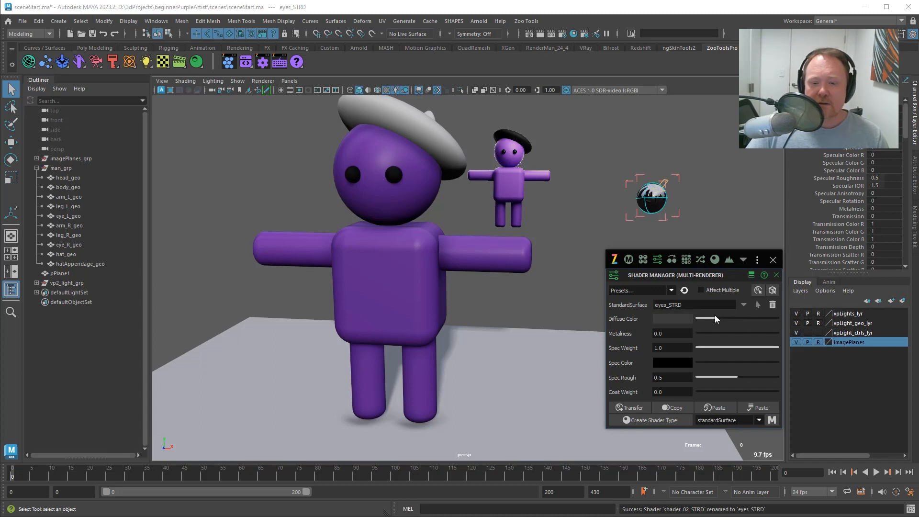
pyautogui.moveTo(696, 361); pyautogui.dragTo(819, 362)
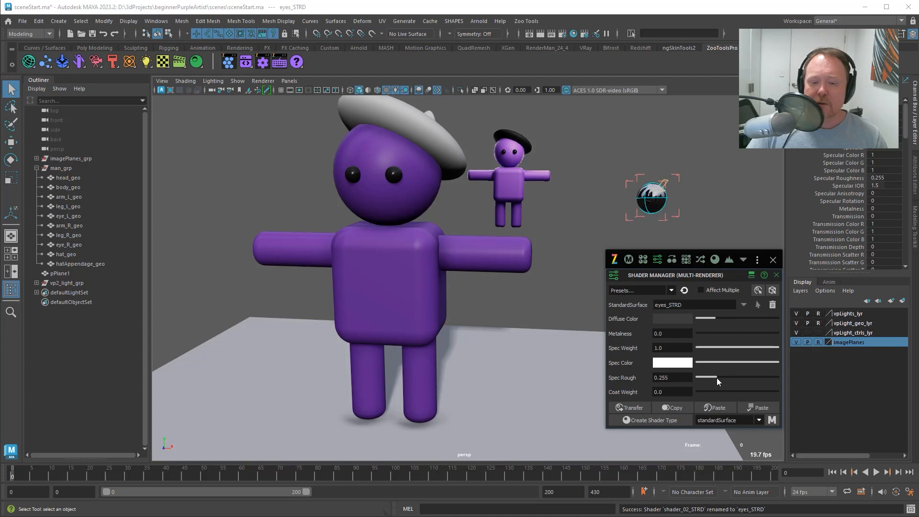
pyautogui.moveTo(716, 378); pyautogui.dragTo(696, 368)
pyautogui.keyDown('alt'); pyautogui.moveTo(351, 198); pyautogui.dragTo(360, 211, button='middle'); pyautogui.keyUp('alt')
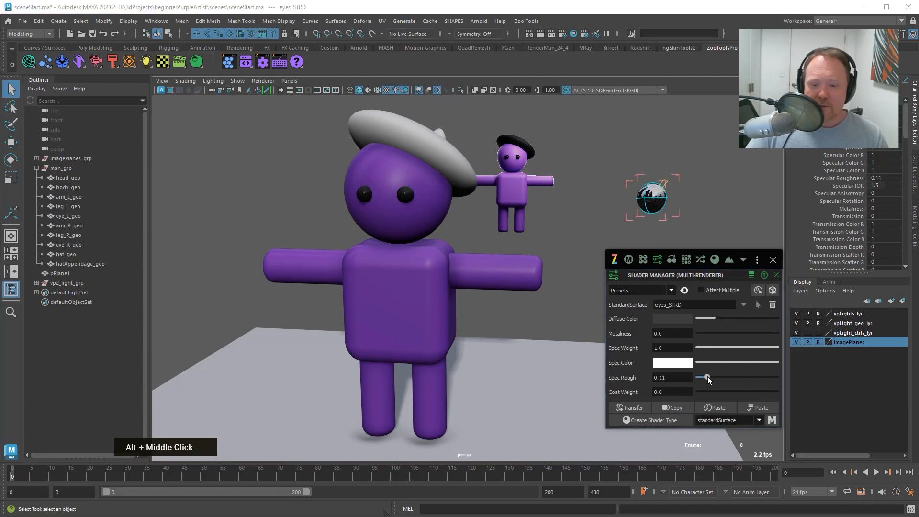
pyautogui.moveTo(707, 376); pyautogui.dragTo(713, 376)
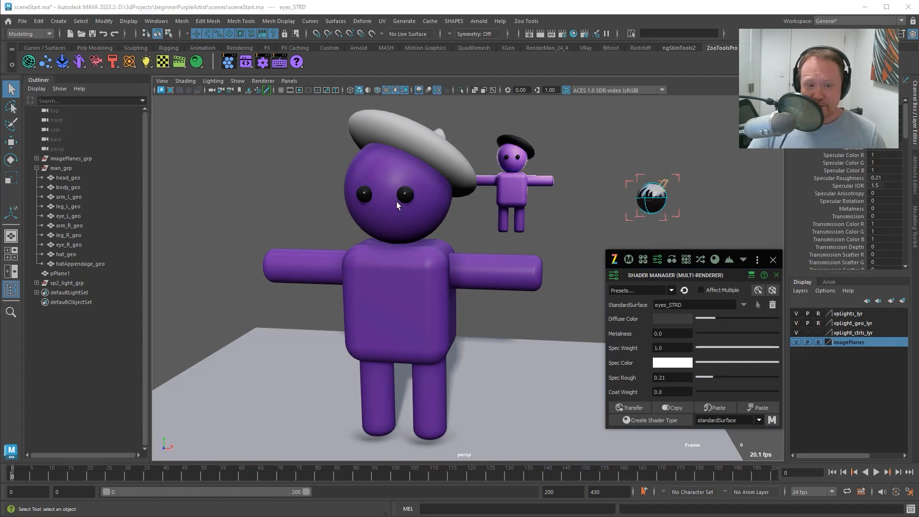
# Create a standardSurface shader for the hat and its appendage and rename it hat_STRD
pyautogui.keyDown('alt'); pyautogui.moveTo(397, 202); pyautogui.dragTo(422, 170, button='middle'); pyautogui.keyUp('alt')
pyautogui.click(411, 159)
pyautogui.keyDown('shift'); pyautogui.click(419, 135); pyautogui.keyUp('shift')
pyautogui.keyDown('alt'); pyautogui.moveTo(496, 217); pyautogui.dragTo(514, 200, button='middle'); pyautogui.keyUp('alt')
pyautogui.click(667, 420)
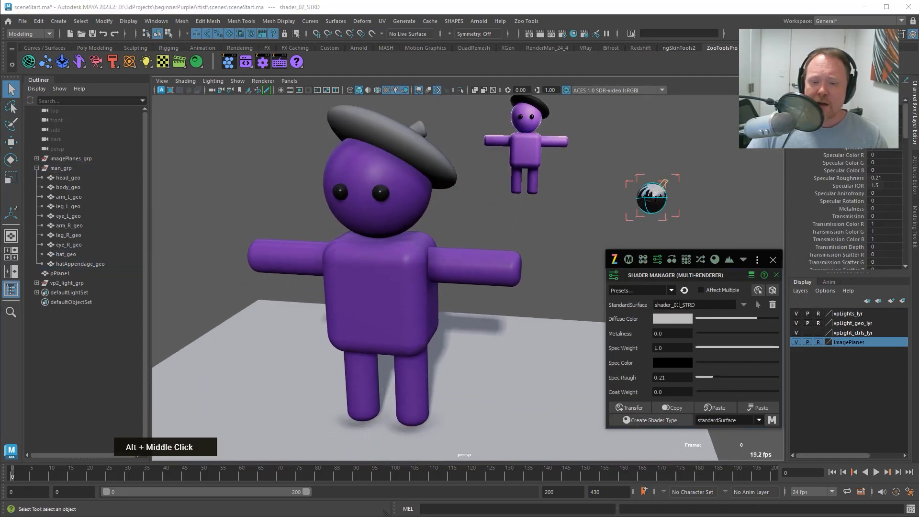
pyautogui.moveTo(680, 305); pyautogui.dragTo(638, 304)
pyautogui.write('hat')
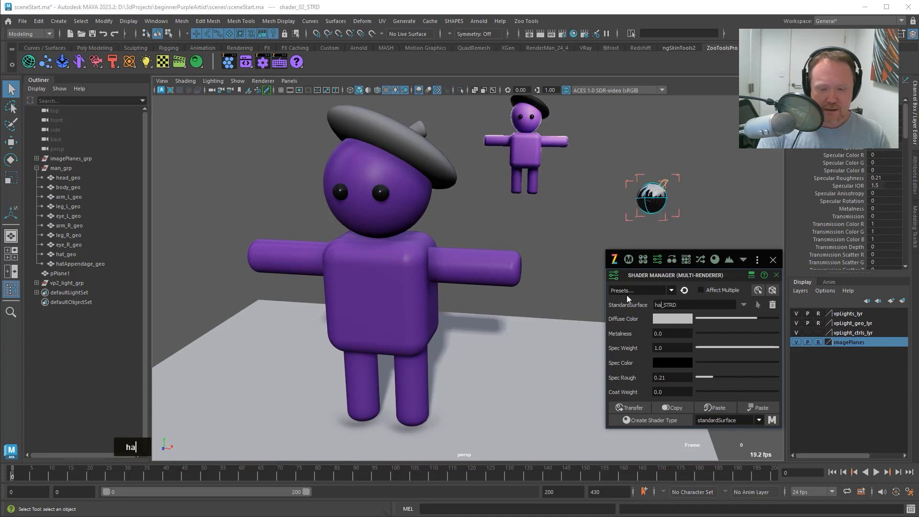
pyautogui.press('Return')
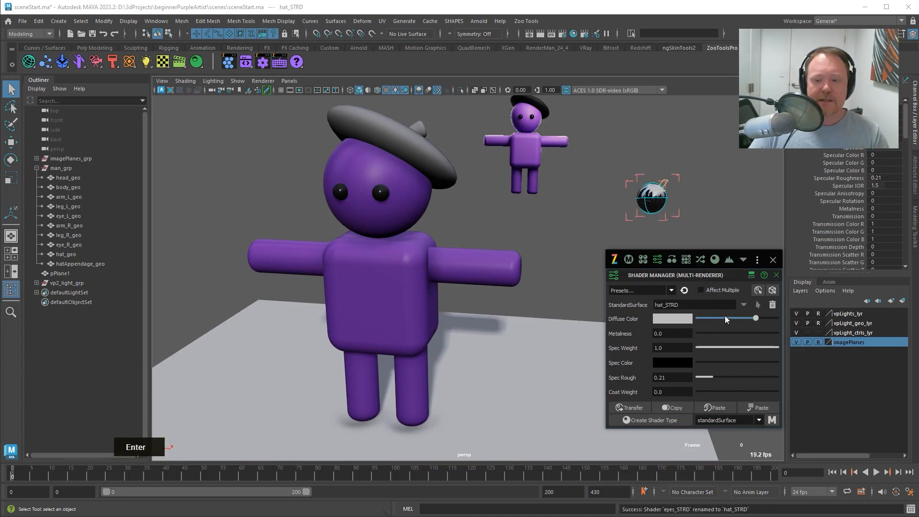
# Darken the hat shader's diffuse color to near black, make its specular color white and set specular roughness to 0.8
pyautogui.moveTo(724, 317); pyautogui.dragTo(724, 320)
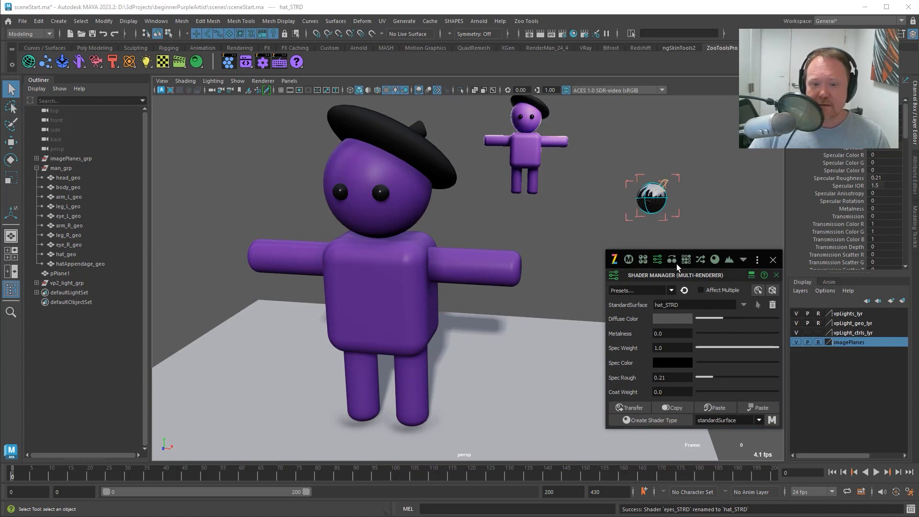
pyautogui.moveTo(697, 362); pyautogui.dragTo(779, 362)
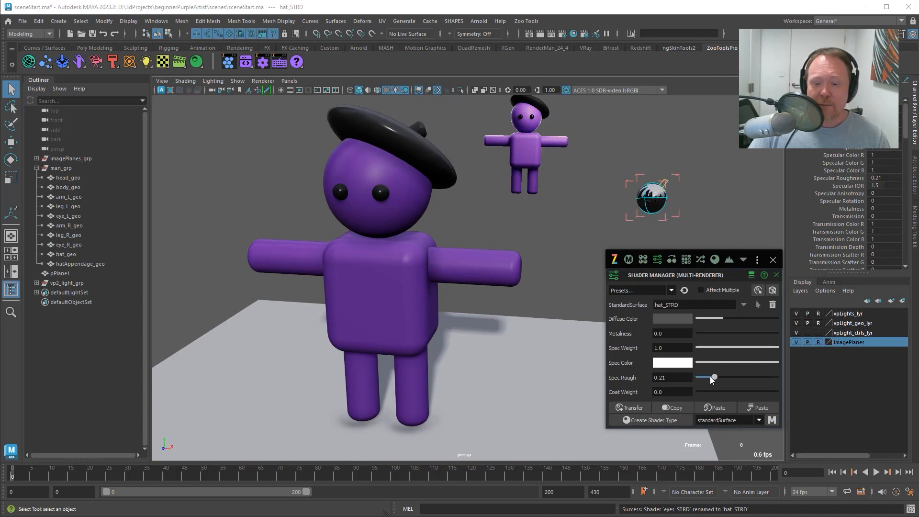
pyautogui.moveTo(719, 376); pyautogui.dragTo(761, 378)
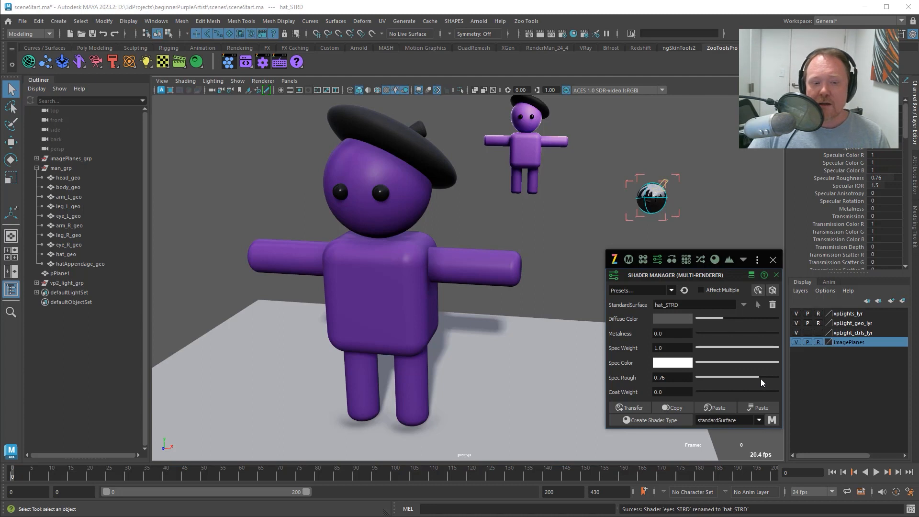
pyautogui.click(672, 378)
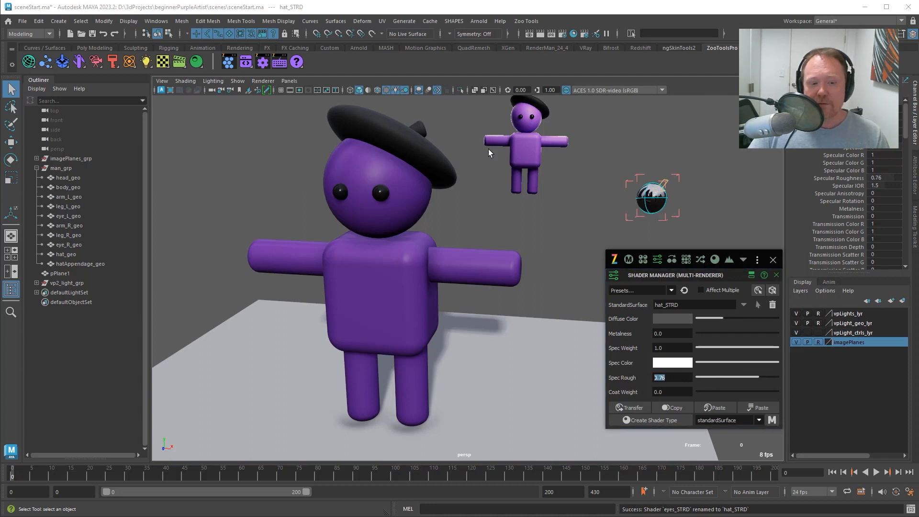
pyautogui.keyDown('alt'); pyautogui.moveTo(488, 148); pyautogui.dragTo(521, 211); pyautogui.keyUp('alt')
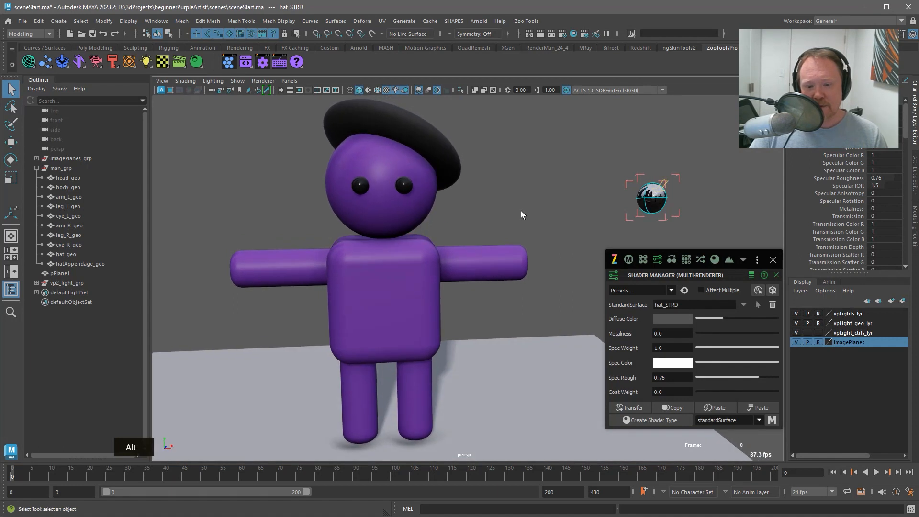
pyautogui.click(765, 377)
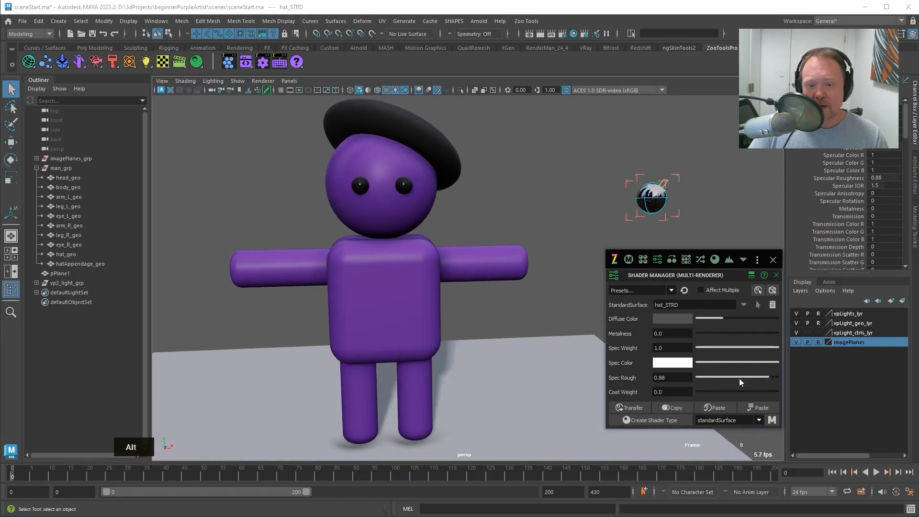
pyautogui.doubleClick(675, 375)
pyautogui.write('0.8')
pyautogui.press('Return')
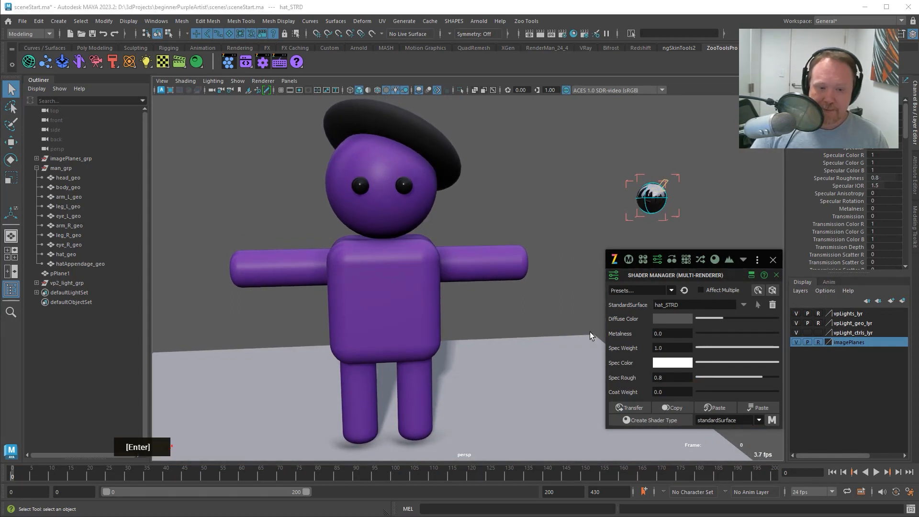
# Try rotating the directional light control to check the finished shaders, and undo the rotation
pyautogui.keyDown('alt'); pyautogui.moveTo(589, 332); pyautogui.dragTo(432, 211, button='right'); pyautogui.keyUp('alt')
pyautogui.keyDown('alt'); pyautogui.moveTo(431, 211); pyautogui.dragTo(462, 178); pyautogui.keyUp('alt')
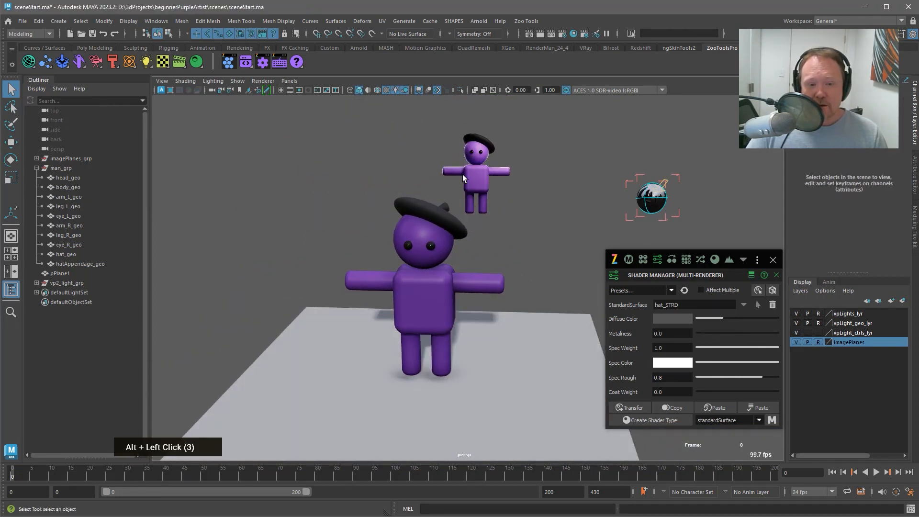
pyautogui.keyDown('alt'); pyautogui.moveTo(482, 246); pyautogui.dragTo(507, 247); pyautogui.keyUp('alt')
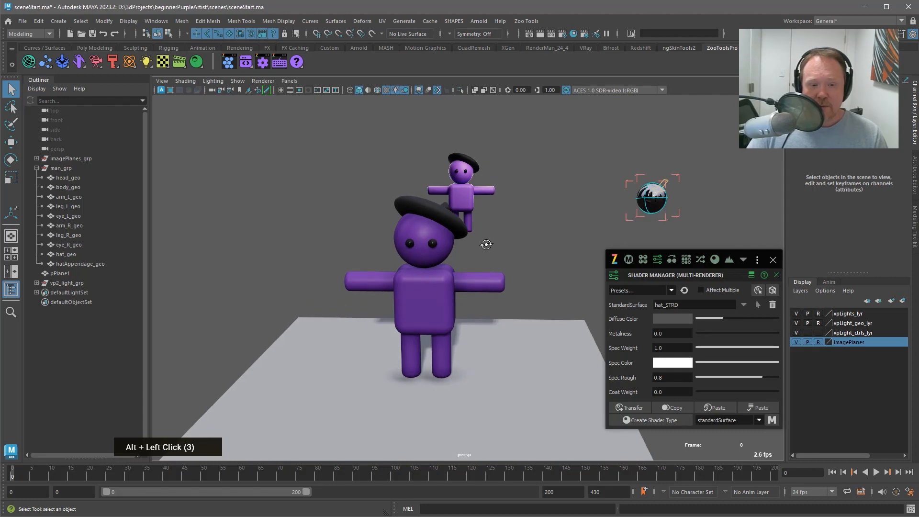
pyautogui.keyDown('alt'); pyautogui.moveTo(508, 246); pyautogui.dragTo(550, 242, button='right'); pyautogui.keyUp('alt')
pyautogui.keyDown('alt'); pyautogui.moveTo(550, 242); pyautogui.dragTo(587, 240); pyautogui.keyUp('alt')
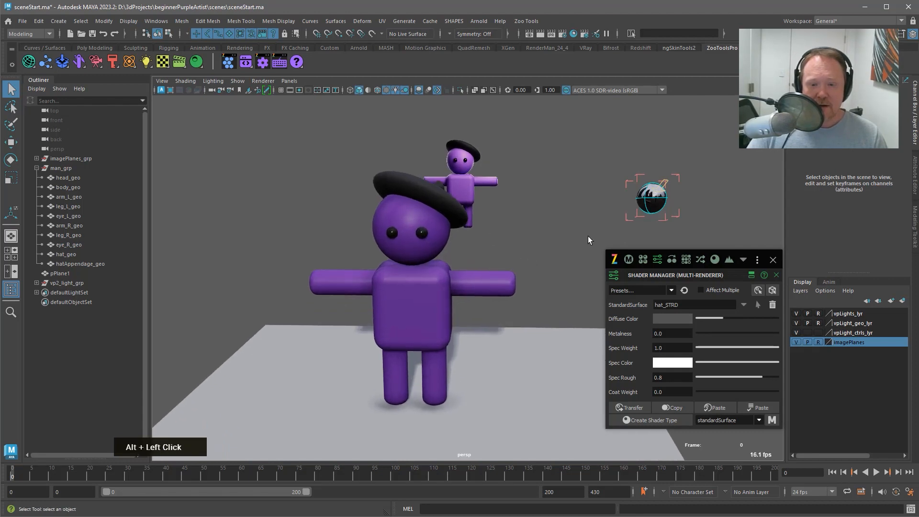
pyautogui.click(664, 192)
pyautogui.press('e')
pyautogui.moveTo(662, 193); pyautogui.dragTo(715, 259)
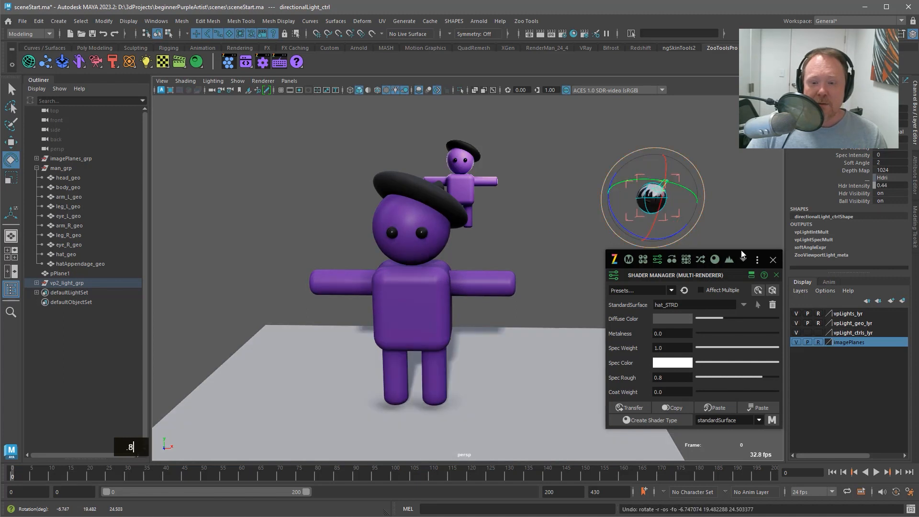
# Close the Shader Manager
pyautogui.click(772, 259)
pyautogui.keyDown('alt'); pyautogui.moveTo(718, 260); pyautogui.dragTo(622, 261, button='right'); pyautogui.keyUp('alt')
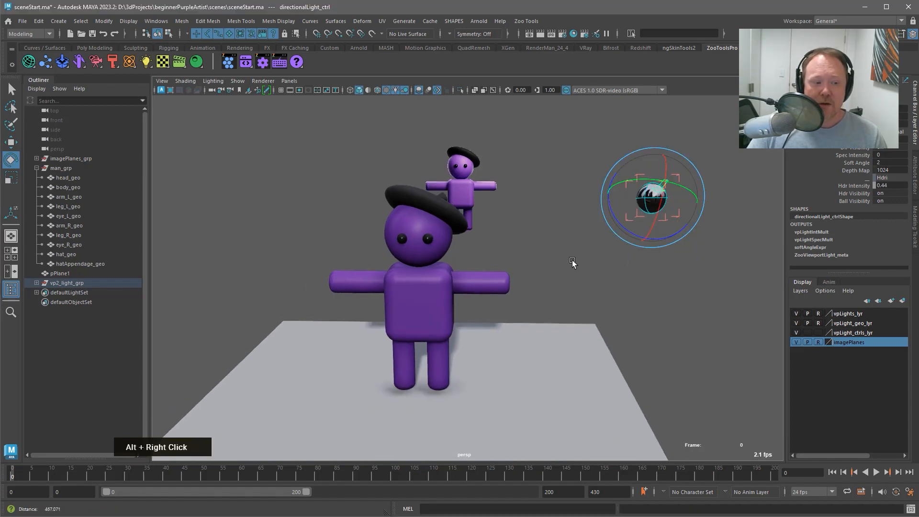
# Save the scene under the new file name testTute02.ma in the project's scenes folder
pyautogui.keyDown('alt'); pyautogui.moveTo(622, 261); pyautogui.dragTo(574, 268, button='middle'); pyautogui.keyUp('alt')
pyautogui.keyDown('alt'); pyautogui.moveTo(575, 268); pyautogui.dragTo(546, 241); pyautogui.keyUp('alt')
pyautogui.press('q')
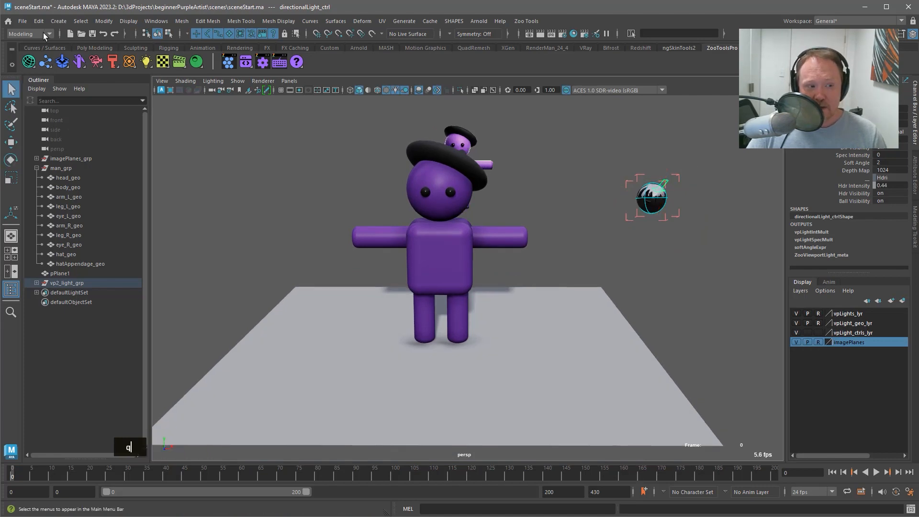
pyautogui.click(23, 21)
pyautogui.click(58, 71)
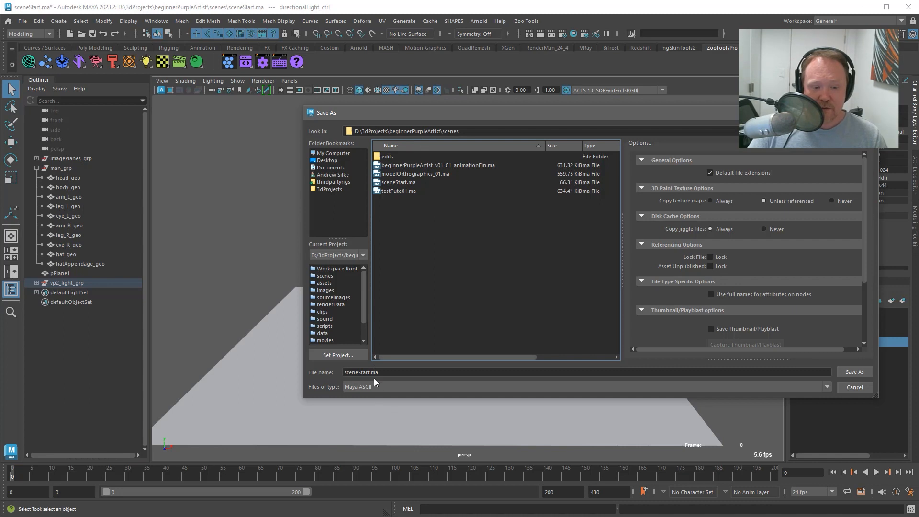
pyautogui.doubleClick(357, 373)
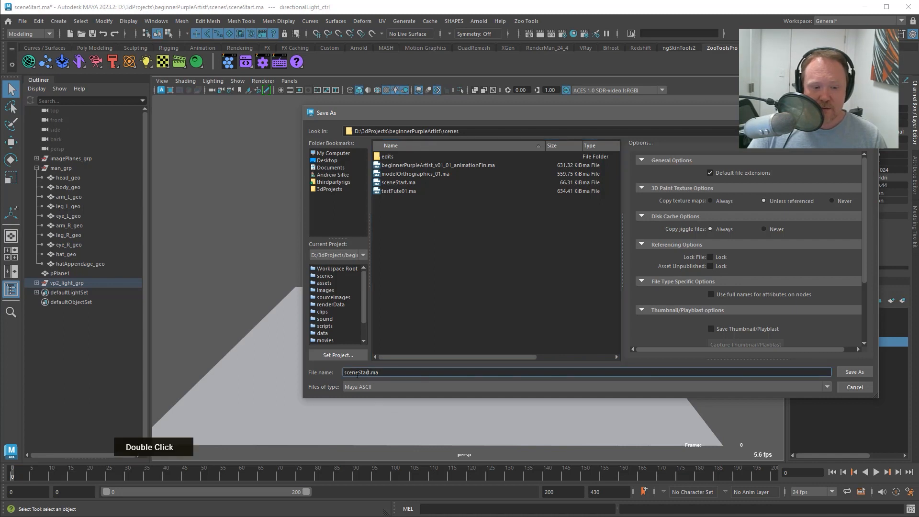
pyautogui.click(395, 191)
pyautogui.click(372, 373)
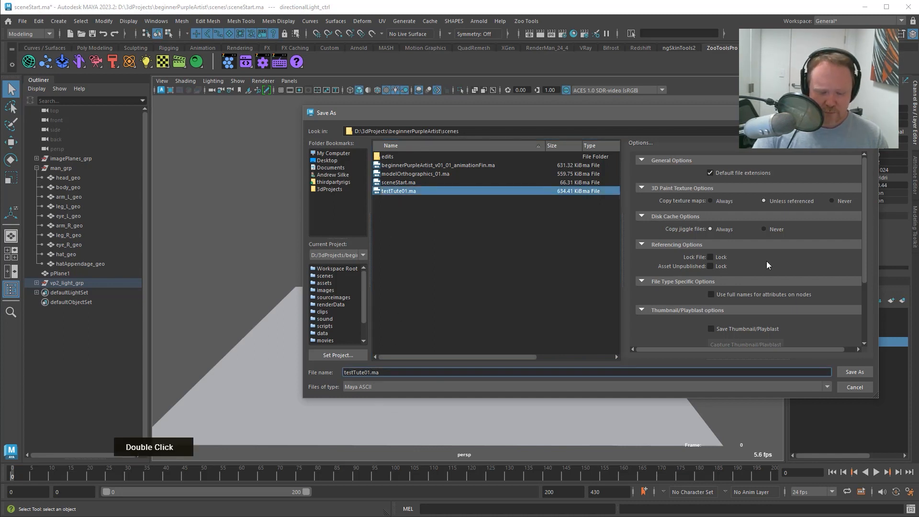
pyautogui.press('BackSpace')
pyautogui.write('2')
pyautogui.press('Return')
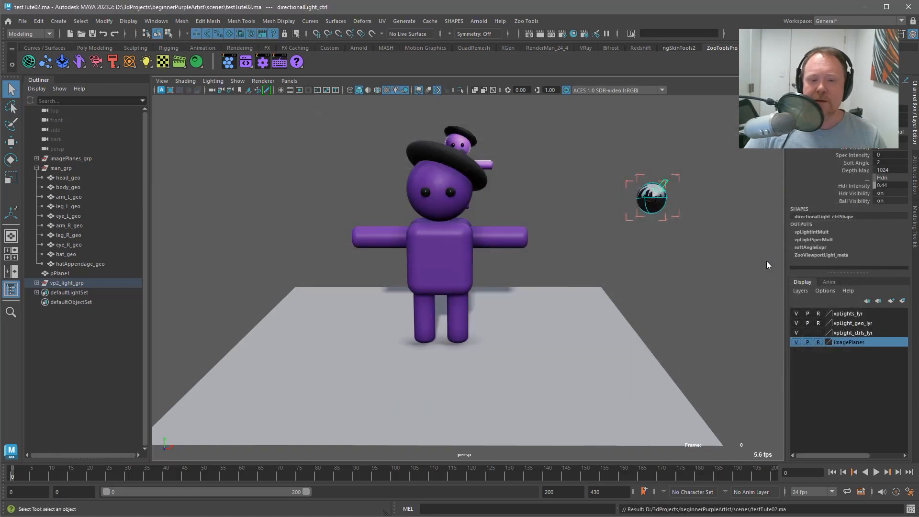
pyautogui.click(551, 144)
pyautogui.keyDown('alt'); pyautogui.moveTo(533, 196); pyautogui.dragTo(430, 210); pyautogui.keyUp('alt')
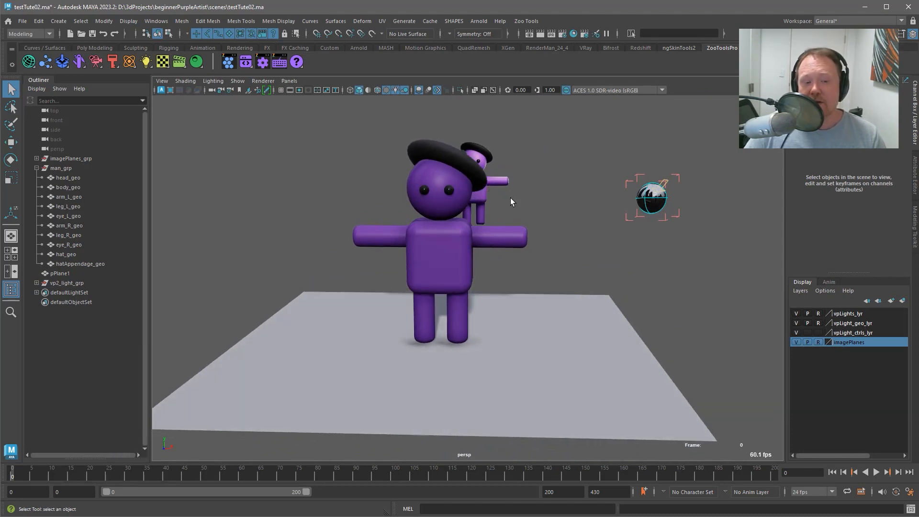
pyautogui.click(475, 239)
pyautogui.keyDown('alt'); pyautogui.moveTo(474, 239); pyautogui.dragTo(457, 230); pyautogui.keyUp('alt')
pyautogui.press('q')
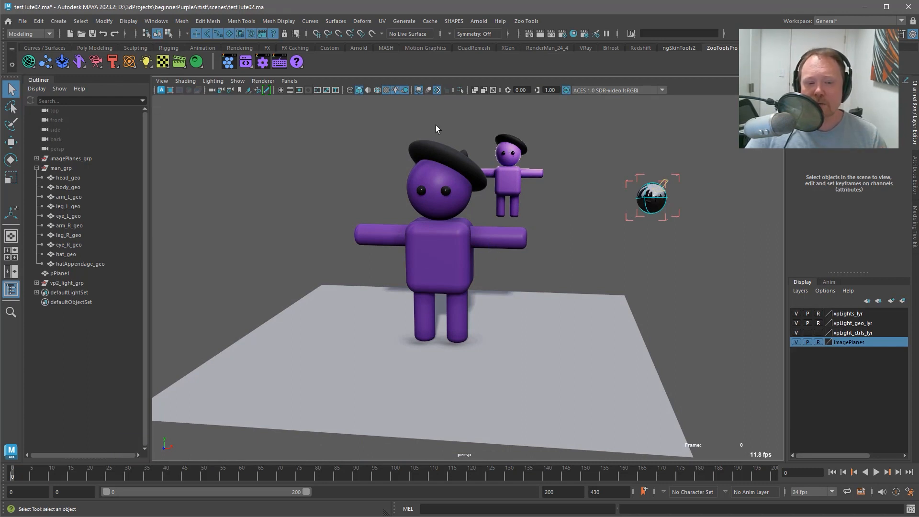
# Set the floor plane's scale to 1000 in X, Y and Z
pyautogui.click(574, 335)
pyautogui.keyDown('alt'); pyautogui.moveTo(574, 335); pyautogui.dragTo(529, 317, button='right'); pyautogui.keyUp('alt')
pyautogui.keyDown('alt'); pyautogui.moveTo(530, 318); pyautogui.dragTo(517, 318); pyautogui.keyUp('alt')
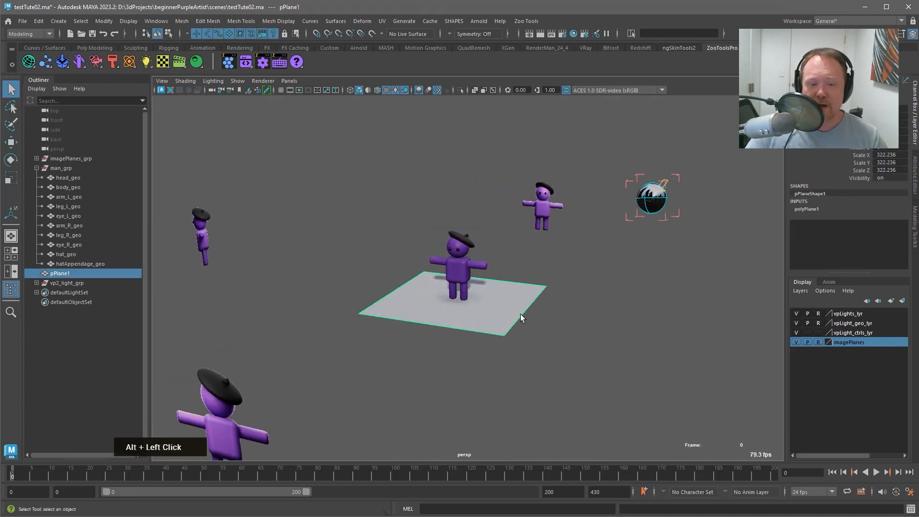
pyautogui.press('r')
pyautogui.moveTo(888, 154); pyautogui.dragTo(889, 171)
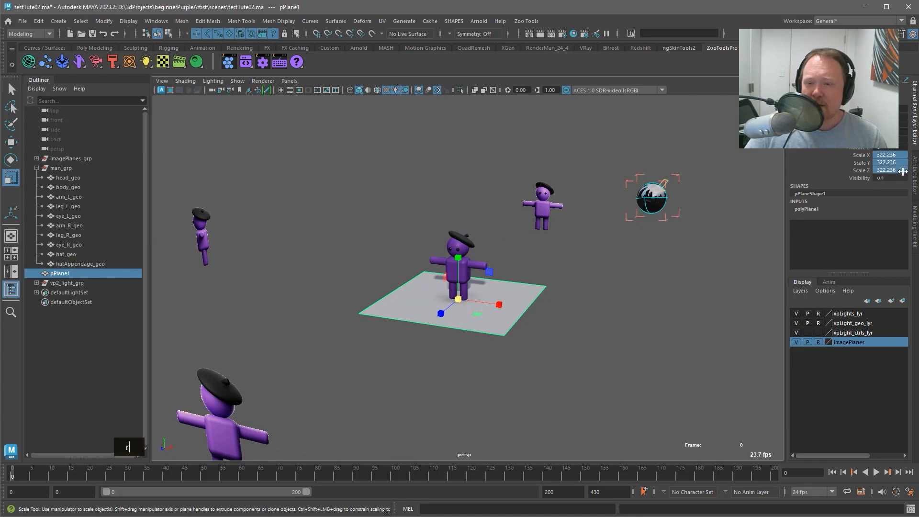
pyautogui.write('1000')
pyautogui.press('Return')
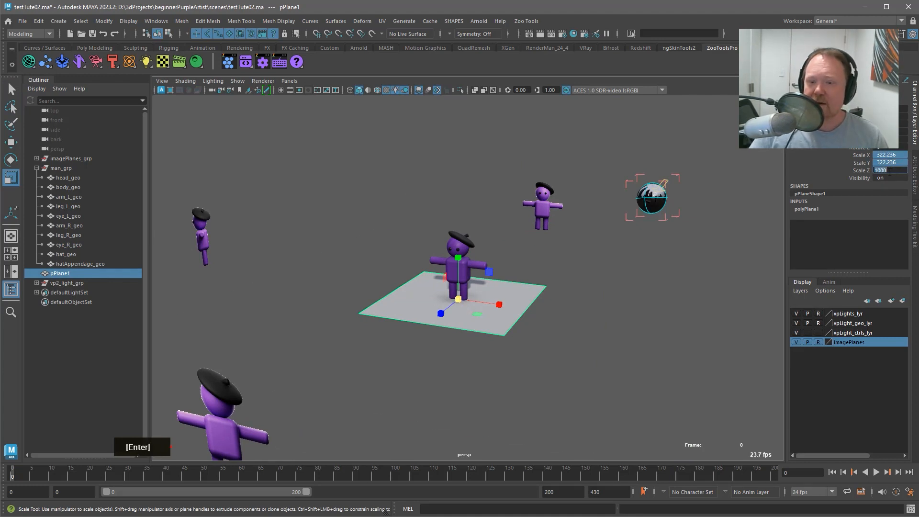
# Extrude the floor plane's edge behind the character straight up to form a backdrop wall
pyautogui.keyDown('alt'); pyautogui.moveTo(619, 322); pyautogui.dragTo(606, 322); pyautogui.keyUp('alt')
pyautogui.keyDown('alt'); pyautogui.moveTo(607, 322); pyautogui.dragTo(550, 298, button='middle'); pyautogui.keyUp('alt')
pyautogui.press('F10')
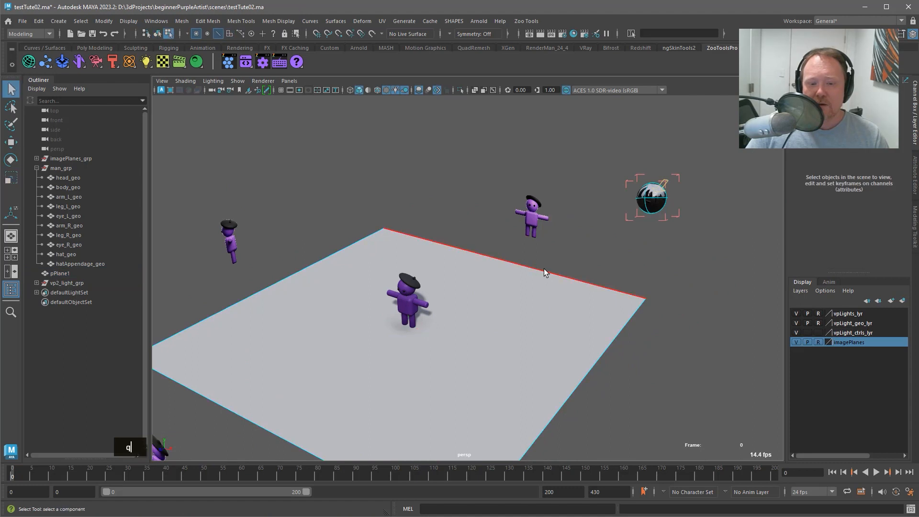
pyautogui.click(548, 268)
pyautogui.press('w')
pyautogui.keyDown('alt'); pyautogui.moveTo(548, 269); pyautogui.dragTo(522, 9); pyautogui.keyUp('alt')
pyautogui.keyDown('alt'); pyautogui.moveTo(486, 325); pyautogui.dragTo(440, 287, button='right'); pyautogui.keyUp('alt')
pyautogui.keyDown('alt'); pyautogui.moveTo(526, 177); pyautogui.dragTo(513, 217, button='middle'); pyautogui.keyUp('alt')
pyautogui.moveTo(506, 122); pyautogui.dragTo(507, 158)
pyautogui.keyDown('alt'); pyautogui.moveTo(513, 325); pyautogui.dragTo(554, 302, button='right'); pyautogui.keyUp('alt')
# Bevel the edge between floor and wall with fraction 0.5 and 10 segments, and return to object selection
pyautogui.click(554, 303)
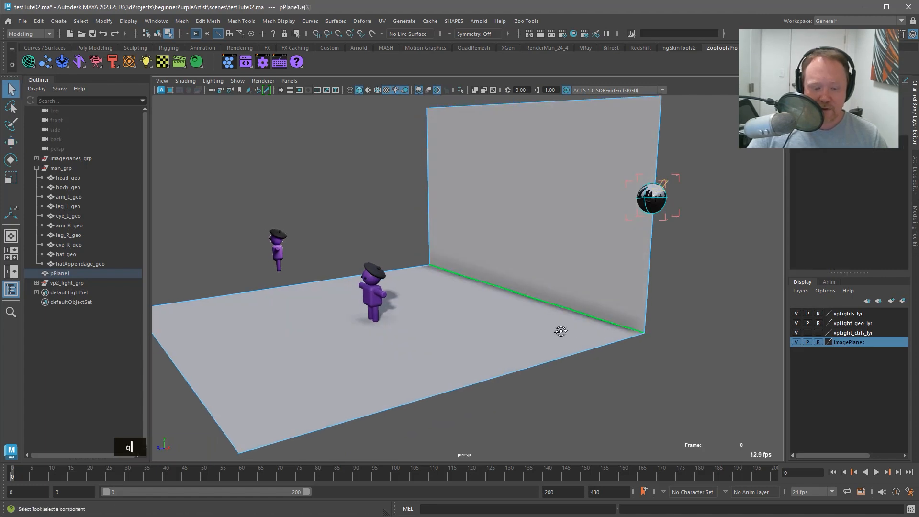
pyautogui.keyDown('alt'); pyautogui.moveTo(558, 329); pyautogui.dragTo(558, 332); pyautogui.keyUp('alt')
pyautogui.hotkey('ctrl', 'b')
pyautogui.keyDown('alt'); pyautogui.moveTo(550, 306); pyautogui.dragTo(507, 246, button='middle'); pyautogui.keyUp('alt')
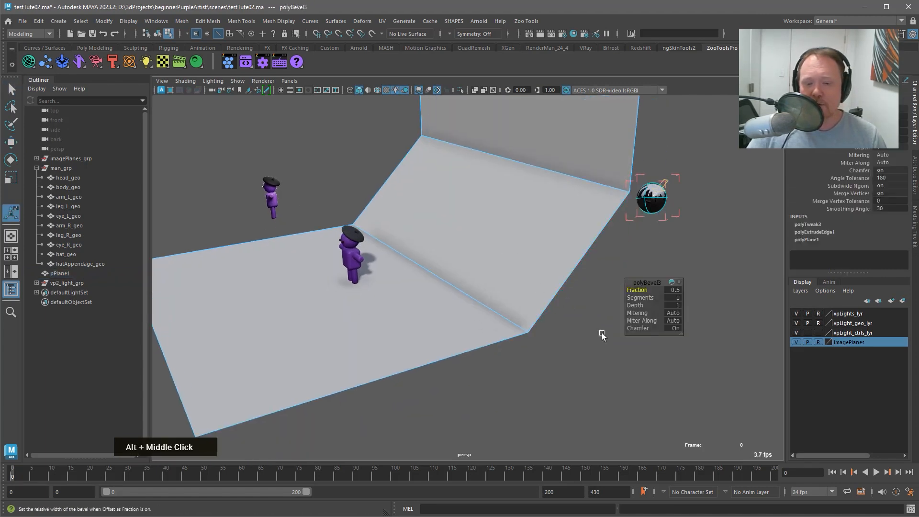
pyautogui.click(639, 297)
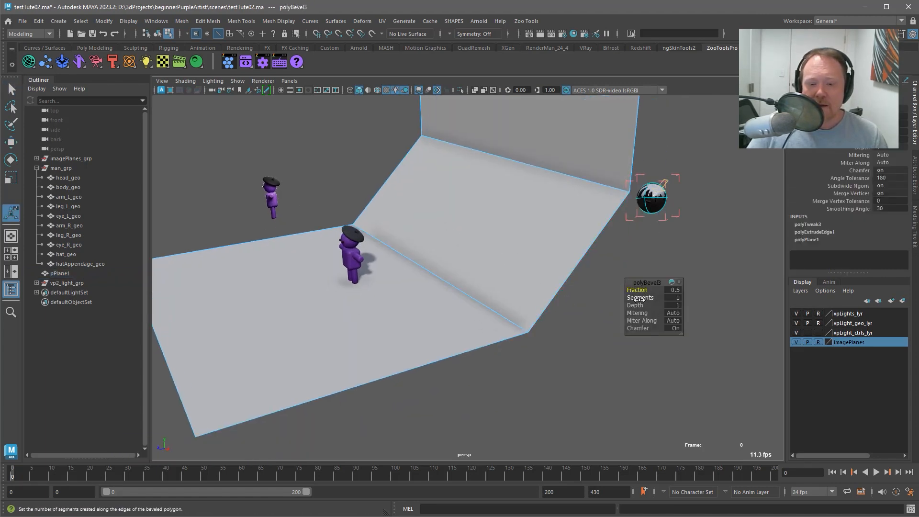
pyautogui.moveTo(639, 297); pyautogui.dragTo(687, 298, button='middle')
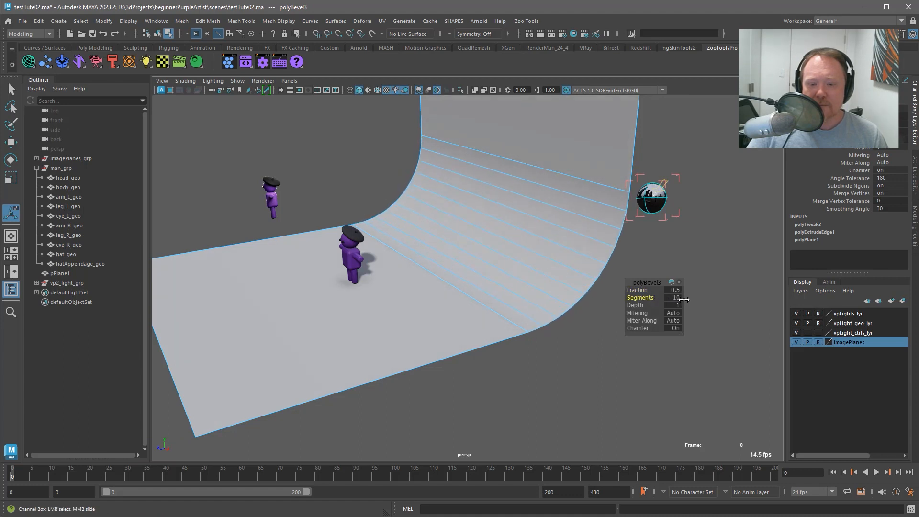
pyautogui.keyDown('alt'); pyautogui.moveTo(523, 252); pyautogui.dragTo(520, 256, button='middle'); pyautogui.keyUp('alt')
pyautogui.press('F8')
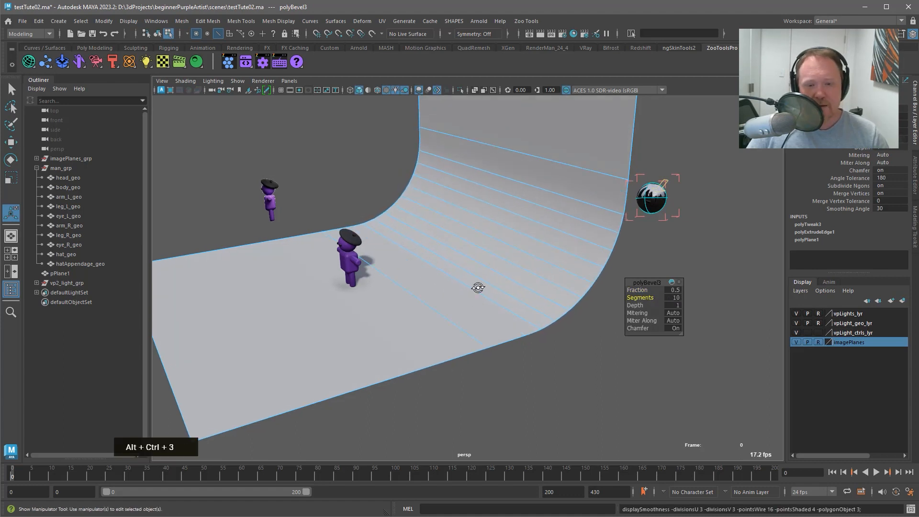
pyautogui.press('q')
pyautogui.keyDown('alt'); pyautogui.moveTo(492, 199); pyautogui.dragTo(417, 208); pyautogui.keyUp('alt')
pyautogui.hotkey('alt', 'q')
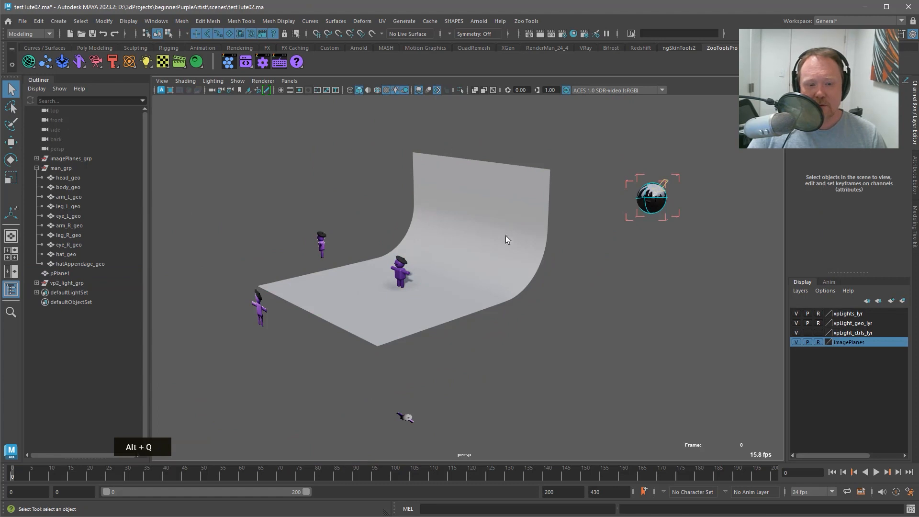
# Widen the backdrop slightly along X to a scale of about 1044
pyautogui.keyDown('alt'); pyautogui.moveTo(538, 329); pyautogui.dragTo(622, 328, button='right'); pyautogui.keyUp('alt')
pyautogui.keyDown('alt'); pyautogui.moveTo(382, 296); pyautogui.dragTo(437, 305); pyautogui.keyUp('alt')
pyautogui.click(519, 236)
pyautogui.keyDown('alt'); pyautogui.moveTo(519, 235); pyautogui.dragTo(464, 291); pyautogui.keyUp('alt')
pyautogui.press('r')
pyautogui.moveTo(409, 324); pyautogui.dragTo(408, 326)
pyautogui.keyDown('alt'); pyautogui.moveTo(541, 180); pyautogui.dragTo(546, 197, button='middle'); pyautogui.keyUp('alt')
pyautogui.keyDown('alt'); pyautogui.moveTo(545, 197); pyautogui.dragTo(467, 201, button='right'); pyautogui.keyUp('alt')
pyautogui.keyDown('alt'); pyautogui.moveTo(467, 201); pyautogui.dragTo(506, 223, button='middle'); pyautogui.keyUp('alt')
pyautogui.hotkey('alt', 'q')
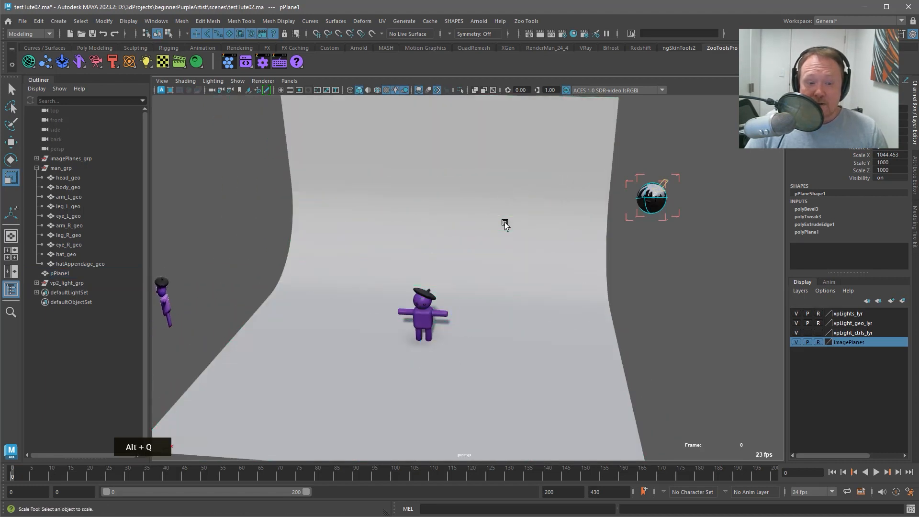
# Rename the backdrop plane as ground_geo
pyautogui.press('q')
pyautogui.moveTo(483, 166); pyautogui.dragTo(644, 277)
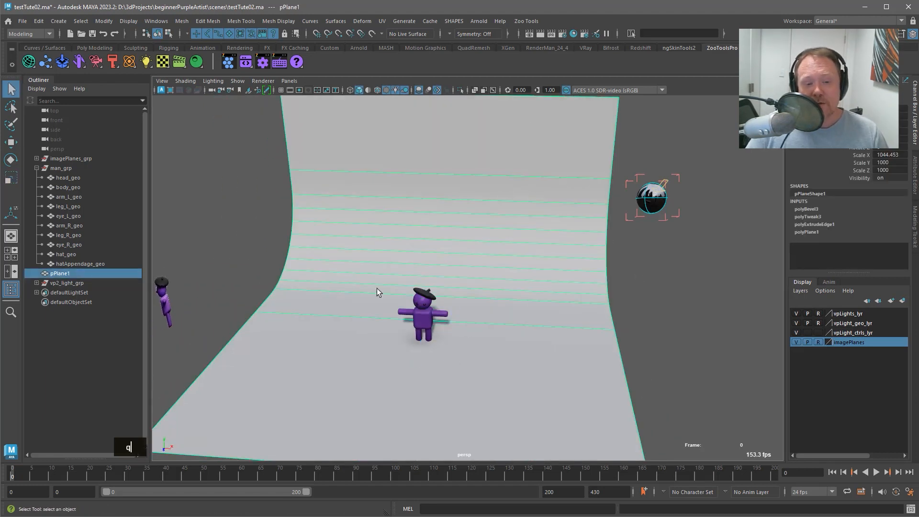
pyautogui.keyDown('alt'); pyautogui.moveTo(302, 255); pyautogui.dragTo(281, 239); pyautogui.keyUp('alt')
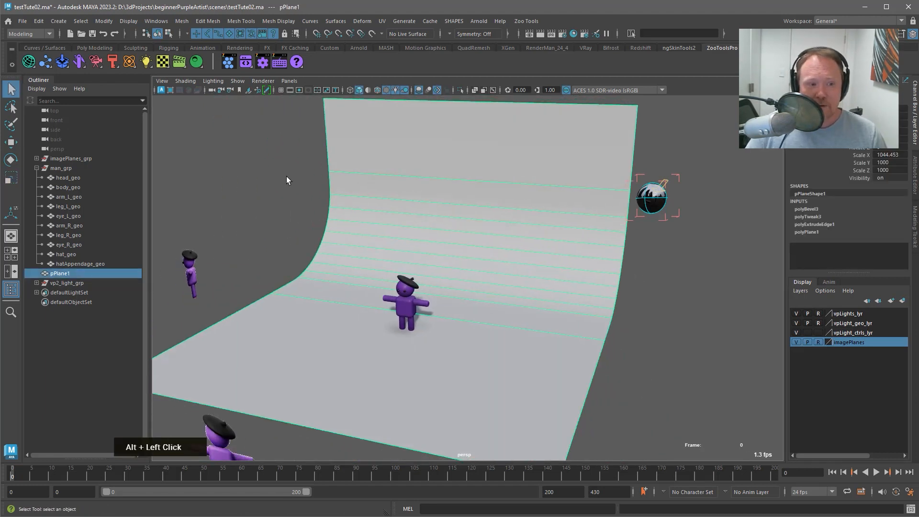
pyautogui.doubleClick(79, 274)
pyautogui.write('ground')
pyautogui.press('Return')
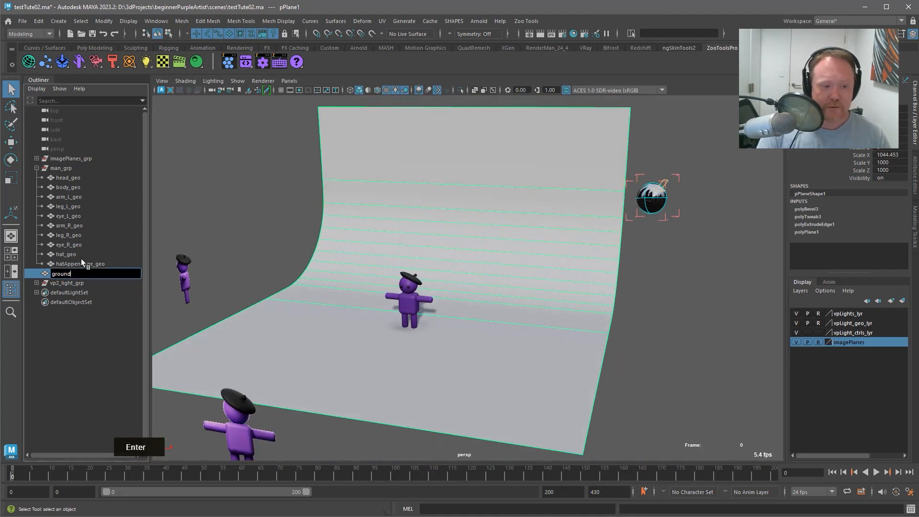
pyautogui.doubleClick(71, 272)
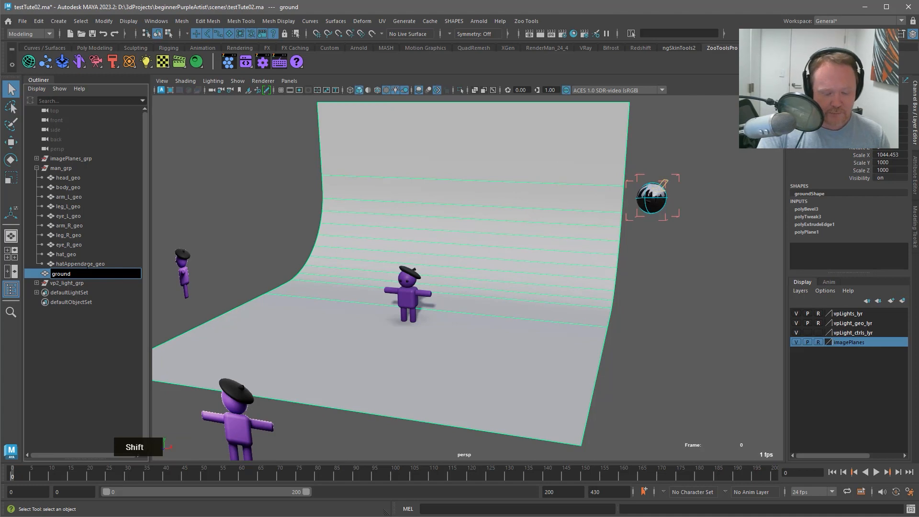
pyautogui.write('_ge')
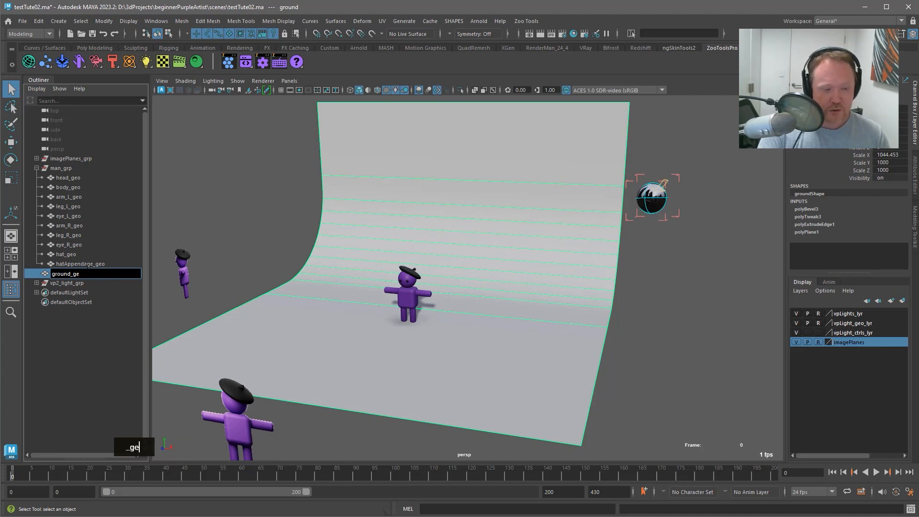
pyautogui.write('o')
pyautogui.press('Return')
# Create a standardSurface shader for the ground backdrop with the Shader Manager, and close the manager
pyautogui.keyDown('alt'); pyautogui.moveTo(172, 300); pyautogui.dragTo(170, 312, button='middle'); pyautogui.keyUp('alt')
pyautogui.click(197, 62)
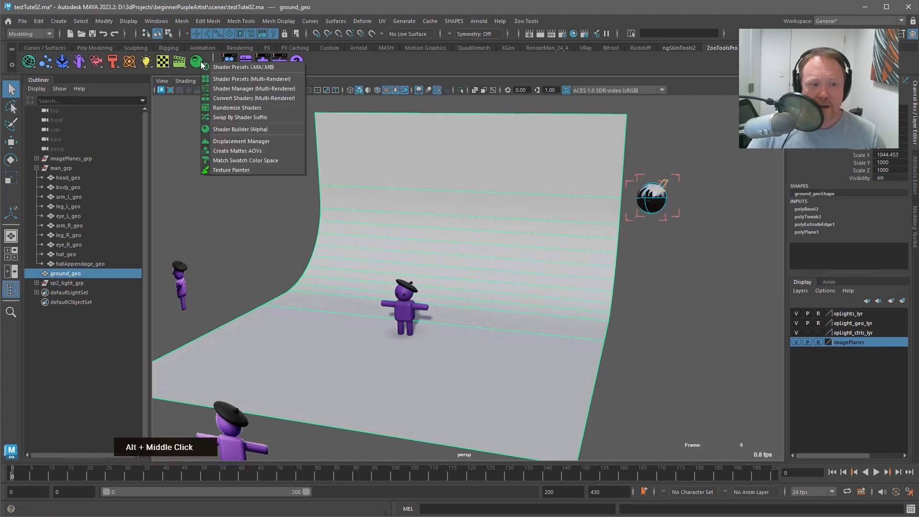
pyautogui.click(240, 88)
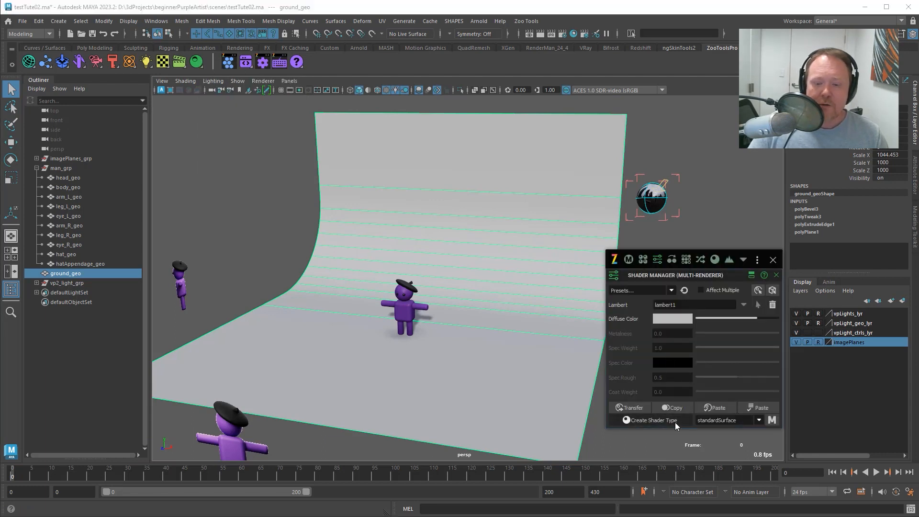
pyautogui.click(674, 422)
pyautogui.keyDown('alt'); pyautogui.moveTo(498, 408); pyautogui.dragTo(469, 318, button='middle'); pyautogui.keyUp('alt')
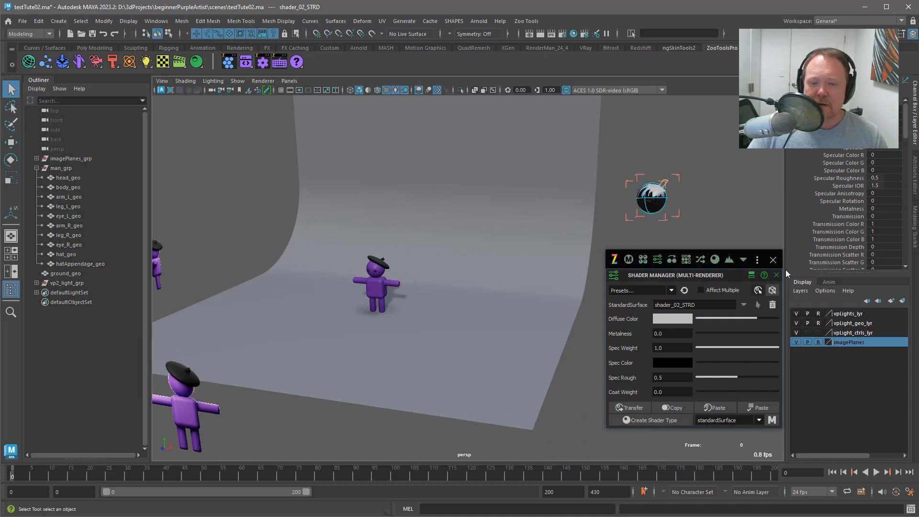
pyautogui.click(773, 259)
# Hide the vpLight_ctrls_lyr, vpLight_geo_lyr and imagePlanes display layers and frame the character from the front
pyautogui.keyDown('alt'); pyautogui.moveTo(475, 232); pyautogui.dragTo(584, 258, button='right'); pyautogui.keyUp('alt')
pyautogui.keyDown('alt'); pyautogui.moveTo(585, 259); pyautogui.dragTo(553, 270); pyautogui.keyUp('alt')
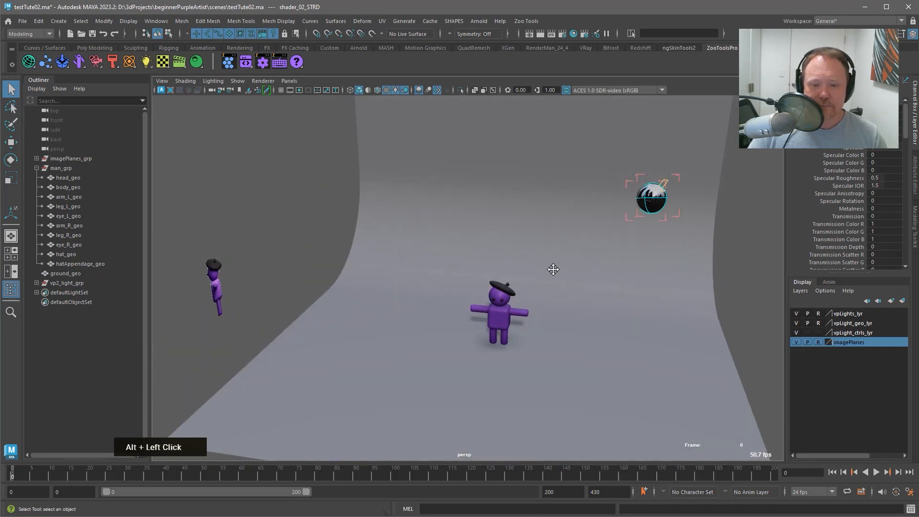
pyautogui.keyDown('alt'); pyautogui.moveTo(553, 270); pyautogui.dragTo(511, 240, button='right'); pyautogui.keyUp('alt')
pyautogui.keyDown('alt'); pyautogui.moveTo(510, 239); pyautogui.dragTo(526, 240); pyautogui.keyUp('alt')
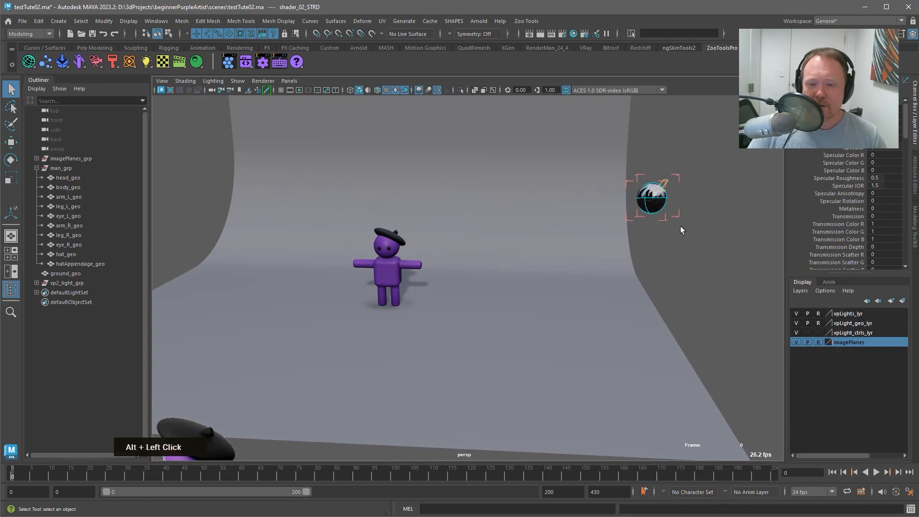
pyautogui.click(795, 332)
pyautogui.click(796, 322)
pyautogui.keyDown('alt'); pyautogui.moveTo(689, 268); pyautogui.dragTo(652, 266, button='middle'); pyautogui.keyUp('alt')
pyautogui.keyDown('alt'); pyautogui.moveTo(653, 270); pyautogui.dragTo(607, 267); pyautogui.keyUp('alt')
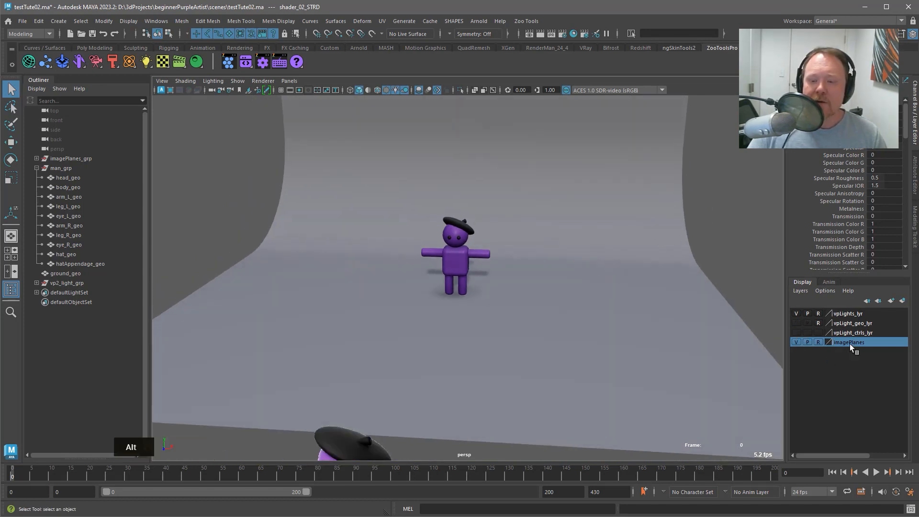
pyautogui.keyDown('alt'); pyautogui.moveTo(369, 389); pyautogui.dragTo(241, 258, button='right'); pyautogui.keyUp('alt')
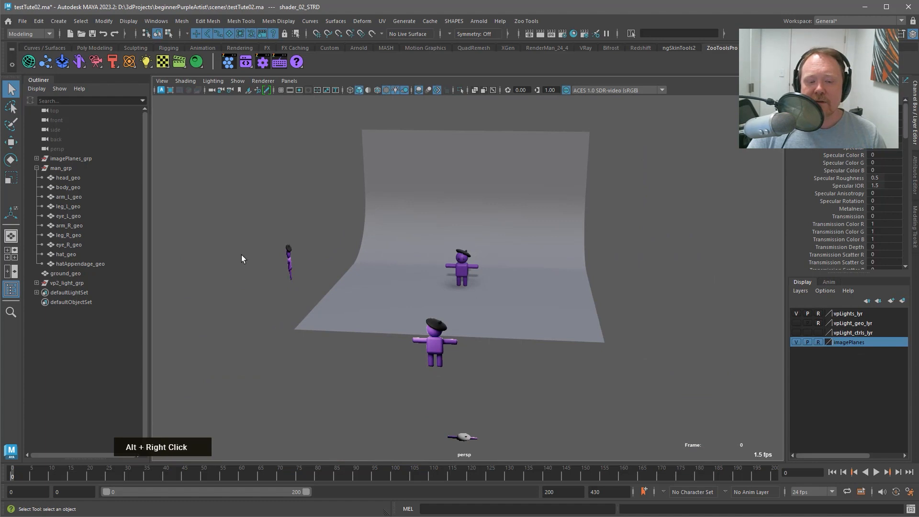
pyautogui.click(796, 341)
pyautogui.keyDown('alt'); pyautogui.moveTo(658, 361); pyautogui.dragTo(564, 344); pyautogui.keyUp('alt')
pyautogui.keyDown('alt'); pyautogui.moveTo(564, 345); pyautogui.dragTo(746, 330, button='right'); pyautogui.keyUp('alt')
pyautogui.keyDown('alt'); pyautogui.moveTo(746, 330); pyautogui.dragTo(672, 397, button='middle'); pyautogui.keyUp('alt')
pyautogui.keyDown('alt'); pyautogui.moveTo(539, 266); pyautogui.dragTo(526, 282); pyautogui.keyUp('alt')
pyautogui.keyDown('alt'); pyautogui.moveTo(526, 282); pyautogui.dragTo(507, 266, button='middle'); pyautogui.keyUp('alt')
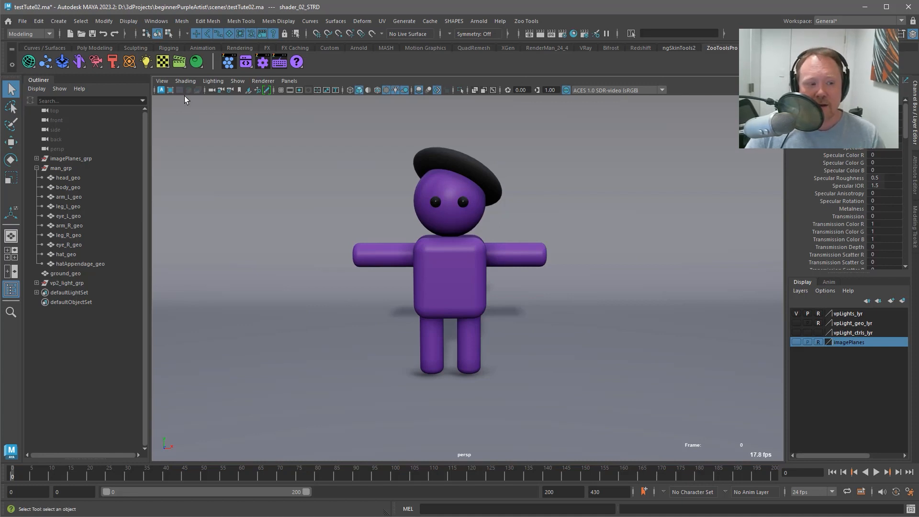
# Delete the viewport light setup with the Fix Viewport tool and close the tool
pyautogui.click(146, 61)
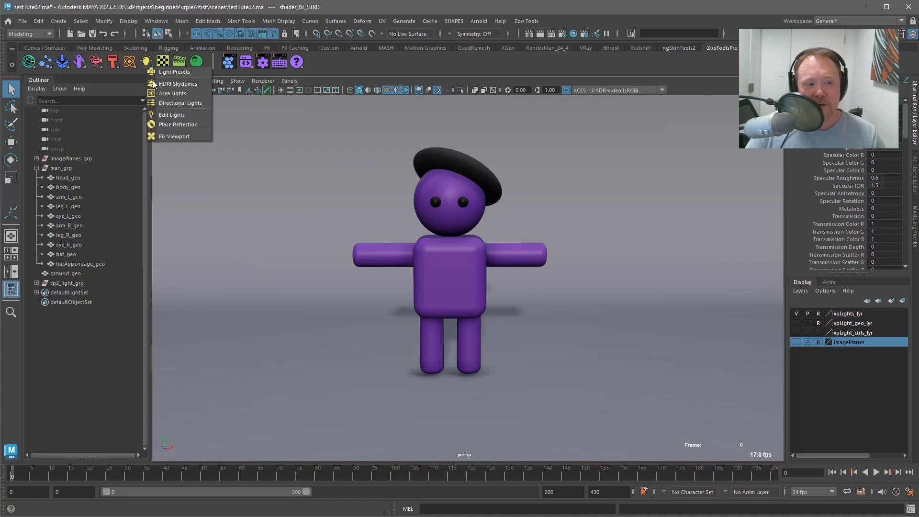
pyautogui.click(175, 135)
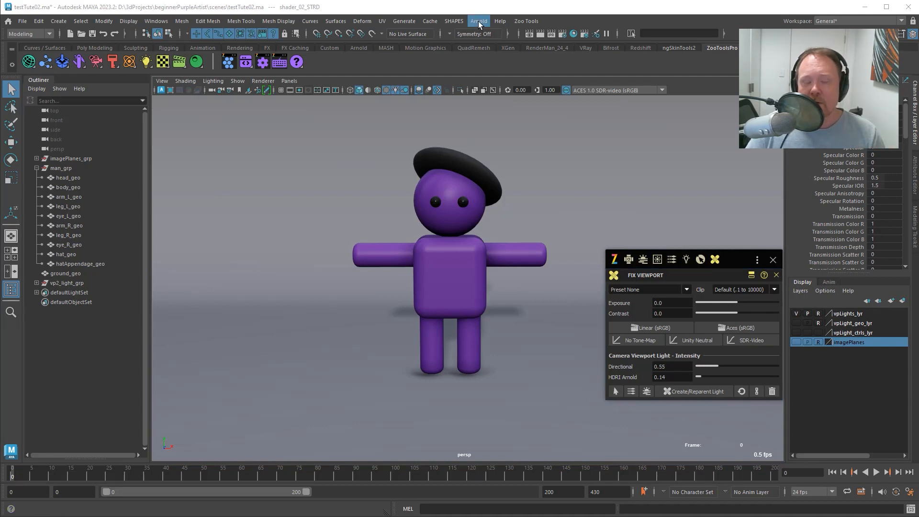
pyautogui.click(771, 390)
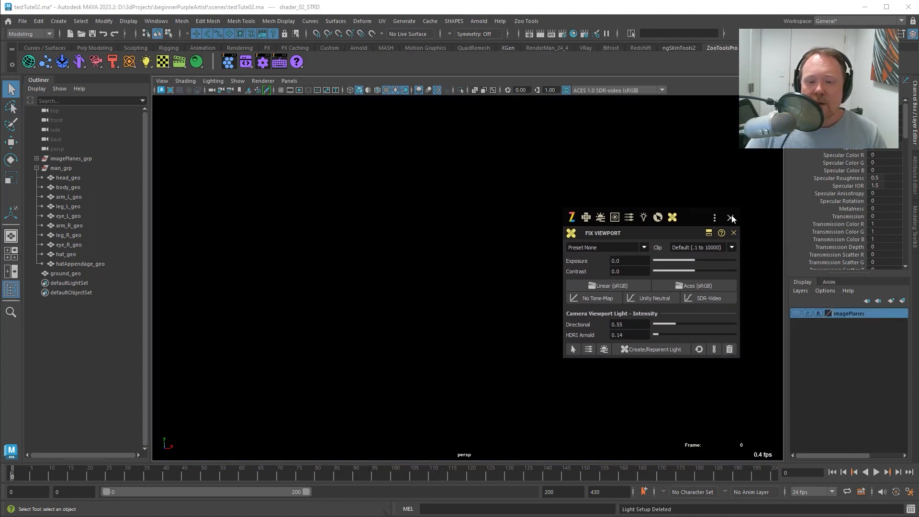
pyautogui.click(730, 218)
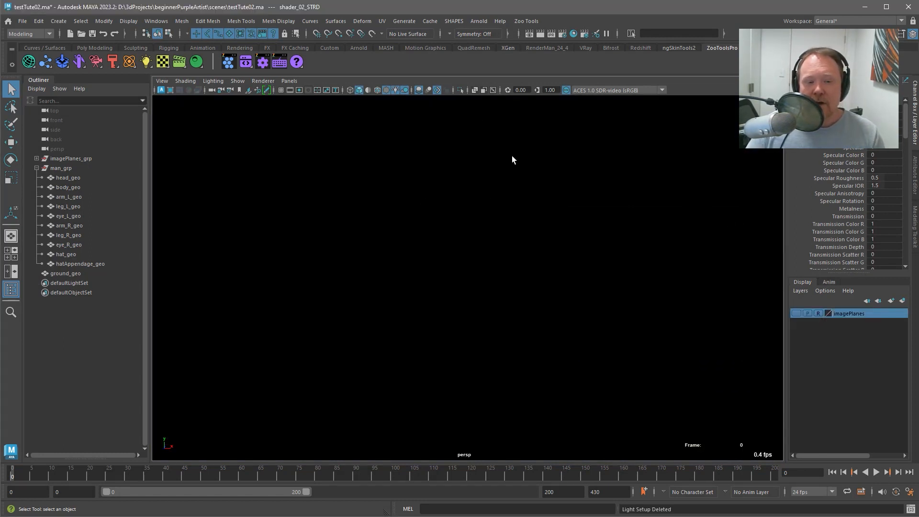
# Toggle the viewport between default lighting and all scene lights to compare the character's shading, leaving scene lights on
pyautogui.click(395, 91)
pyautogui.click(395, 91)
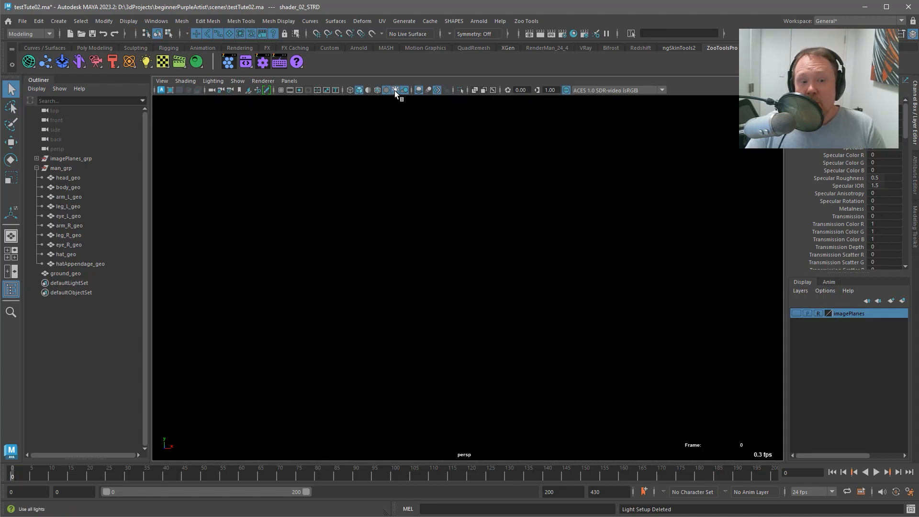
pyautogui.click(394, 90)
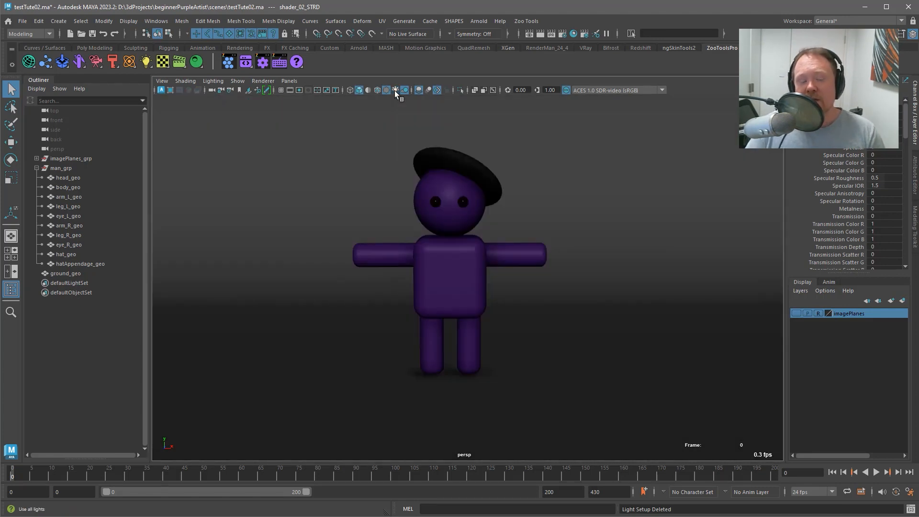
pyautogui.click(394, 90)
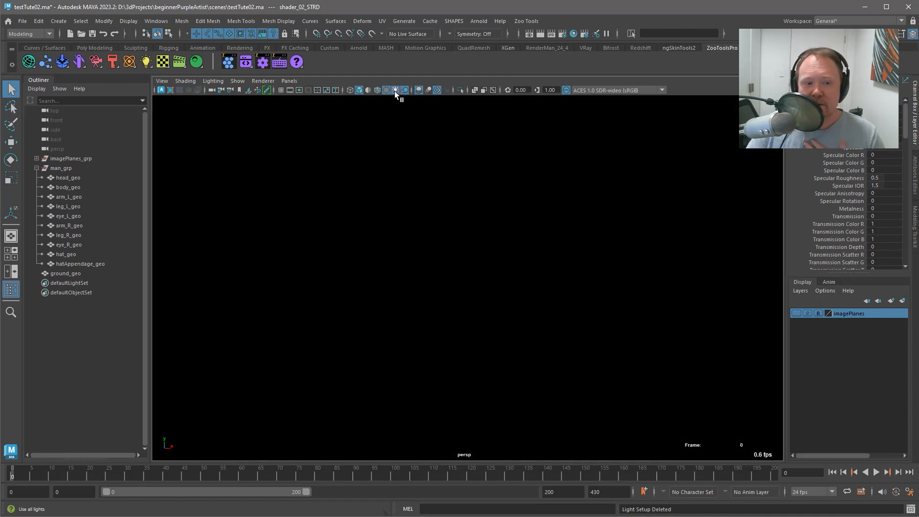
pyautogui.click(395, 90)
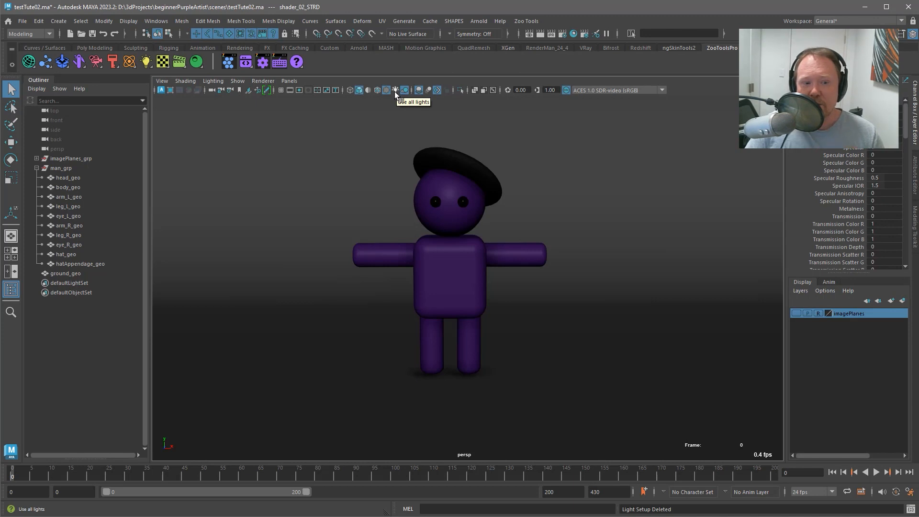
pyautogui.click(394, 90)
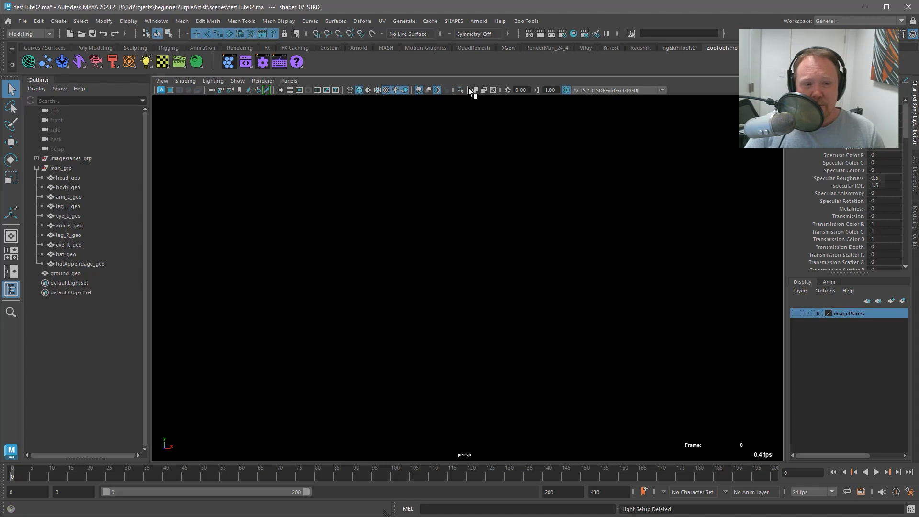
# Light the scene with the assetDefault preset from the Zoo Tools Light Presets tool
pyautogui.click(146, 64)
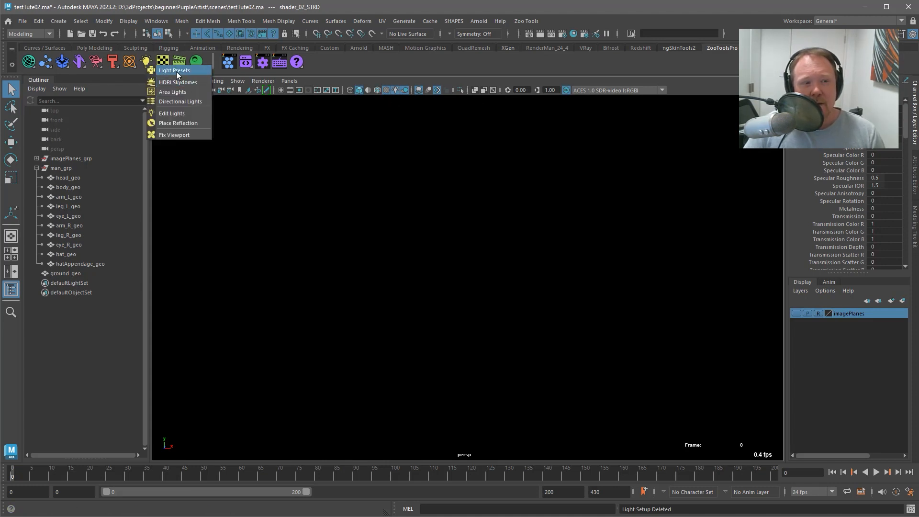
pyautogui.click(176, 71)
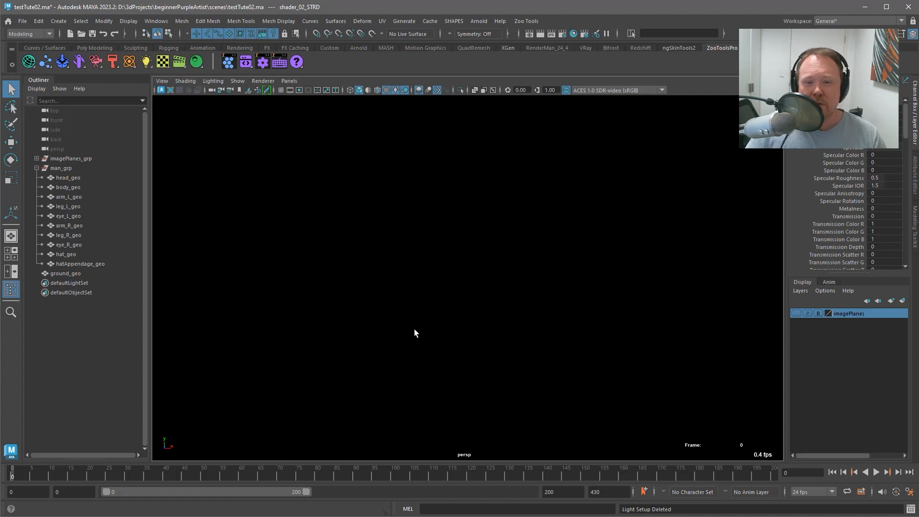
pyautogui.moveTo(703, 222); pyautogui.dragTo(730, 63)
pyautogui.doubleClick(616, 128)
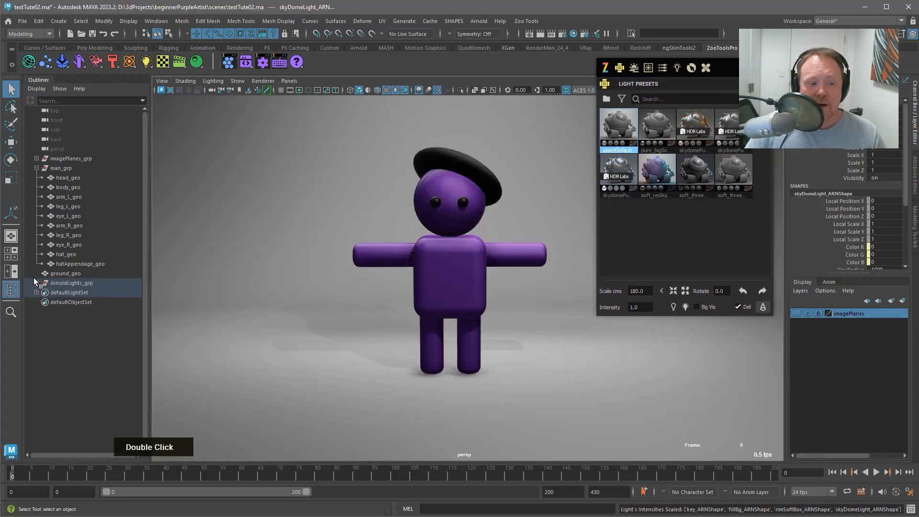
# Expand ArnoldLights_grp and examine its area lights and sky dome around the backdrop and character
pyautogui.click(37, 283)
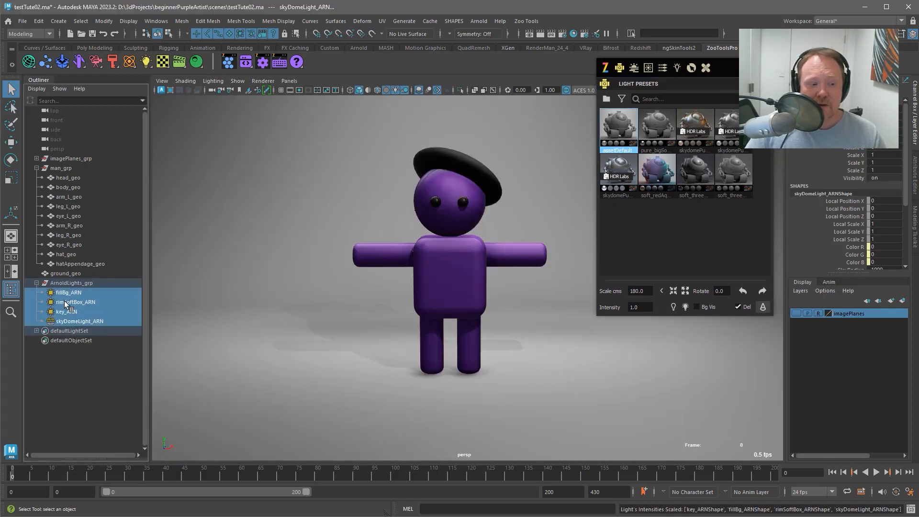
pyautogui.click(74, 301)
pyautogui.click(72, 312)
pyautogui.click(72, 321)
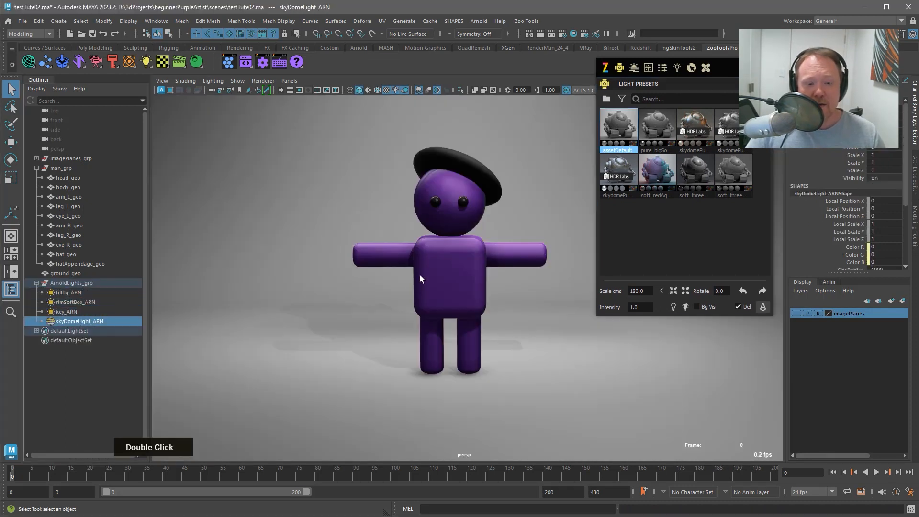
pyautogui.middleClick(429, 257)
pyautogui.keyDown('alt'); pyautogui.moveTo(458, 315); pyautogui.dragTo(486, 289, button='right'); pyautogui.keyUp('alt')
pyautogui.keyDown('alt'); pyautogui.moveTo(486, 288); pyautogui.dragTo(358, 287); pyautogui.keyUp('alt')
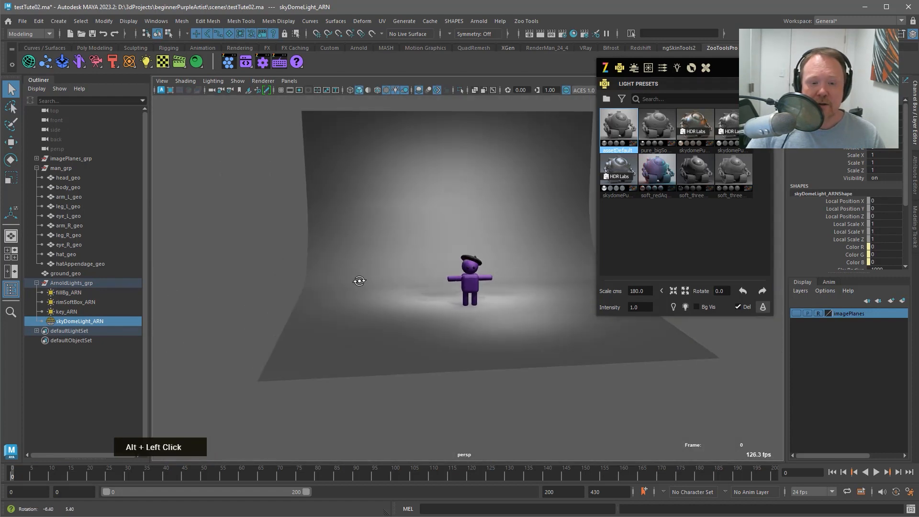
pyautogui.keyDown('alt'); pyautogui.moveTo(359, 287); pyautogui.dragTo(377, 280, button='middle'); pyautogui.keyUp('alt')
pyautogui.moveTo(447, 239); pyautogui.dragTo(421, 240)
pyautogui.keyDown('alt'); pyautogui.moveTo(421, 241); pyautogui.dragTo(432, 259, button='right'); pyautogui.keyUp('alt')
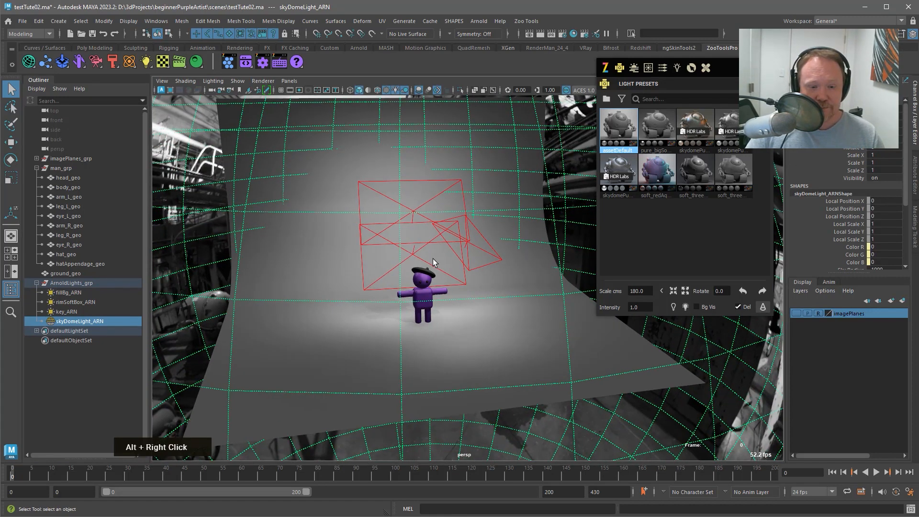
pyautogui.keyDown('alt'); pyautogui.moveTo(432, 259); pyautogui.dragTo(390, 263, button='middle'); pyautogui.keyUp('alt')
pyautogui.keyDown('alt'); pyautogui.moveTo(389, 263); pyautogui.dragTo(500, 273); pyautogui.keyUp('alt')
pyautogui.press('q')
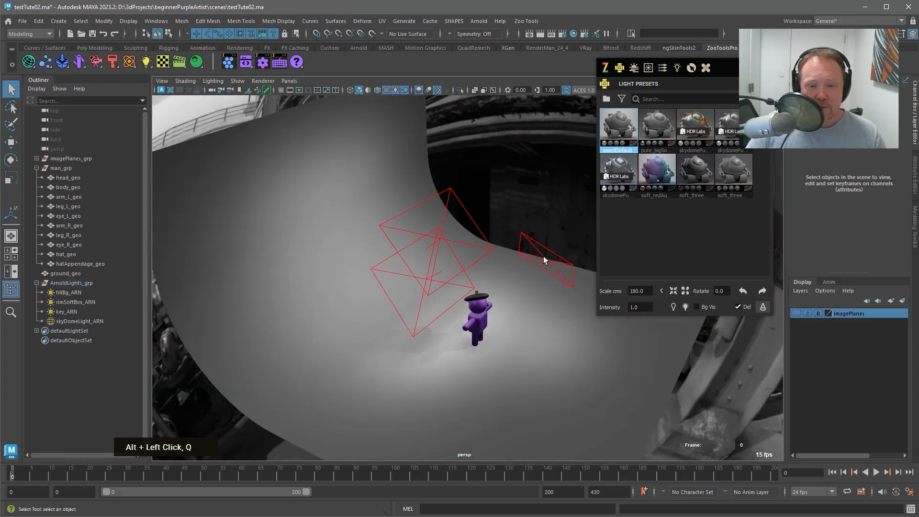
# Select the fill, rim and key area lights in the viewport and examine their placement around the character
pyautogui.click(544, 257)
pyautogui.click(443, 223)
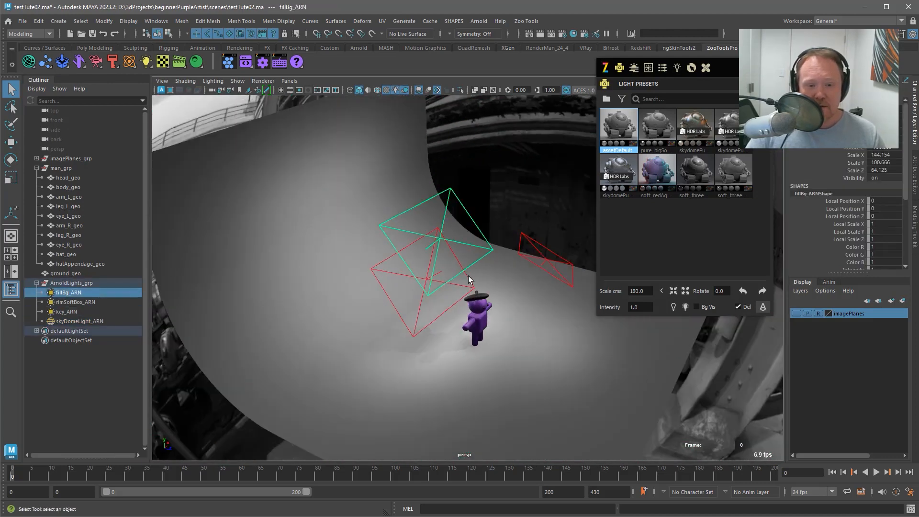
pyautogui.click(468, 276)
pyautogui.keyDown('alt'); pyautogui.moveTo(468, 275); pyautogui.dragTo(487, 265); pyautogui.keyUp('alt')
pyautogui.keyDown('alt'); pyautogui.moveTo(536, 219); pyautogui.dragTo(497, 225, button='right'); pyautogui.keyUp('alt')
pyautogui.keyDown('alt'); pyautogui.moveTo(498, 225); pyautogui.dragTo(398, 231, button='middle'); pyautogui.keyUp('alt')
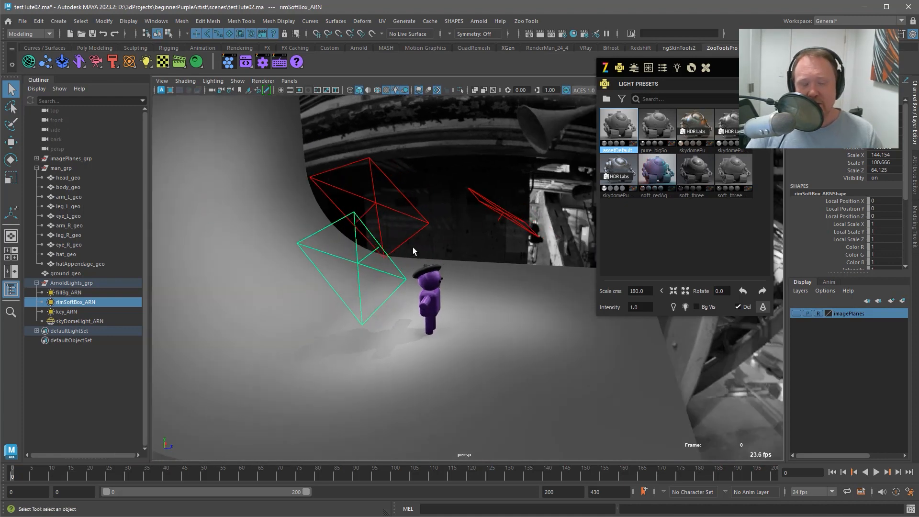
pyautogui.click(490, 205)
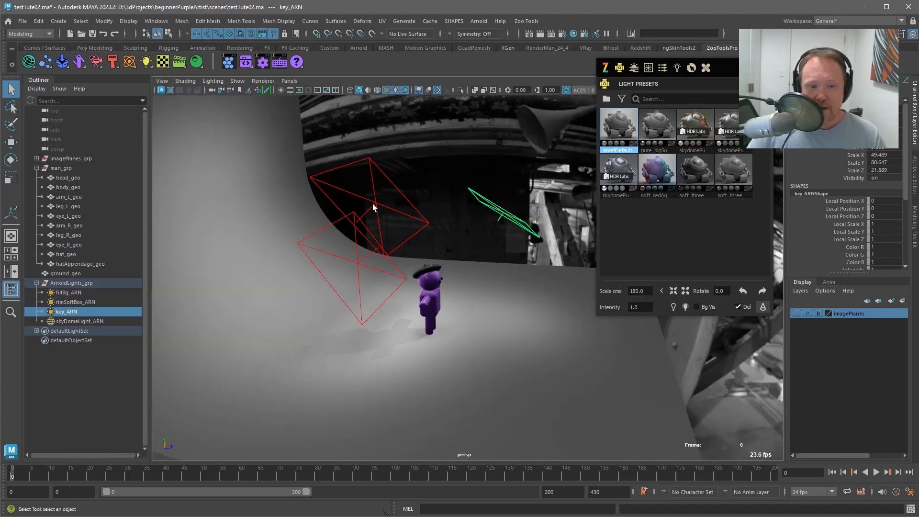
pyautogui.click(372, 203)
pyautogui.click(352, 250)
pyautogui.click(506, 214)
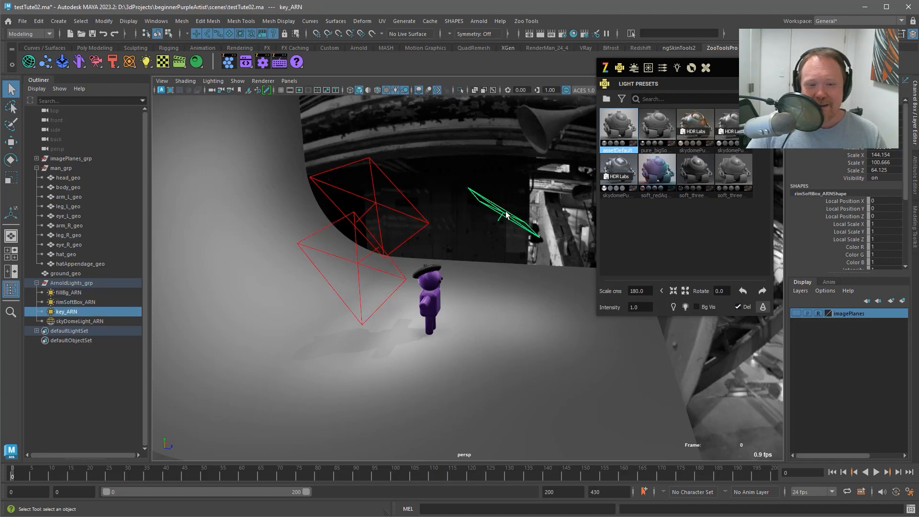
pyautogui.keyDown('alt'); pyautogui.moveTo(506, 214); pyautogui.dragTo(493, 239, button='middle'); pyautogui.keyUp('alt')
pyautogui.keyDown('alt'); pyautogui.moveTo(493, 240); pyautogui.dragTo(372, 277); pyautogui.keyUp('alt')
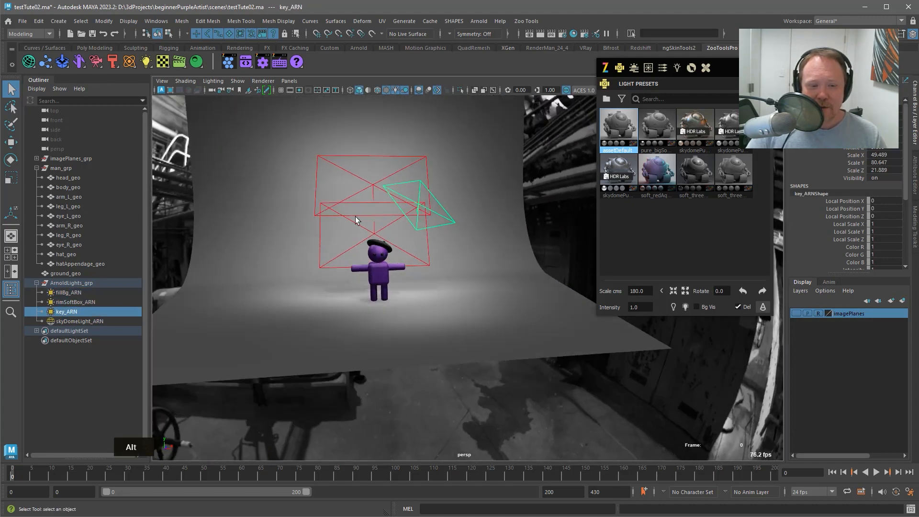
# Examine the lit character up close from the front
pyautogui.keyDown('alt'); pyautogui.moveTo(355, 216); pyautogui.dragTo(607, 486, button='right'); pyautogui.keyUp('alt')
pyautogui.keyDown('alt'); pyautogui.moveTo(607, 486); pyautogui.dragTo(474, 361, button='middle'); pyautogui.keyUp('alt')
pyautogui.keyDown('alt'); pyautogui.moveTo(475, 360); pyautogui.dragTo(512, 318); pyautogui.keyUp('alt')
pyautogui.keyDown('alt'); pyautogui.moveTo(512, 318); pyautogui.dragTo(435, 294, button='middle'); pyautogui.keyUp('alt')
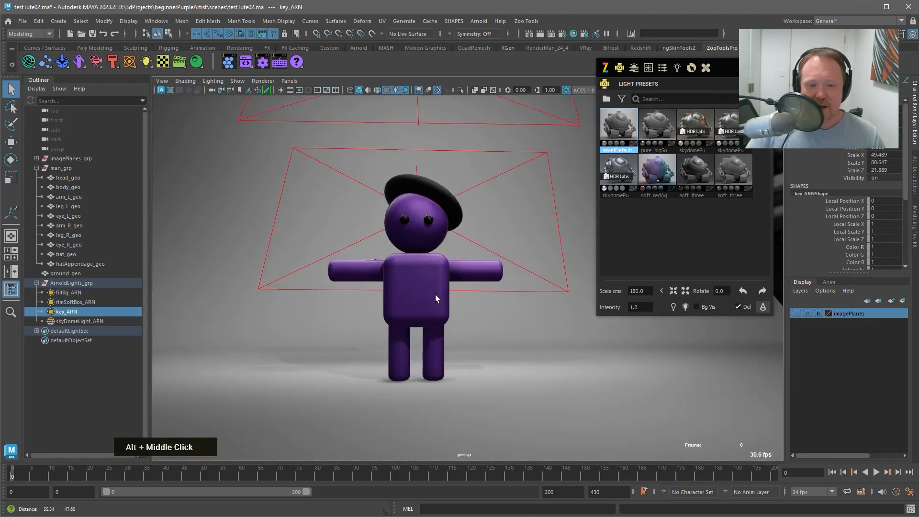
pyautogui.scroll(2, 435, 294)
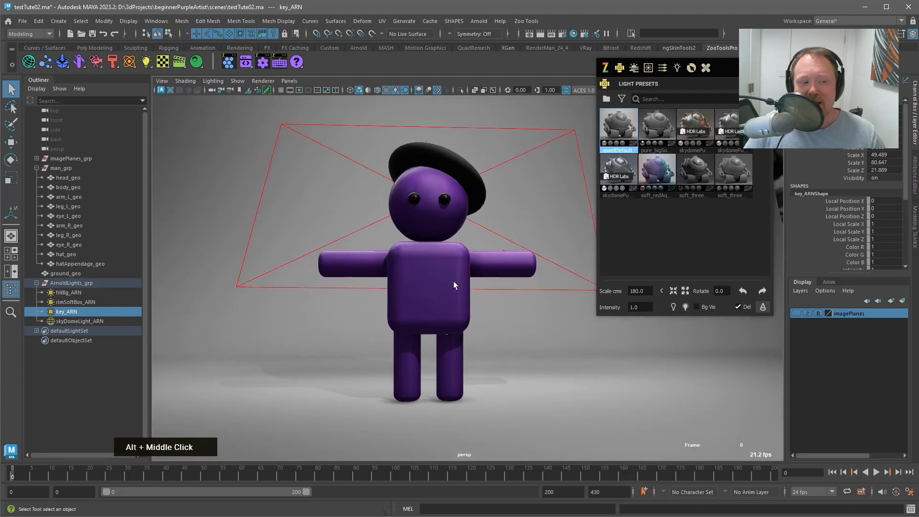
pyautogui.keyDown('alt'); pyautogui.moveTo(460, 255); pyautogui.dragTo(431, 260, button='right'); pyautogui.keyUp('alt')
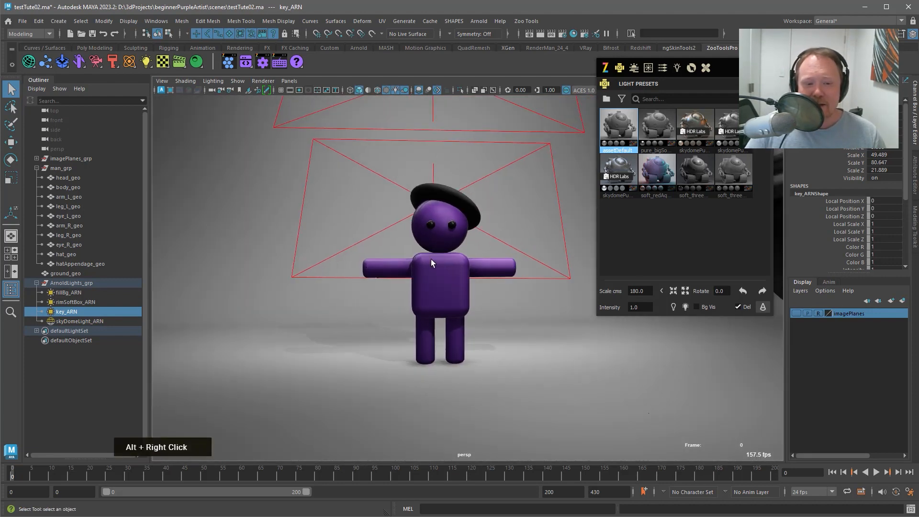
pyautogui.keyDown('alt'); pyautogui.moveTo(431, 259); pyautogui.dragTo(432, 263); pyautogui.keyUp('alt')
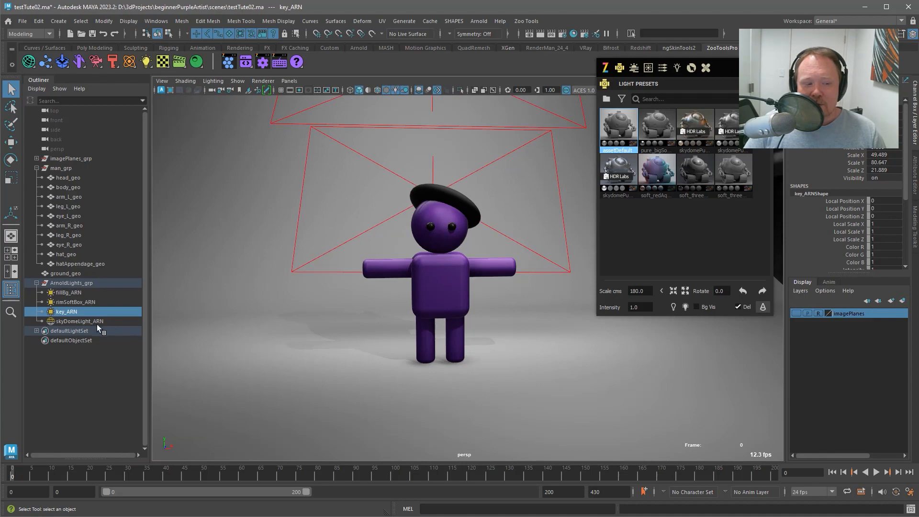
# Select skyDomeLight_ARN and examine its environment image behind the character from the side and front
pyautogui.click(77, 321)
pyautogui.keyDown('alt'); pyautogui.moveTo(175, 322); pyautogui.dragTo(379, 283); pyautogui.keyUp('alt')
pyautogui.keyDown('alt'); pyautogui.moveTo(379, 283); pyautogui.dragTo(457, 134, button='middle'); pyautogui.keyUp('alt')
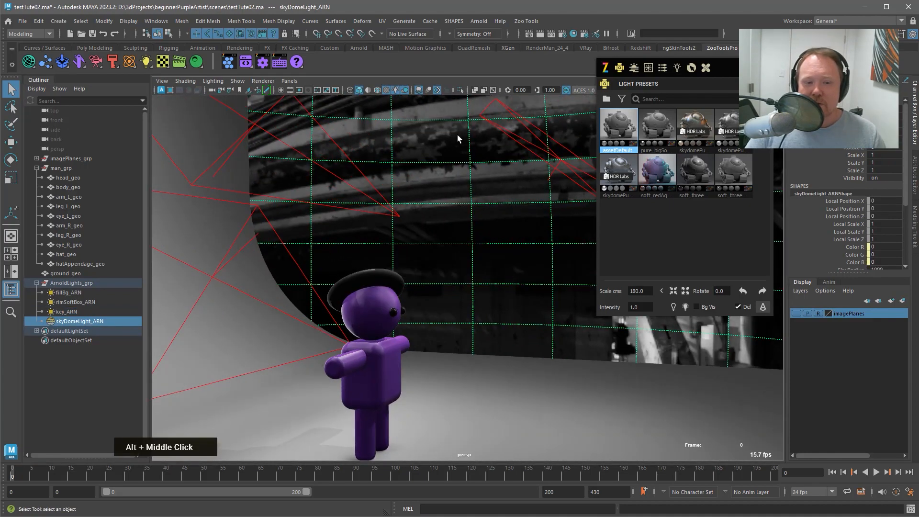
pyautogui.keyDown('alt'); pyautogui.moveTo(575, 181); pyautogui.dragTo(266, 248); pyautogui.keyUp('alt')
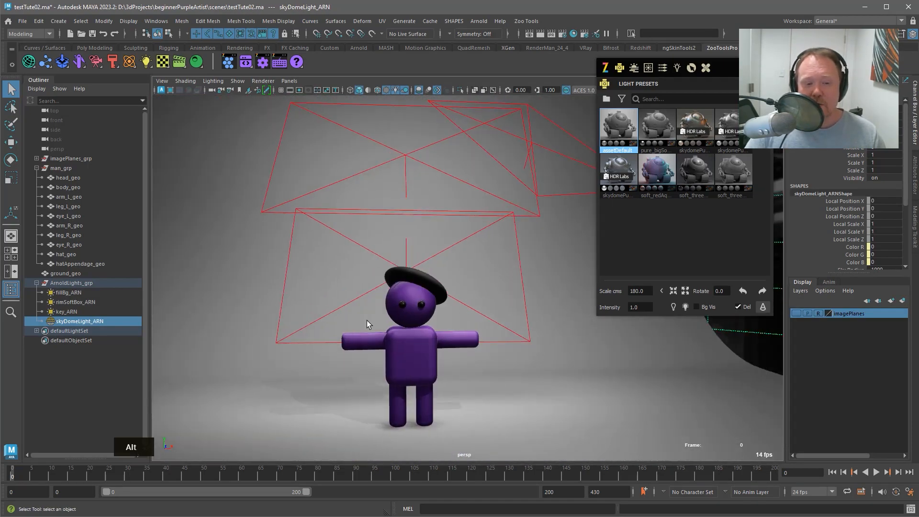
pyautogui.keyDown('alt'); pyautogui.moveTo(441, 306); pyautogui.dragTo(531, 300); pyautogui.keyUp('alt')
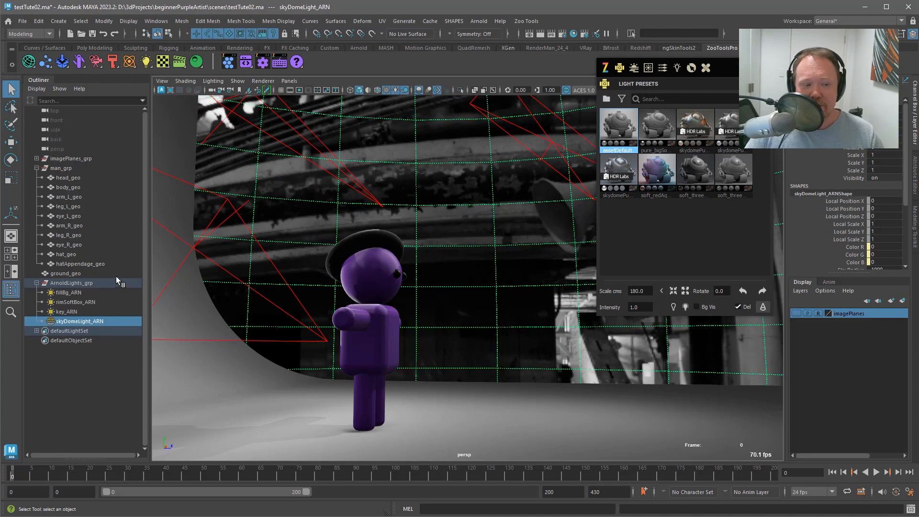
# Select and collapse ArnoldLights_grp, return to the character's front view, and minimise the Light Presets window
pyautogui.click(46, 283)
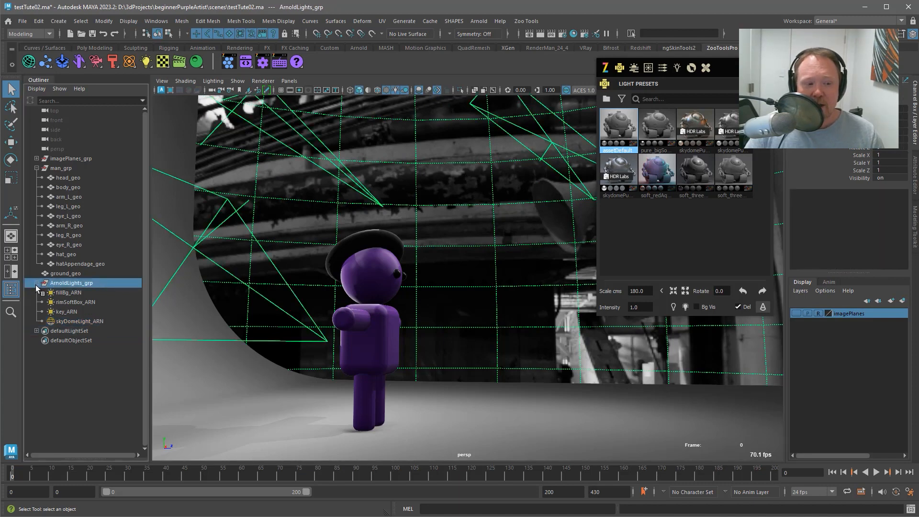
pyautogui.click(37, 283)
pyautogui.keyDown('alt'); pyautogui.moveTo(230, 287); pyautogui.dragTo(293, 293); pyautogui.keyUp('alt')
pyautogui.keyDown('alt'); pyautogui.moveTo(293, 293); pyautogui.dragTo(390, 277, button='right'); pyautogui.keyUp('alt')
pyautogui.keyDown('alt'); pyautogui.moveTo(389, 277); pyautogui.dragTo(447, 268, button='middle'); pyautogui.keyUp('alt')
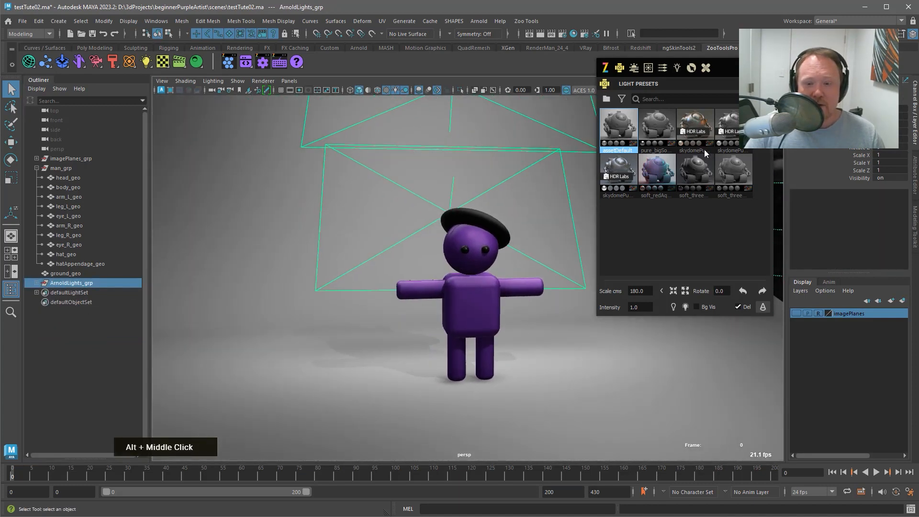
pyautogui.doubleClick(728, 62)
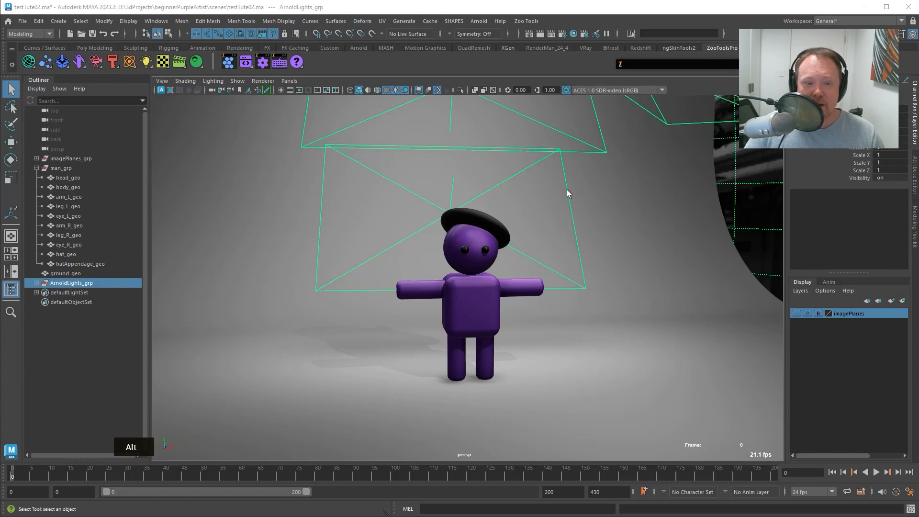
# Reframe the character from the front and start a live Arnold render in the perspective viewport
pyautogui.keyDown('alt'); pyautogui.moveTo(566, 190); pyautogui.dragTo(573, 202, button='middle'); pyautogui.keyUp('alt')
pyautogui.keyDown('alt'); pyautogui.moveTo(573, 203); pyautogui.dragTo(473, 197, button='right'); pyautogui.keyUp('alt')
pyautogui.keyDown('alt'); pyautogui.moveTo(473, 197); pyautogui.dragTo(450, 187); pyautogui.keyUp('alt')
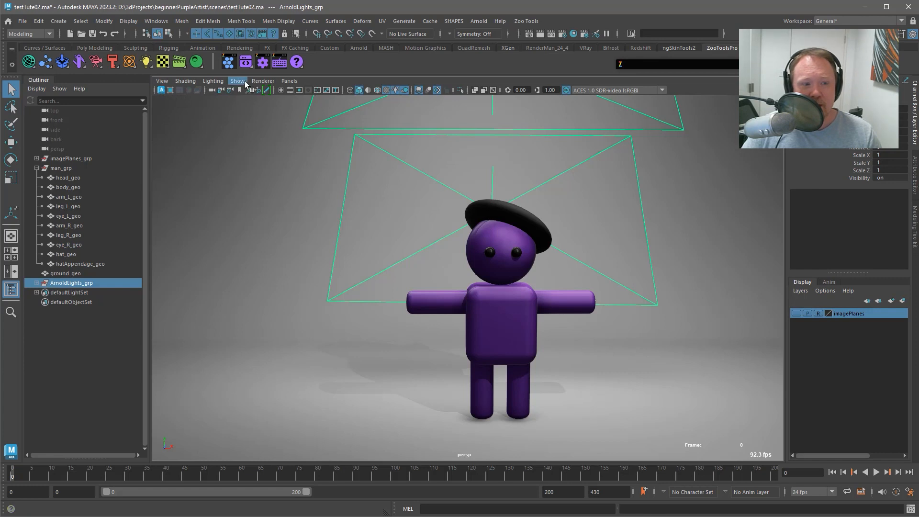
pyautogui.click(263, 81)
pyautogui.click(289, 81)
pyautogui.moveTo(263, 80)
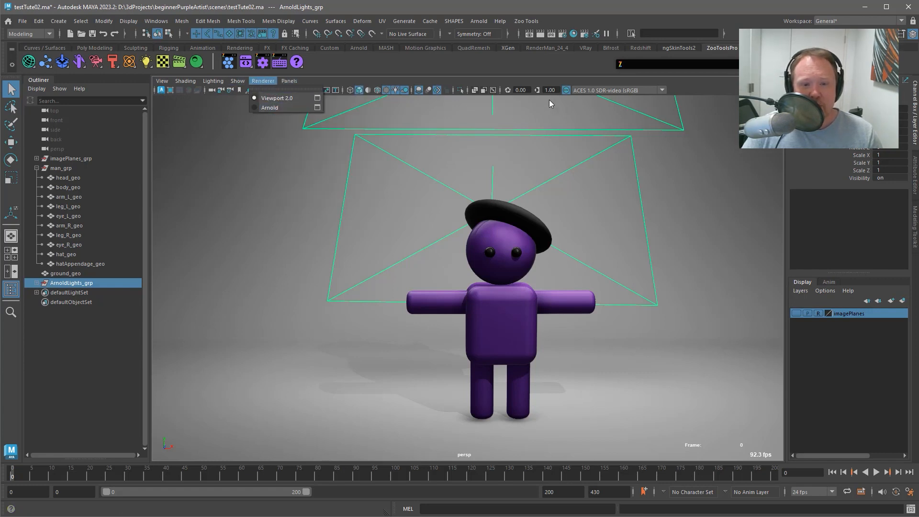
pyautogui.click(468, 58)
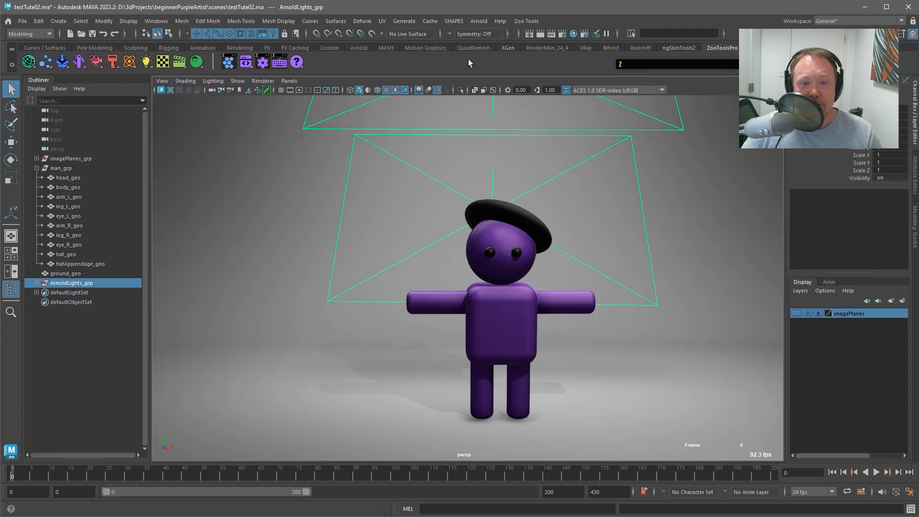
pyautogui.click(160, 90)
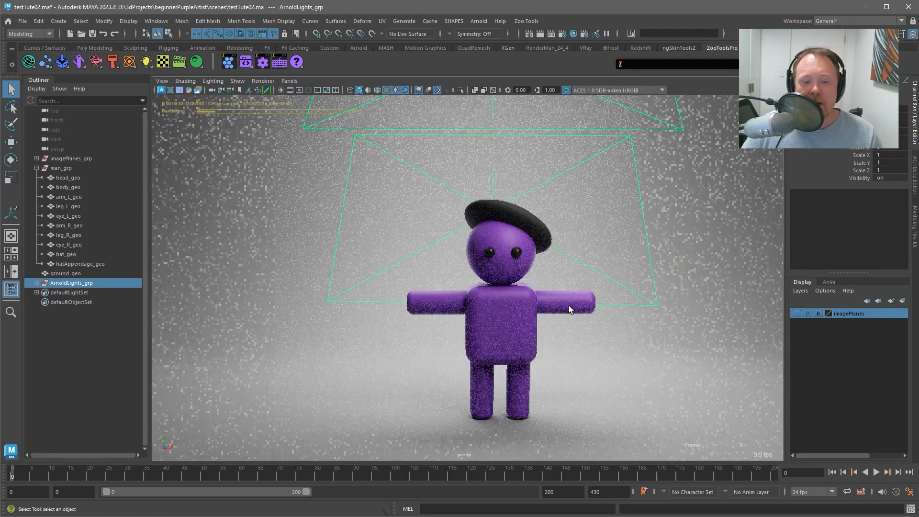
# Centre the character in the rendered viewport and deselect the lights group
pyautogui.keyDown('alt'); pyautogui.moveTo(570, 310); pyautogui.dragTo(515, 267, button='middle'); pyautogui.keyUp('alt')
pyautogui.keyDown('alt'); pyautogui.moveTo(515, 267); pyautogui.dragTo(516, 236); pyautogui.keyUp('alt')
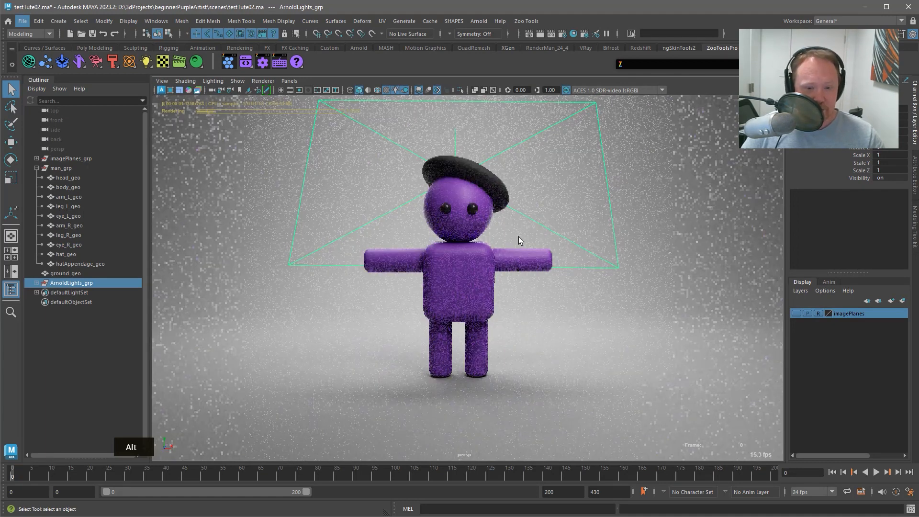
pyautogui.keyDown('alt'); pyautogui.moveTo(519, 218); pyautogui.dragTo(521, 230, button='middle'); pyautogui.keyUp('alt')
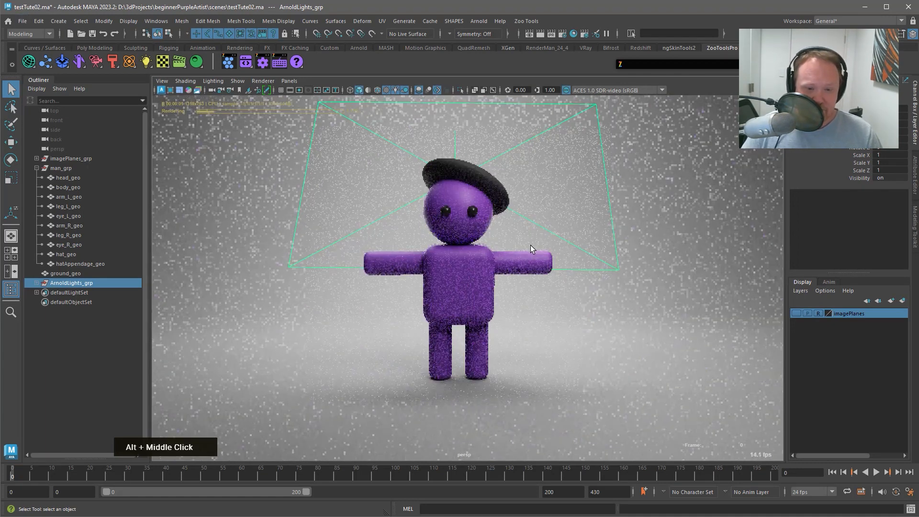
pyautogui.click(415, 233)
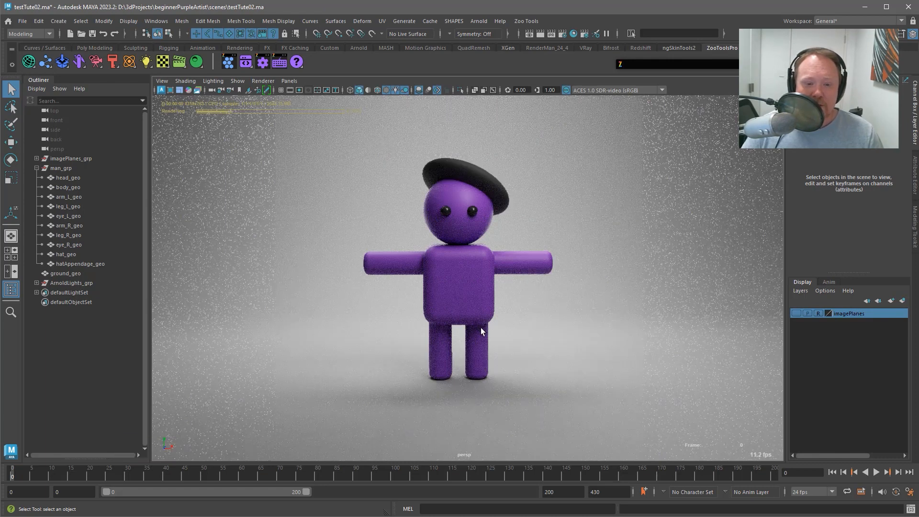
# Toggle the live Arnold render off and on to compare it with the standard viewport display, leaving the render running
pyautogui.click(161, 90)
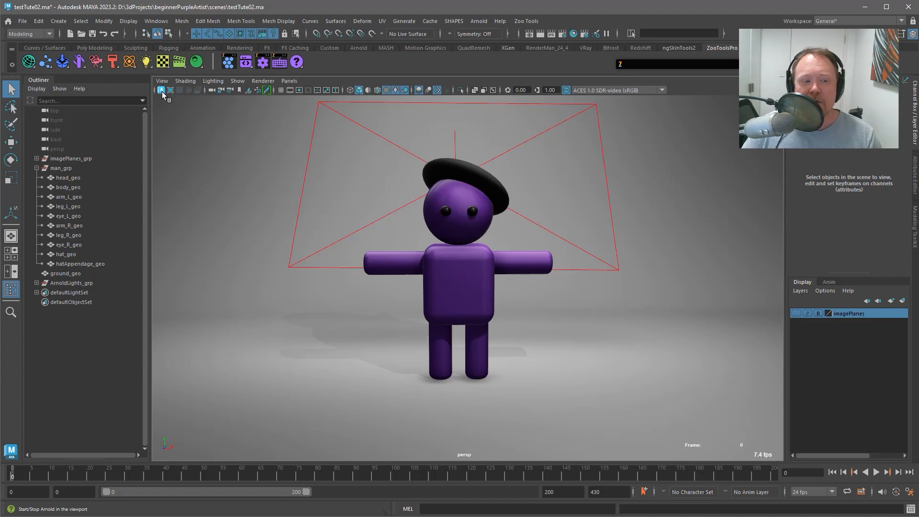
pyautogui.click(161, 90)
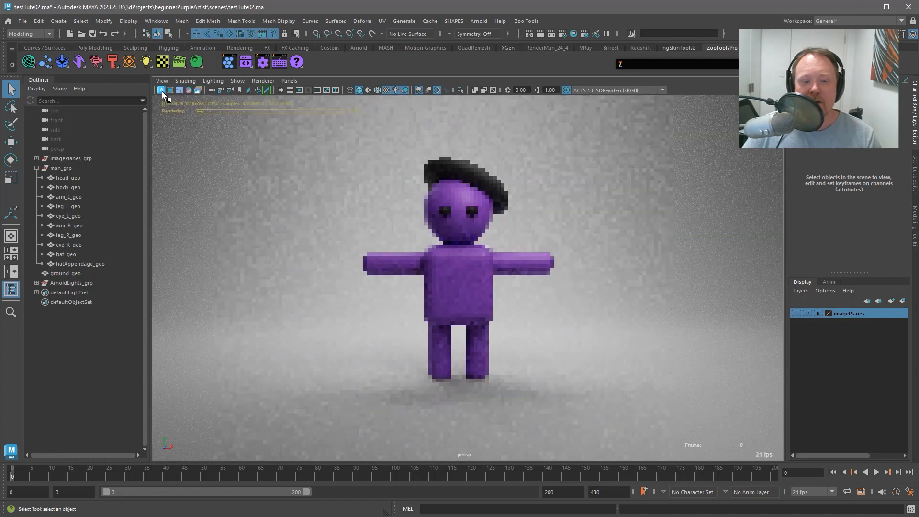
pyautogui.click(161, 91)
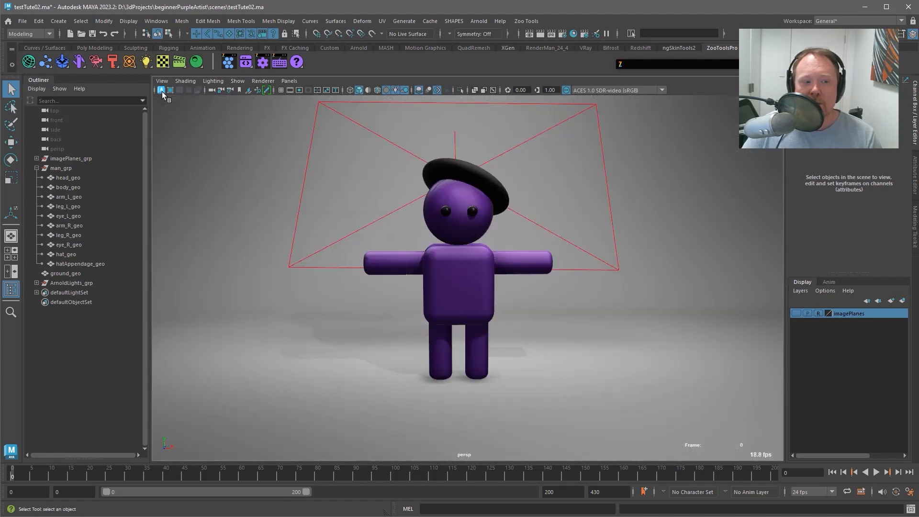
pyautogui.click(162, 91)
pyautogui.middleClick(561, 214)
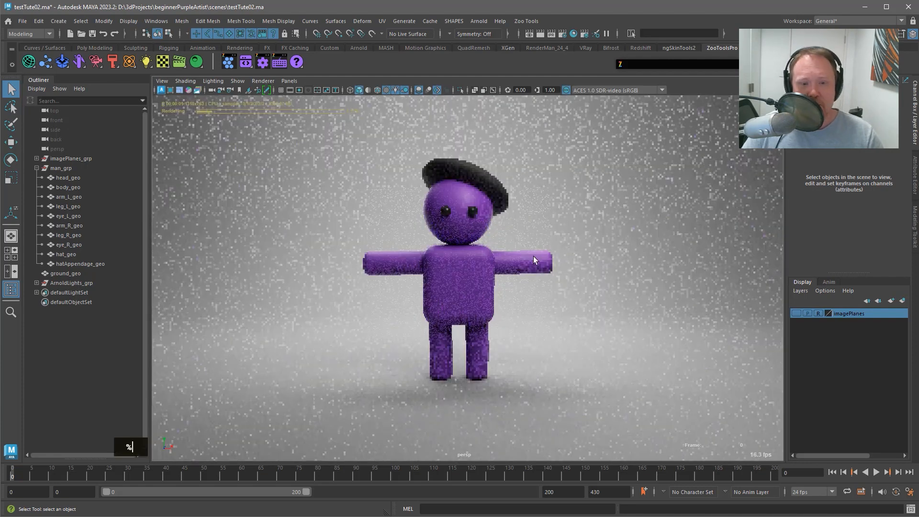
# Open the render settings and change Arnold's render device to GPU
pyautogui.click(561, 33)
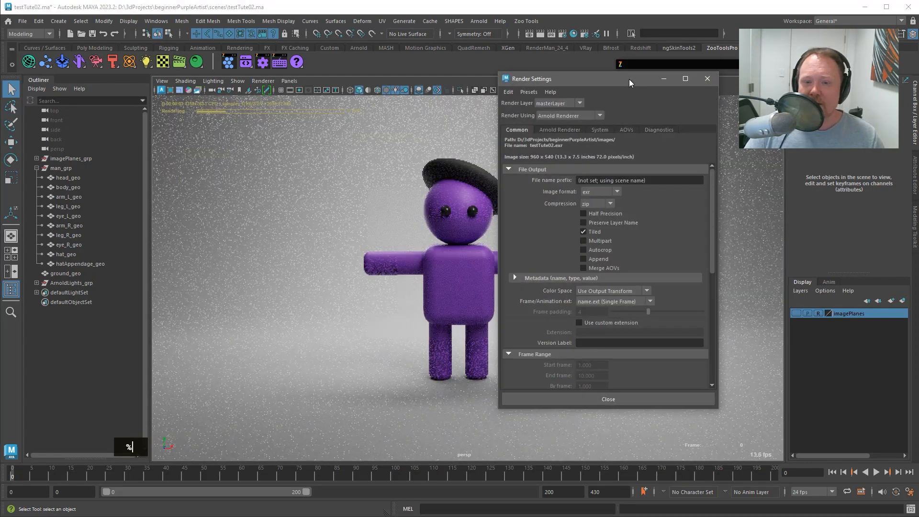
pyautogui.moveTo(628, 79); pyautogui.dragTo(734, 99)
pyautogui.click(709, 146)
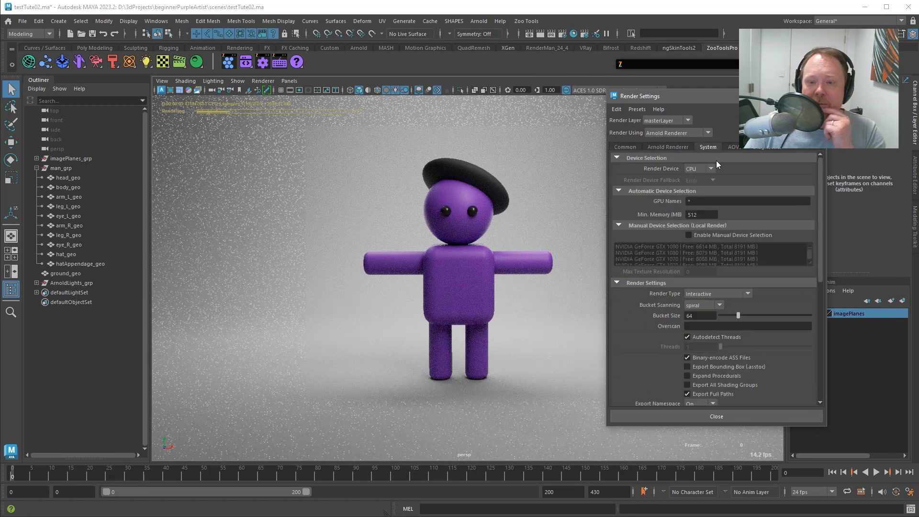
pyautogui.click(711, 167)
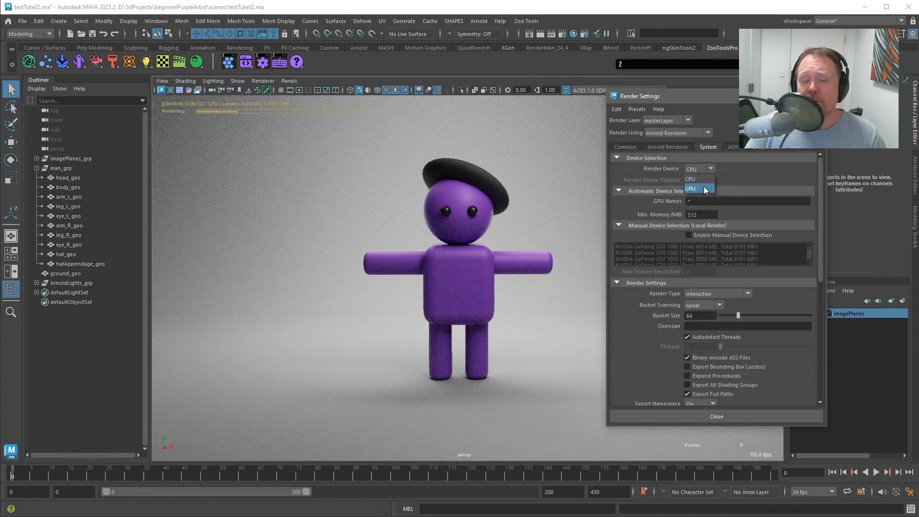
pyautogui.click(703, 187)
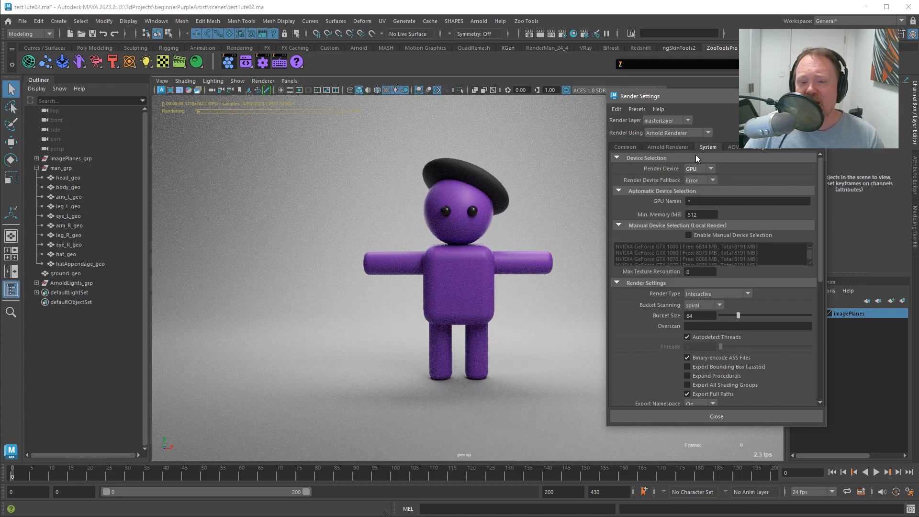
# Enable Arnold's adaptive sampling and set Max. Camera (AA) to 12, then reduce it to 8
pyautogui.click(668, 147)
pyautogui.click(699, 198)
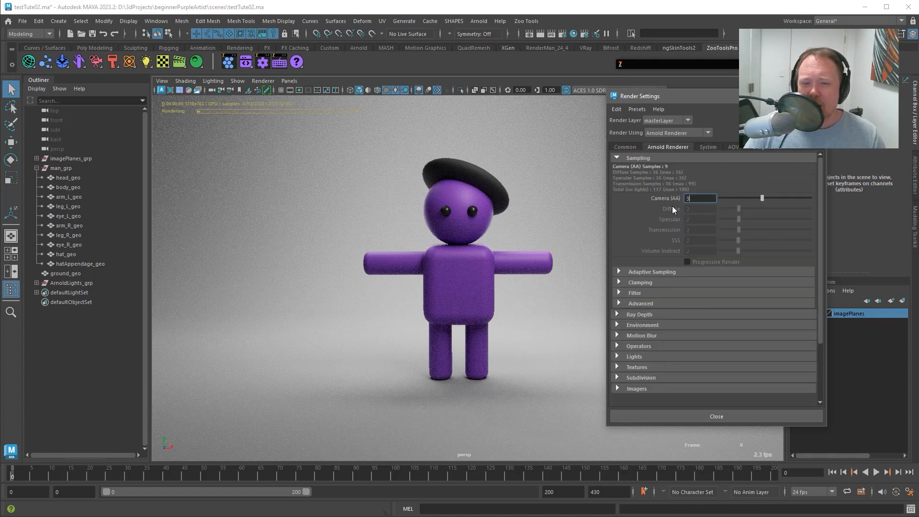
pyautogui.click(659, 271)
pyautogui.click(708, 147)
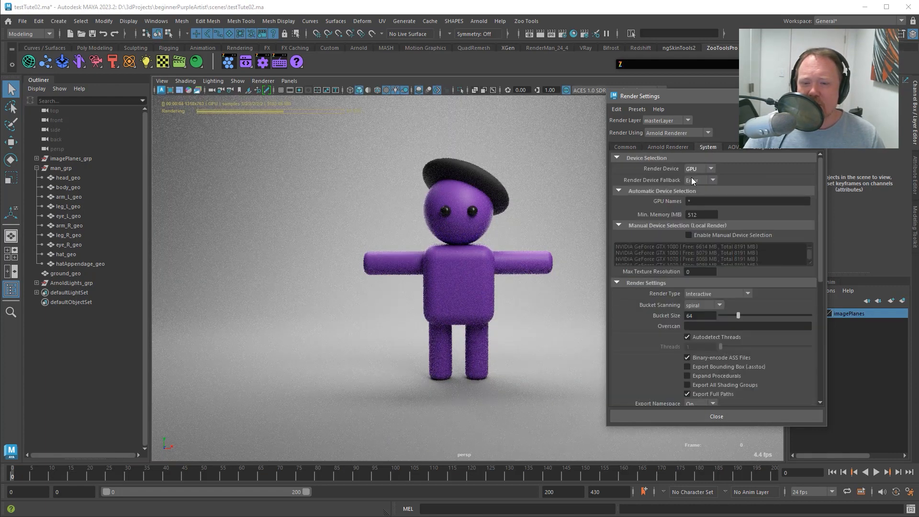
pyautogui.click(676, 147)
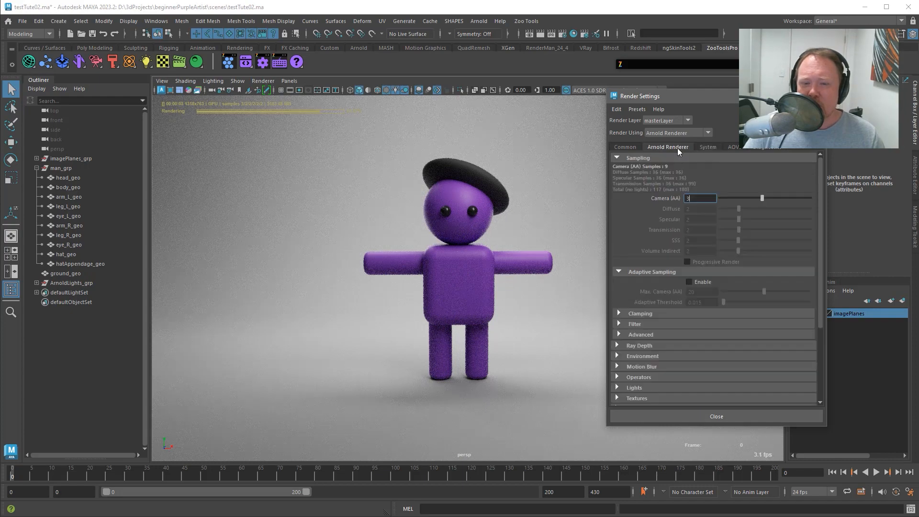
pyautogui.doubleClick(689, 281)
pyautogui.doubleClick(692, 292)
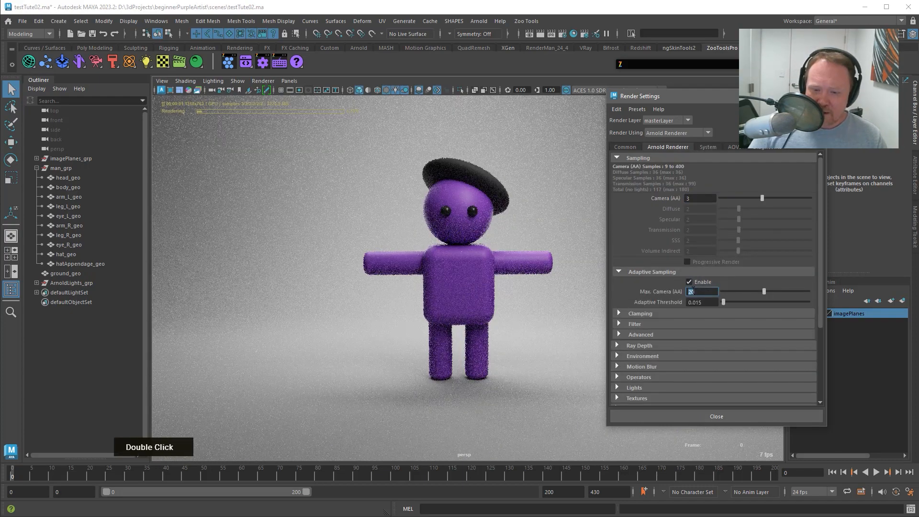
pyautogui.write('12')
pyautogui.press('Return')
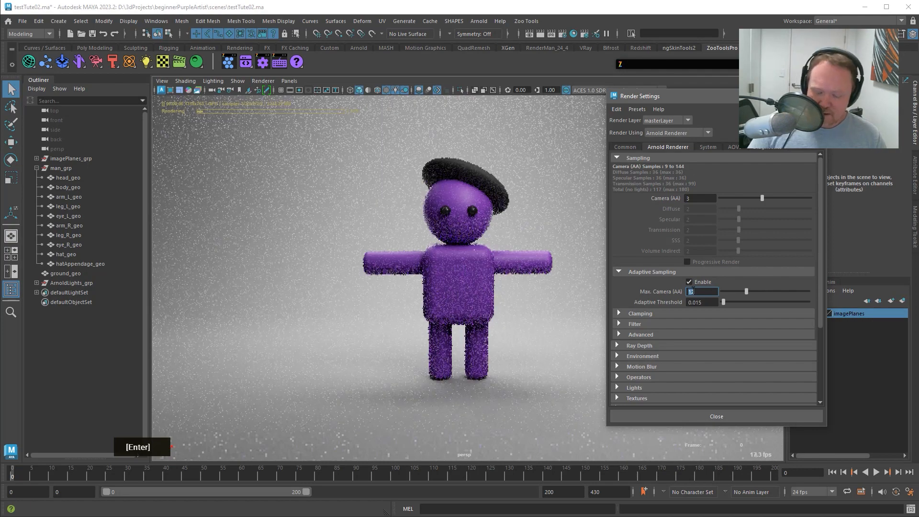
pyautogui.write('8')
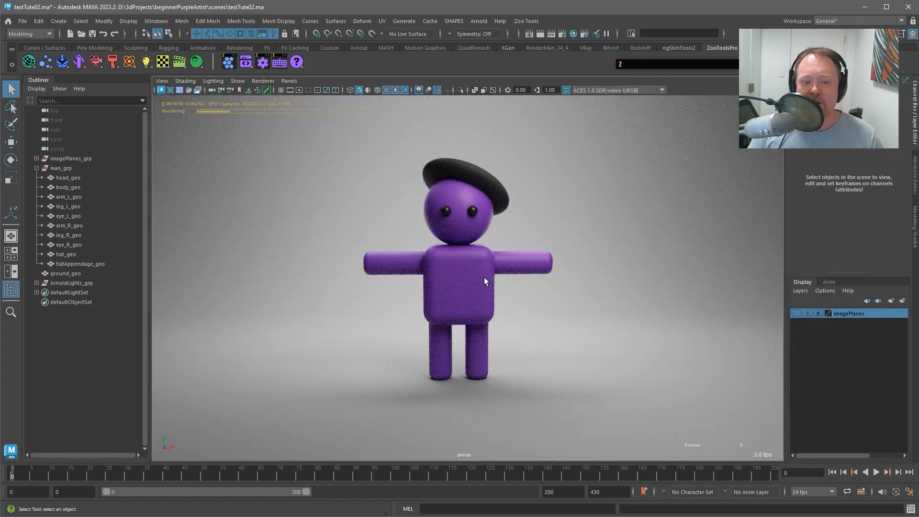
# Examine the live-rendered character and backdrop from several angles and closer up
pyautogui.keyDown('alt'); pyautogui.moveTo(484, 246); pyautogui.dragTo(570, 145); pyautogui.keyUp('alt')
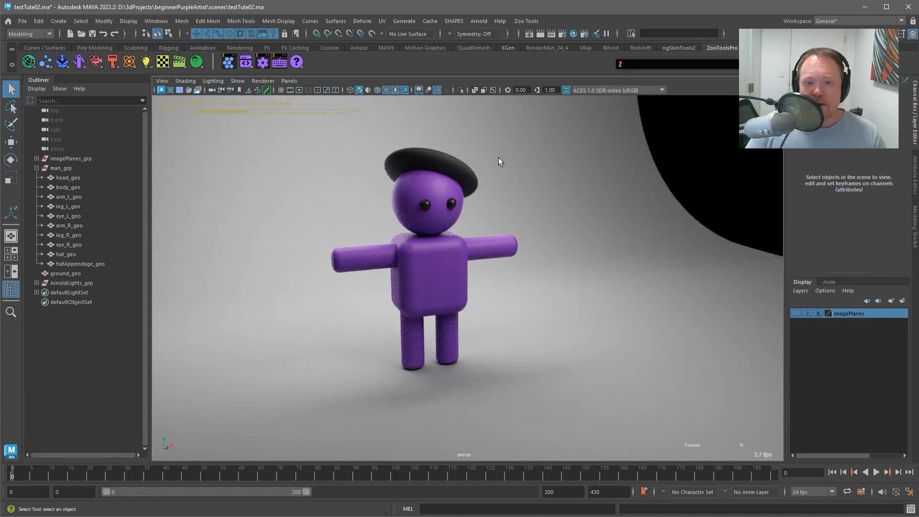
pyautogui.keyDown('alt'); pyautogui.moveTo(378, 353); pyautogui.dragTo(317, 158); pyautogui.keyUp('alt')
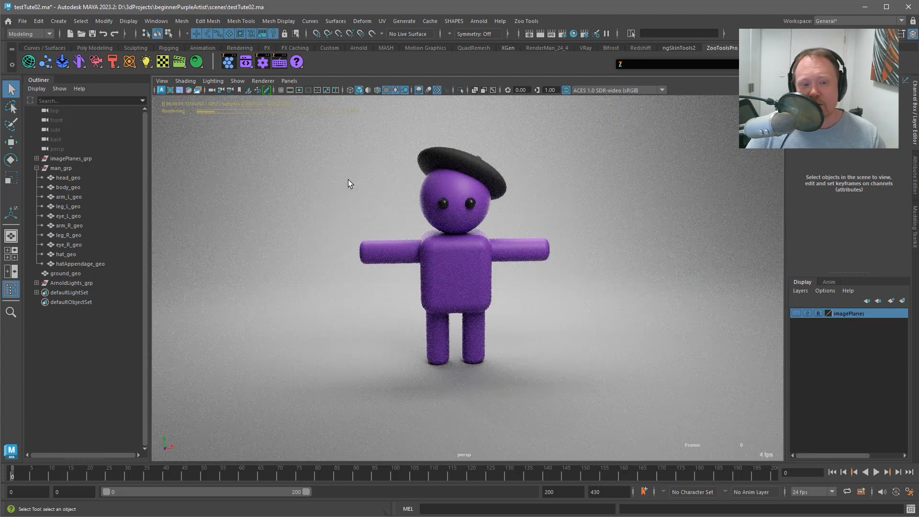
pyautogui.keyDown('alt'); pyautogui.moveTo(521, 306); pyautogui.dragTo(506, 264, button='middle'); pyautogui.keyUp('alt')
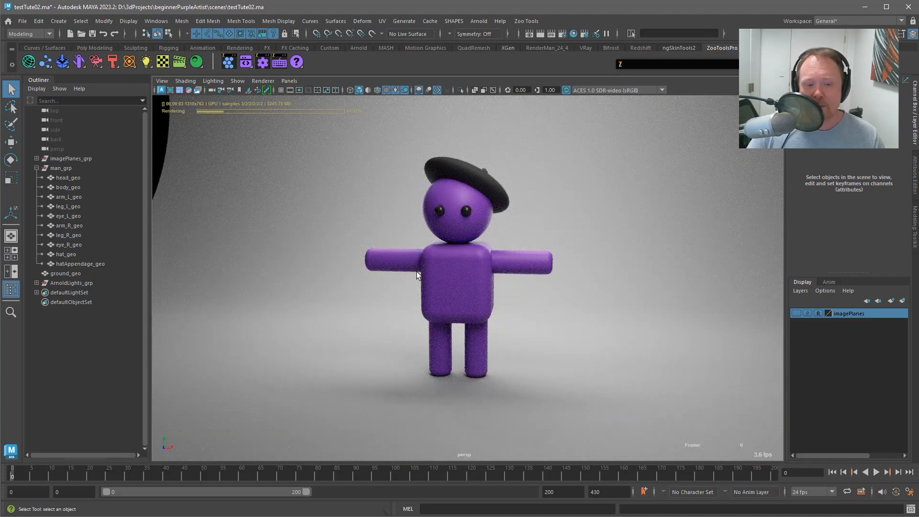
pyautogui.keyDown('alt'); pyautogui.moveTo(416, 271); pyautogui.dragTo(424, 262); pyautogui.keyUp('alt')
pyautogui.keyDown('alt'); pyautogui.moveTo(423, 262); pyautogui.dragTo(452, 269, button='right'); pyautogui.keyUp('alt')
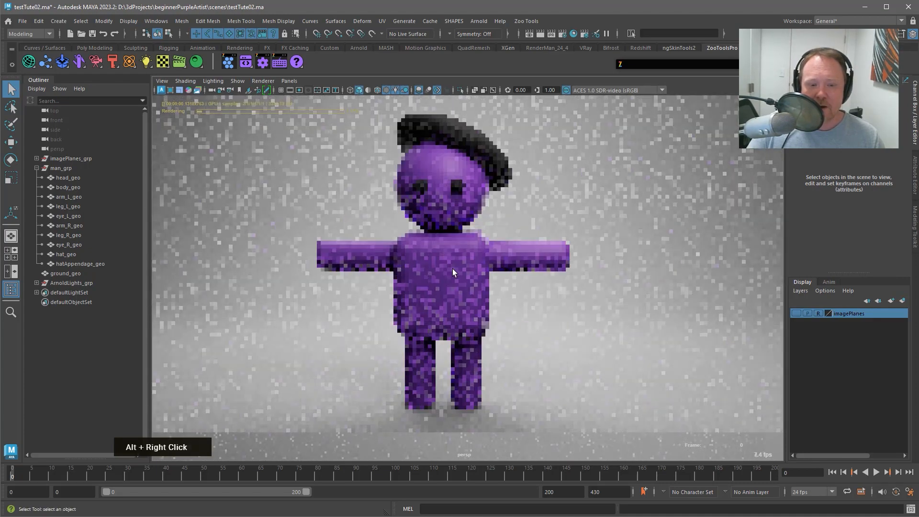
pyautogui.keyDown('alt'); pyautogui.moveTo(469, 250); pyautogui.dragTo(488, 260, button='middle'); pyautogui.keyUp('alt')
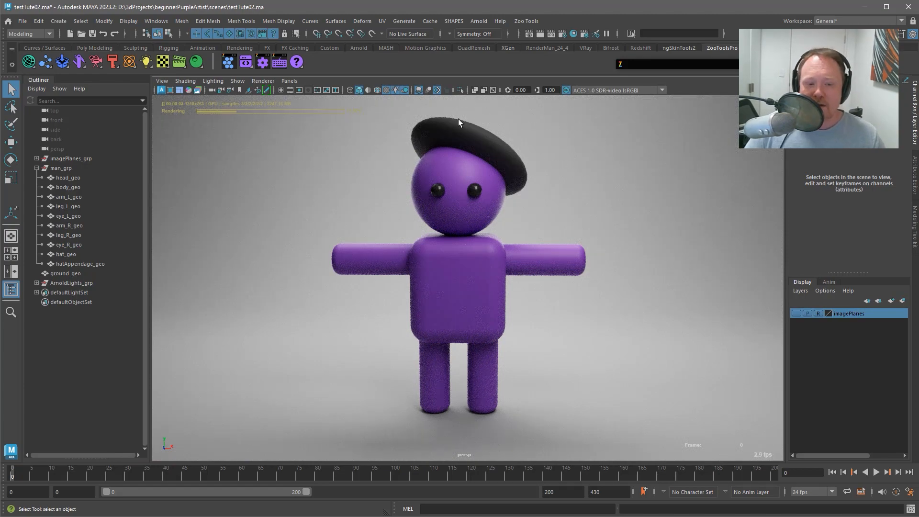
pyautogui.keyDown('alt'); pyautogui.moveTo(487, 111); pyautogui.dragTo(344, 383); pyautogui.keyUp('alt')
pyautogui.keyDown('alt'); pyautogui.moveTo(450, 176); pyautogui.dragTo(448, 180, button='middle'); pyautogui.keyUp('alt')
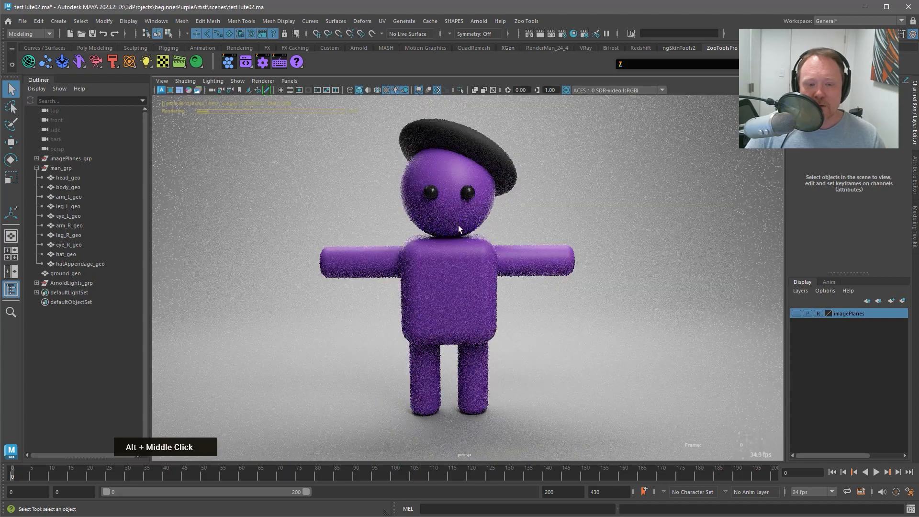
# Stop the viewport render, reframe the character from the front, and restart the live Arnold render
pyautogui.click(160, 94)
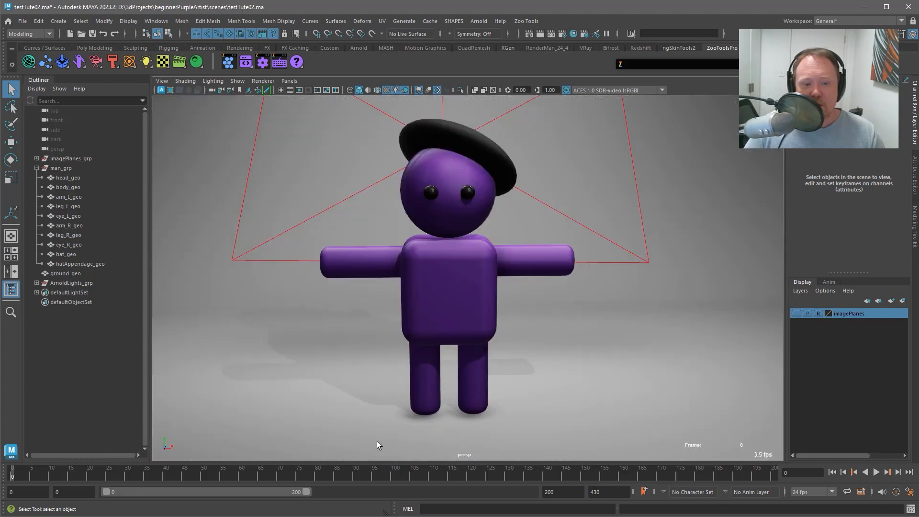
pyautogui.moveTo(354, 322)
pyautogui.keyDown('alt'); pyautogui.mouseDown()
pyautogui.moveTo(346, 340)
pyautogui.moveTo(335, 330)
pyautogui.moveTo(403, 334)
pyautogui.moveTo(411, 349)
pyautogui.moveTo(335, 359)
pyautogui.mouseUp(); pyautogui.keyUp('alt')
pyautogui.keyDown('alt'); pyautogui.moveTo(460, 239); pyautogui.dragTo(466, 212); pyautogui.keyUp('alt')
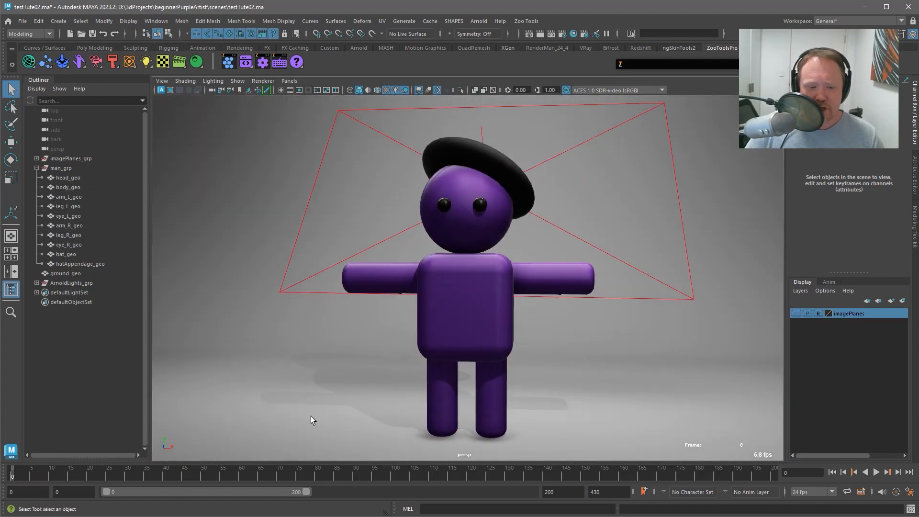
pyautogui.keyDown('alt'); pyautogui.moveTo(493, 303); pyautogui.dragTo(494, 297); pyautogui.keyUp('alt')
pyautogui.keyDown('alt'); pyautogui.middleClick(491, 292); pyautogui.keyUp('alt')
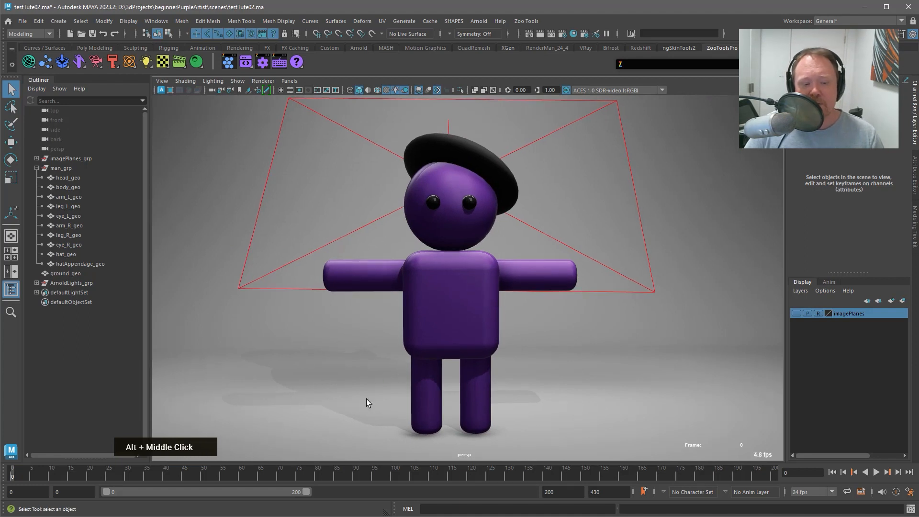
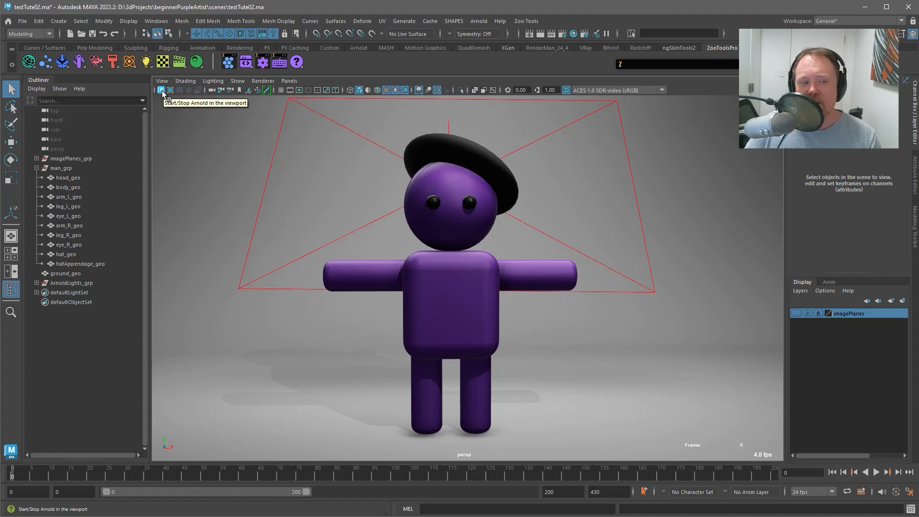
pyautogui.click(162, 91)
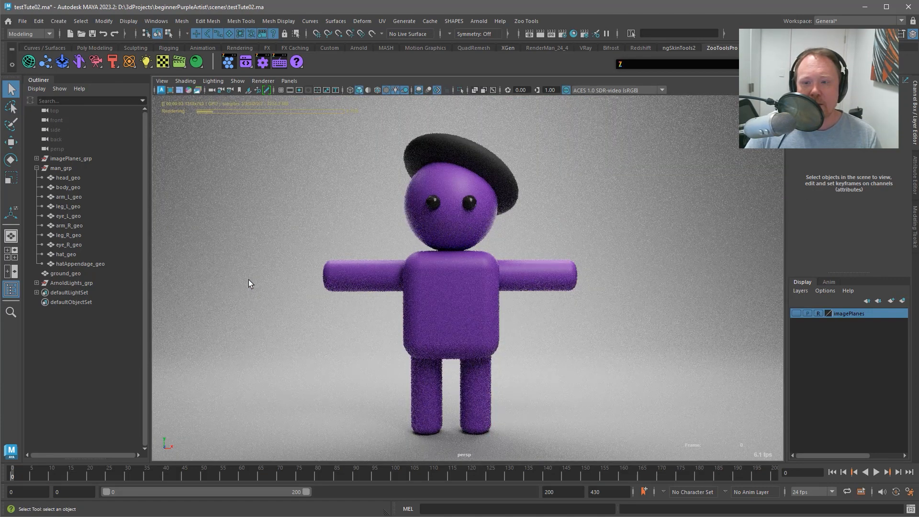
# Try the Square 1080 render resolution, switch to 1080p HD (1920x1080), and fit the whole character inside the gate
pyautogui.click(96, 62)
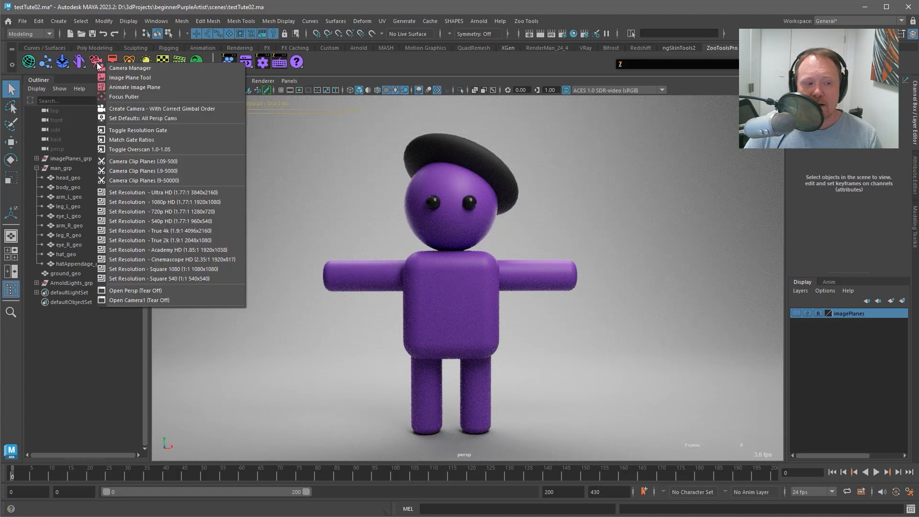
pyautogui.click(202, 269)
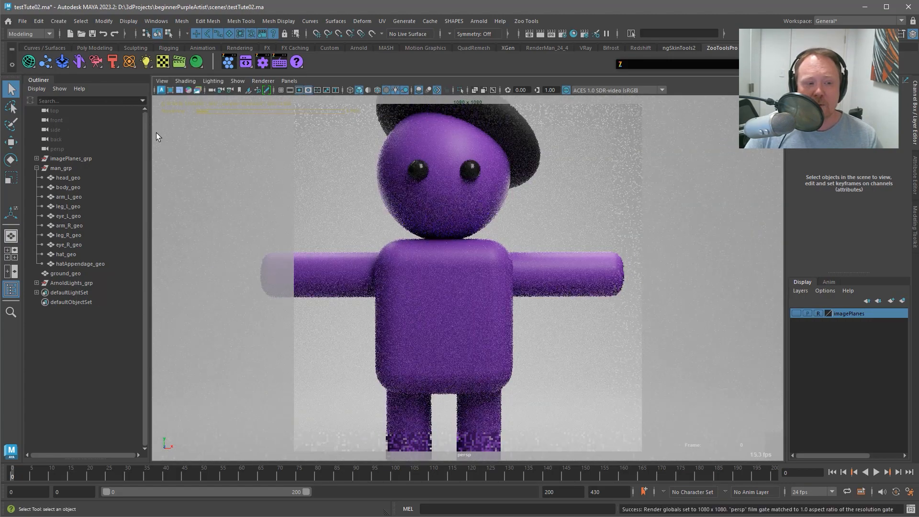
pyautogui.click(97, 62)
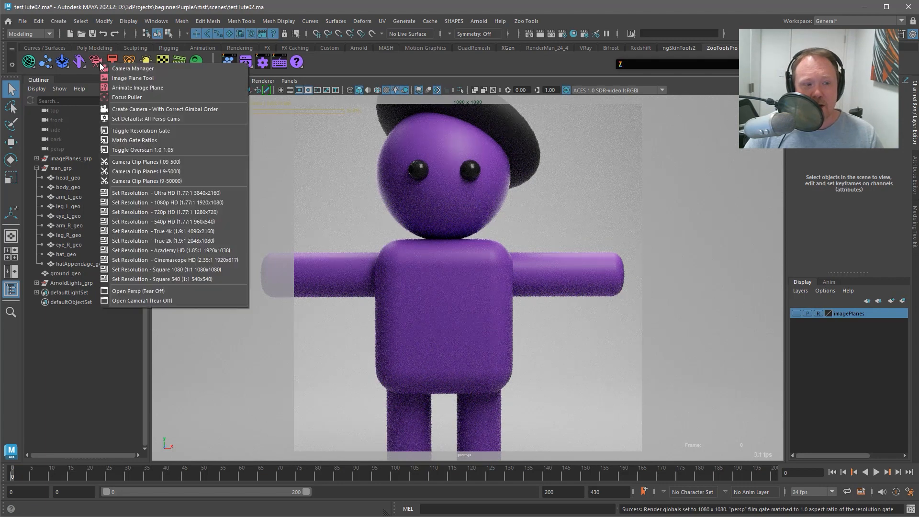
pyautogui.click(177, 202)
pyautogui.keyDown('alt'); pyautogui.rightClick(463, 253); pyautogui.keyUp('alt')
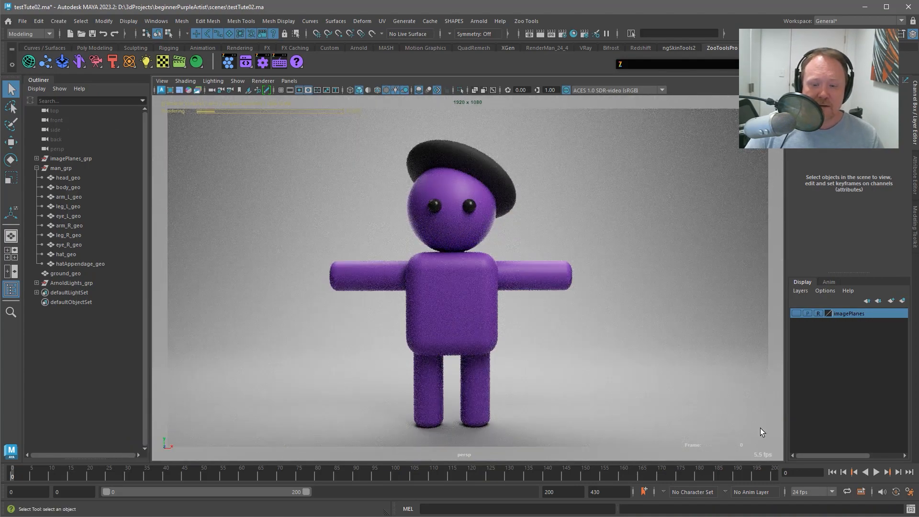
pyautogui.keyDown('alt'); pyautogui.moveTo(569, 257); pyautogui.dragTo(578, 255, button='middle'); pyautogui.keyUp('alt')
# Turn off the resolution gate in the perspective view
pyautogui.click(95, 61)
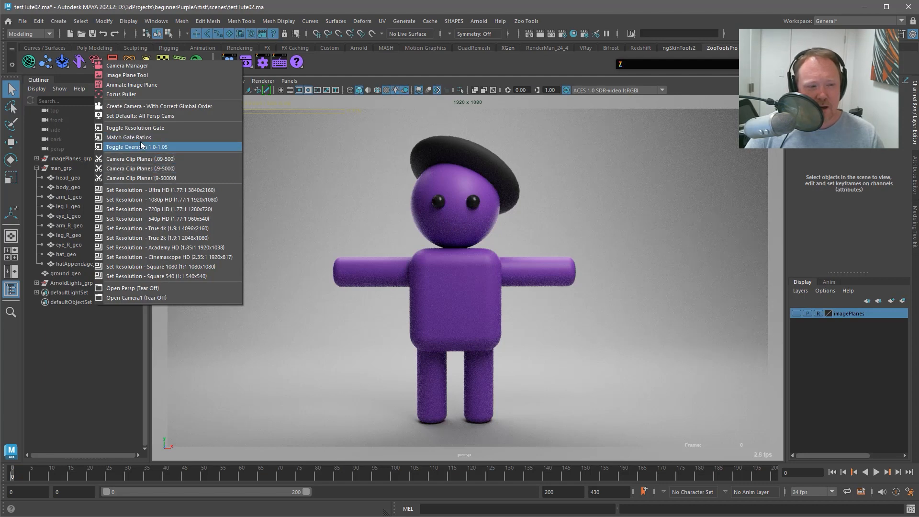
pyautogui.click(146, 128)
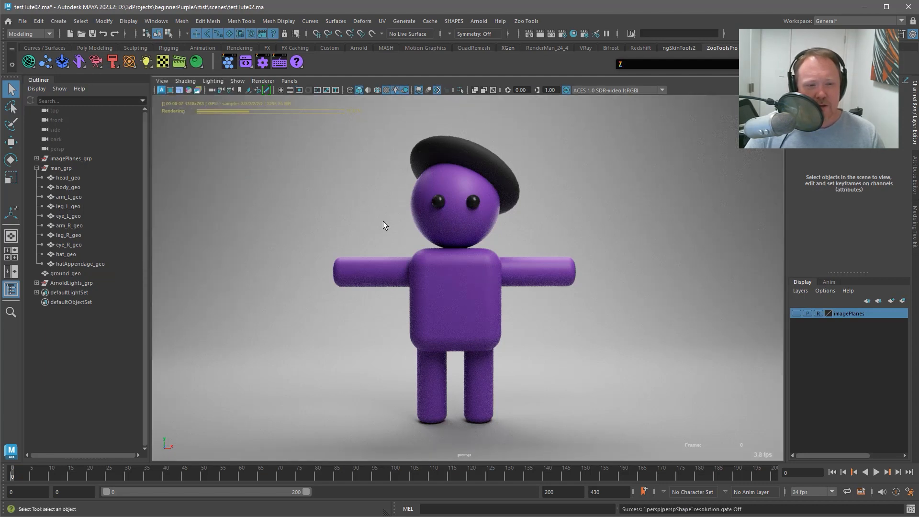
pyautogui.middleClick(296, 234)
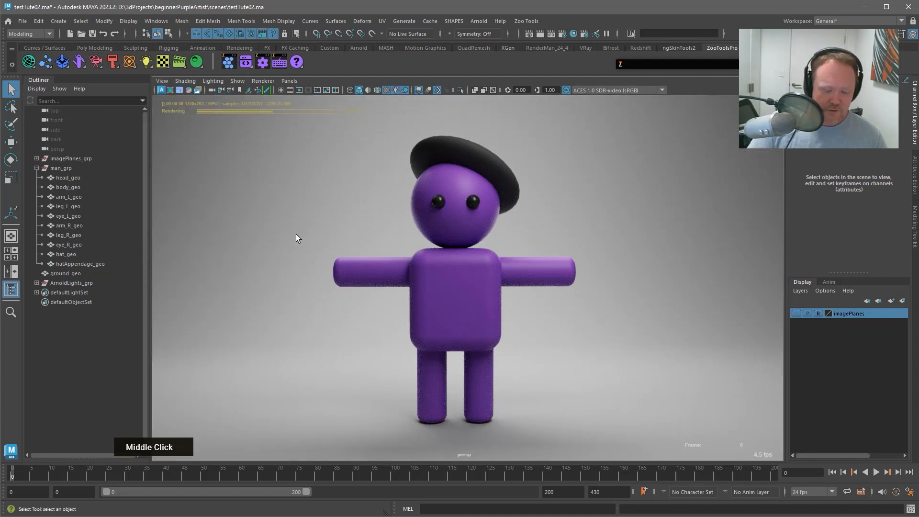
# Create a new camera, look through it in the viewport, and frame the whole character from the front against the backdrop
pyautogui.press('k')
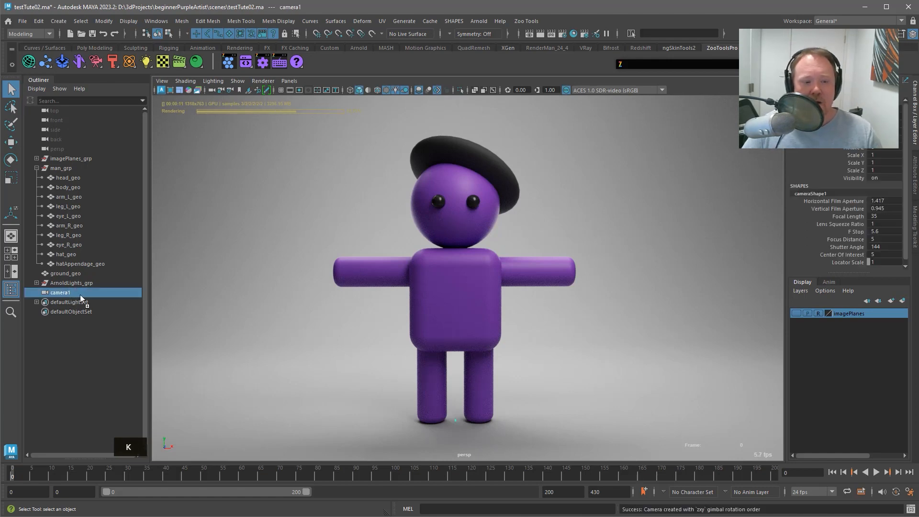
pyautogui.moveTo(80, 294)
pyautogui.mouseDown(button='middle')
pyautogui.moveTo(483, 305)
pyautogui.moveTo(489, 277)
pyautogui.mouseUp(button='middle')
pyautogui.keyDown('alt'); pyautogui.moveTo(489, 277); pyautogui.dragTo(615, 260); pyautogui.keyUp('alt')
pyautogui.keyDown('alt'); pyautogui.moveTo(615, 260); pyautogui.dragTo(96, 263, button='right'); pyautogui.keyUp('alt')
pyautogui.keyDown('alt'); pyautogui.moveTo(363, 188); pyautogui.dragTo(481, 215); pyautogui.keyUp('alt')
pyautogui.keyDown('alt'); pyautogui.moveTo(482, 215); pyautogui.dragTo(251, 246, button='right'); pyautogui.keyUp('alt')
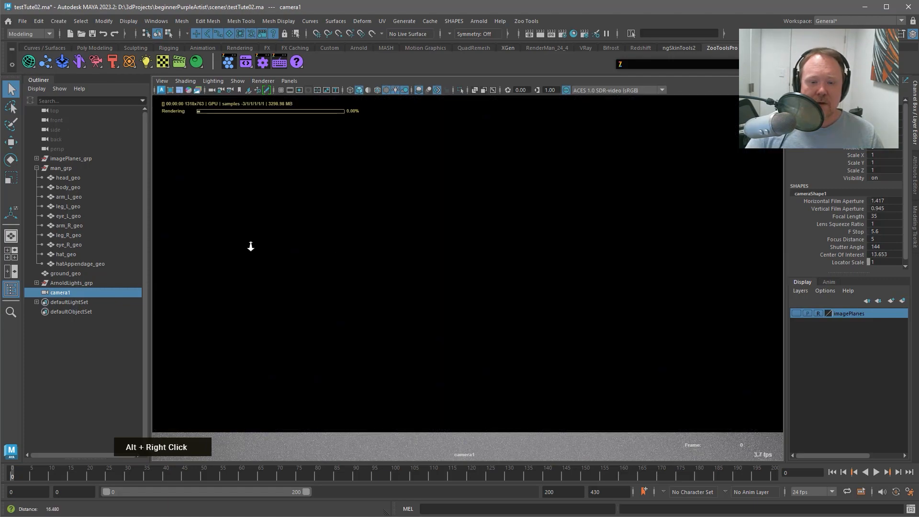
pyautogui.keyDown('alt'); pyautogui.moveTo(250, 246); pyautogui.dragTo(523, 293); pyautogui.keyUp('alt')
pyautogui.keyDown('alt'); pyautogui.moveTo(523, 293); pyautogui.dragTo(205, 253, button='right'); pyautogui.keyUp('alt')
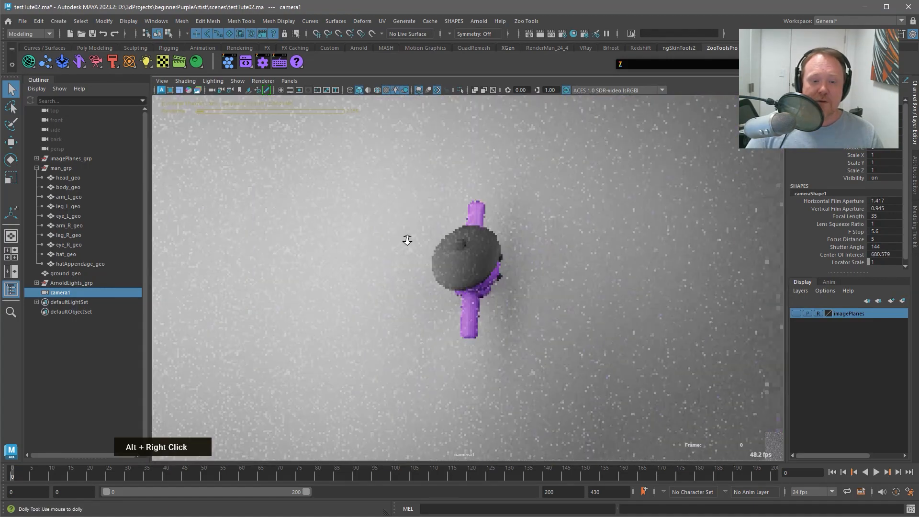
pyautogui.keyDown('alt'); pyautogui.moveTo(206, 254); pyautogui.dragTo(489, 220); pyautogui.keyUp('alt')
pyautogui.keyDown('alt'); pyautogui.moveTo(484, 203); pyautogui.dragTo(484, 270, button='middle'); pyautogui.keyUp('alt')
pyautogui.keyDown('alt'); pyautogui.moveTo(484, 270); pyautogui.dragTo(718, 313, button='right'); pyautogui.keyUp('alt')
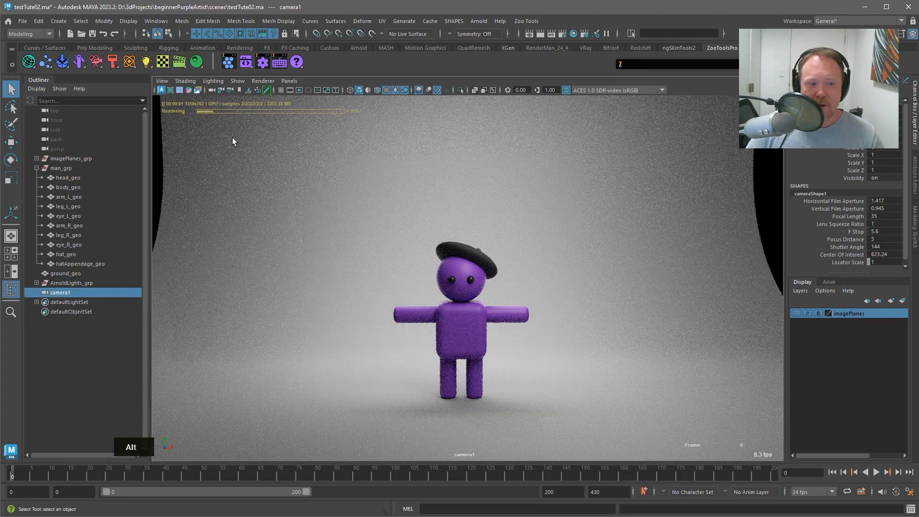
pyautogui.keyDown('alt'); pyautogui.moveTo(232, 141); pyautogui.dragTo(234, 98, button='middle'); pyautogui.keyUp('alt')
# Set the new camera's focal length to 80 and reframe so the whole character fits in view
pyautogui.click(887, 217)
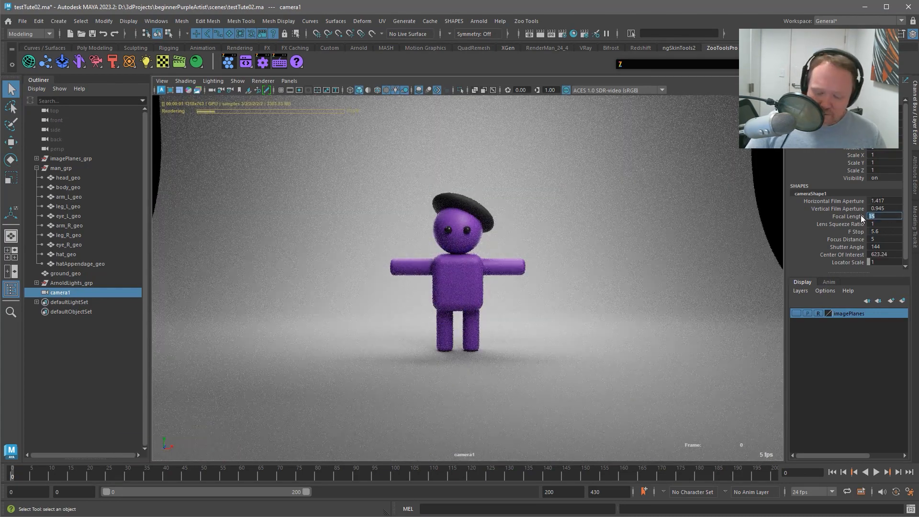
pyautogui.write('80')
pyautogui.press('Return')
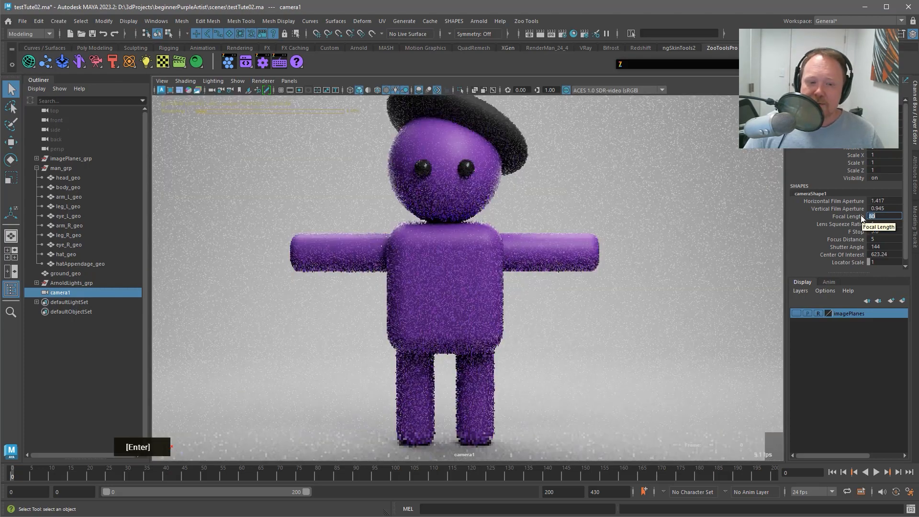
pyautogui.keyDown('alt'); pyautogui.moveTo(470, 276); pyautogui.dragTo(492, 231, button='right'); pyautogui.keyUp('alt')
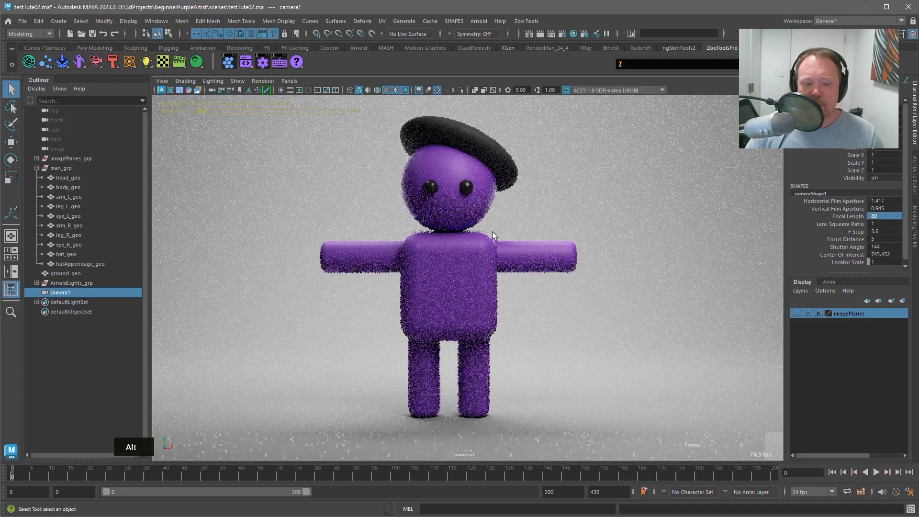
pyautogui.keyDown('alt'); pyautogui.moveTo(476, 167); pyautogui.dragTo(478, 172, button='middle'); pyautogui.keyUp('alt')
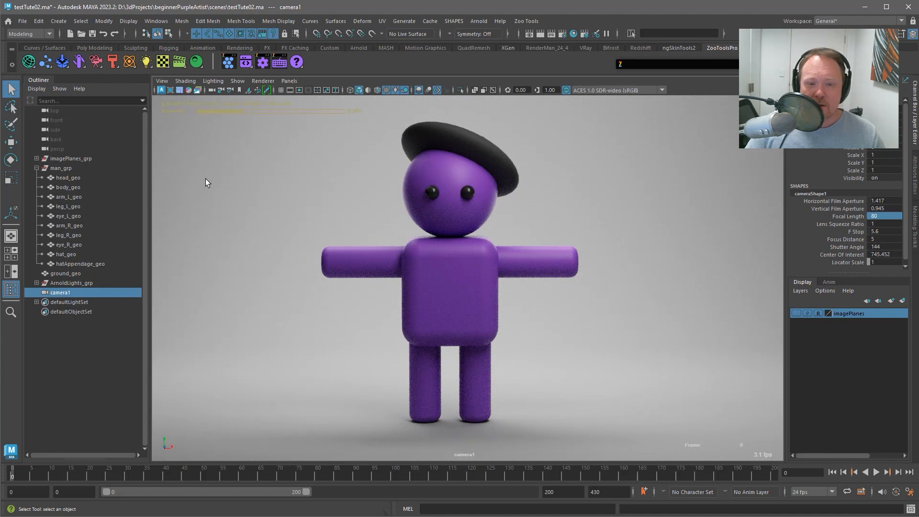
# Browse the light presets to the base_color directory and try the green-and-blue preset and the color_rgb preset
pyautogui.doubleClick(683, 65)
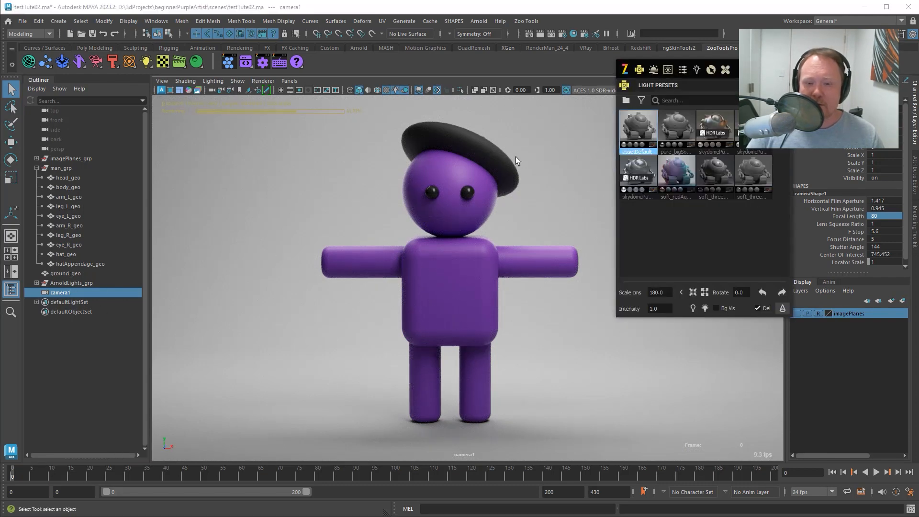
pyautogui.click(625, 101)
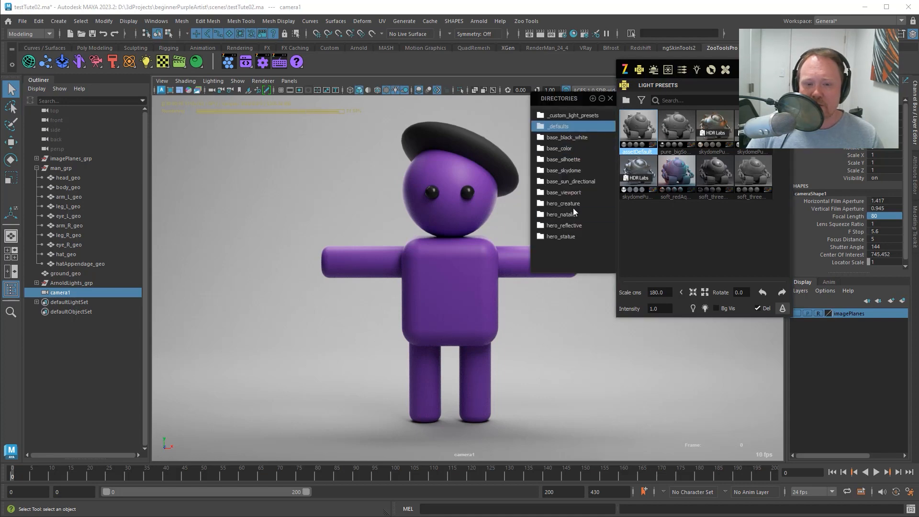
pyautogui.click(567, 150)
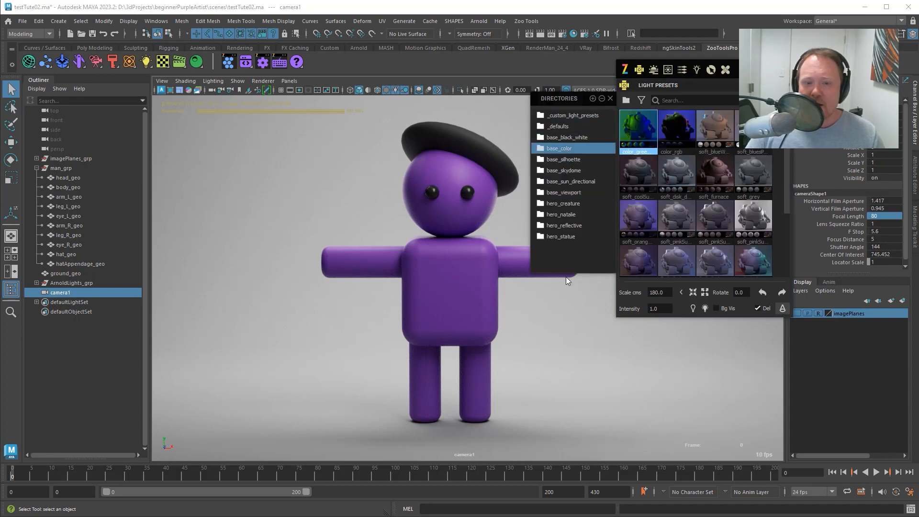
pyautogui.doubleClick(639, 143)
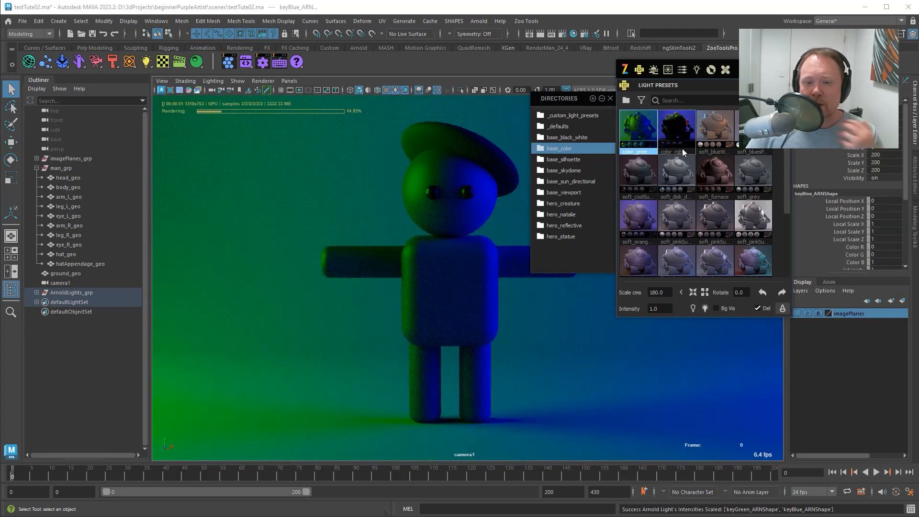
pyautogui.click(675, 136)
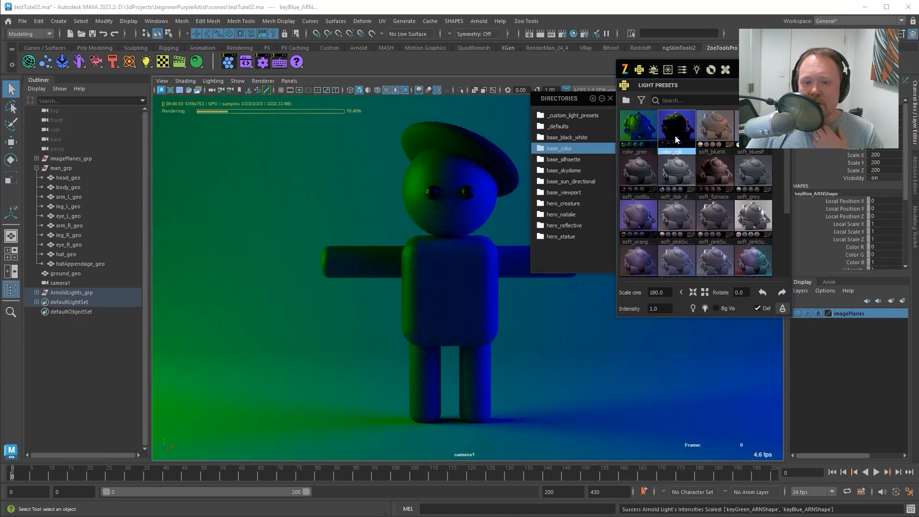
pyautogui.doubleClick(675, 136)
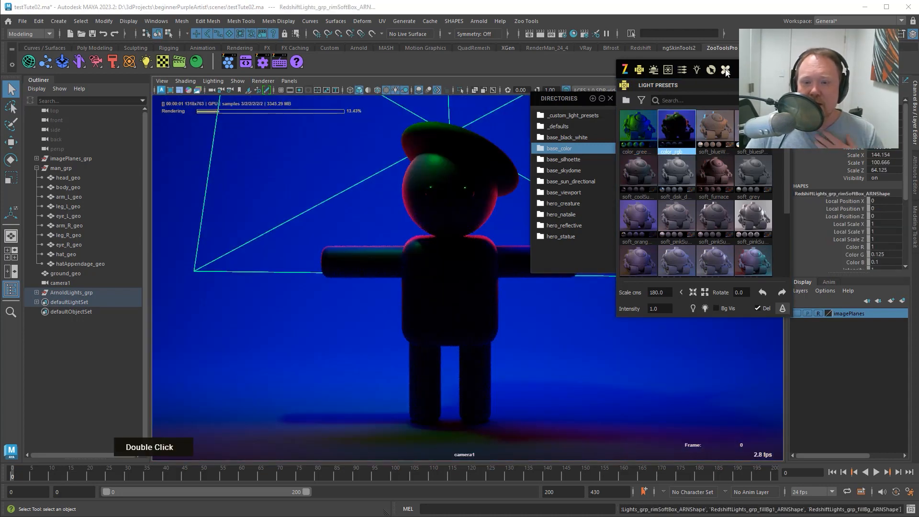
# Pull the camera back to show more backdrop around the character, and reposition the light presets window beside it
pyautogui.click(725, 70)
pyautogui.keyDown('alt'); pyautogui.moveTo(373, 239); pyautogui.dragTo(493, 216, button='right'); pyautogui.keyUp('alt')
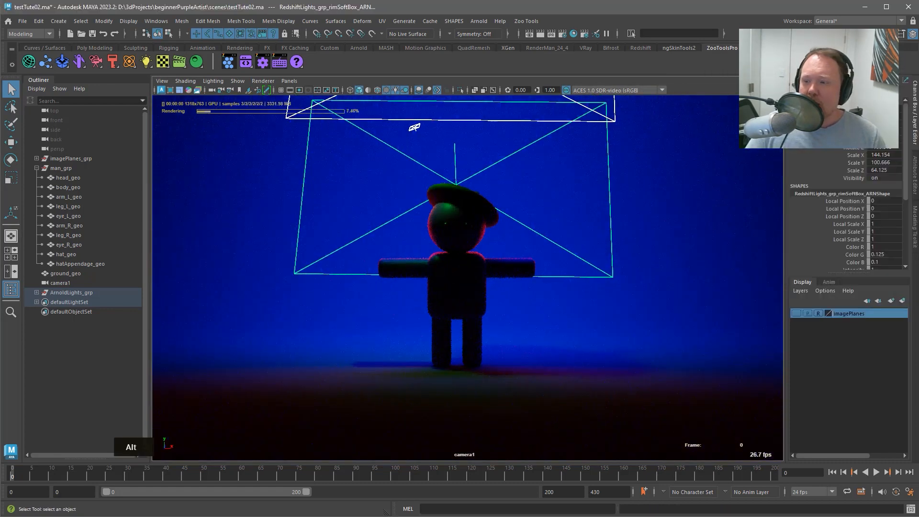
pyautogui.moveTo(918, 105); pyautogui.dragTo(702, 167)
# Try the soft_blueW, soft_blueP and soft_coolSu light presets from base_color and deselect the lights to view the result
pyautogui.doubleClick(698, 208)
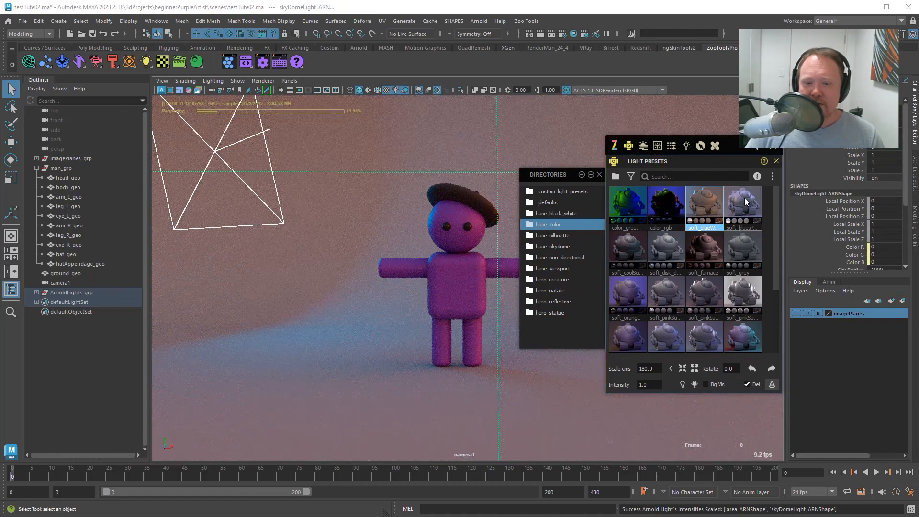
pyautogui.doubleClick(743, 199)
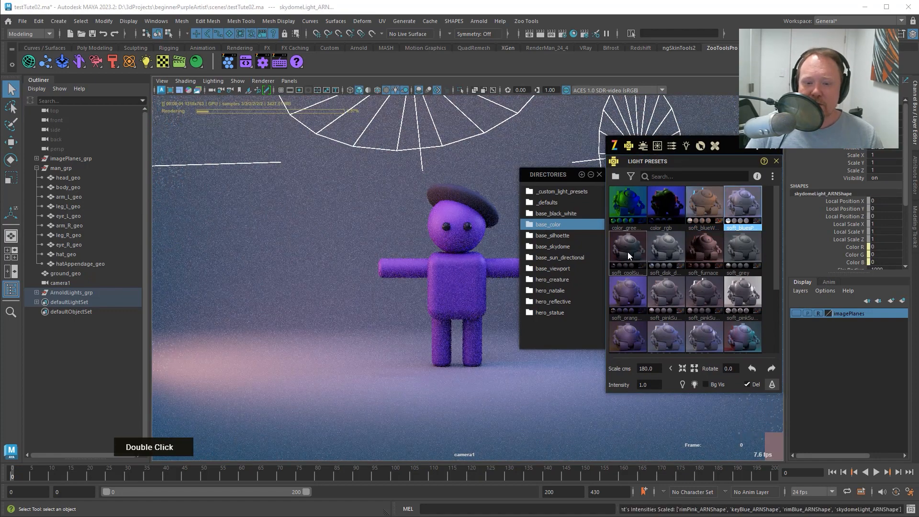
pyautogui.doubleClick(626, 251)
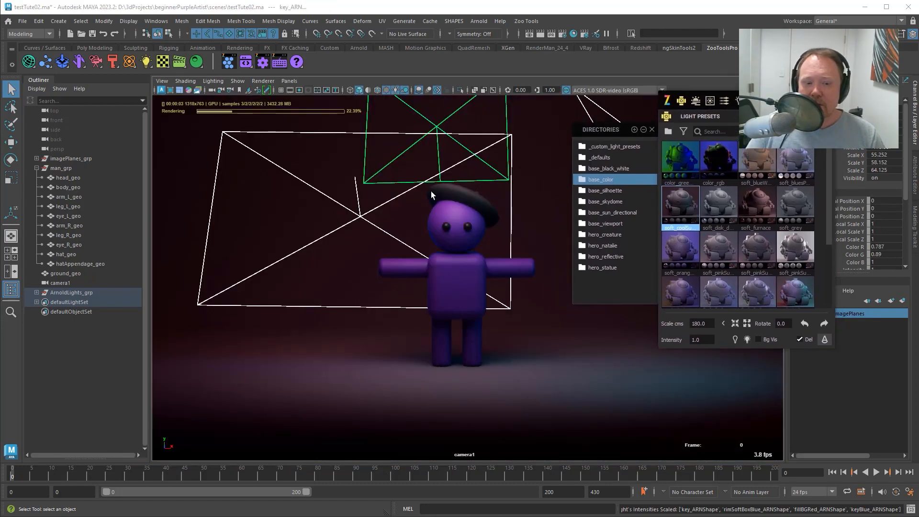
pyautogui.middleClick(492, 255)
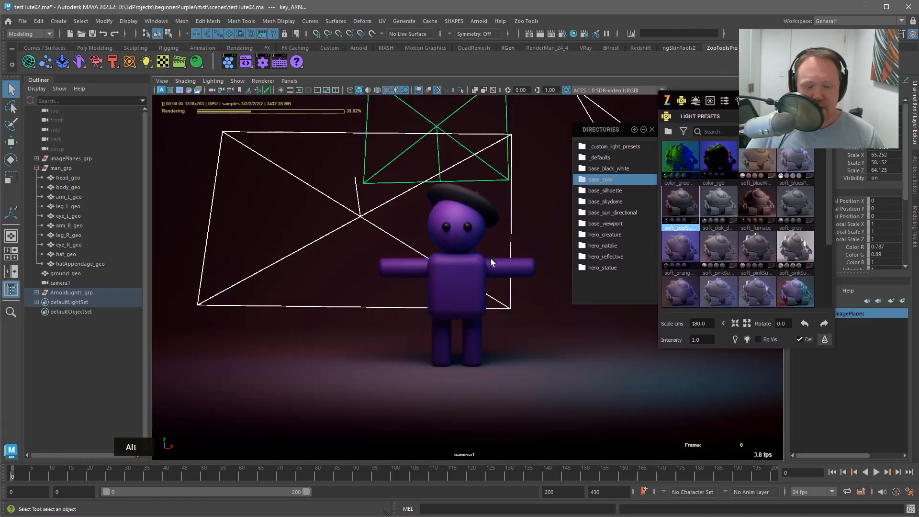
pyautogui.hotkey('alt', 'q')
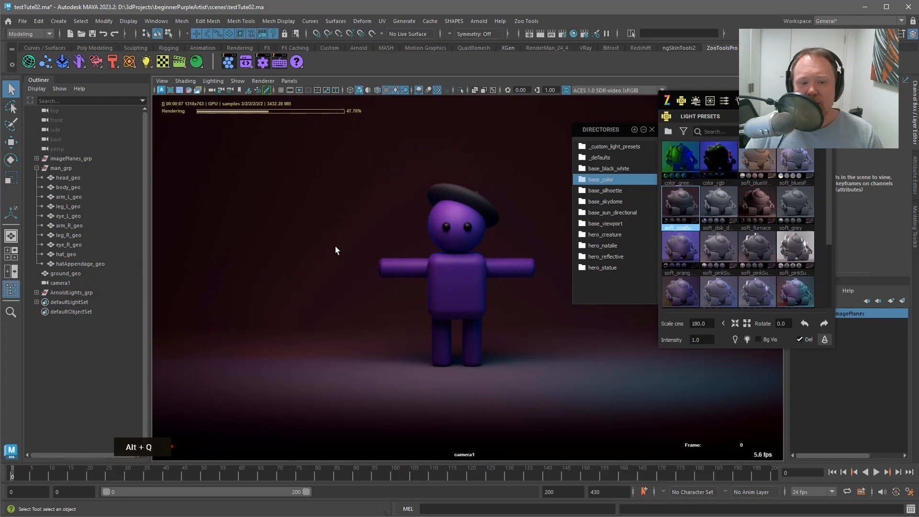
# Try the soft_blueP preset again and the soft_orang preset, deselecting the lights after each one
pyautogui.doubleClick(799, 158)
pyautogui.hotkey('alt', 'q')
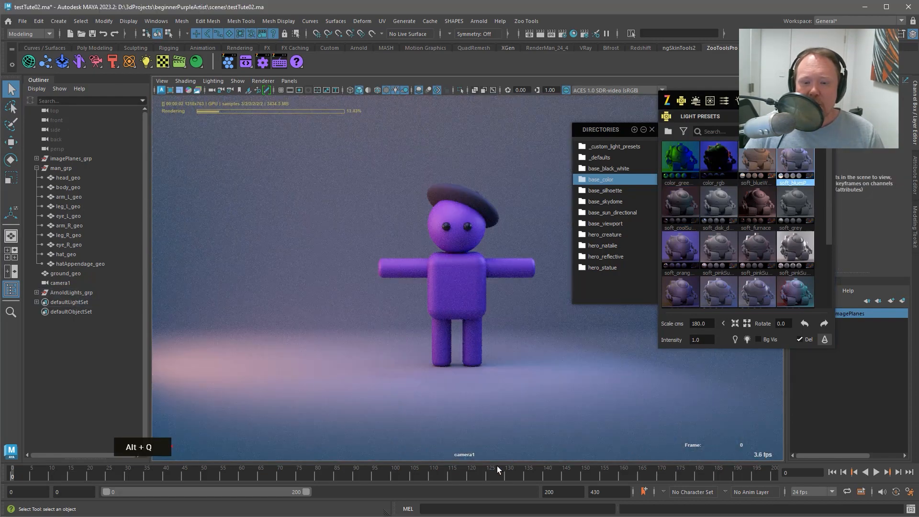
pyautogui.doubleClick(681, 245)
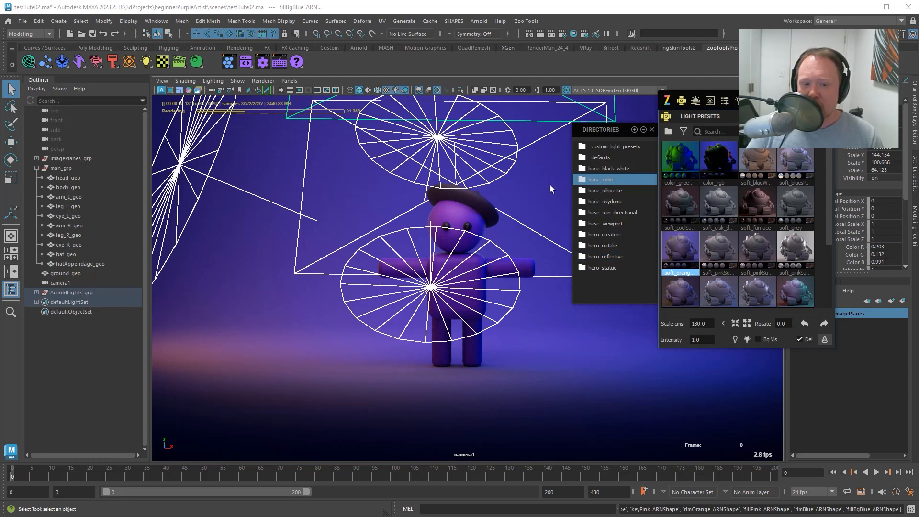
pyautogui.hotkey('alt', 'q')
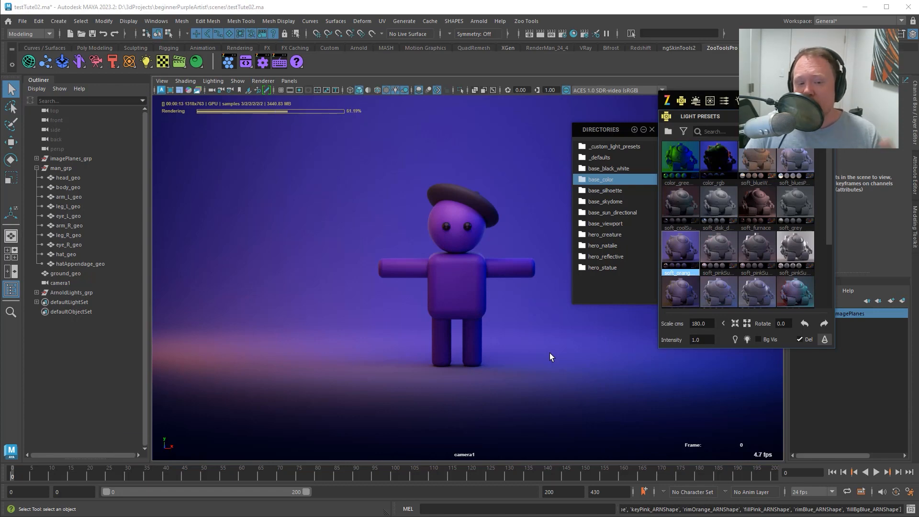
# Try two soft_pinkSu light presets, then apply the assetDefault preset from the _defaults directory
pyautogui.doubleClick(762, 246)
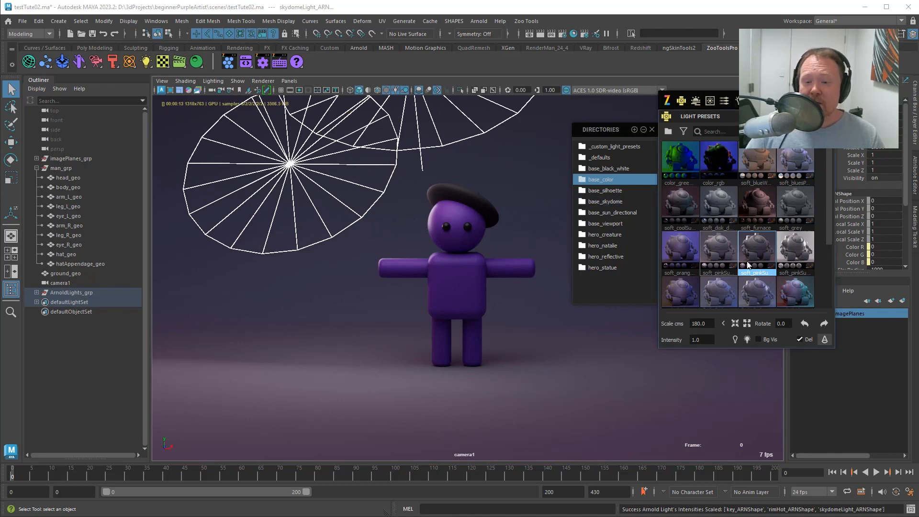
pyautogui.doubleClick(799, 253)
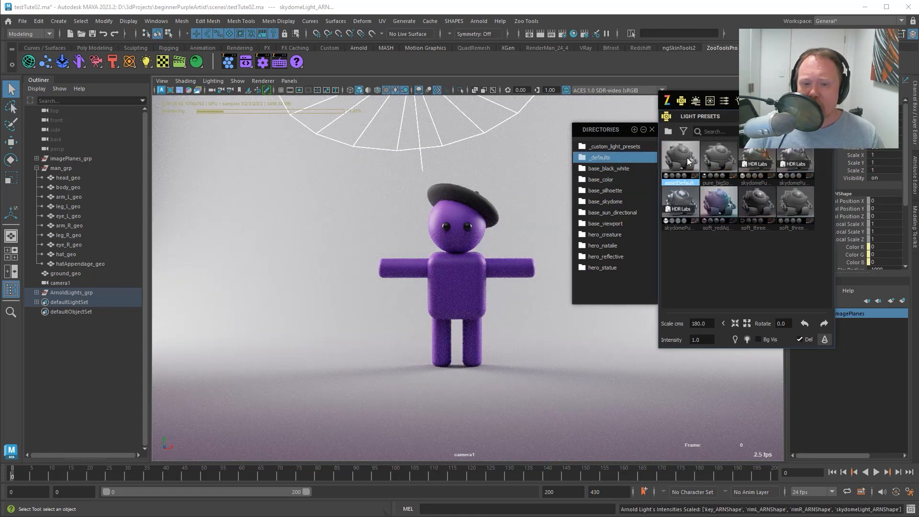
pyautogui.doubleClick(686, 157)
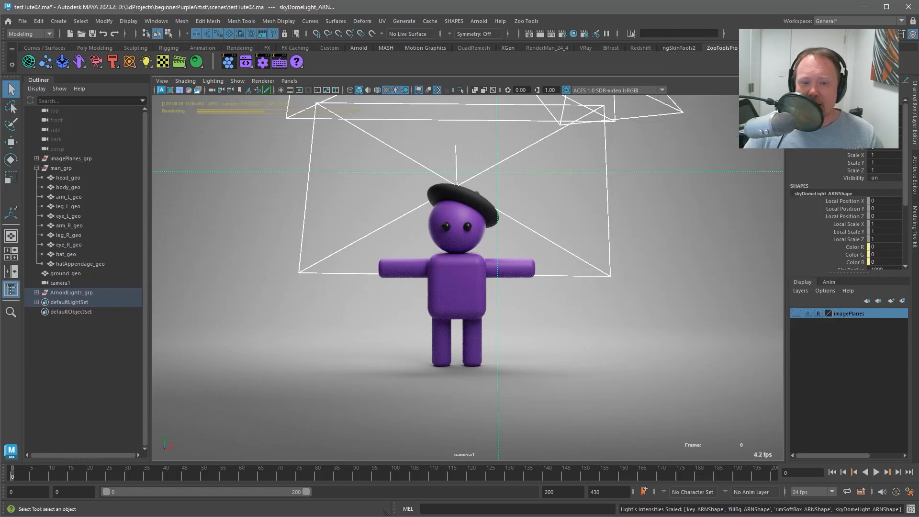
# Select the ground_geo backdrop, open its shader settings, and shift its diffuse color to tan with hue about 25 and saturation about 0.62
pyautogui.click(590, 294)
pyautogui.hotkey('alt', 'q')
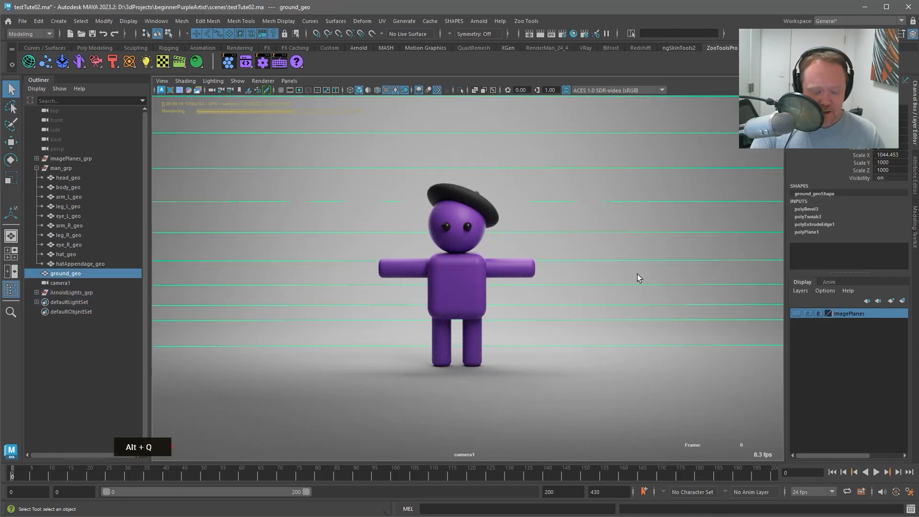
pyautogui.hotkey('ctrl', 'alt', 'm')
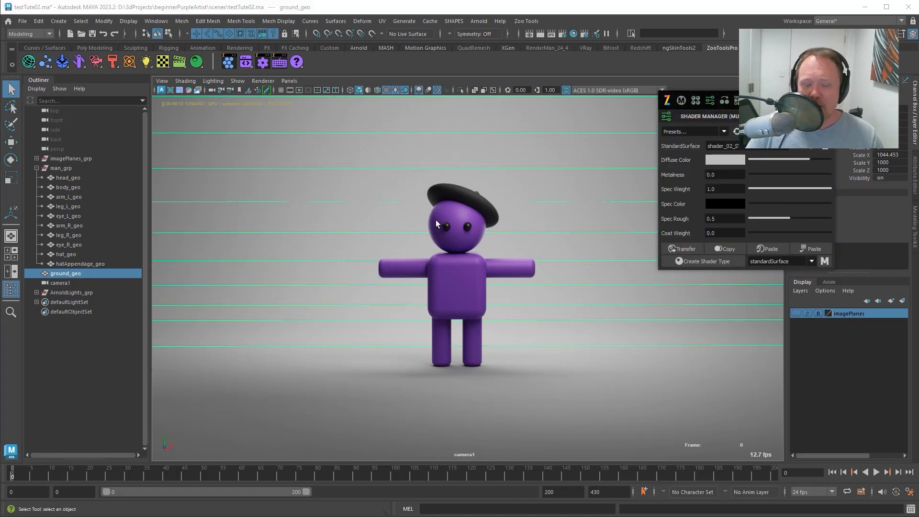
pyautogui.click(728, 160)
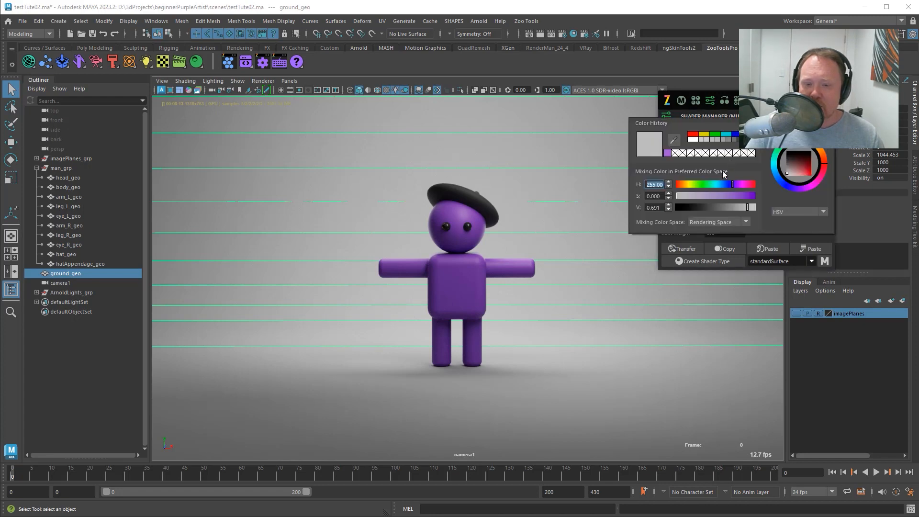
pyautogui.click(684, 185)
pyautogui.click(724, 197)
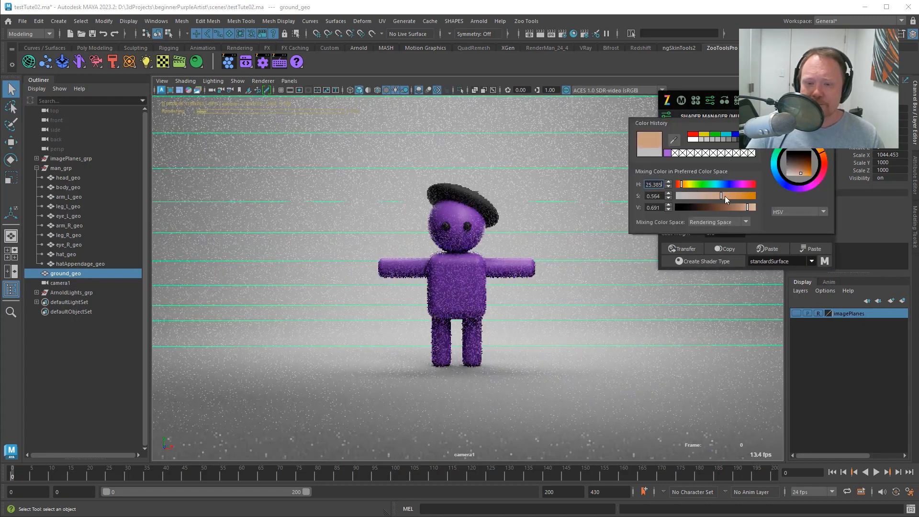
# Set the backdrop's diffuse color to value 1, saturation 0.75 and hue 15
pyautogui.doubleClick(653, 207)
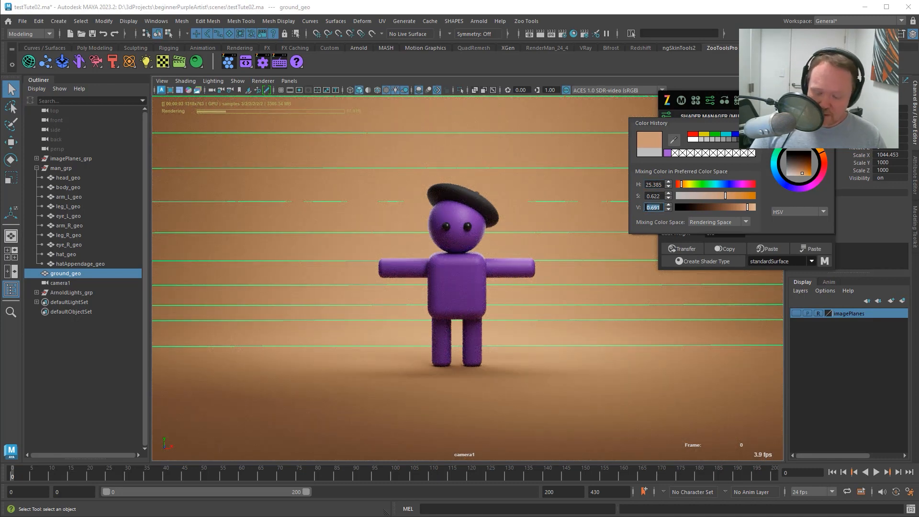
pyautogui.write('1')
pyautogui.press('Return')
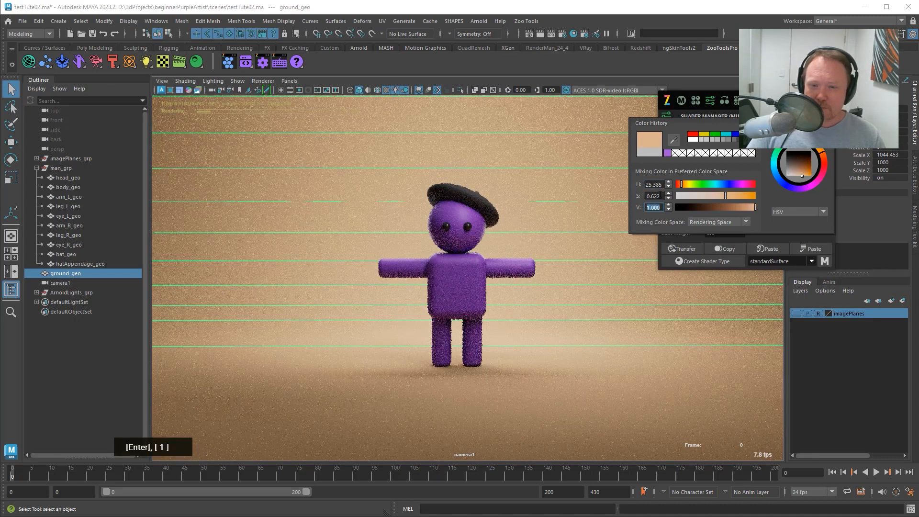
pyautogui.doubleClick(660, 196)
pyautogui.write('.75')
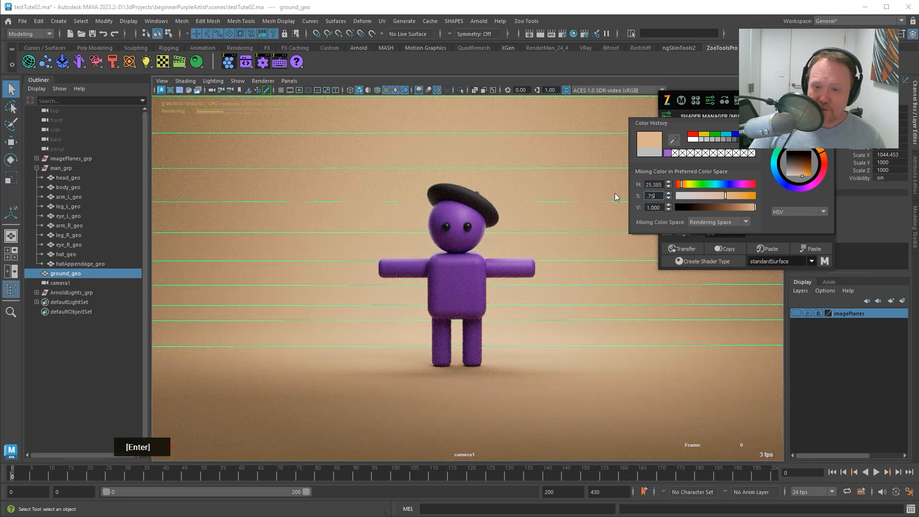
pyautogui.press('Return')
pyautogui.doubleClick(656, 184)
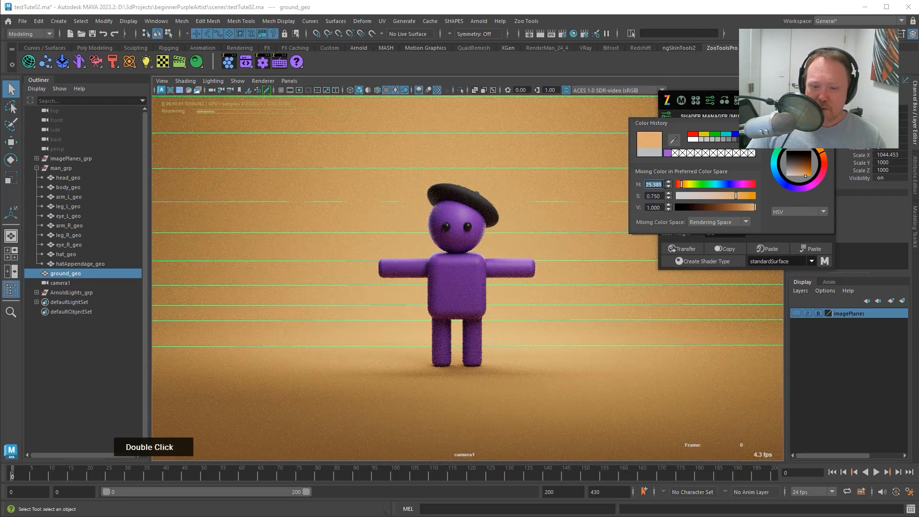
pyautogui.write('15')
pyautogui.press('Return')
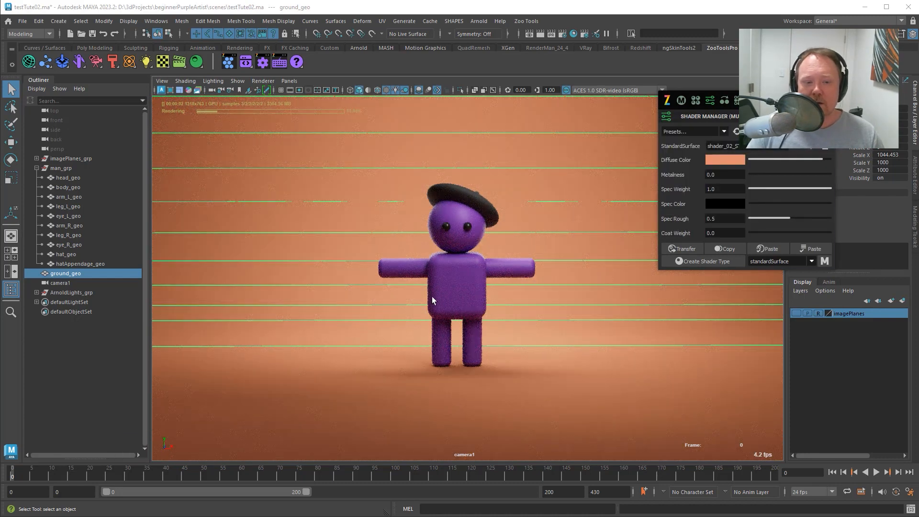
# Frame the character more closely through camera1 with the backdrop deselected, and move the Shader Manager window out of the way
pyautogui.hotkey('alt', 'g')
pyautogui.keyDown('alt'); pyautogui.moveTo(503, 331); pyautogui.dragTo(531, 322, button='right'); pyautogui.keyUp('alt')
pyautogui.keyDown('alt'); pyautogui.moveTo(532, 326); pyautogui.dragTo(521, 323); pyautogui.keyUp('alt')
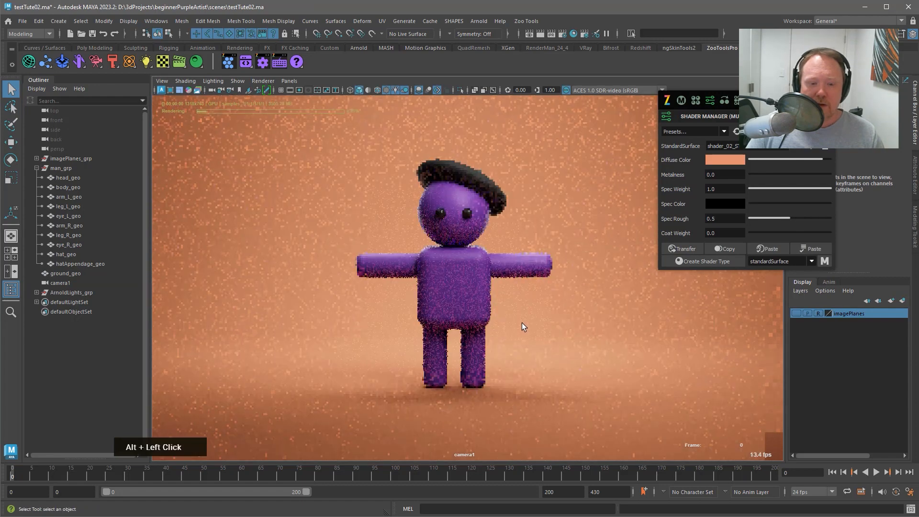
pyautogui.moveTo(765, 100); pyautogui.dragTo(918, 102)
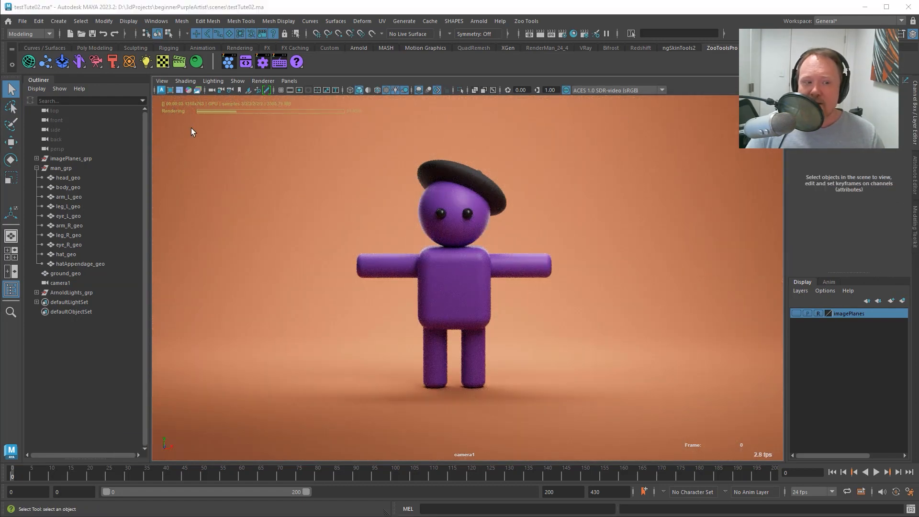
# Stop the Arnold render in the viewport and open the Arnold RenderView, enlarging its window to show the whole image
pyautogui.click(161, 89)
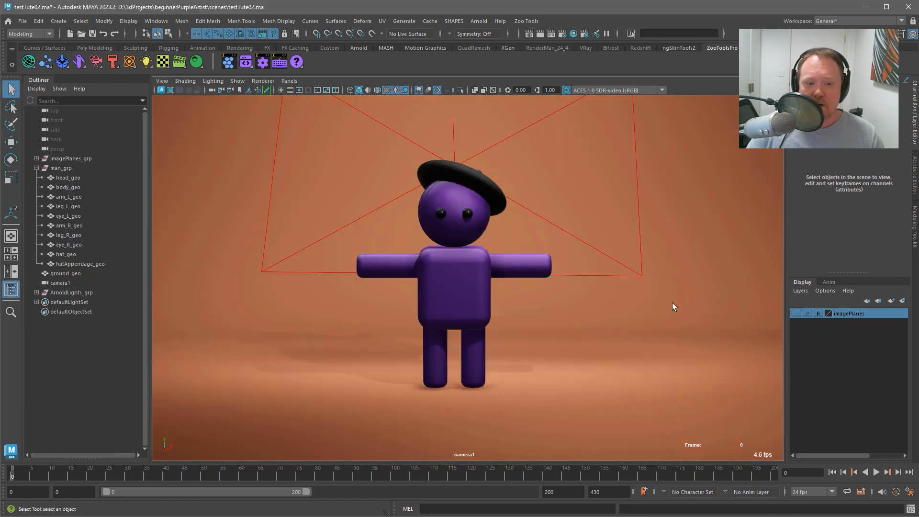
pyautogui.rightClick(179, 62)
pyautogui.click(213, 144)
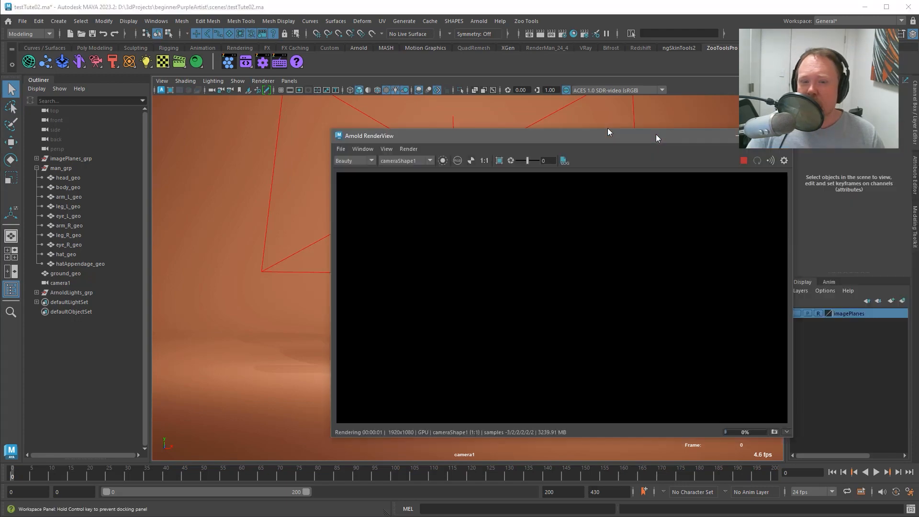
pyautogui.moveTo(608, 128); pyautogui.dragTo(485, 95)
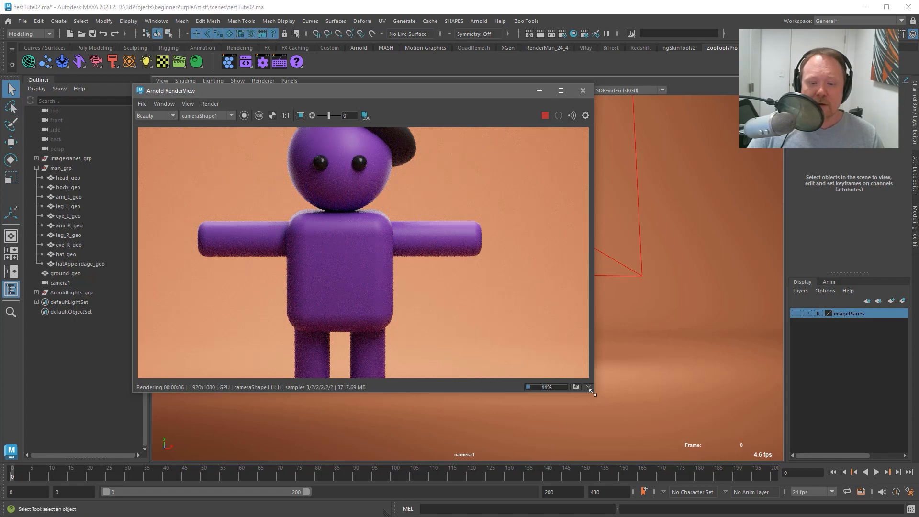
pyautogui.moveTo(592, 393); pyautogui.dragTo(741, 441)
pyautogui.moveTo(579, 92); pyautogui.dragTo(533, 47)
pyautogui.keyDown('alt'); pyautogui.moveTo(398, 233); pyautogui.dragTo(397, 209, button='right'); pyautogui.keyUp('alt')
pyautogui.keyDown('alt'); pyautogui.moveTo(398, 208); pyautogui.dragTo(438, 211, button='middle'); pyautogui.keyUp('alt')
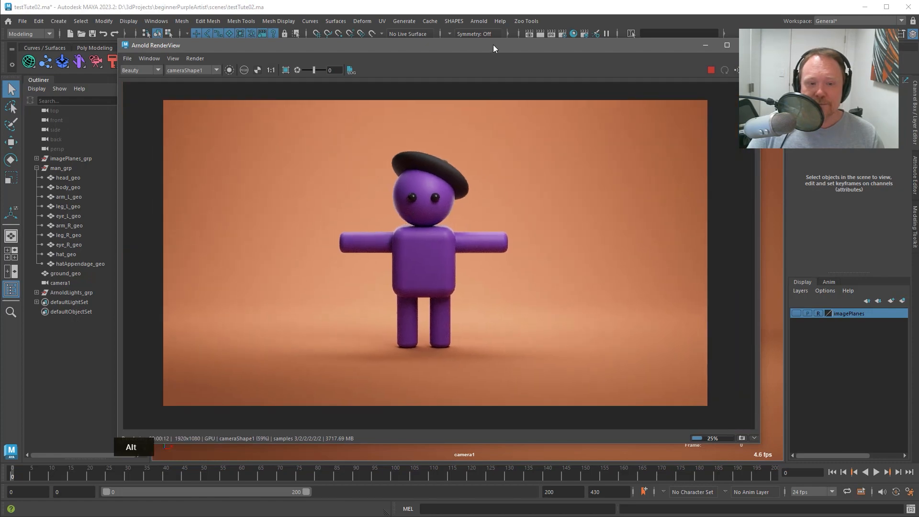
# Shift the RenderView aside to dolly camera1 closer to the character, and bring the window back with the render centered
pyautogui.moveTo(493, 45); pyautogui.dragTo(628, 161)
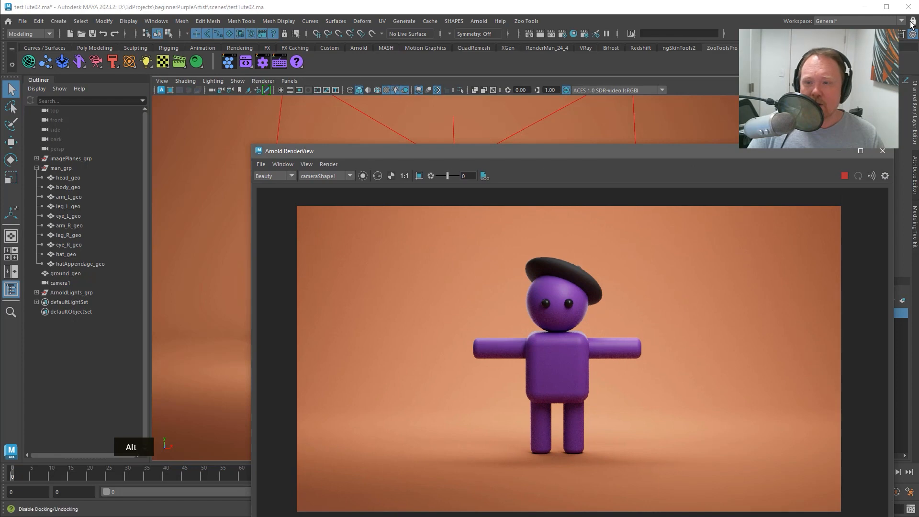
pyautogui.moveTo(742, 157); pyautogui.dragTo(766, 196)
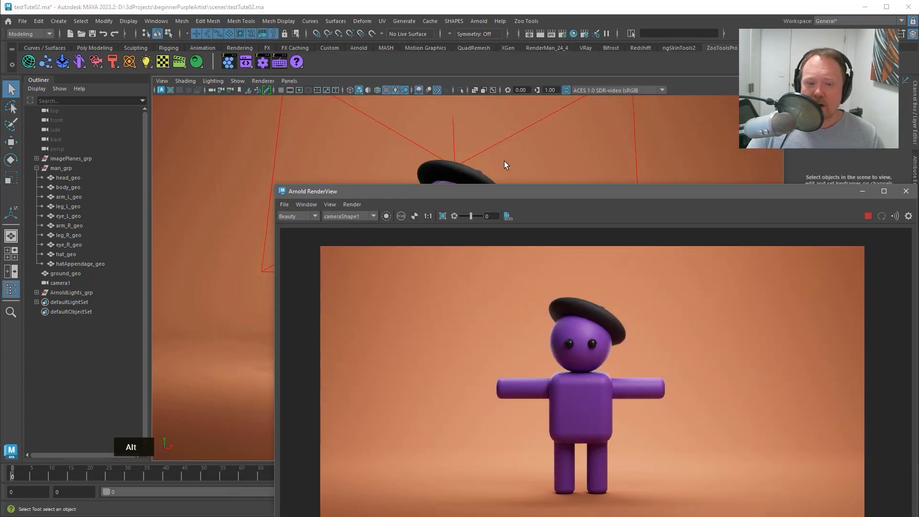
pyautogui.keyDown('alt'); pyautogui.moveTo(504, 161); pyautogui.dragTo(565, 125, button='right'); pyautogui.keyUp('alt')
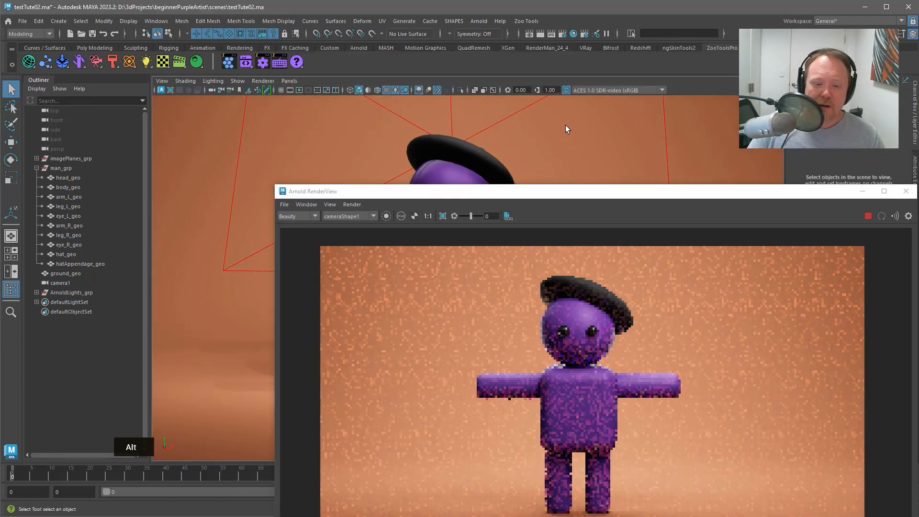
pyautogui.keyDown('alt'); pyautogui.middleClick(564, 121); pyautogui.keyUp('alt')
pyautogui.moveTo(569, 197); pyautogui.dragTo(572, 170)
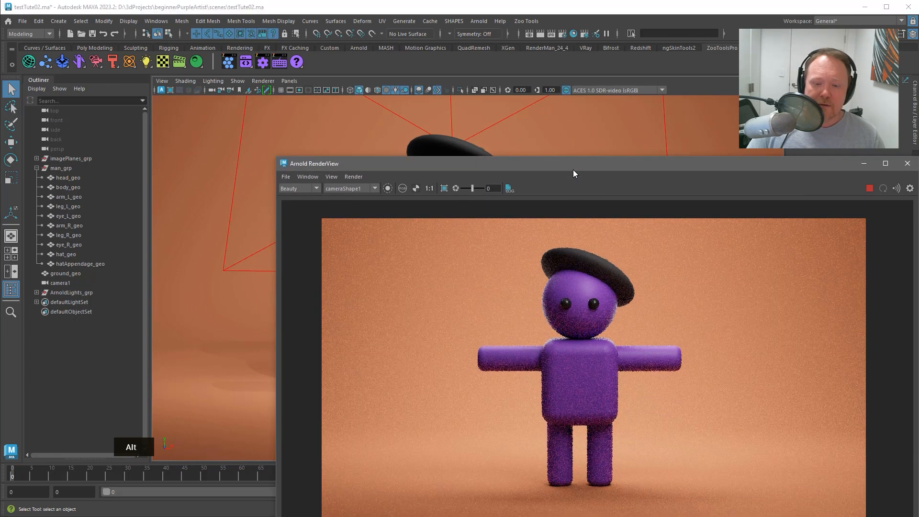
pyautogui.keyDown('alt'); pyautogui.moveTo(567, 126); pyautogui.dragTo(576, 123, button='right'); pyautogui.keyUp('alt')
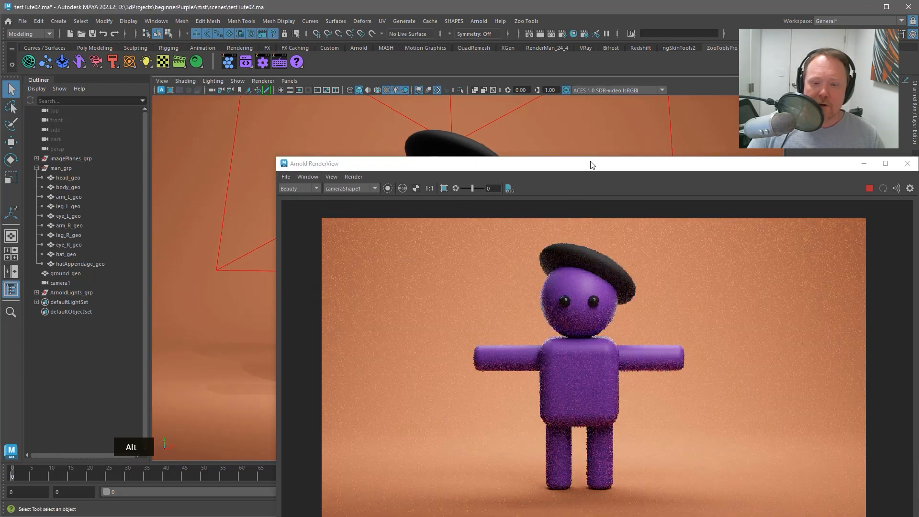
pyautogui.moveTo(584, 169); pyautogui.dragTo(440, 58)
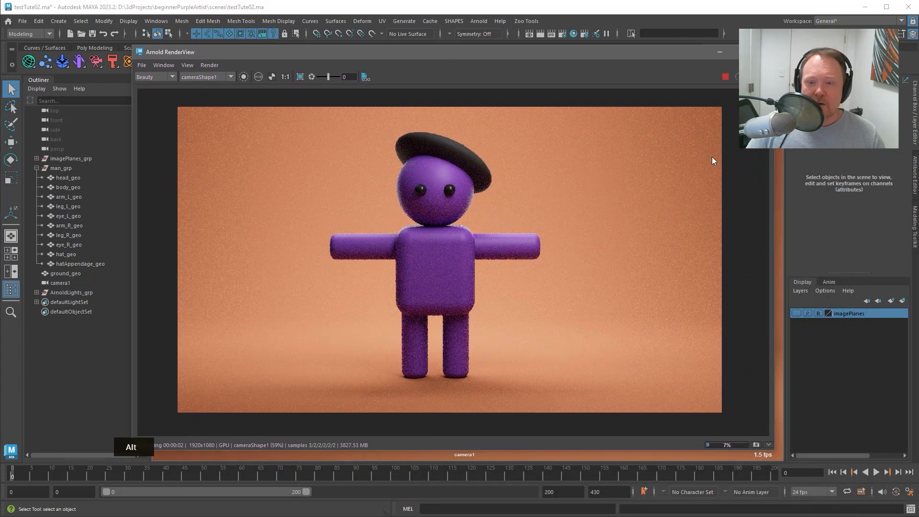
pyautogui.keyDown('alt'); pyautogui.middleClick(459, 172); pyautogui.keyUp('alt')
pyautogui.keyDown('alt'); pyautogui.moveTo(460, 172); pyautogui.dragTo(448, 173, button='middle'); pyautogui.keyUp('alt')
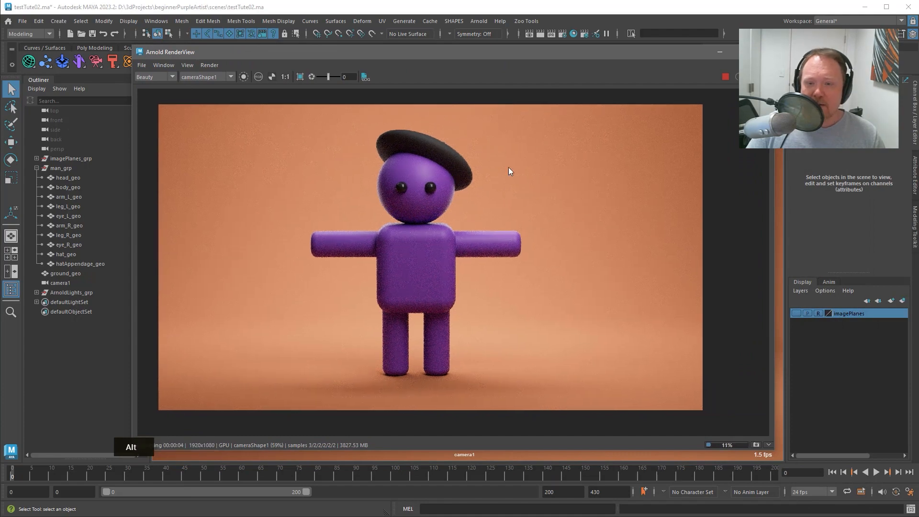
# Show the RenderView's display settings and widen the window so the full render fits beside them
pyautogui.click(762, 76)
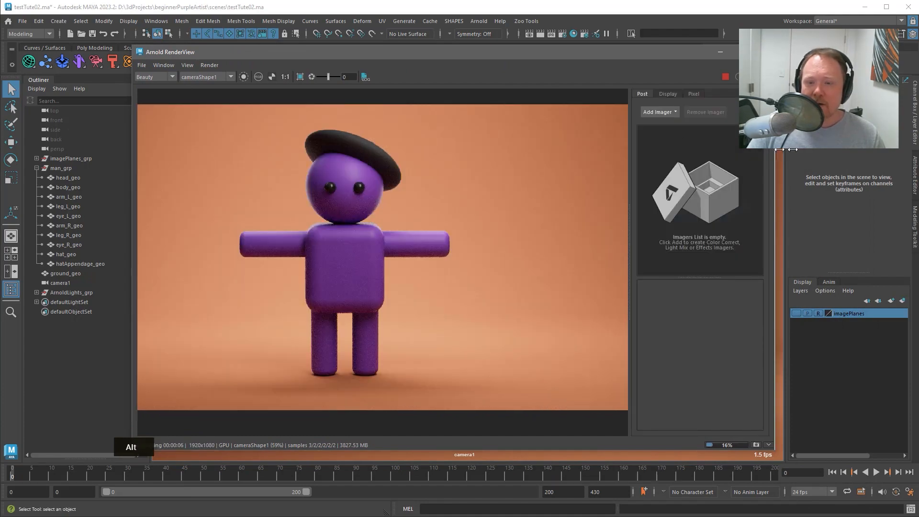
pyautogui.moveTo(776, 151); pyautogui.dragTo(849, 150)
pyautogui.keyDown('alt'); pyautogui.middleClick(355, 161); pyautogui.keyUp('alt')
pyautogui.keyDown('alt'); pyautogui.moveTo(355, 161); pyautogui.dragTo(364, 161, button='middle'); pyautogui.keyUp('alt')
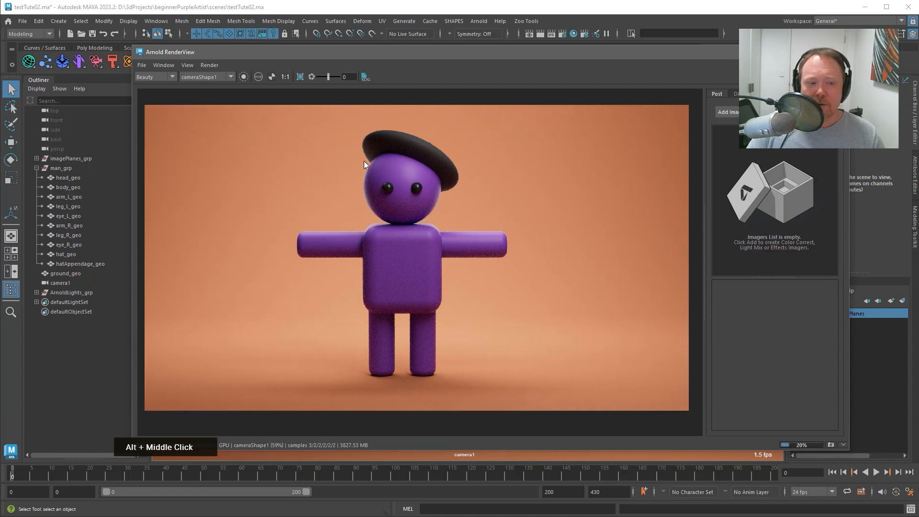
pyautogui.keyDown('alt'); pyautogui.moveTo(286, 141); pyautogui.dragTo(290, 142, button='middle'); pyautogui.keyUp('alt')
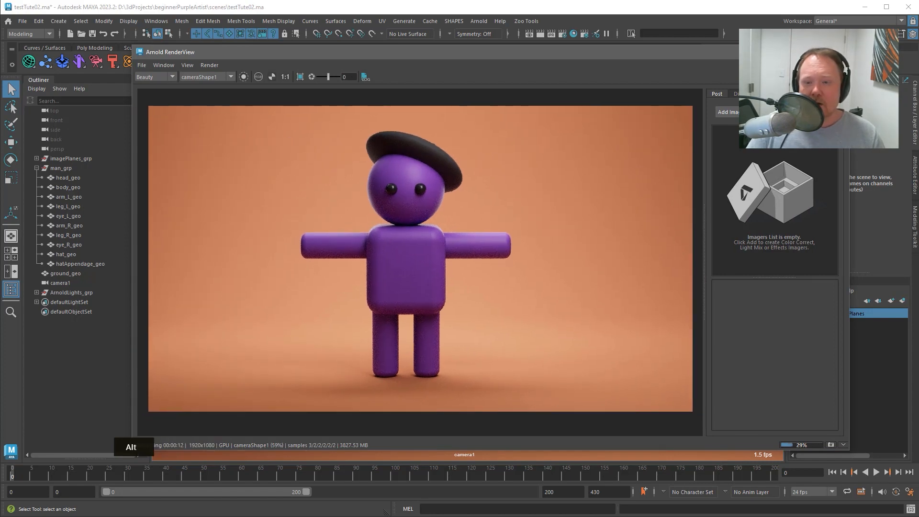
# Add a Tonemap imager to the render and raise its filmic toe strength to about 0.473
pyautogui.click(731, 110)
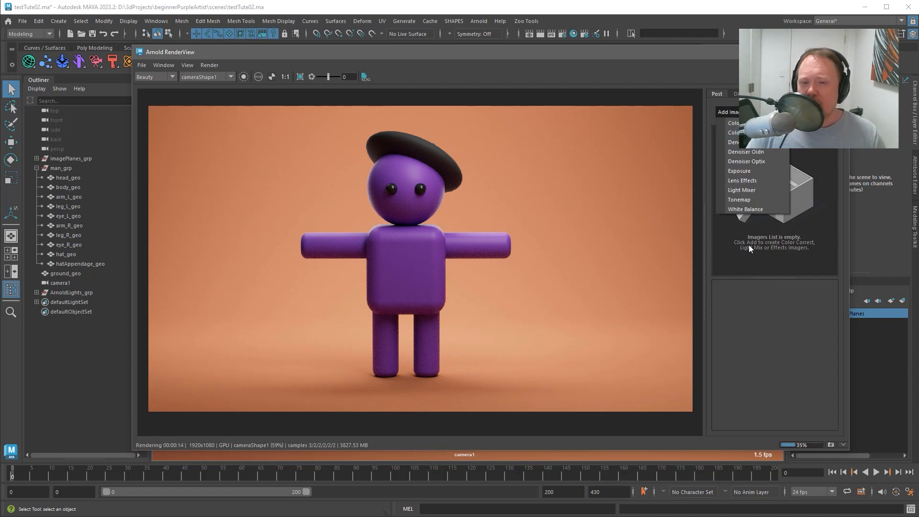
pyautogui.click(747, 199)
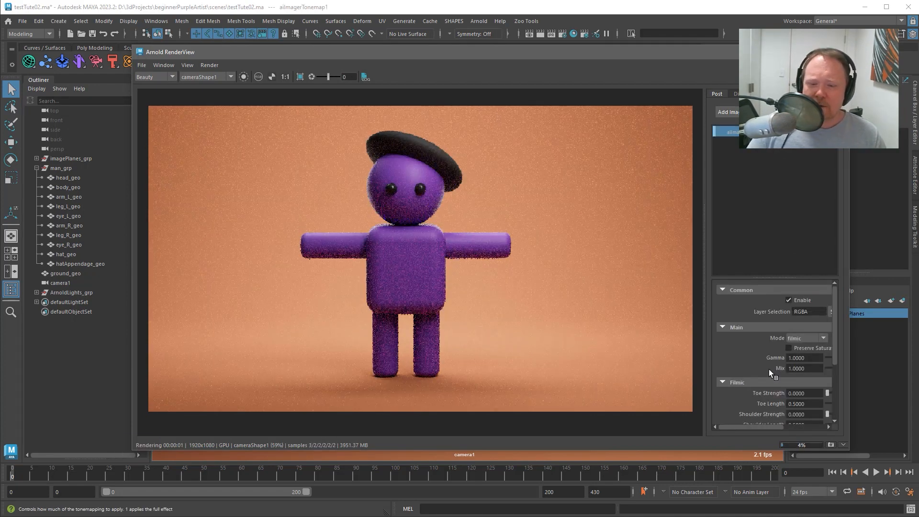
pyautogui.moveTo(705, 260); pyautogui.dragTo(663, 261)
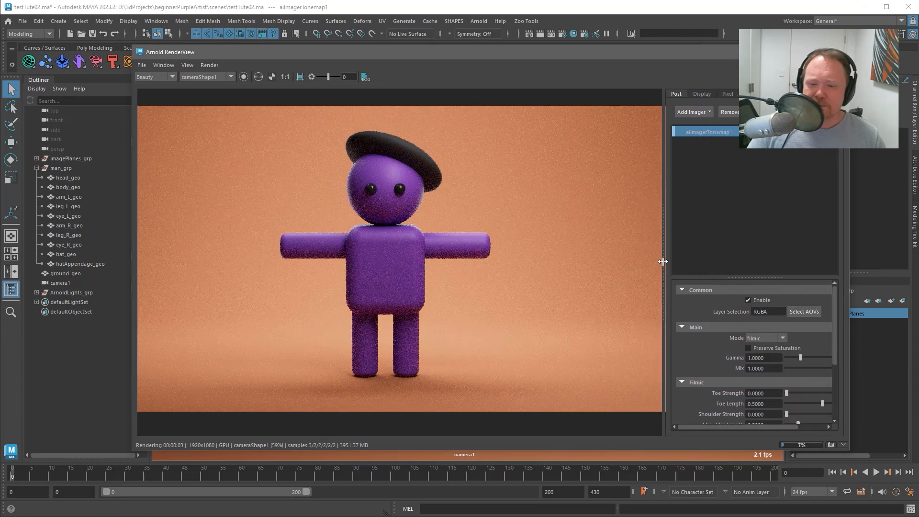
pyautogui.moveTo(785, 393); pyautogui.dragTo(818, 392)
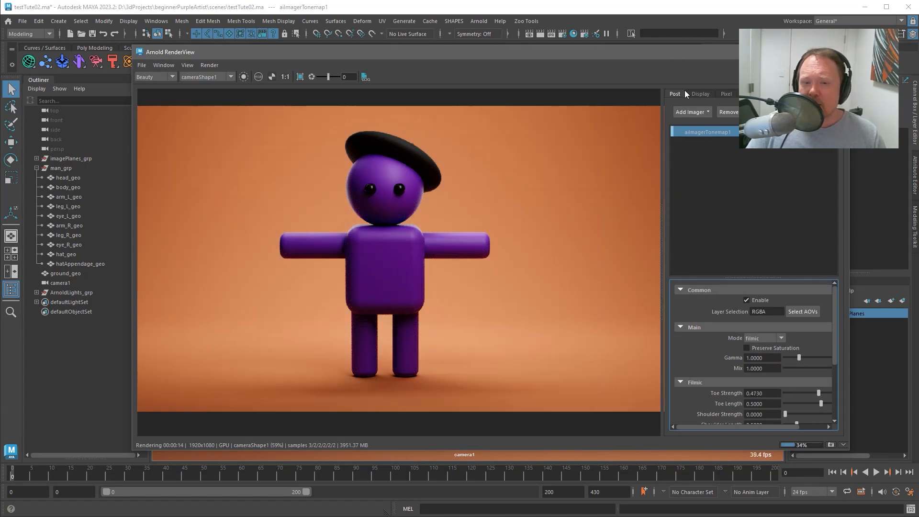
# Add an Exposure imager and place it above the Tonemap imager in the list
pyautogui.click(691, 111)
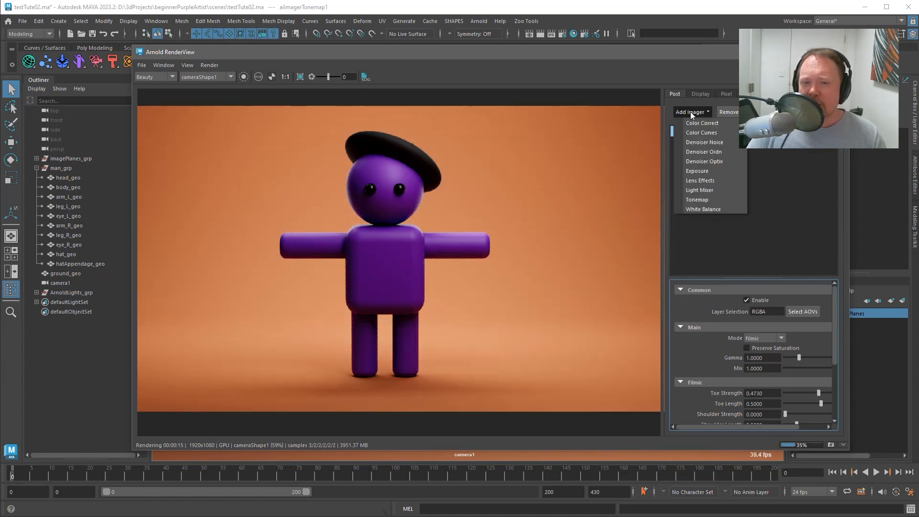
pyautogui.click(721, 170)
pyautogui.moveTo(738, 143); pyautogui.dragTo(736, 128)
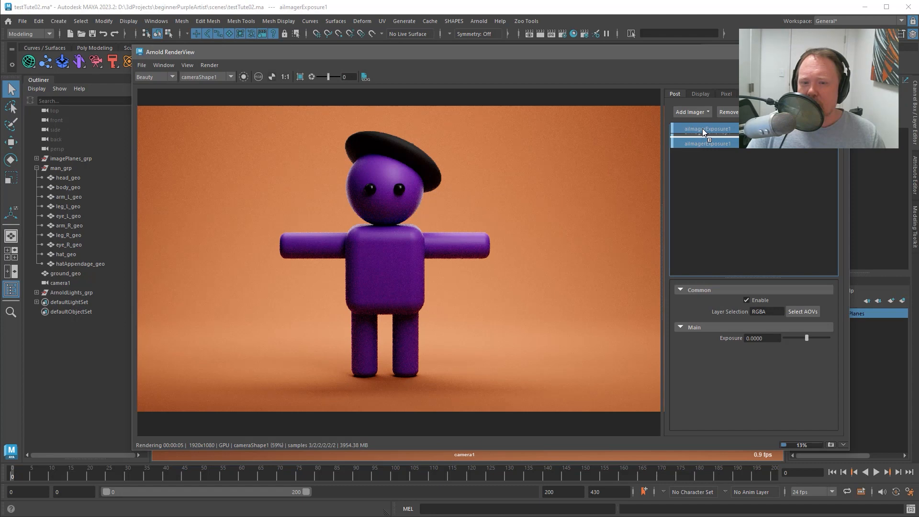
pyautogui.moveTo(704, 145); pyautogui.dragTo(704, 127)
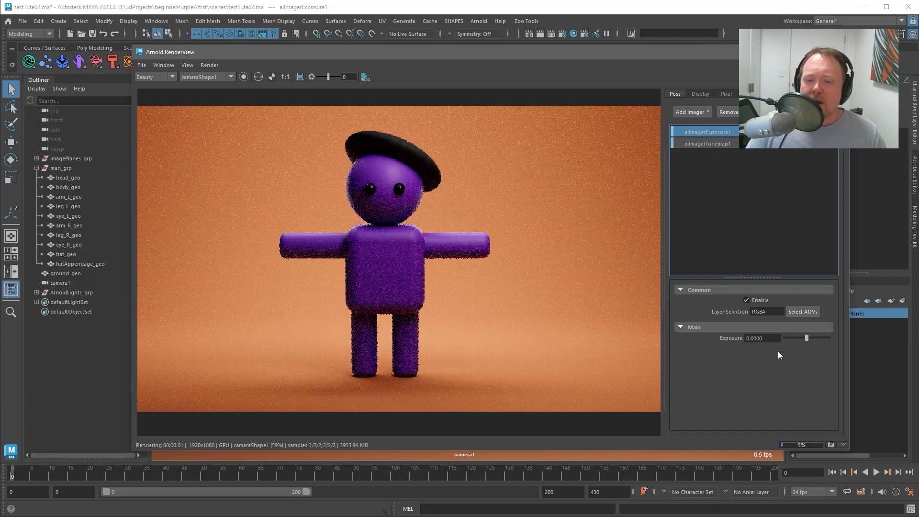
# Try an exposure of 0.2 and 0.5 on the Exposure imager
pyautogui.click(772, 339)
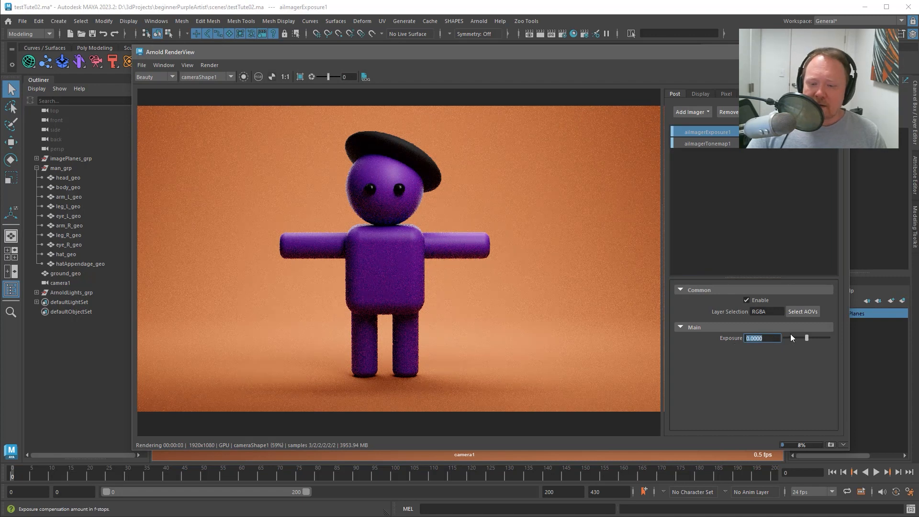
pyautogui.write('.2')
pyautogui.press('Return')
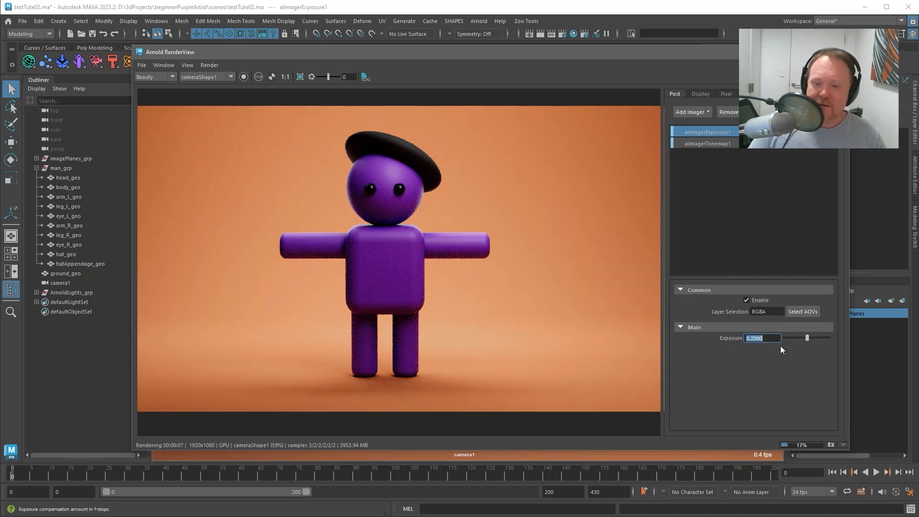
pyautogui.write('.5')
pyautogui.press('Return')
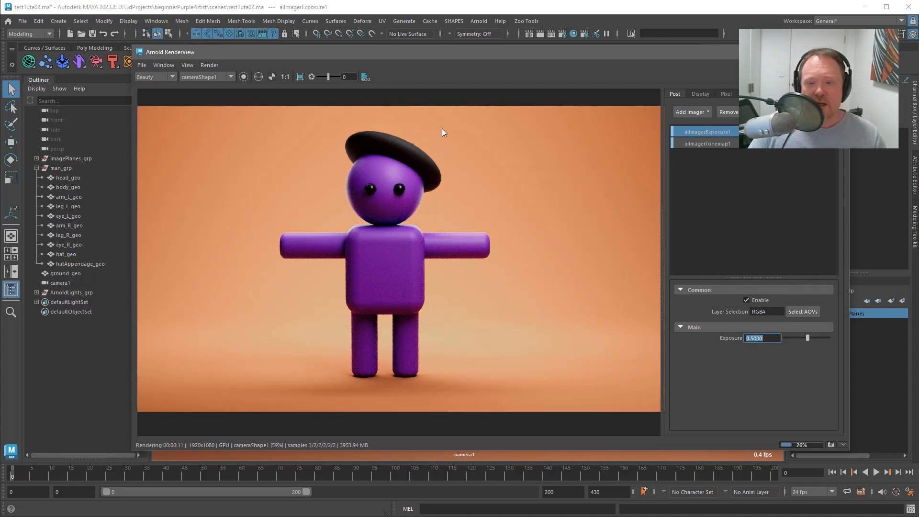
# Turn the Exposure and Tonemap imagers off and back on to compare the render with and without them
pyautogui.doubleClick(785, 143)
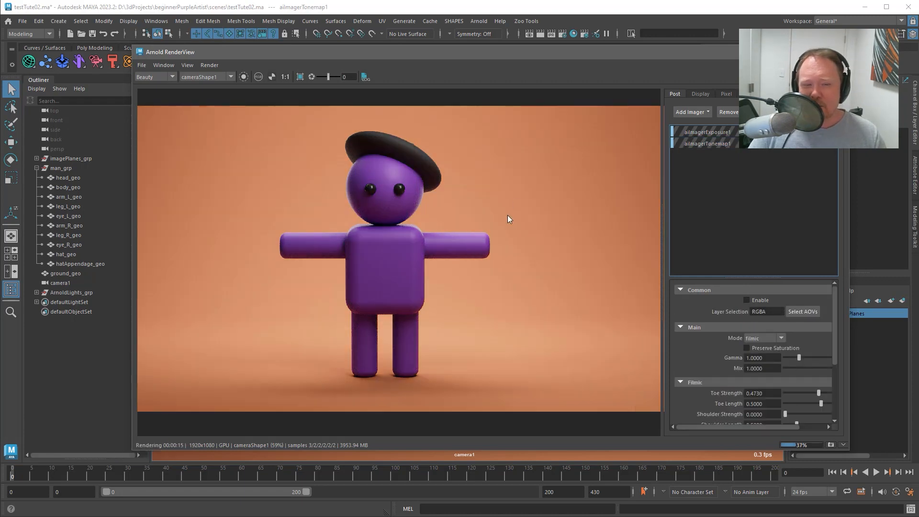
pyautogui.click(820, 147)
pyautogui.doubleClick(820, 144)
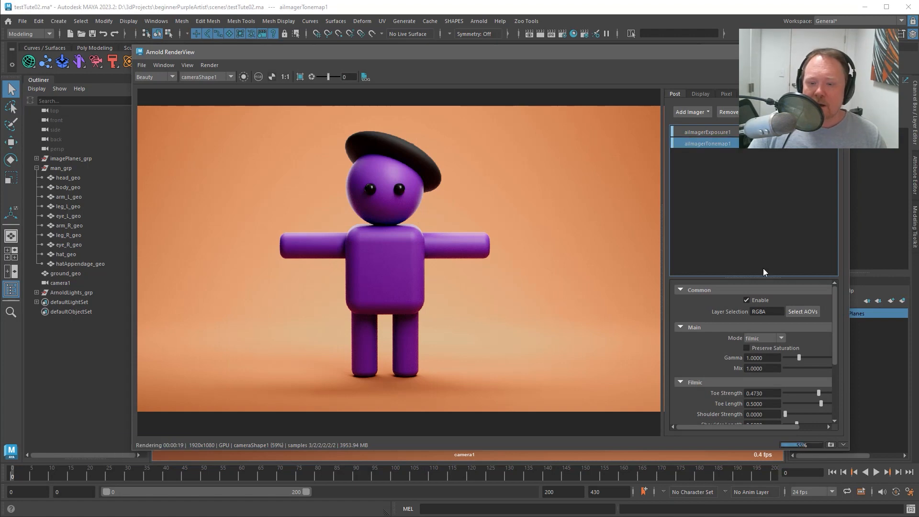
# Lower the Tonemap imager's toe strength to about 0.155 and set the Exposure imager's exposure to 0.2
pyautogui.click(796, 392)
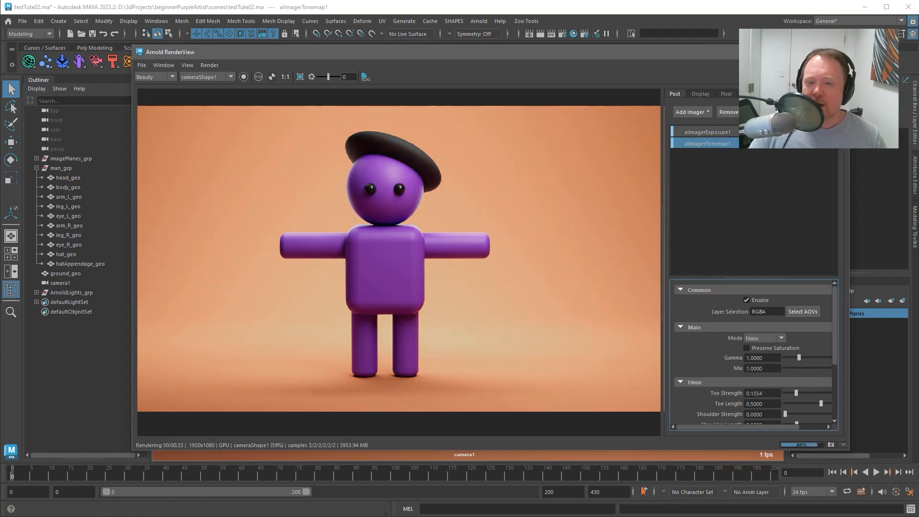
pyautogui.click(707, 132)
pyautogui.moveTo(768, 338); pyautogui.dragTo(723, 338)
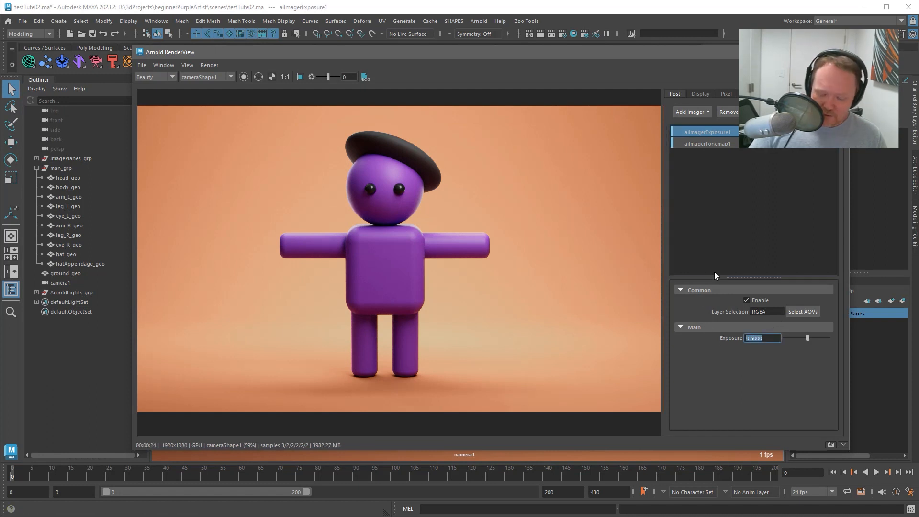
pyautogui.write('0.2')
pyautogui.press('Return')
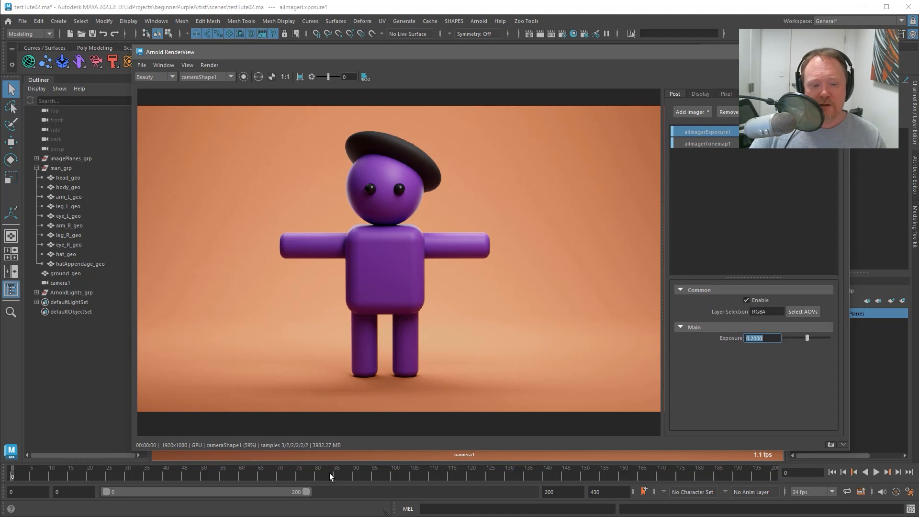
# Pan camera1 slightly so the character sits a little lower in frame, and hide the RenderView's display settings
pyautogui.moveTo(497, 56); pyautogui.dragTo(713, 58)
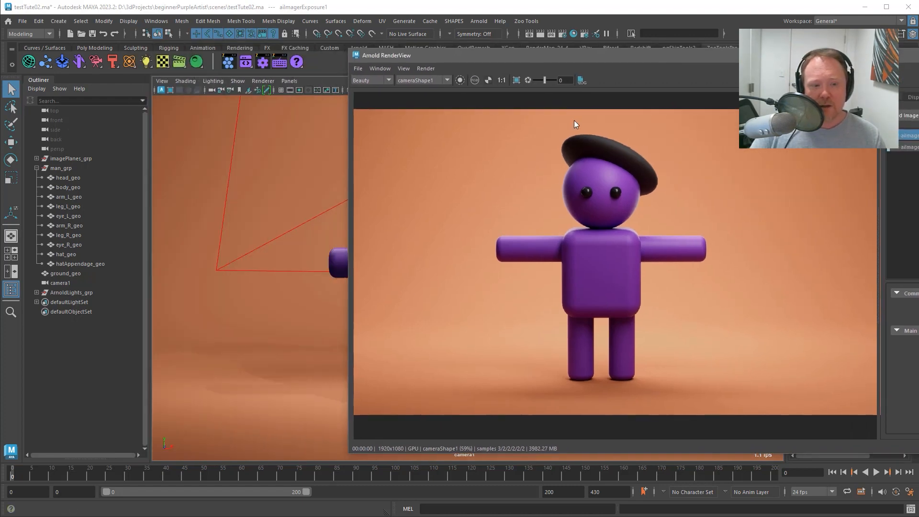
pyautogui.keyDown('alt'); pyautogui.moveTo(271, 251); pyautogui.dragTo(278, 262, button='middle'); pyautogui.keyUp('alt')
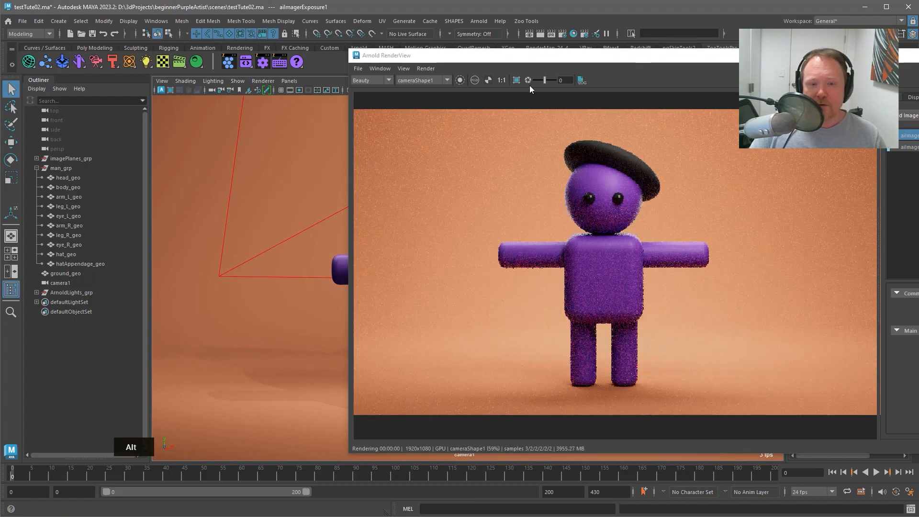
pyautogui.moveTo(553, 56); pyautogui.dragTo(295, 56)
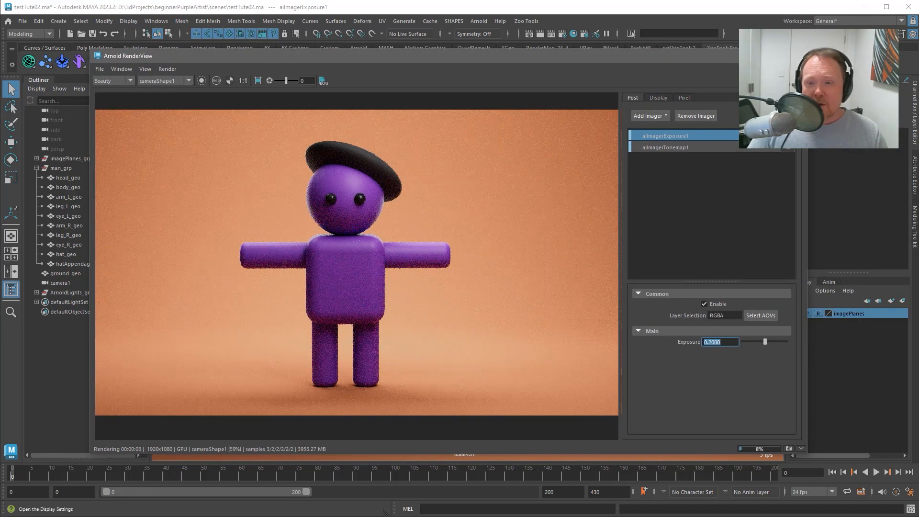
pyautogui.click(790, 81)
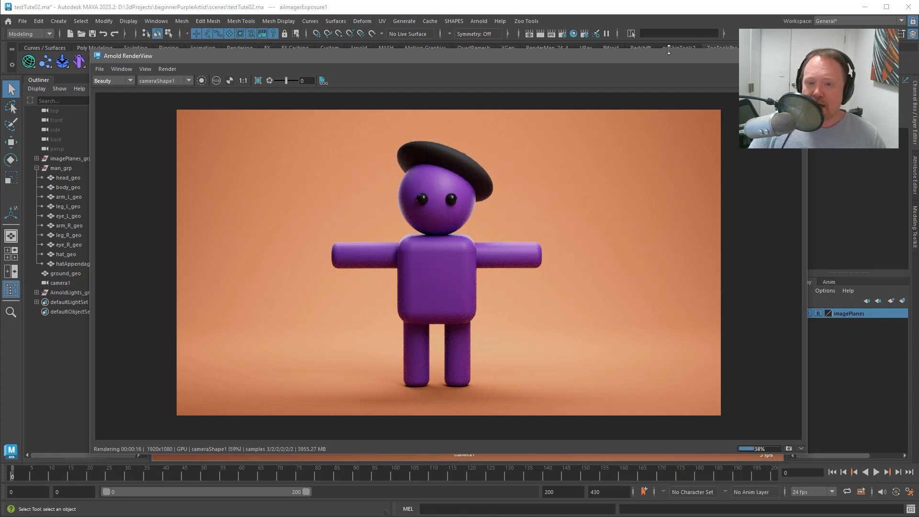
# Move the RenderView aside and check the Camera (AA) and adaptive sampling values in the Render Settings
pyautogui.moveTo(668, 58); pyautogui.dragTo(669, 74)
pyautogui.click(636, 57)
pyautogui.hotkey('shift', '5')
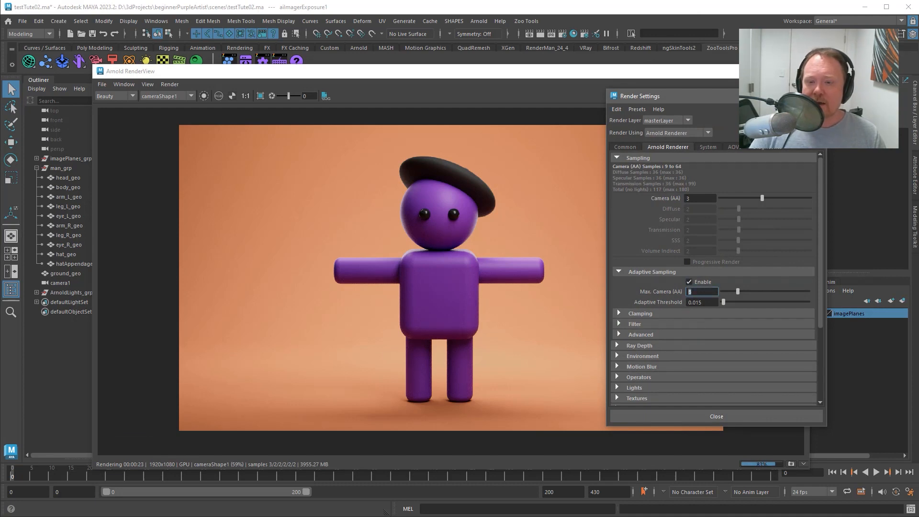
pyautogui.click(716, 415)
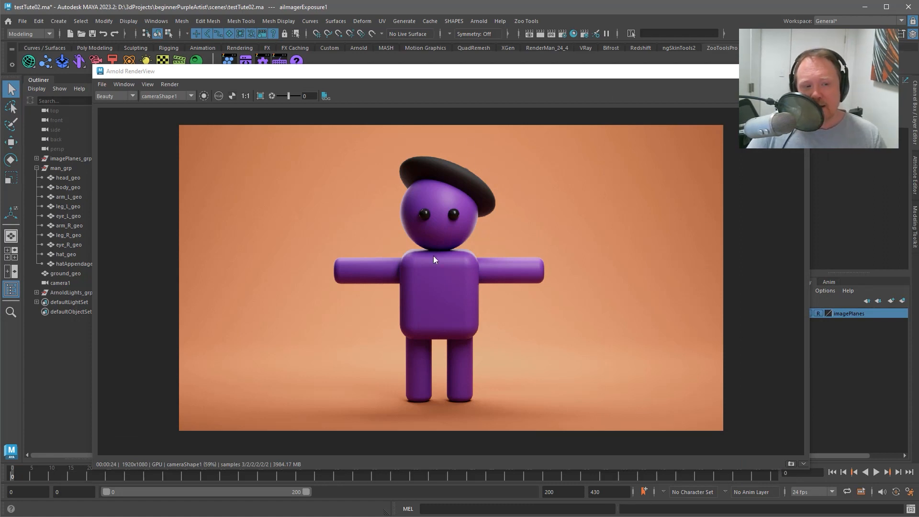
# Display the finished render at its real size and inspect the character's hat, head and body
pyautogui.click(245, 96)
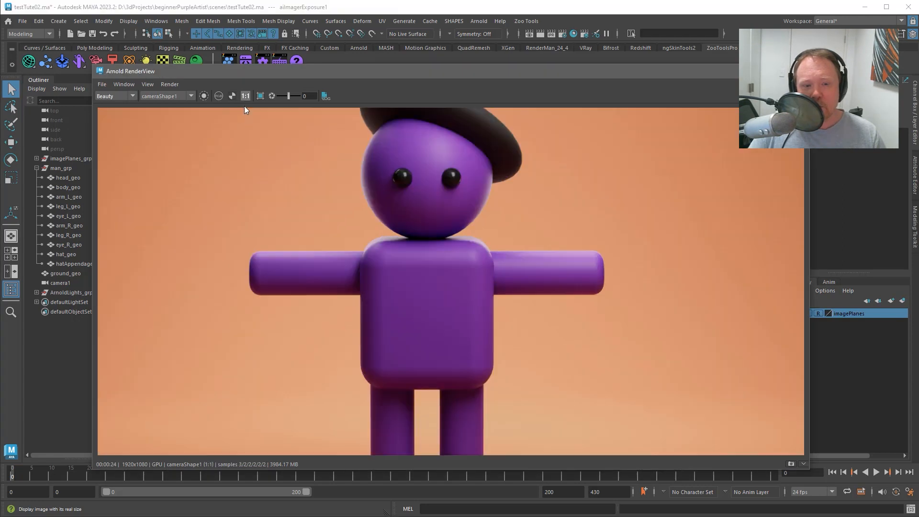
pyautogui.keyDown('alt'); pyautogui.middleClick(522, 179); pyautogui.keyUp('alt')
pyautogui.keyDown('alt'); pyautogui.moveTo(521, 181); pyautogui.dragTo(518, 200, button='middle'); pyautogui.keyUp('alt')
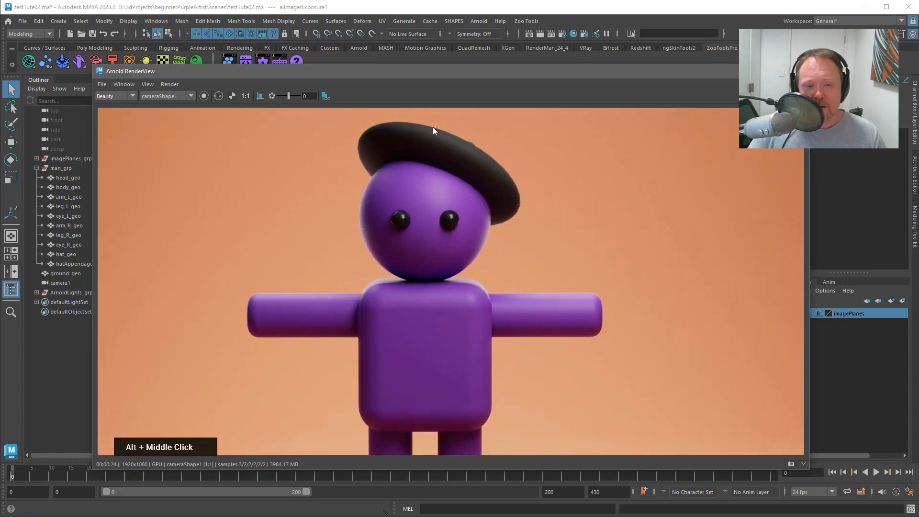
pyautogui.keyDown('alt'); pyautogui.moveTo(550, 343); pyautogui.dragTo(534, 303, button='middle'); pyautogui.keyUp('alt')
# Save the rendered image as finalRender.png in the project's images folder
pyautogui.click(102, 84)
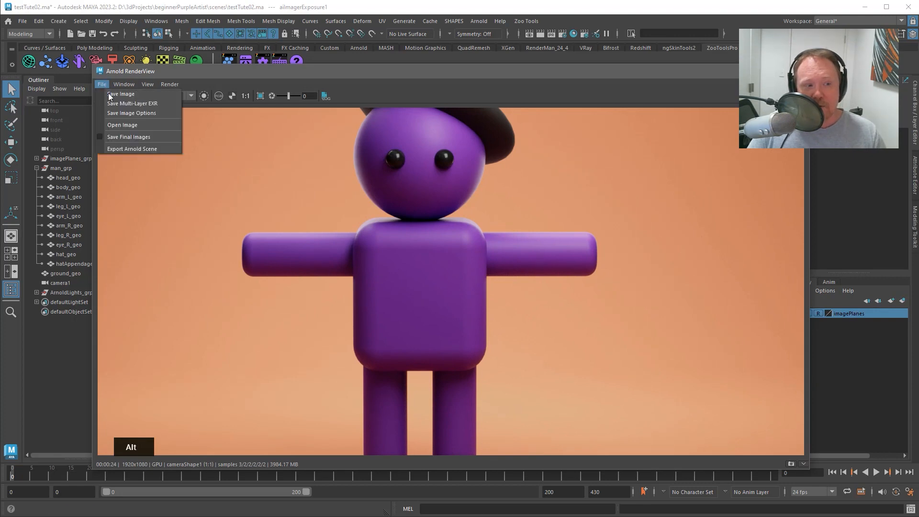
pyautogui.click(115, 95)
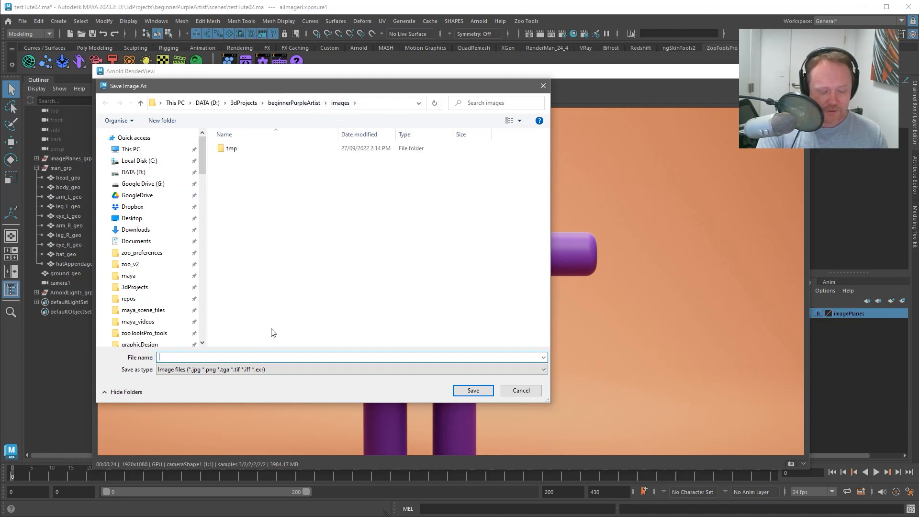
pyautogui.write('finalRender')
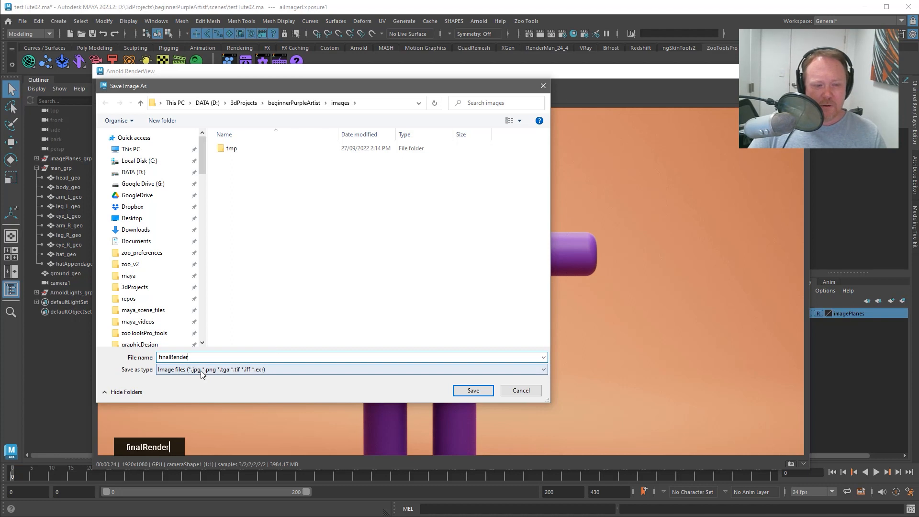
pyautogui.click(200, 370)
pyautogui.doubleClick(244, 357)
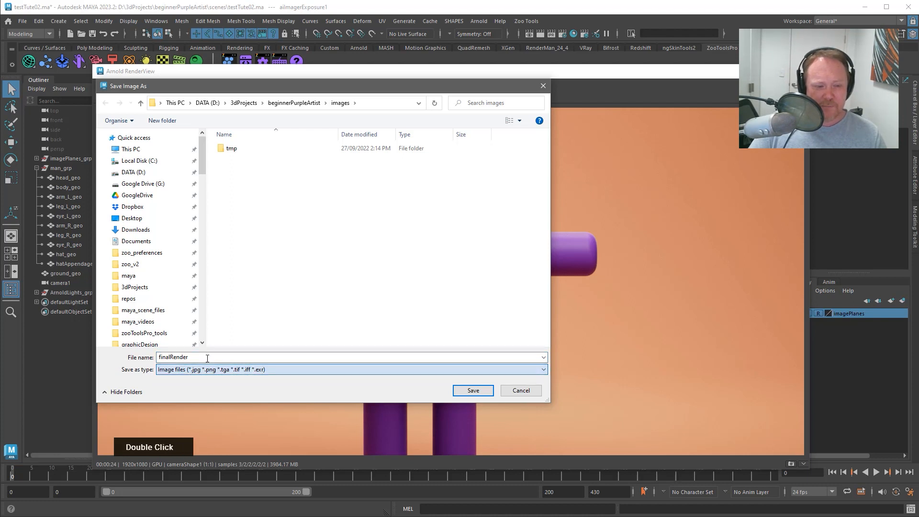
pyautogui.click(245, 360)
pyautogui.write('.png')
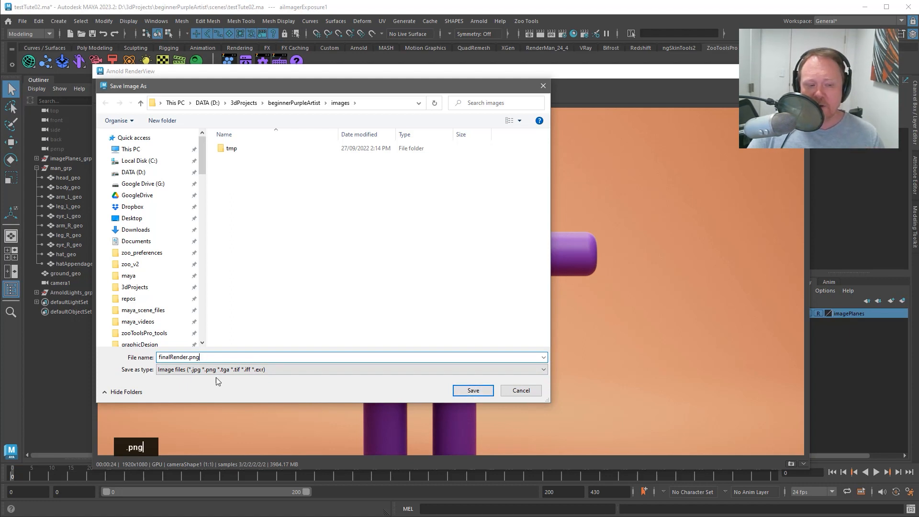
pyautogui.click(472, 390)
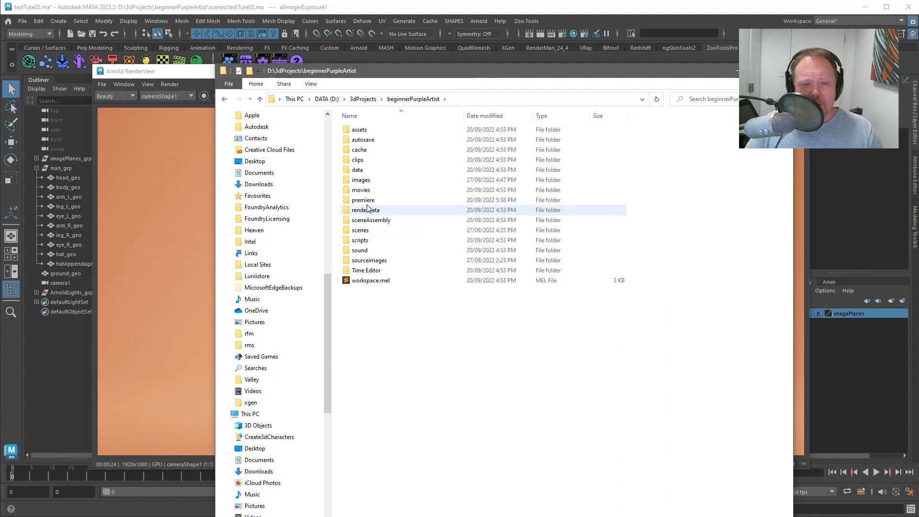
# In File Explorer, open finalRender.png from the beginnerPurpleArtist images folder and view it in a maximized image viewer
pyautogui.click(369, 181)
pyautogui.click(375, 261)
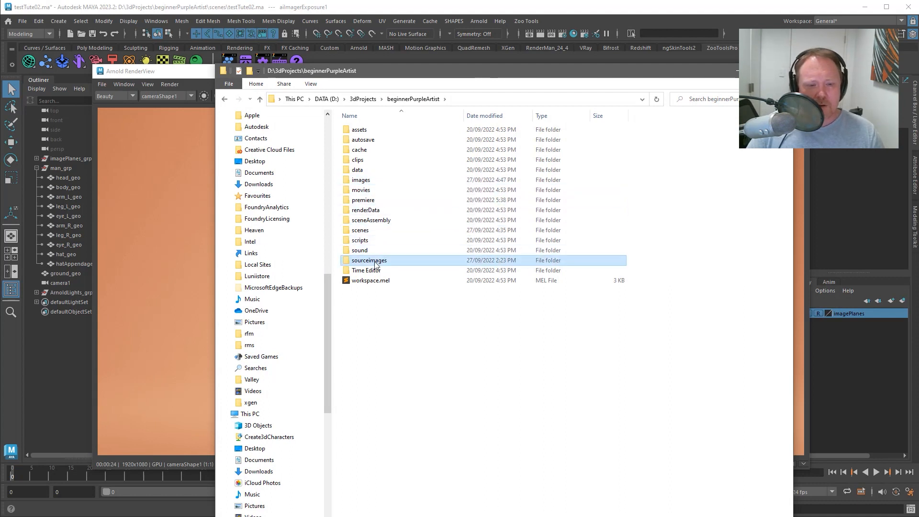
pyautogui.doubleClick(367, 181)
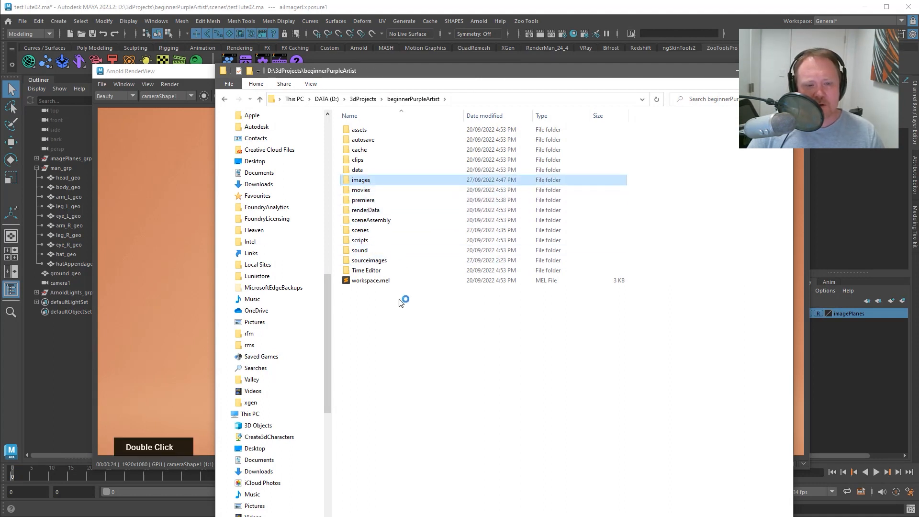
pyautogui.doubleClick(384, 142)
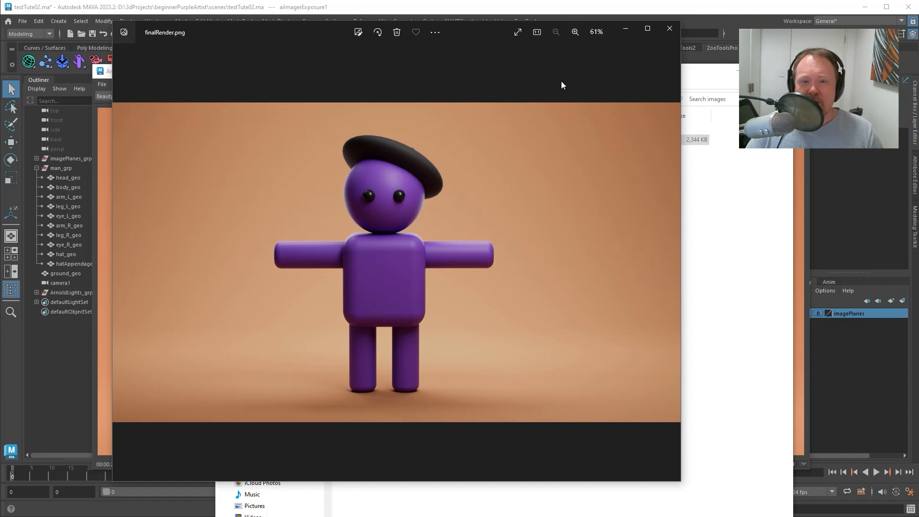
pyautogui.doubleClick(471, 31)
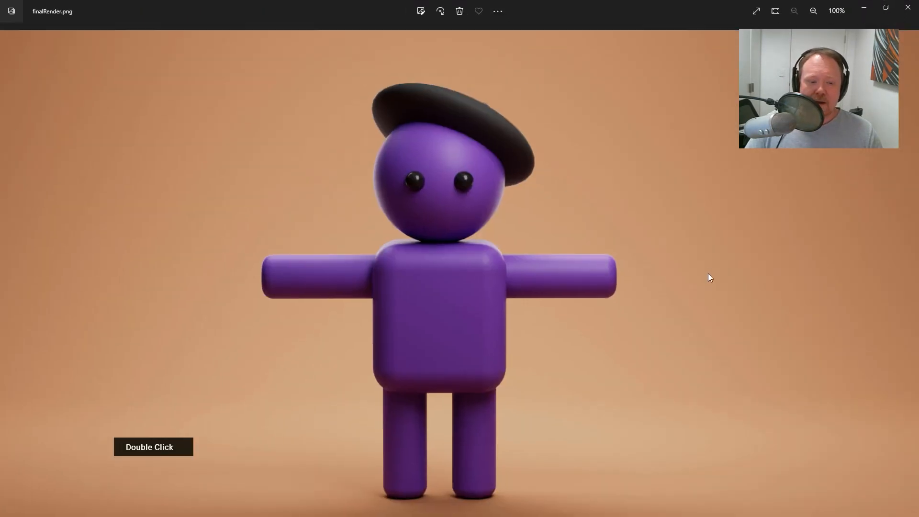